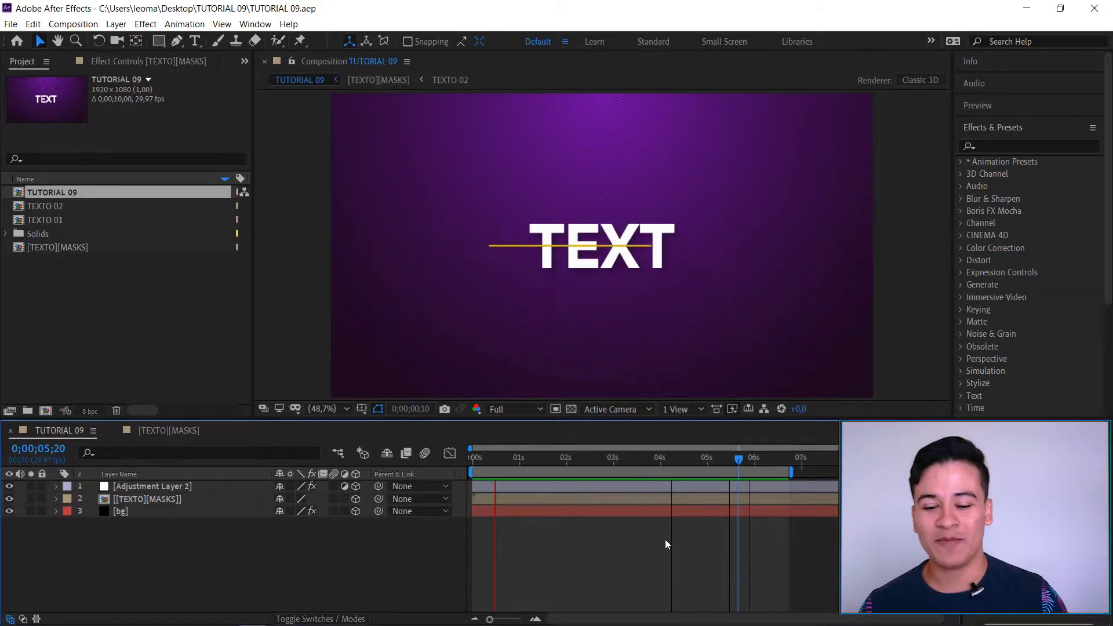
Stop the preview of the finished animation and create a new empty project.
key(space)
click(10, 24)
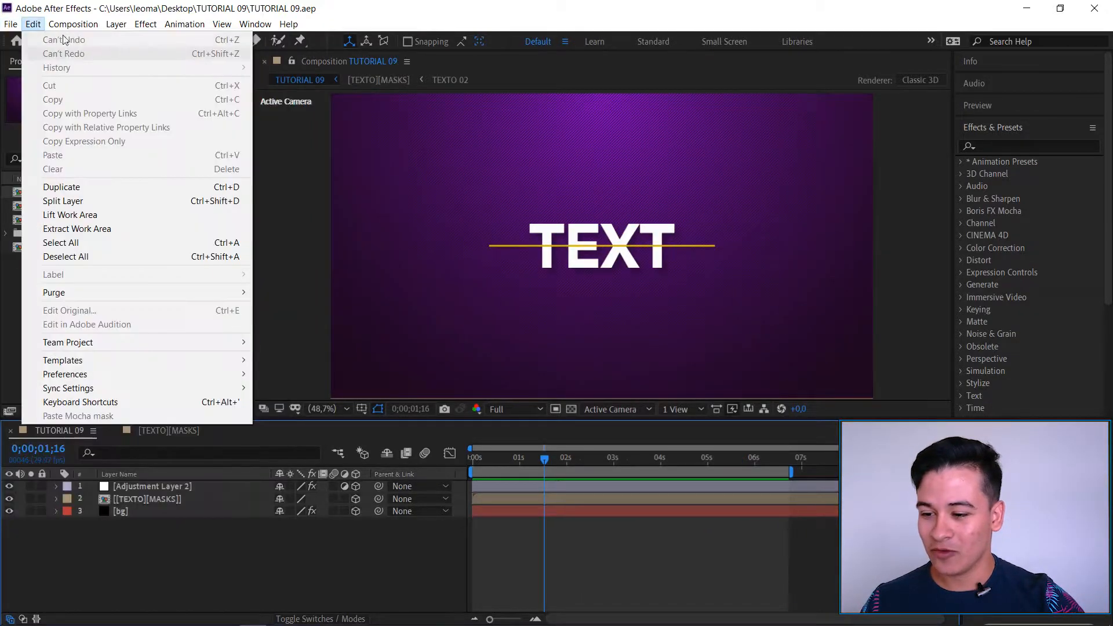
mouse_move(191, 39)
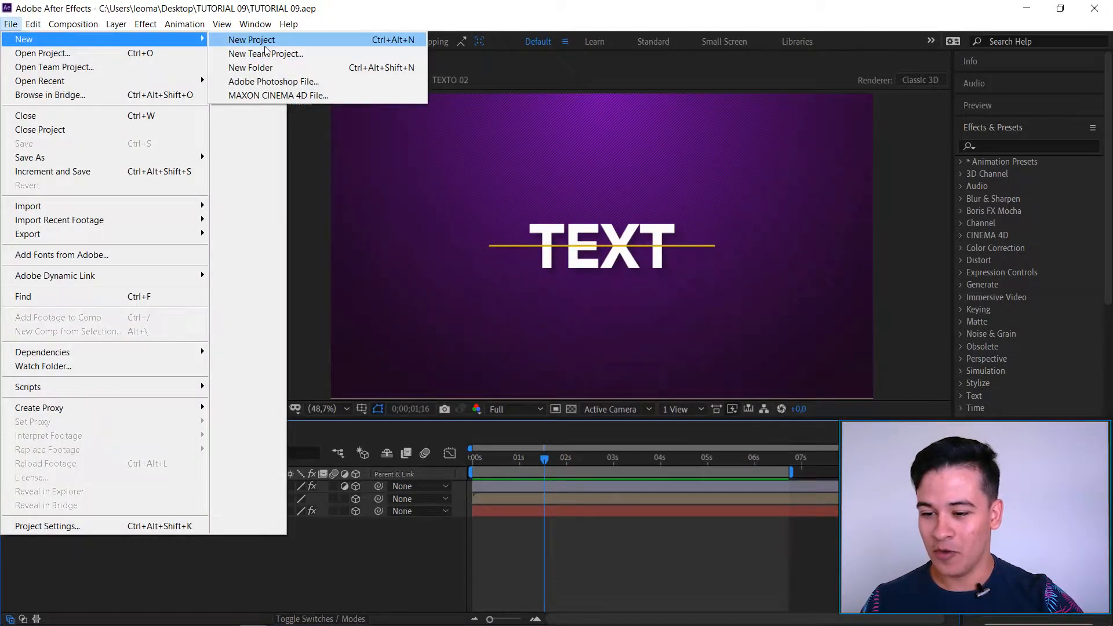
click(255, 40)
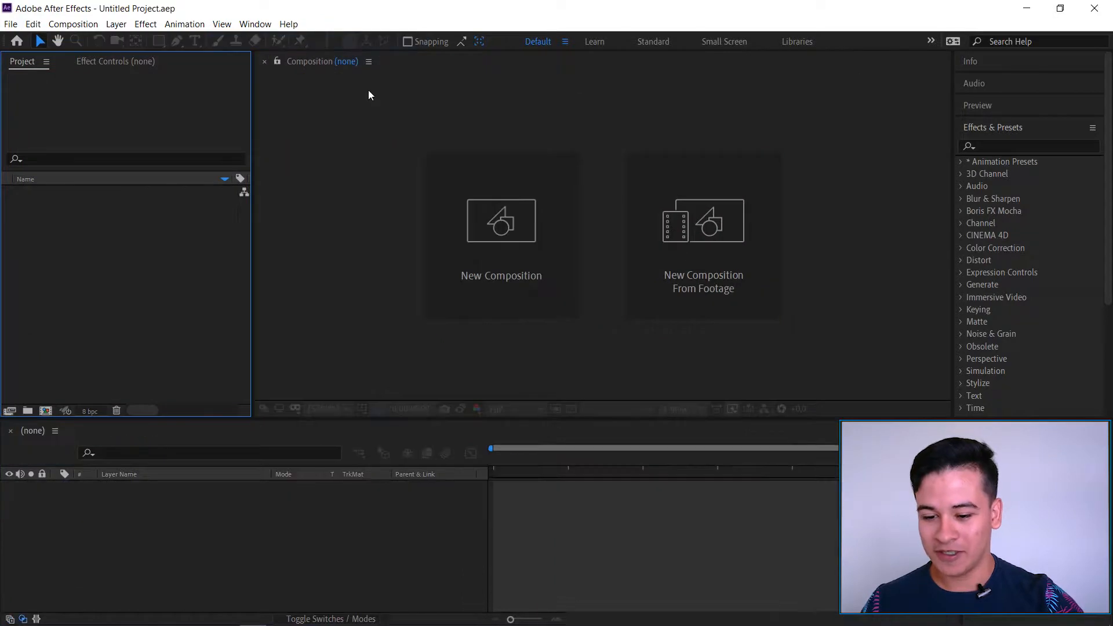
Create a composition named Tutorial 09, keeping the HDTV 1080 29.97 preset, 10-second duration and 131313 background color.
click(46, 413)
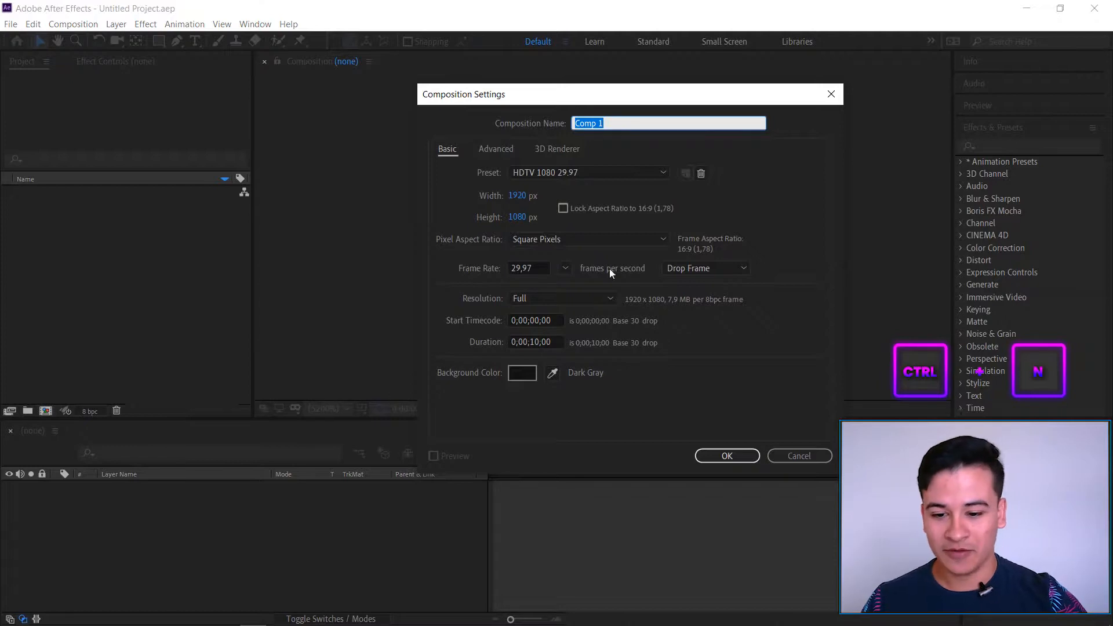
text(Tut)
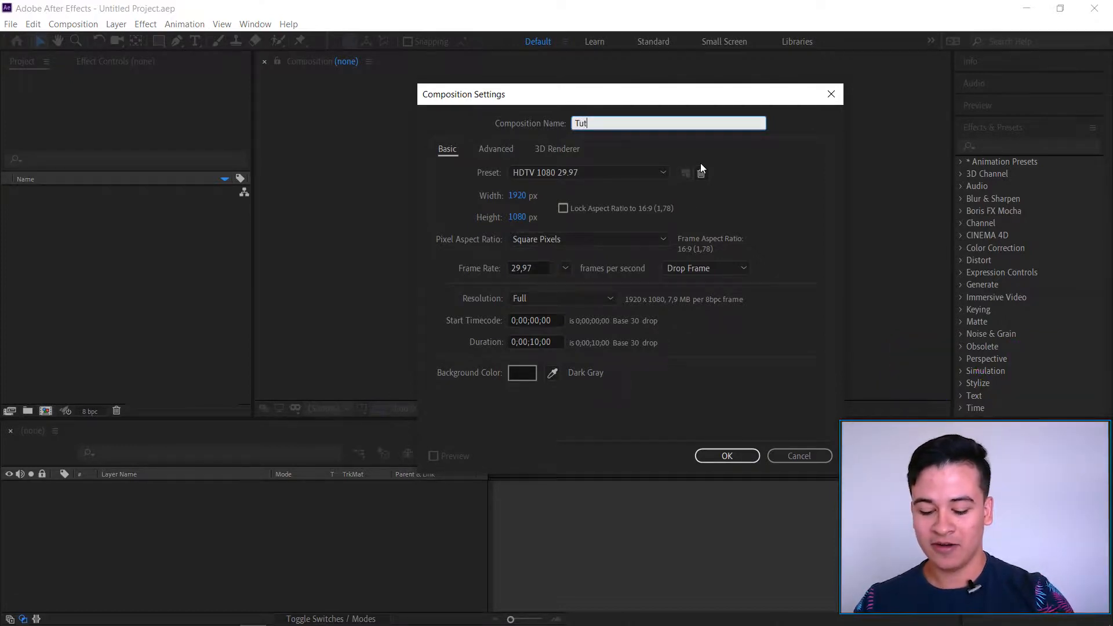
text(orial 09)
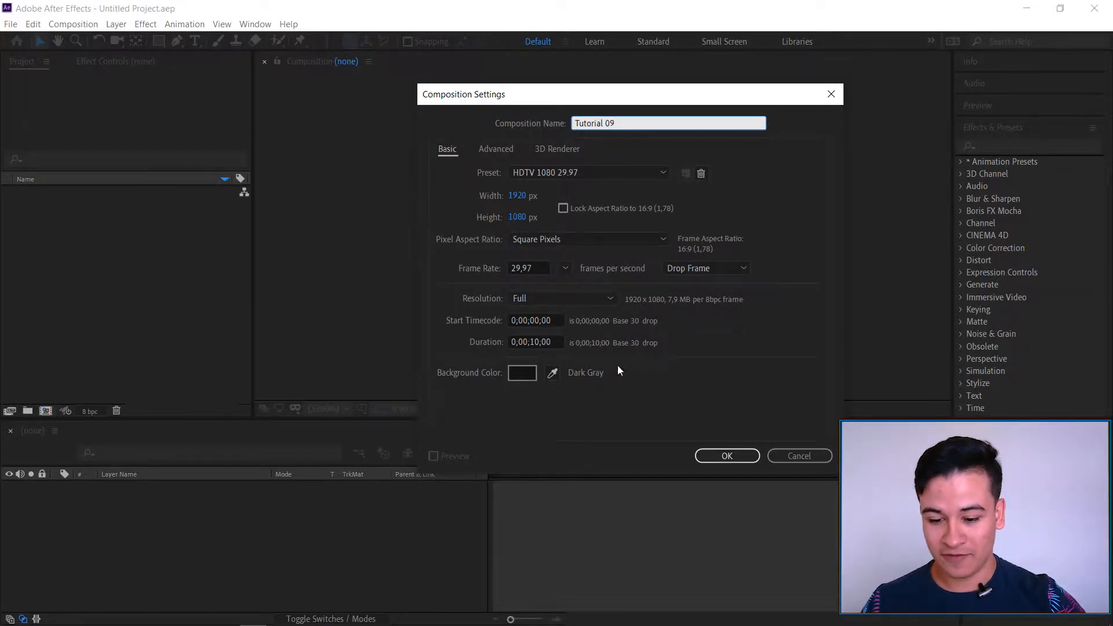
click(524, 374)
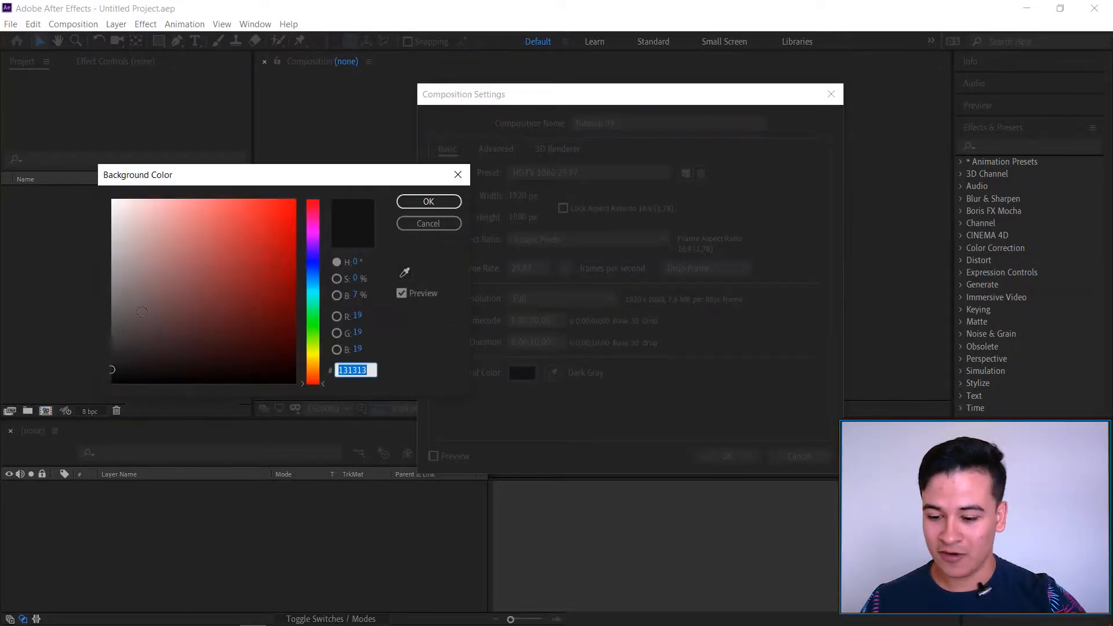
click(428, 201)
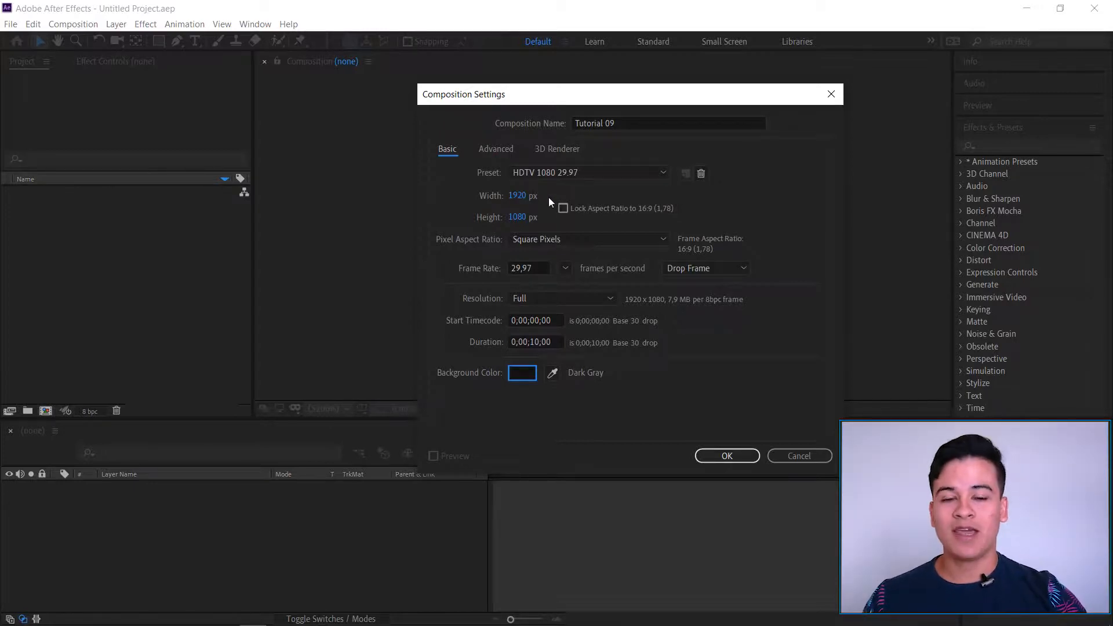
click(728, 455)
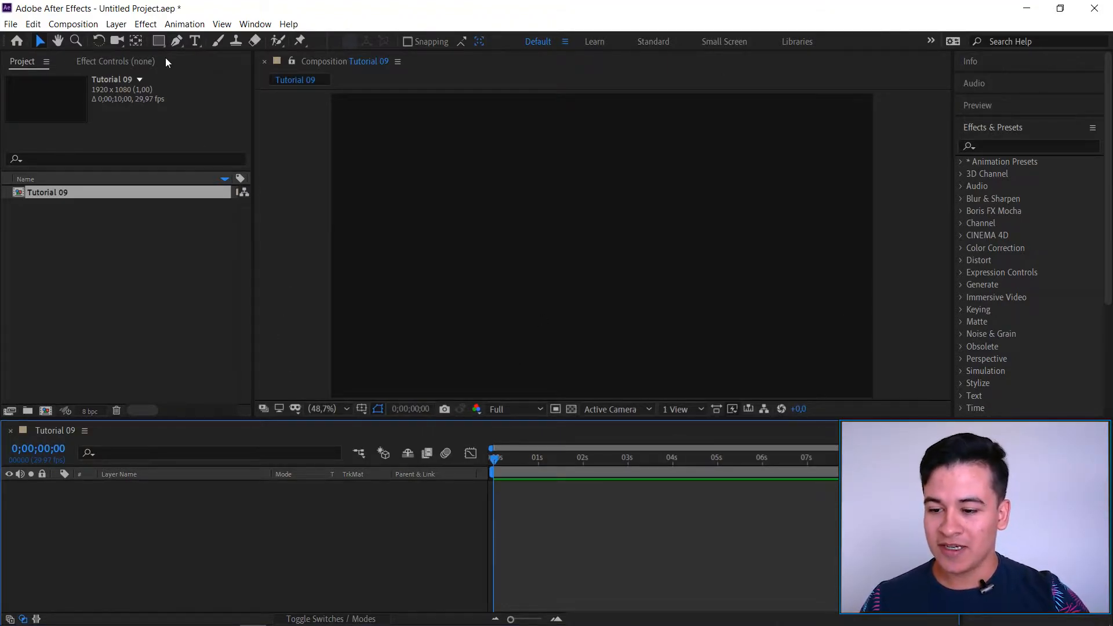
Add a text layer reading "text" to the Tutorial 09 composition with the Horizontal Type tool.
click(194, 43)
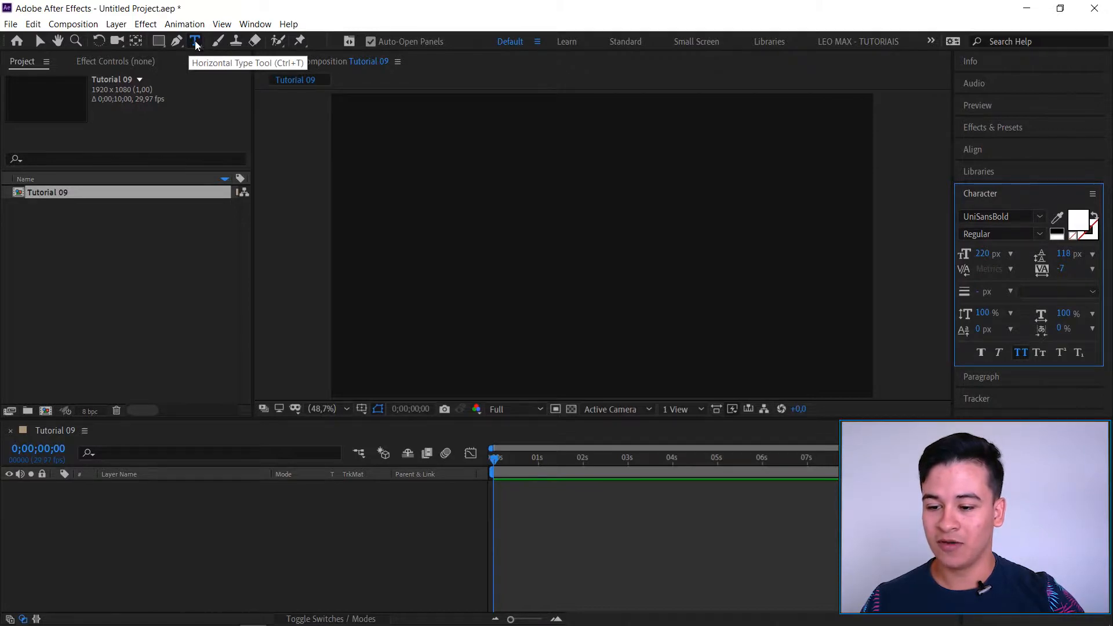
click(539, 234)
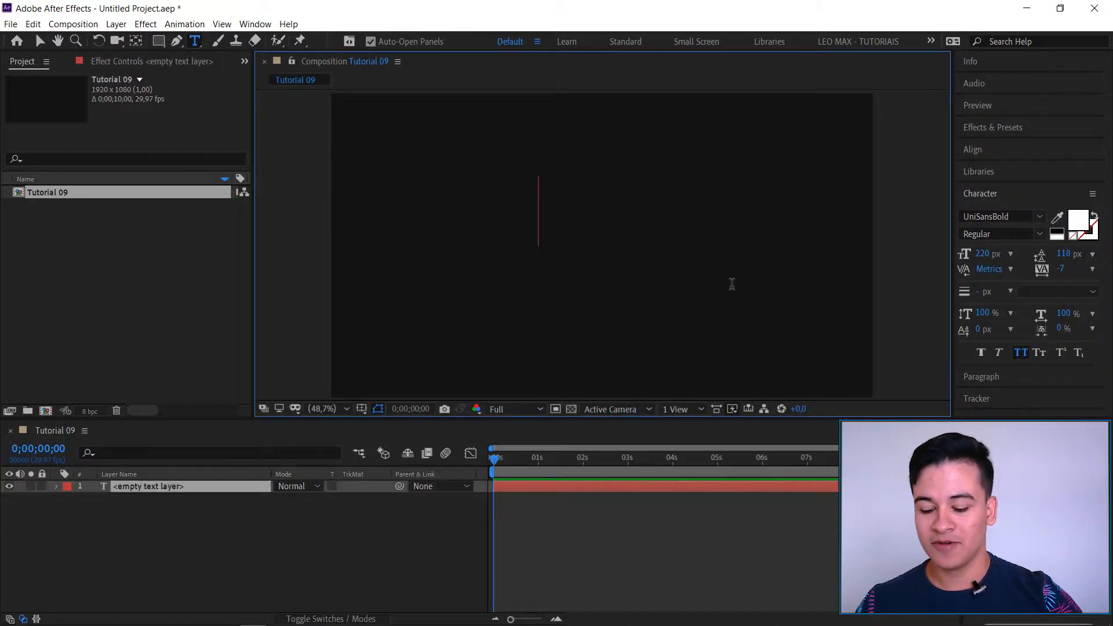
text(text)
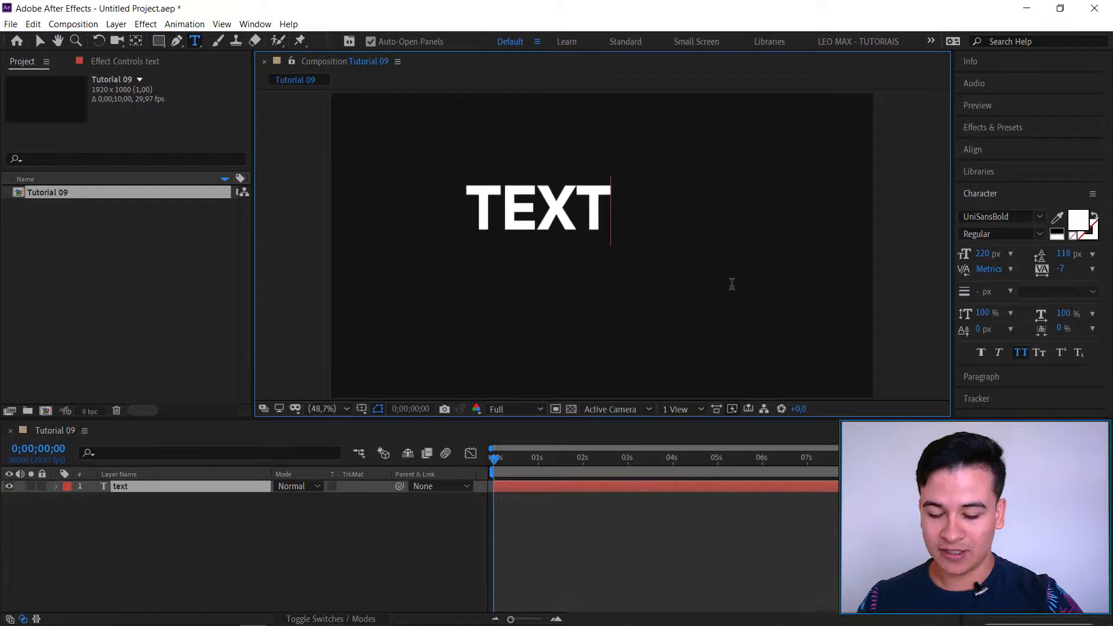
key(Escape)
Center the text layer's anchor point in the word and align the layer horizontally and vertically to the composition's center.
drag(532, 216, 574, 229)
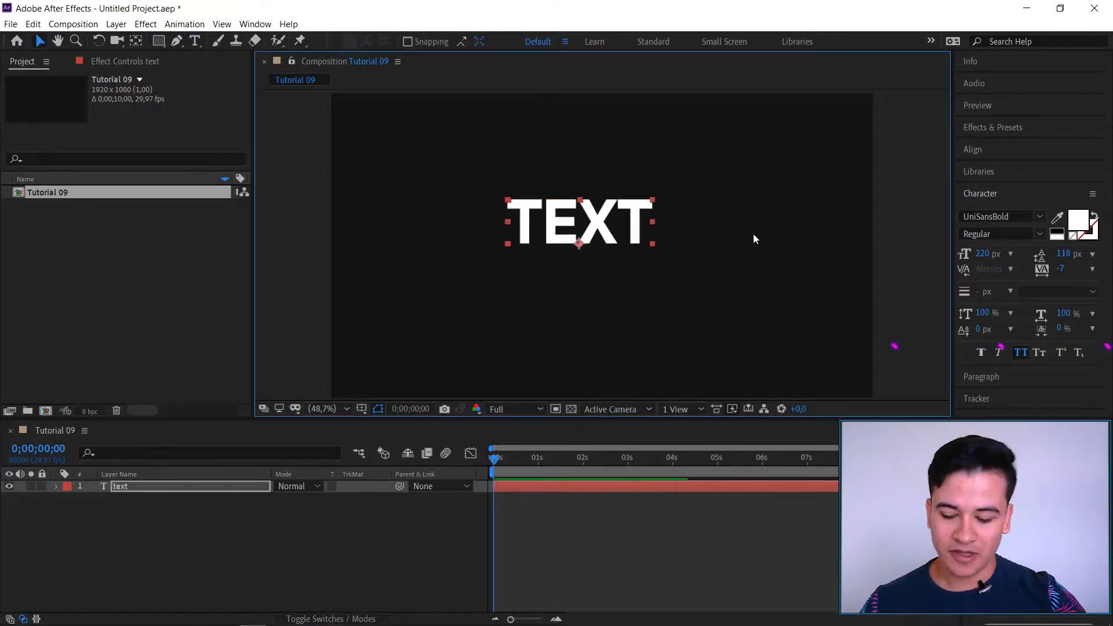
key(ctrl+alt+Home)
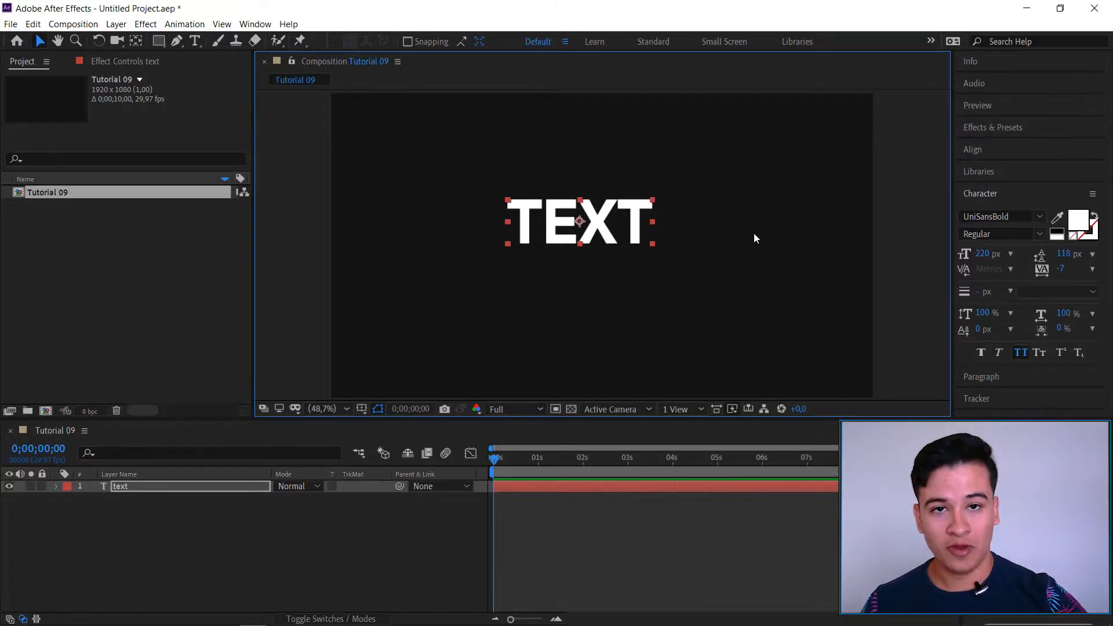
click(986, 145)
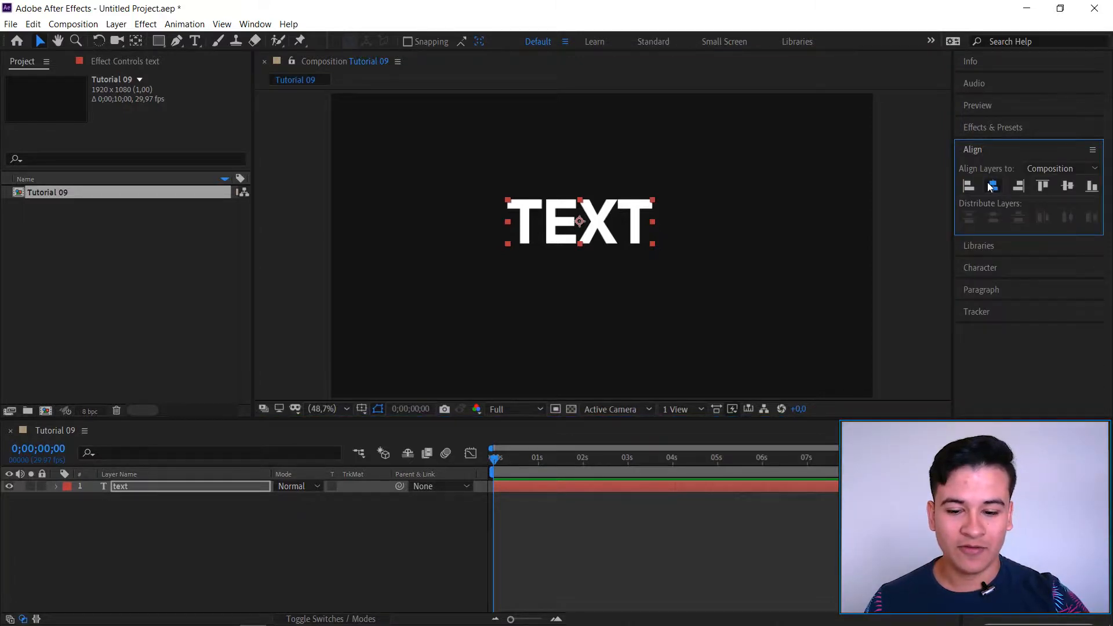
click(991, 185)
click(1068, 187)
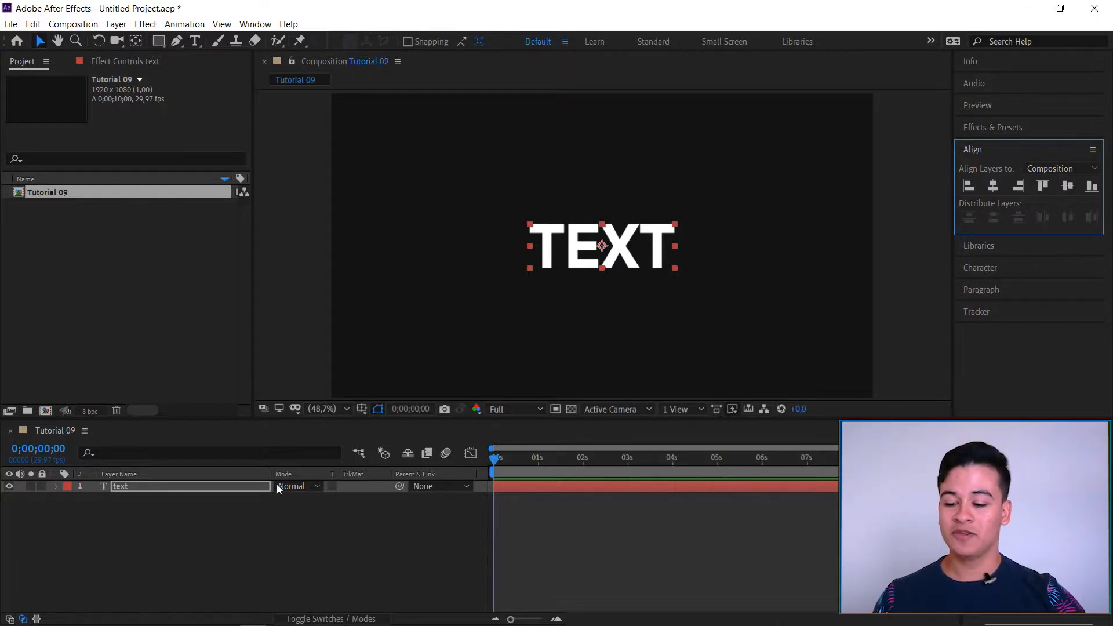
Pre-compose the text layer into a new composition named TEXTO.
click(125, 496)
click(120, 489)
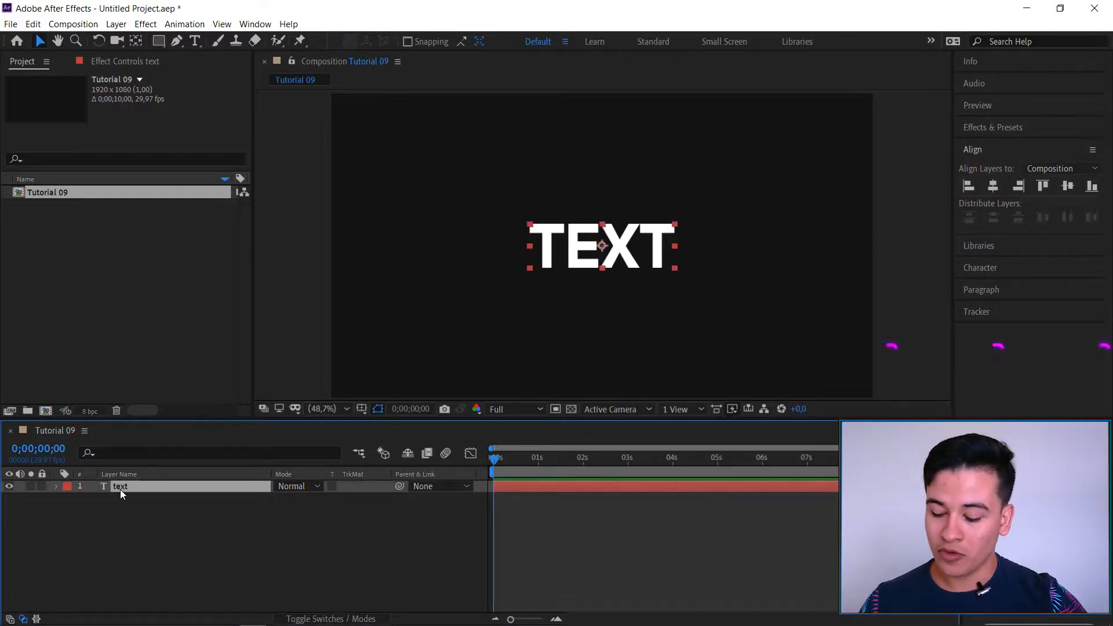
key(ctrl+shift+c)
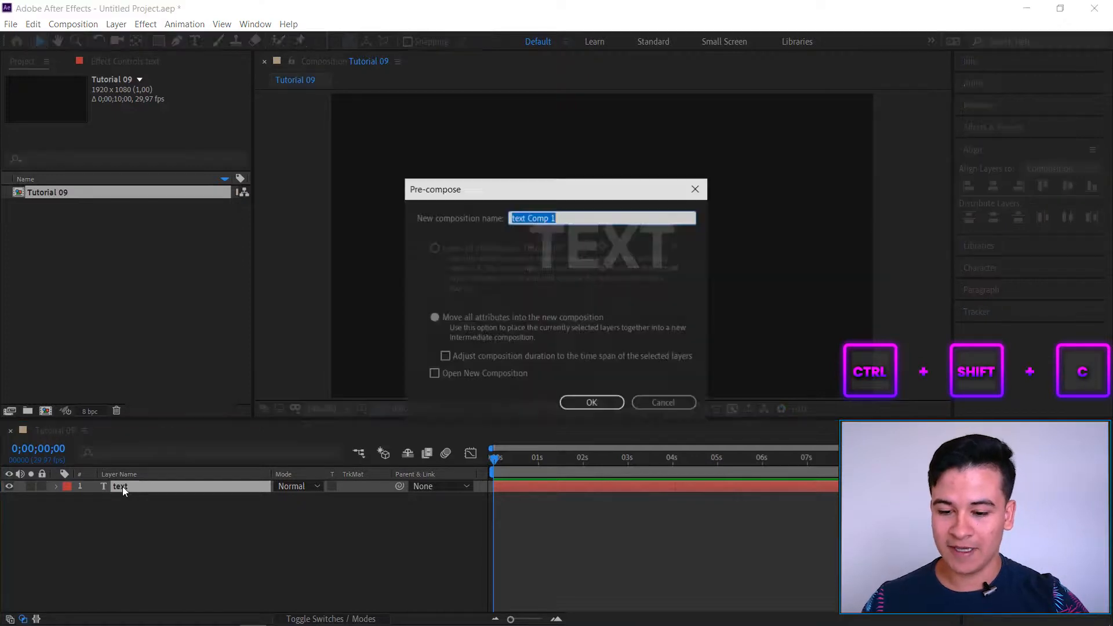
text(tec)
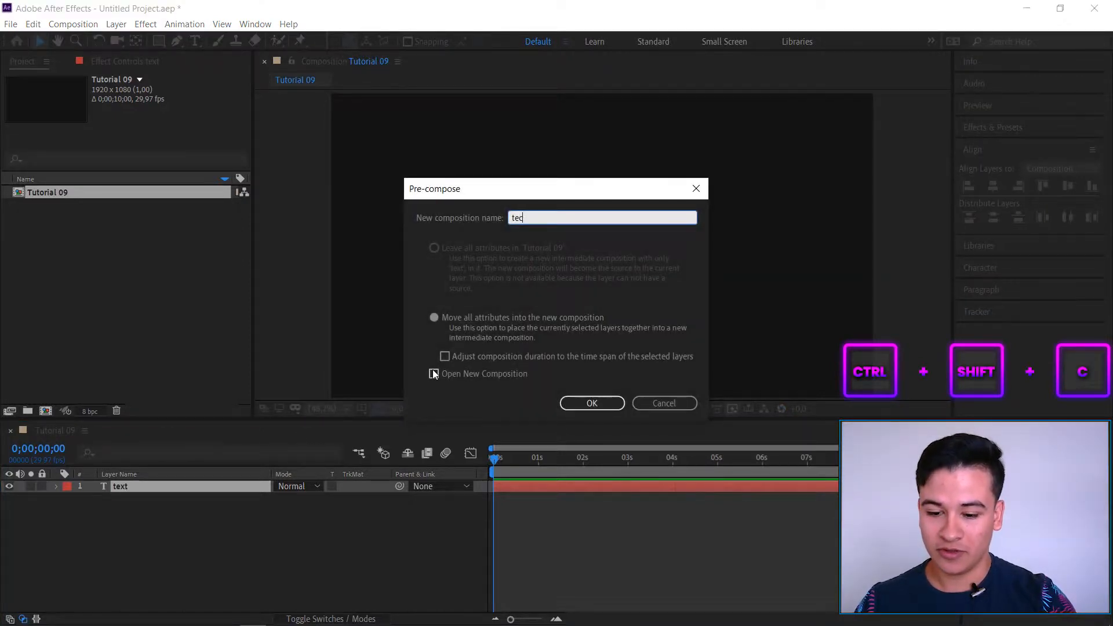
key(BackSpace)
key(BackSpace)
key(BackSpace)
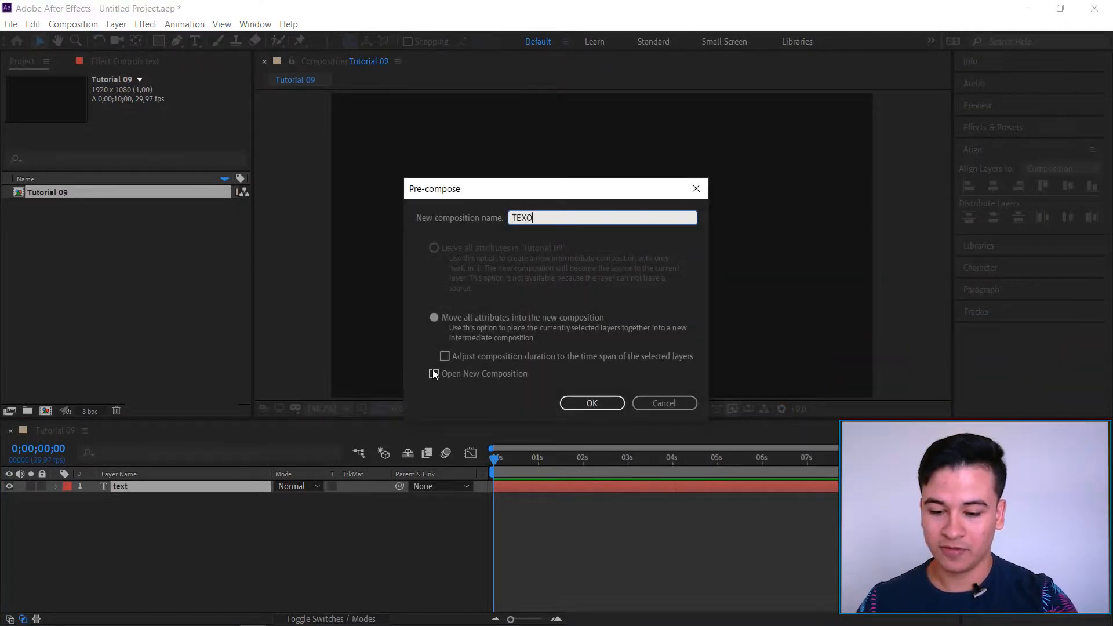
click(614, 402)
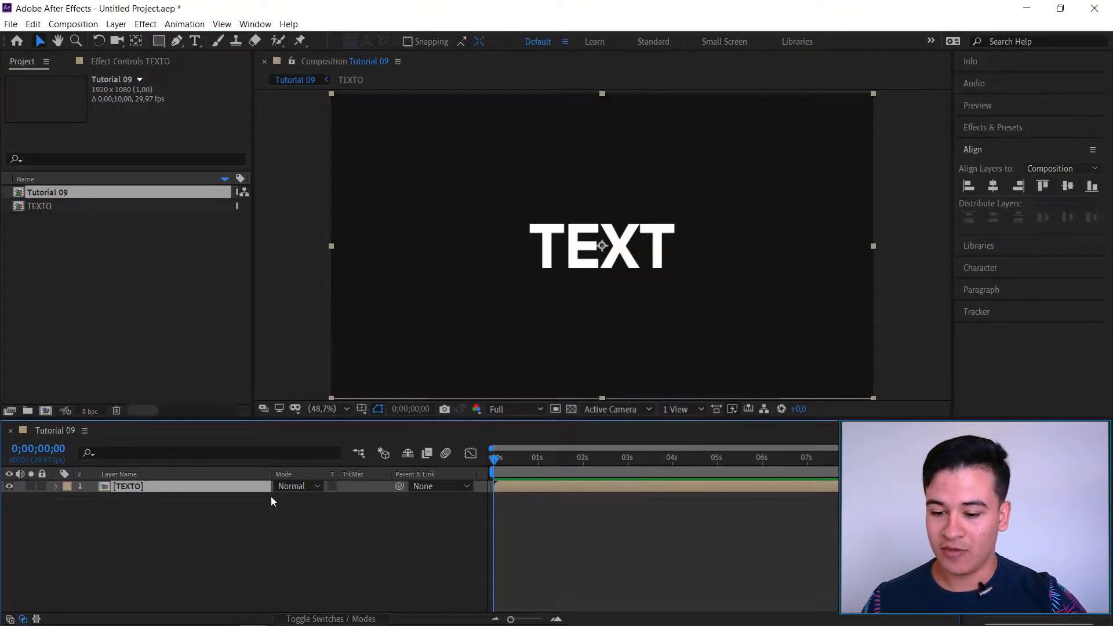
With no layer selected, draw a thin yellow rectangle about 813 by 20.5 px across the middle of the text.
click(196, 527)
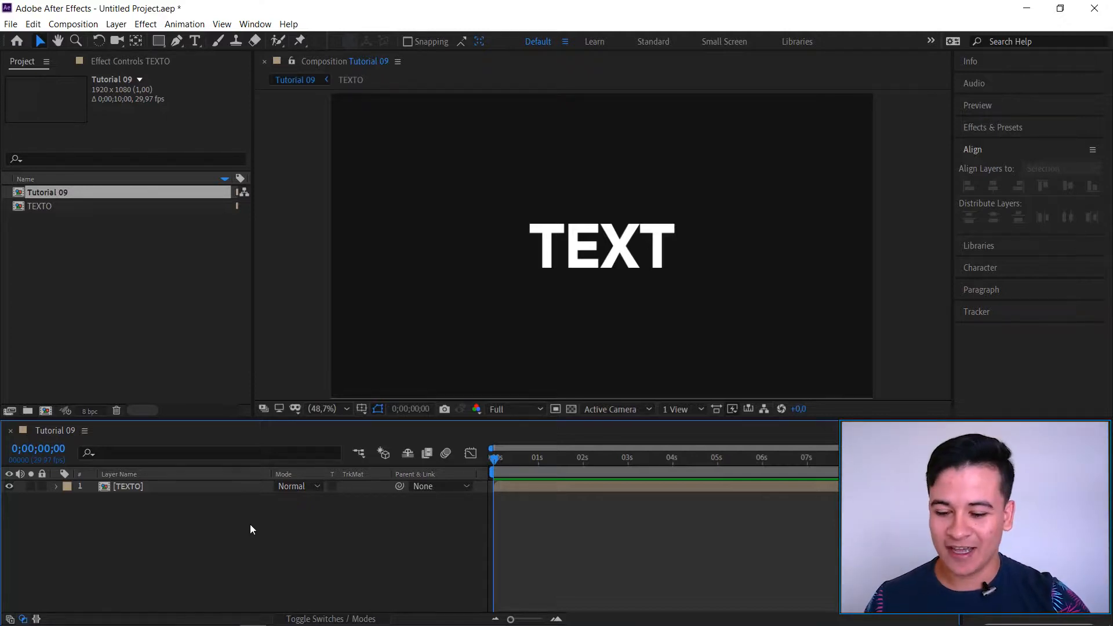
click(159, 41)
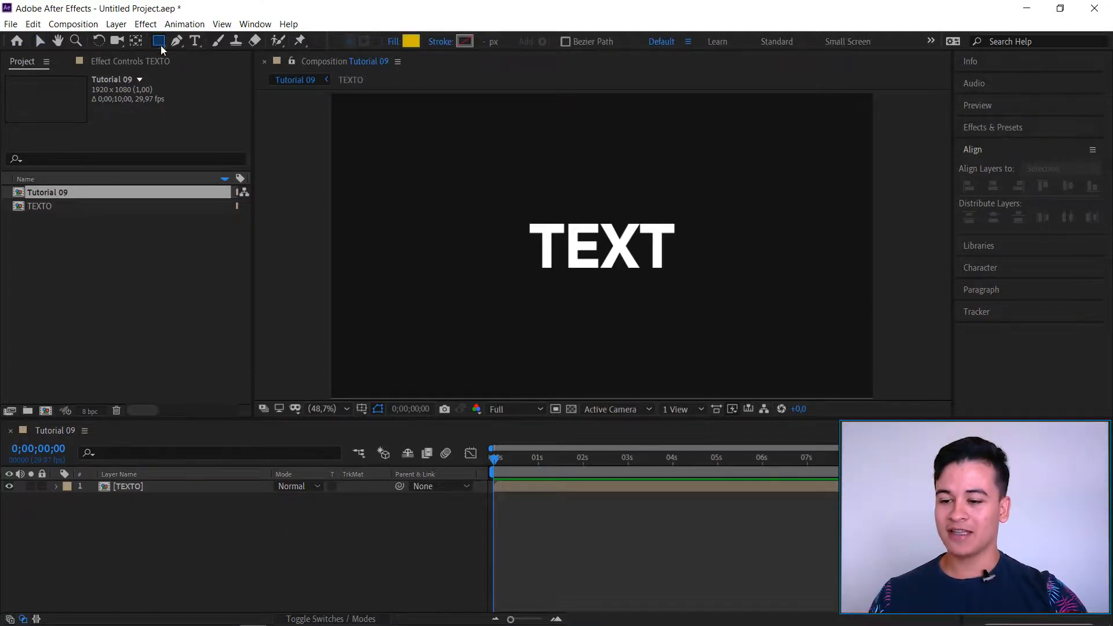
drag(489, 243, 715, 250)
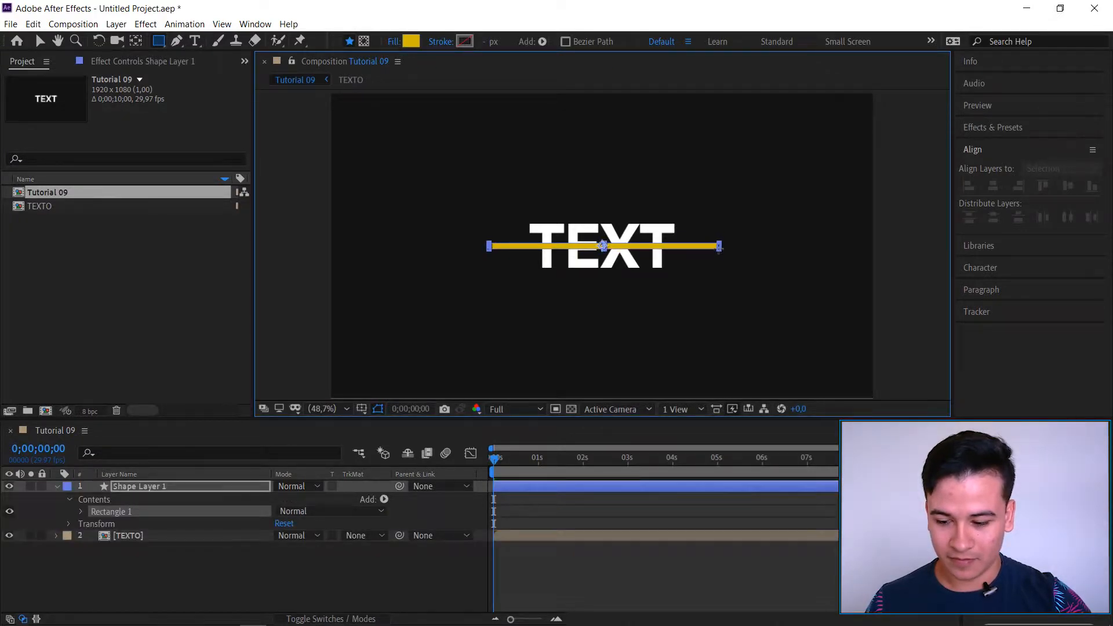
Unlink the rectangle path's size proportions and set its height to 6 px.
click(85, 529)
click(81, 513)
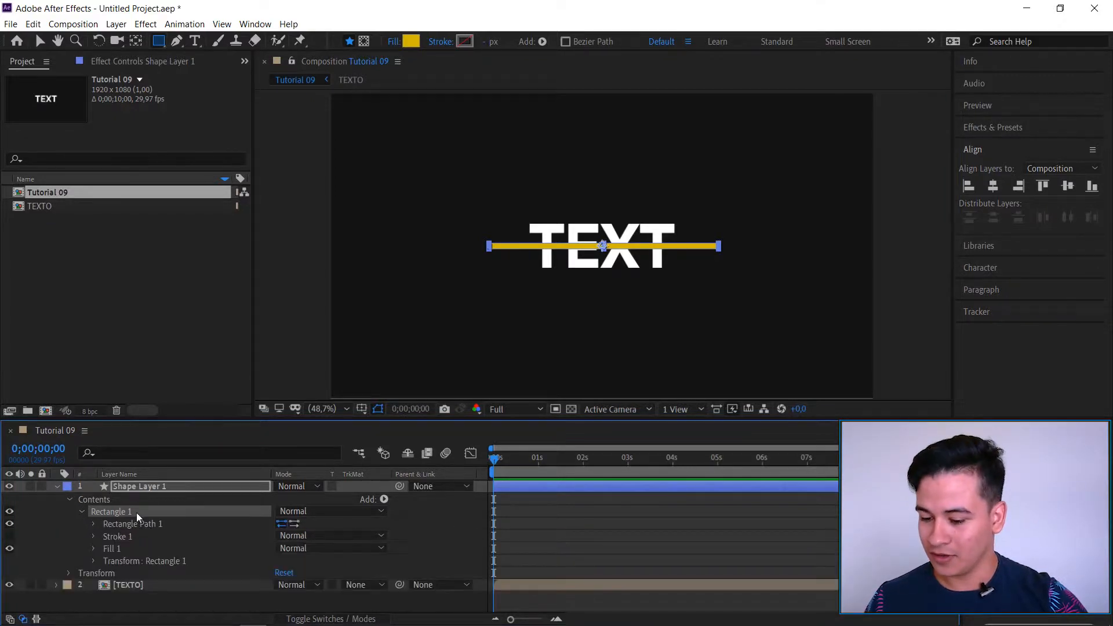
click(93, 524)
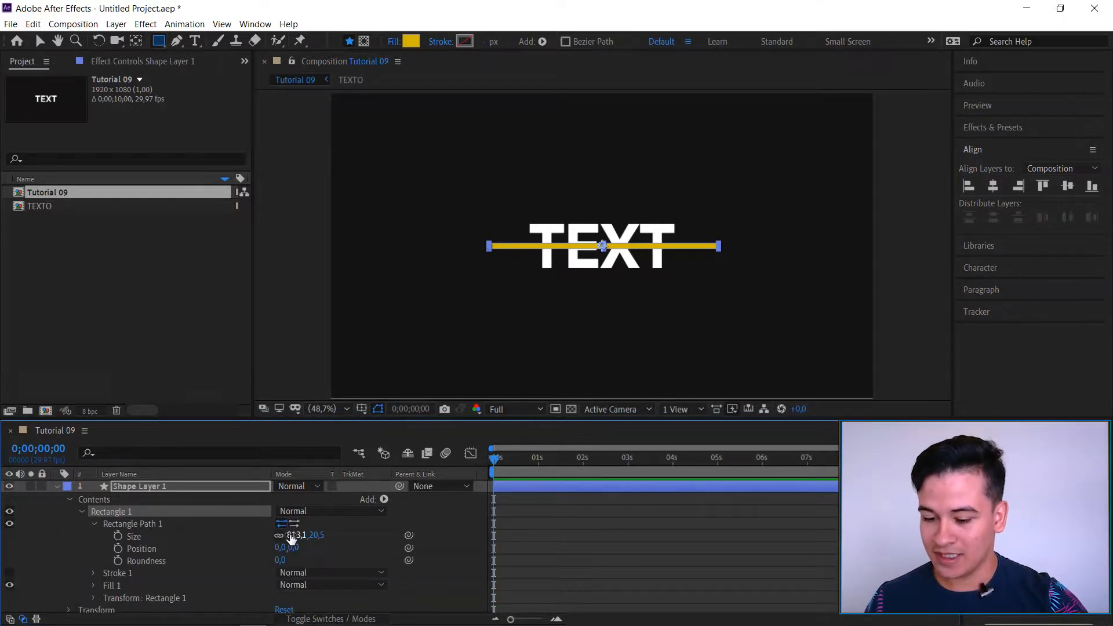
mouse_move(316, 534)
mouse_down()
mouse_move(347, 533)
mouse_move(316, 533)
mouse_up()
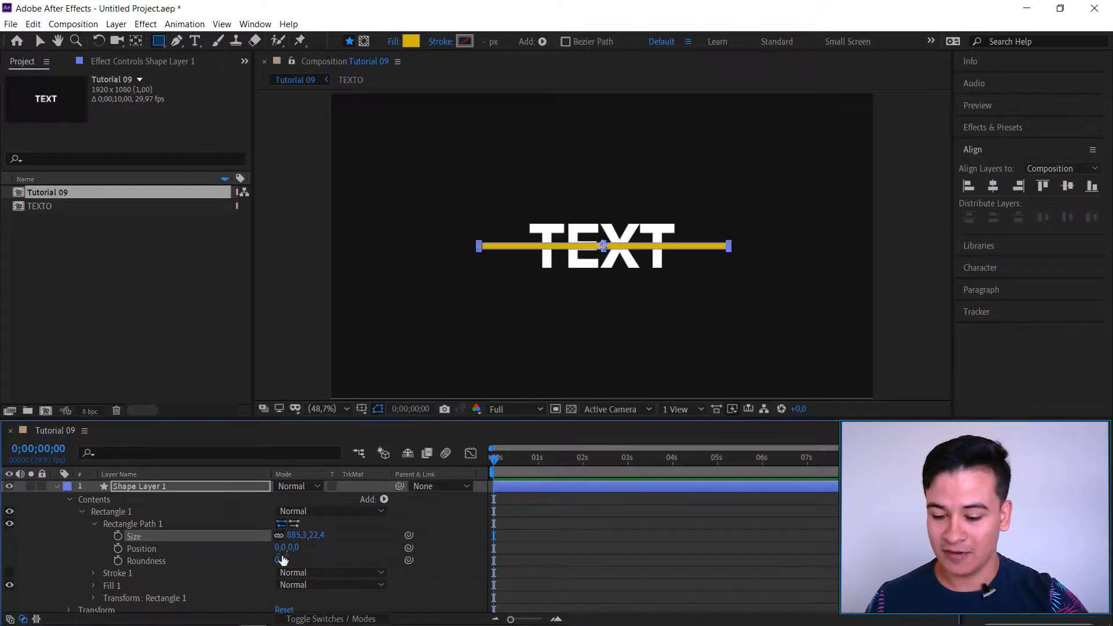
click(278, 536)
mouse_move(318, 540)
mouse_down()
mouse_move(348, 540)
mouse_move(313, 535)
mouse_up()
drag(215, 547, 209, 546)
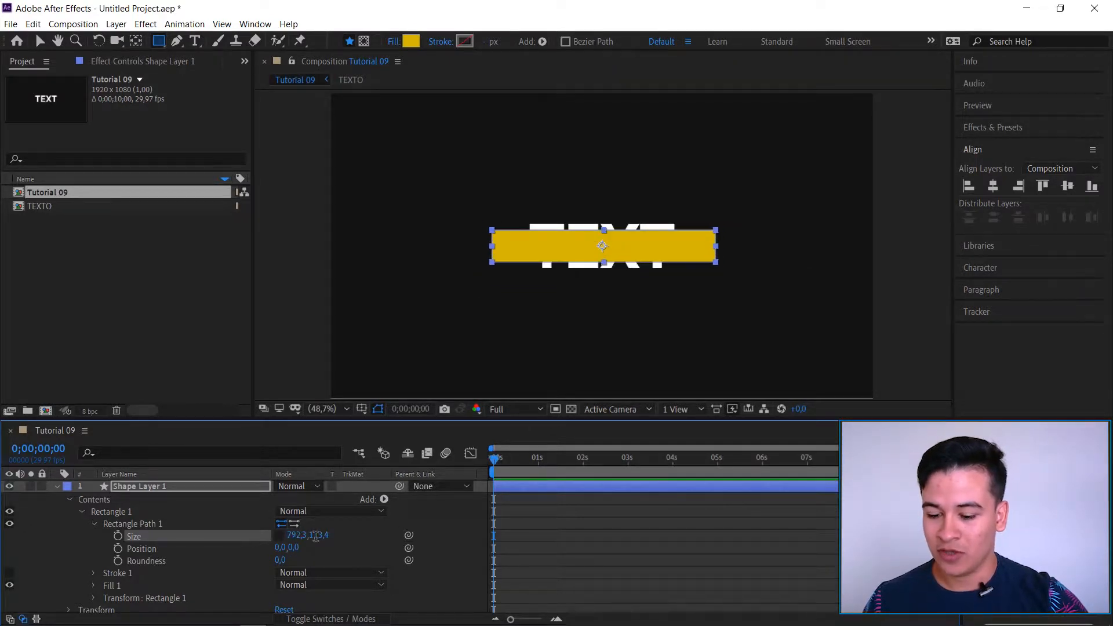
click(316, 536)
text(0)
key(Return)
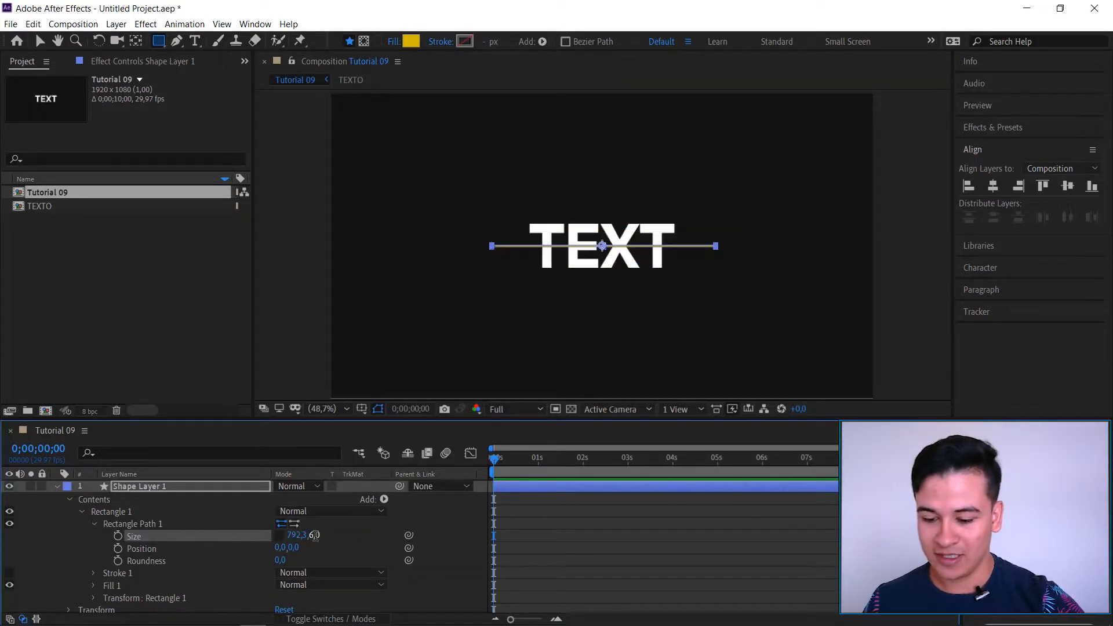
Set the rectangle path's width to 800 px.
drag(294, 534, 283, 536)
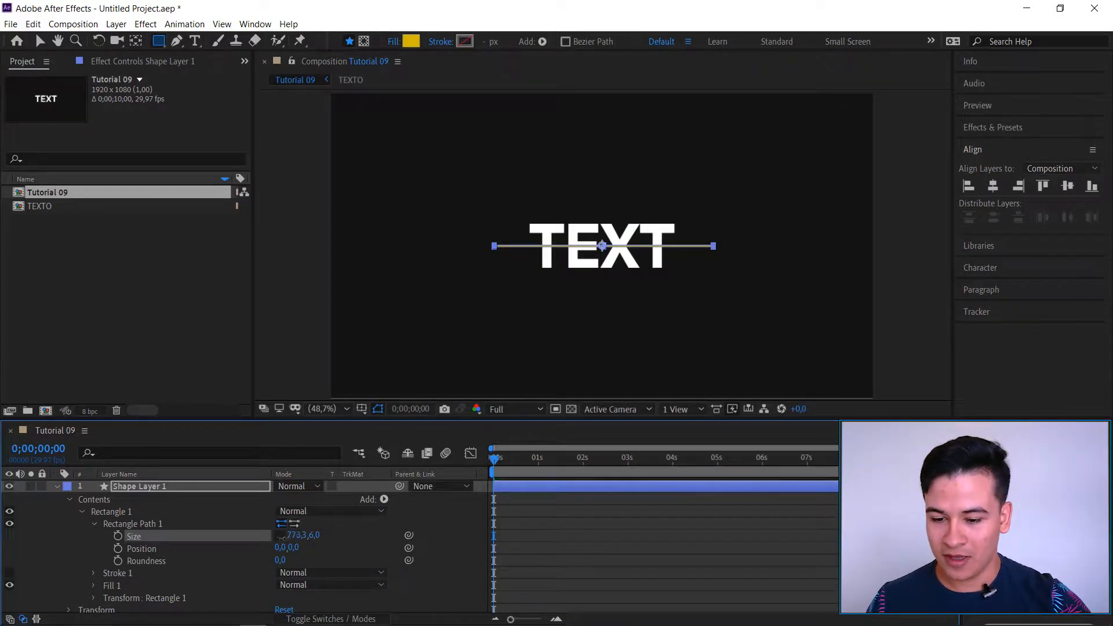
click(301, 534)
text(800)
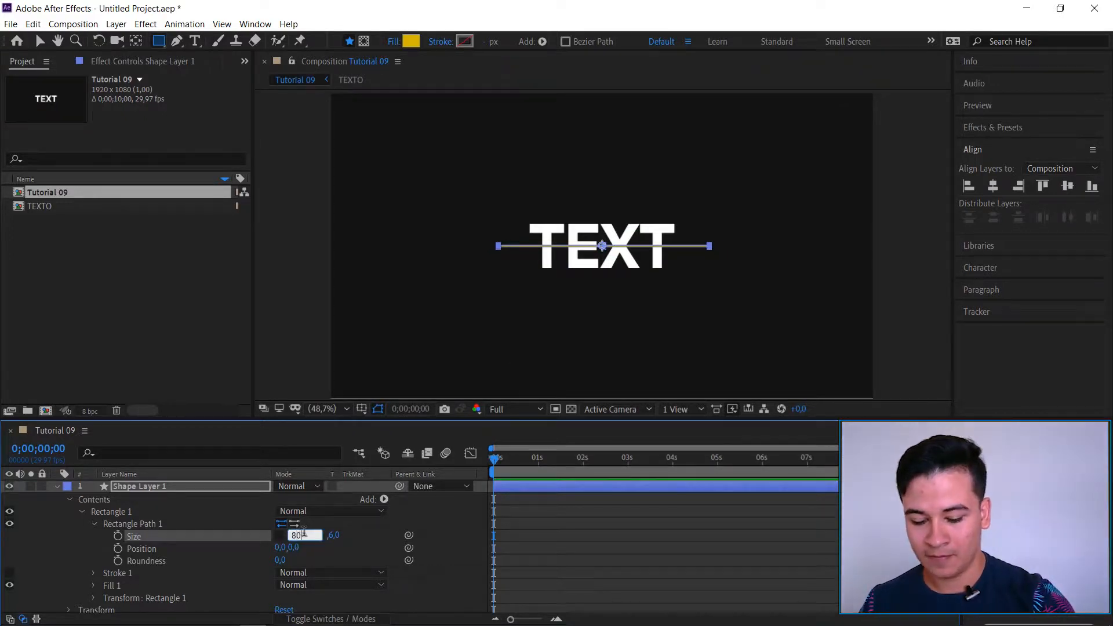
key(Return)
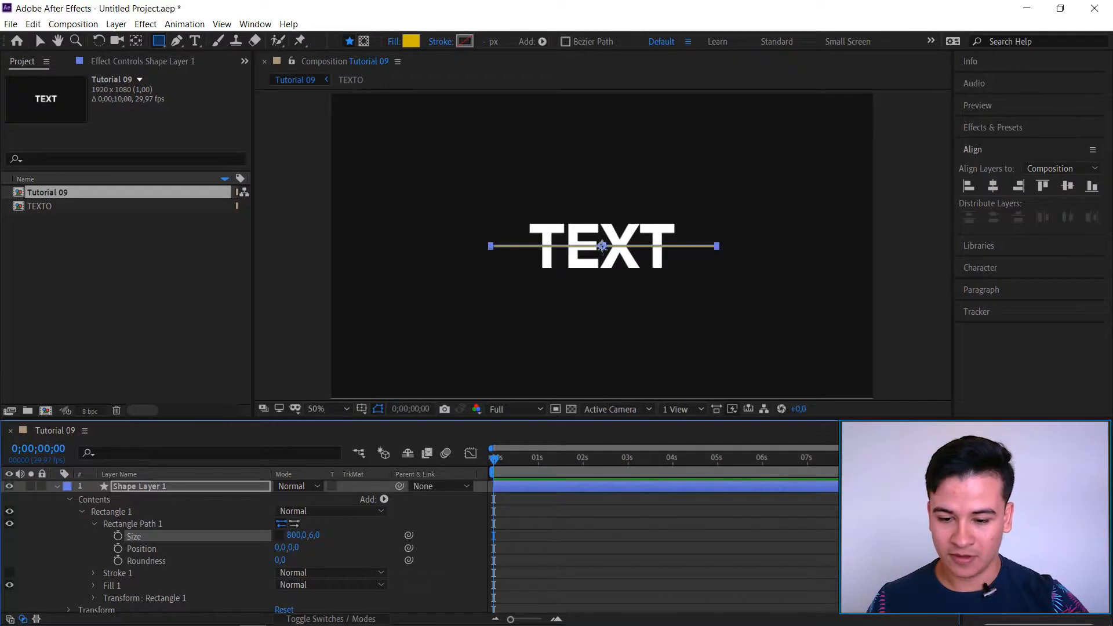
Move the yellow line's anchor point to its left end with the Pan Behind tool.
scroll(603, 245, up, 4)
scroll(654, 260, down, 2)
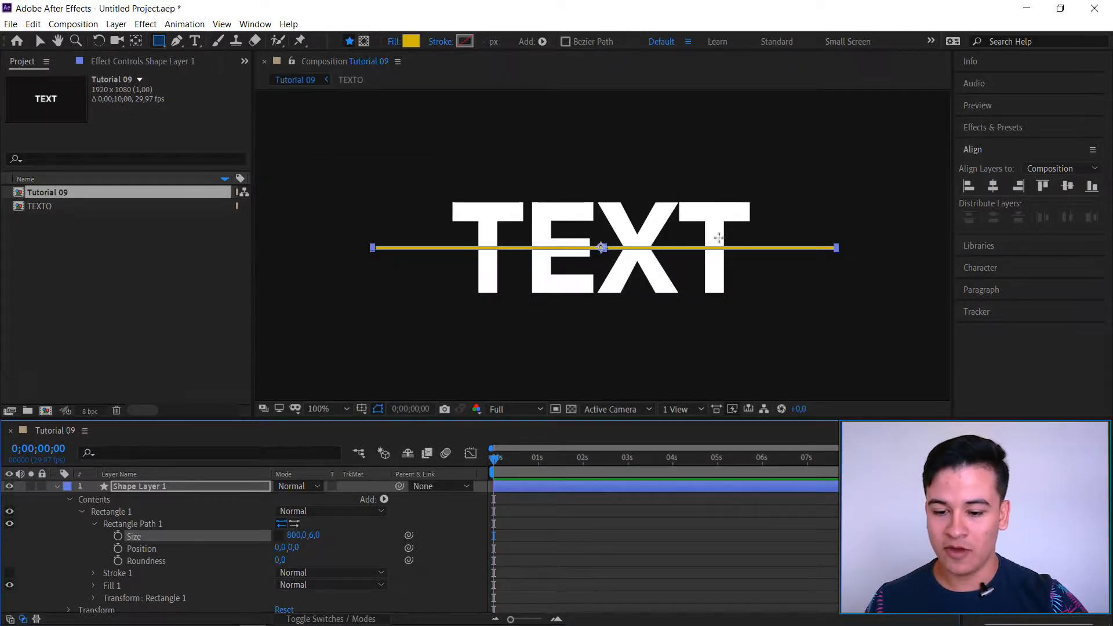
click(511, 496)
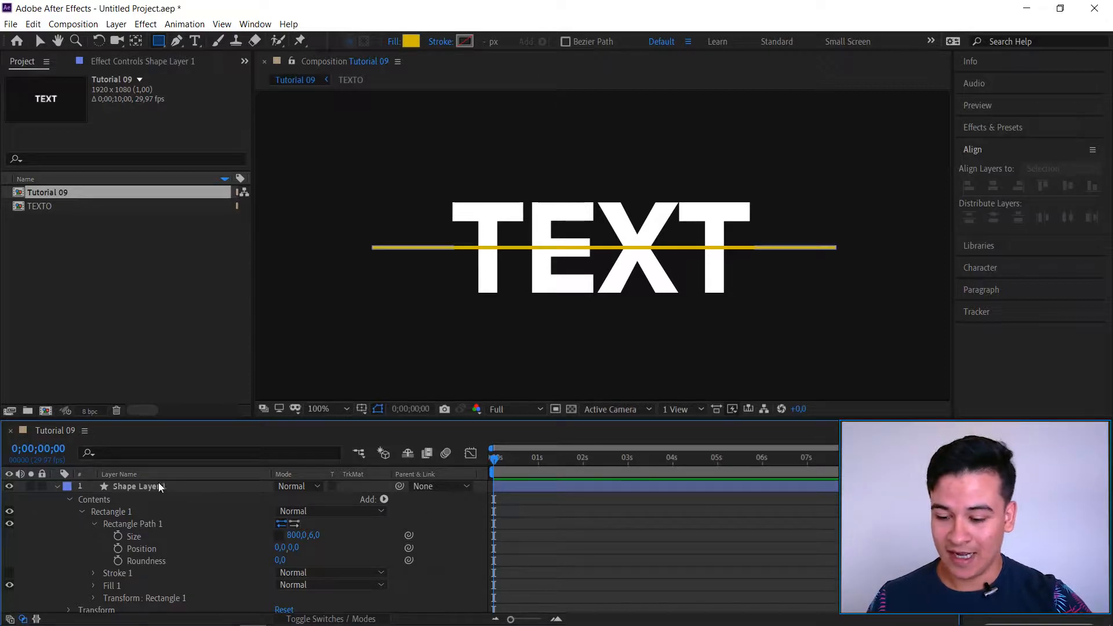
key(v)
click(532, 487)
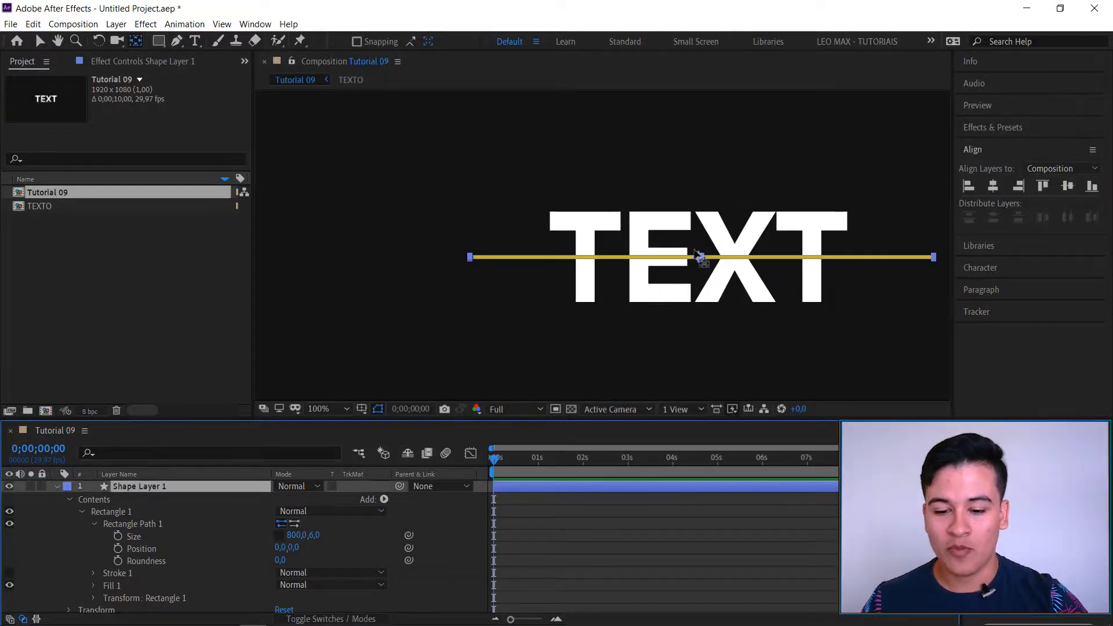
scroll(706, 258, up, 4)
scroll(812, 268, down, 2)
scroll(798, 269, up, 2)
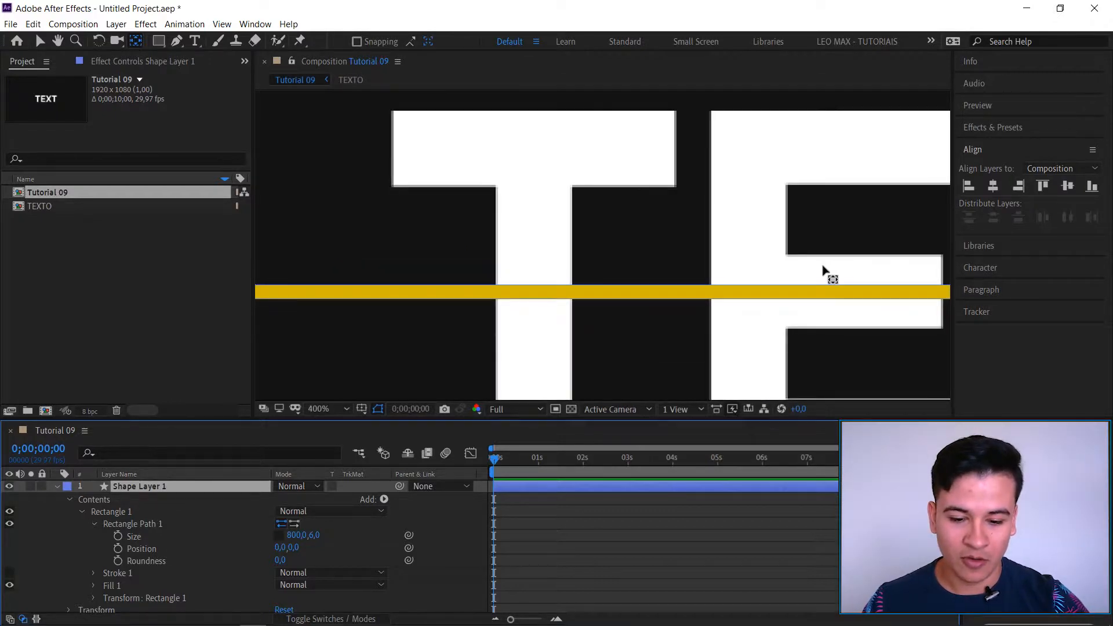
drag(824, 273, 576, 273)
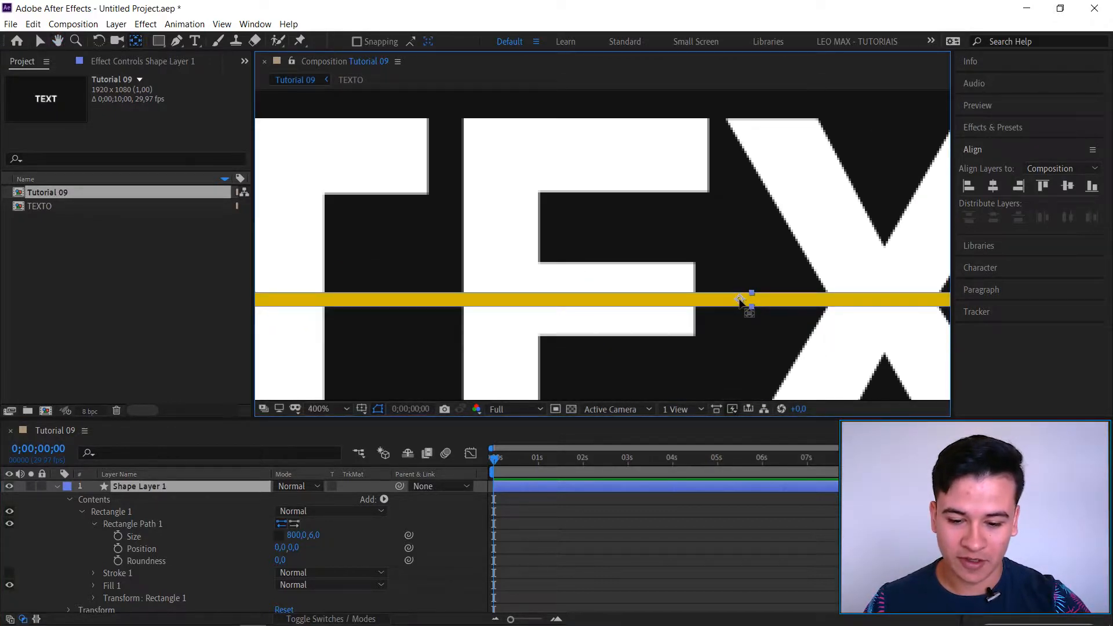
scroll(745, 298, down, 3)
scroll(404, 294, up, 2)
drag(527, 269, 734, 267)
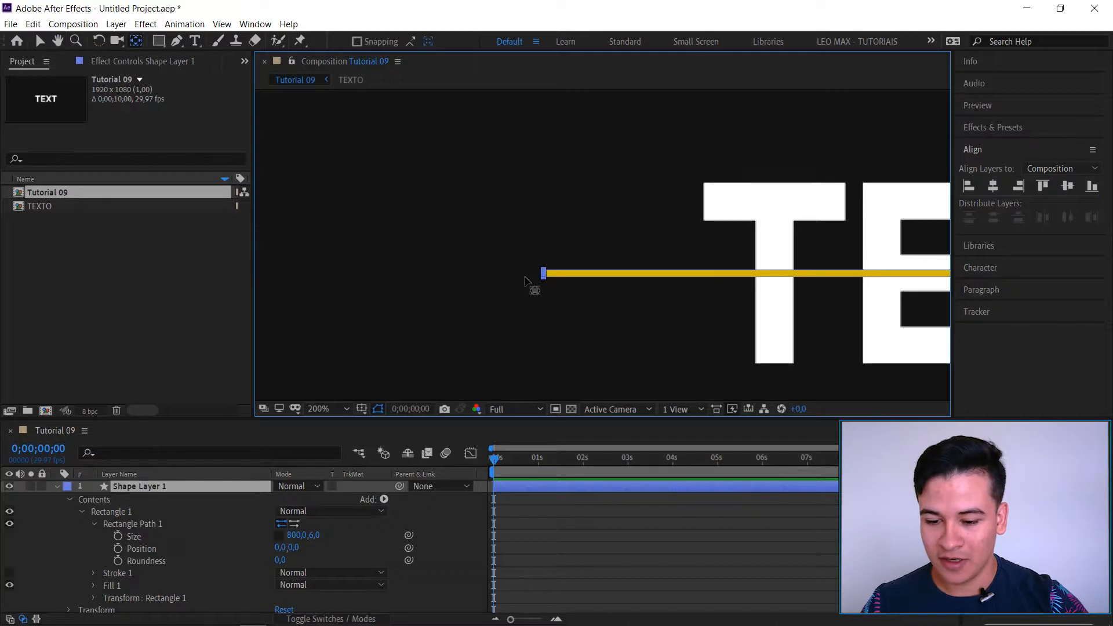
scroll(533, 284, down, 1)
key(space)
scroll(742, 274, up, 1)
click(149, 488)
key(v)
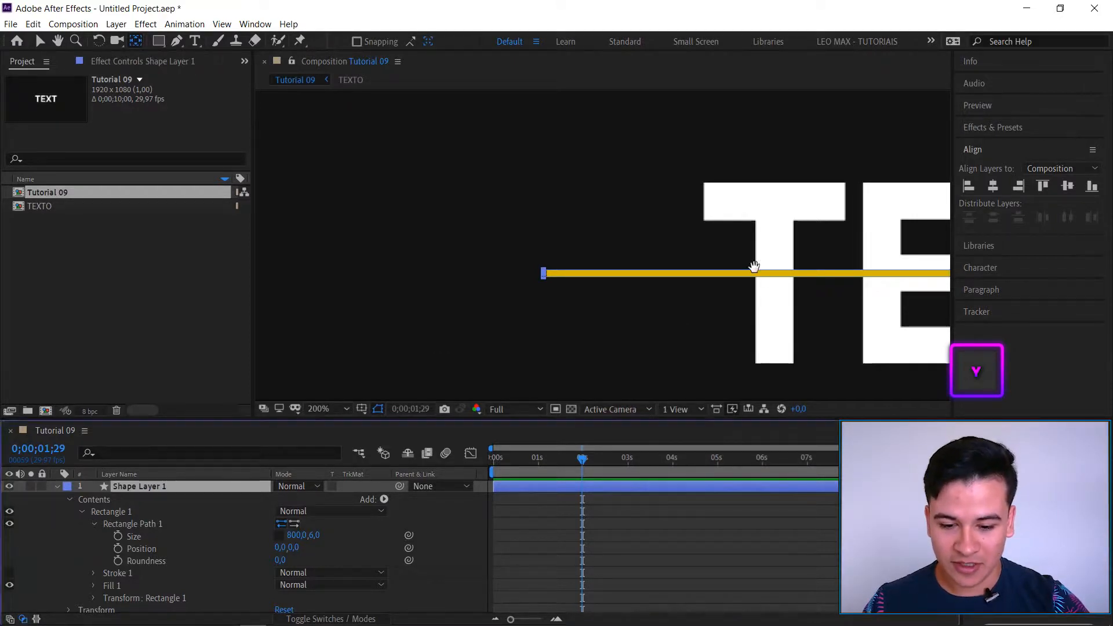
drag(752, 266, 636, 277)
drag(886, 283, 427, 284)
key(period)
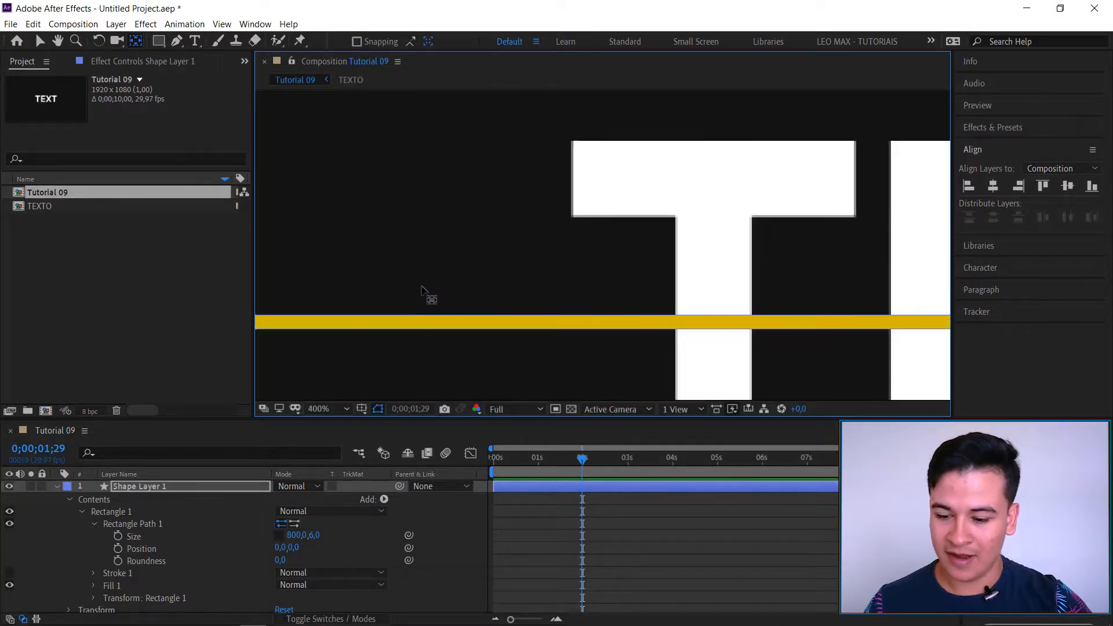
drag(719, 249, 835, 248)
drag(413, 239, 676, 248)
key(period)
drag(728, 325, 618, 197)
key(period)
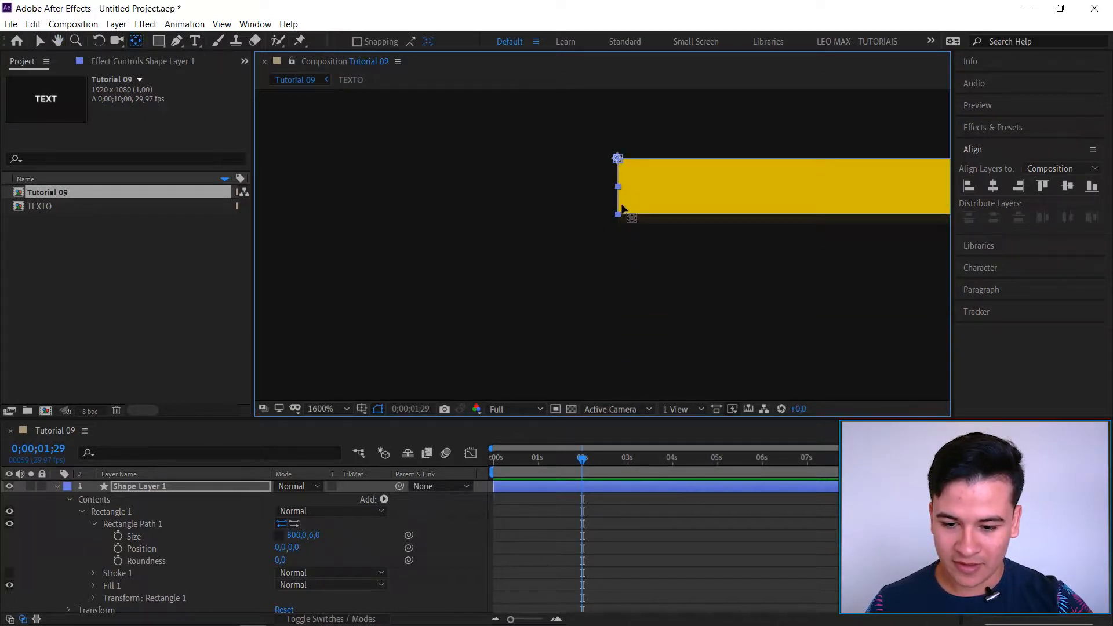
key(ctrl+z)
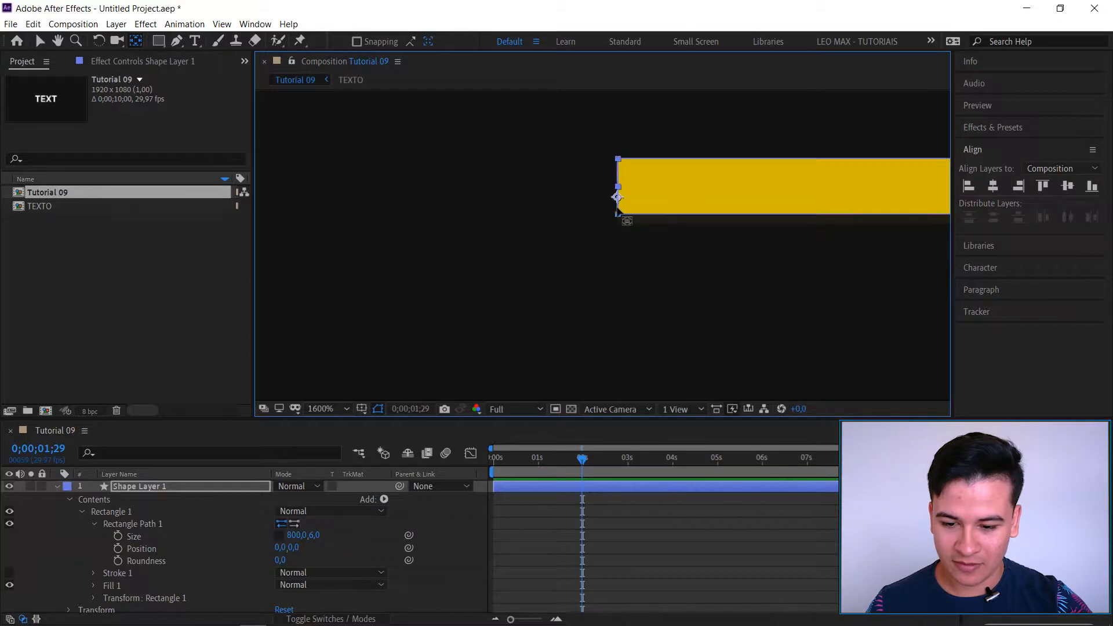
Enlarge the rectangle path's height and align the anchor point with the middle of the line's left edge.
drag(313, 535, 511, 394)
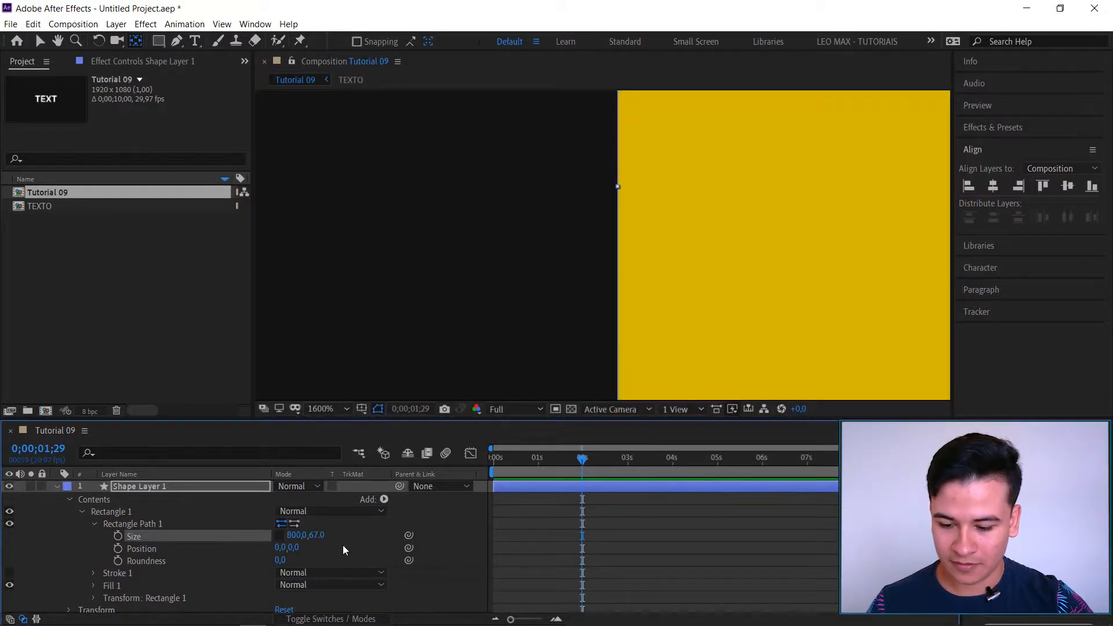
drag(317, 535, 292, 539)
click(617, 196)
drag(617, 195, 617, 186)
Set the rectangle path's height to 6 px.
click(314, 536)
text(6)
key(Return)
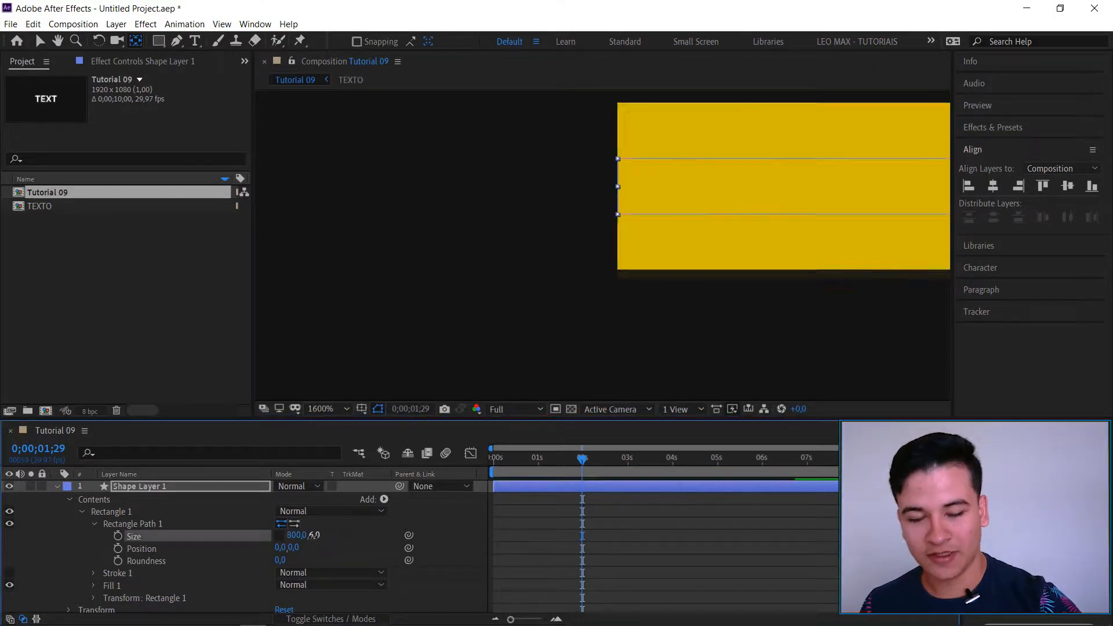
Add a Scale keyframe to Shape Layer 1 at 0;00;00;00.
key(comma)
key(comma)
key(comma)
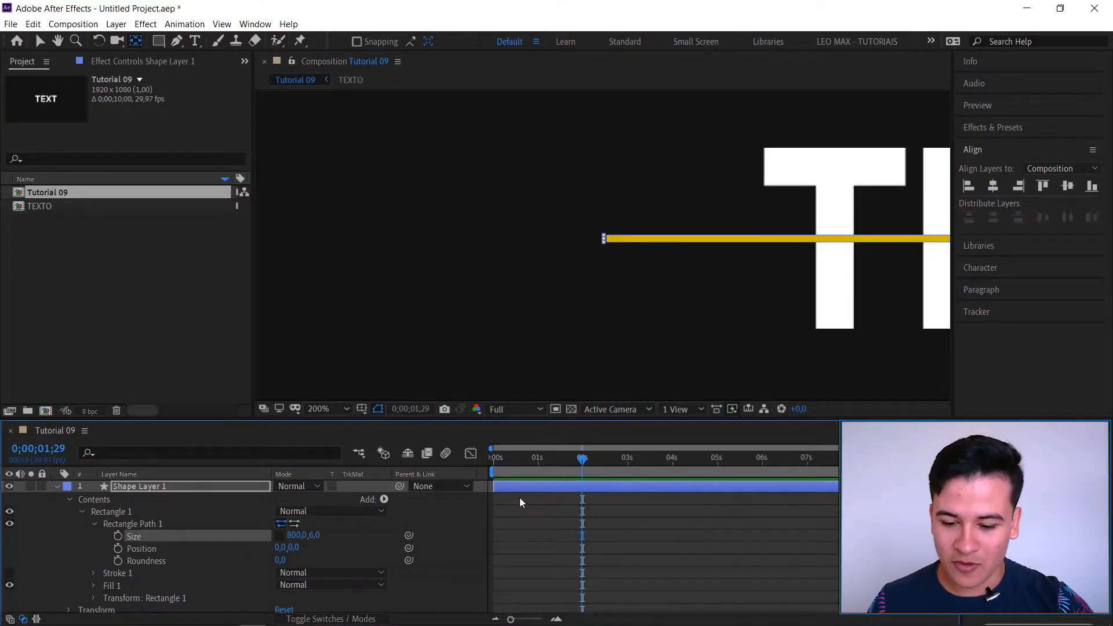
click(538, 475)
key(comma)
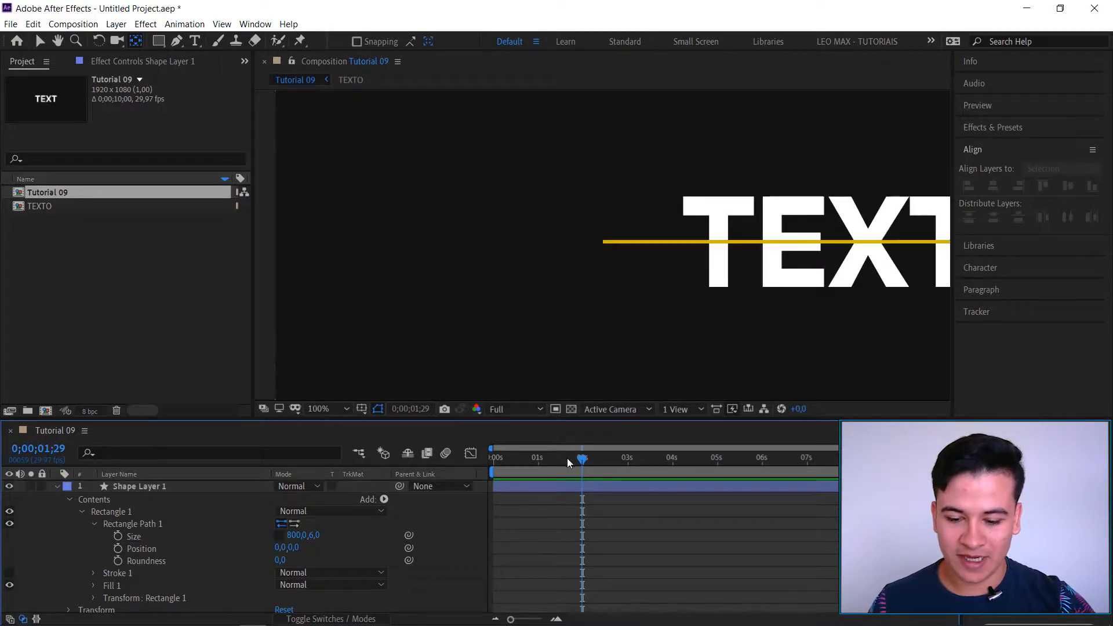
drag(554, 463, 467, 464)
click(551, 488)
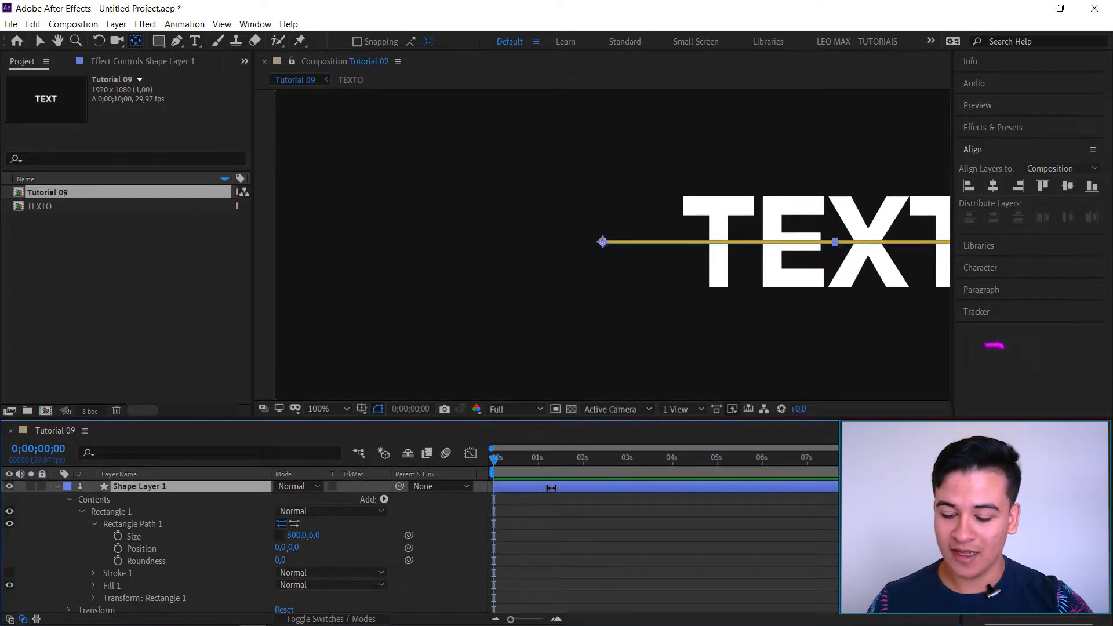
key(s)
click(93, 499)
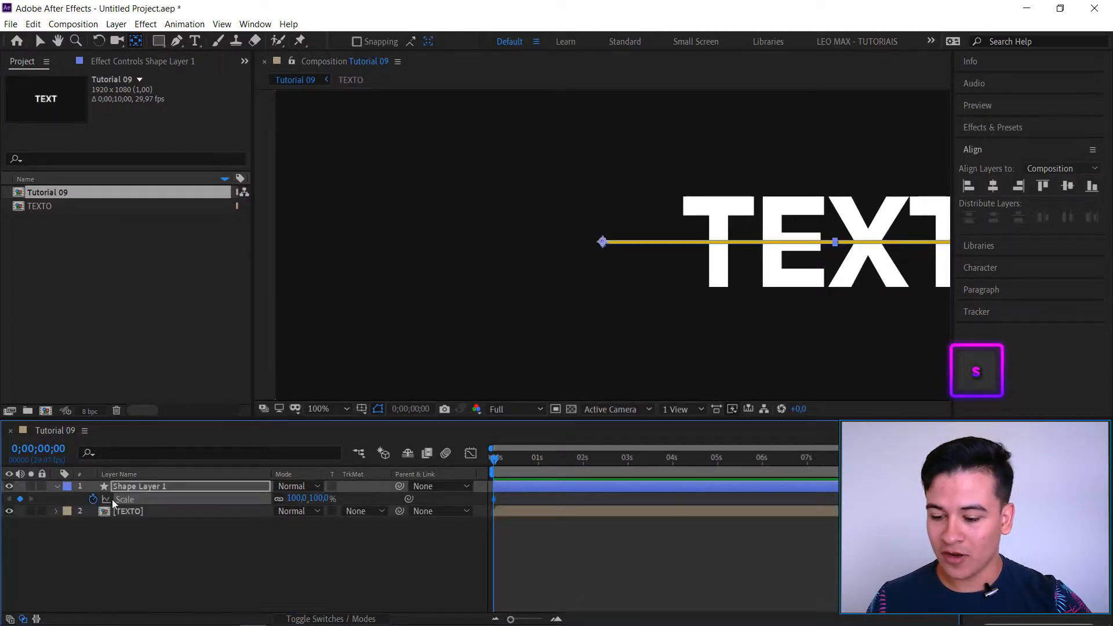
Unlink the Scale proportions of Shape Layer 1 and add a 100% Scale keyframe at 0;00;01;15.
click(562, 461)
drag(562, 461, 561, 461)
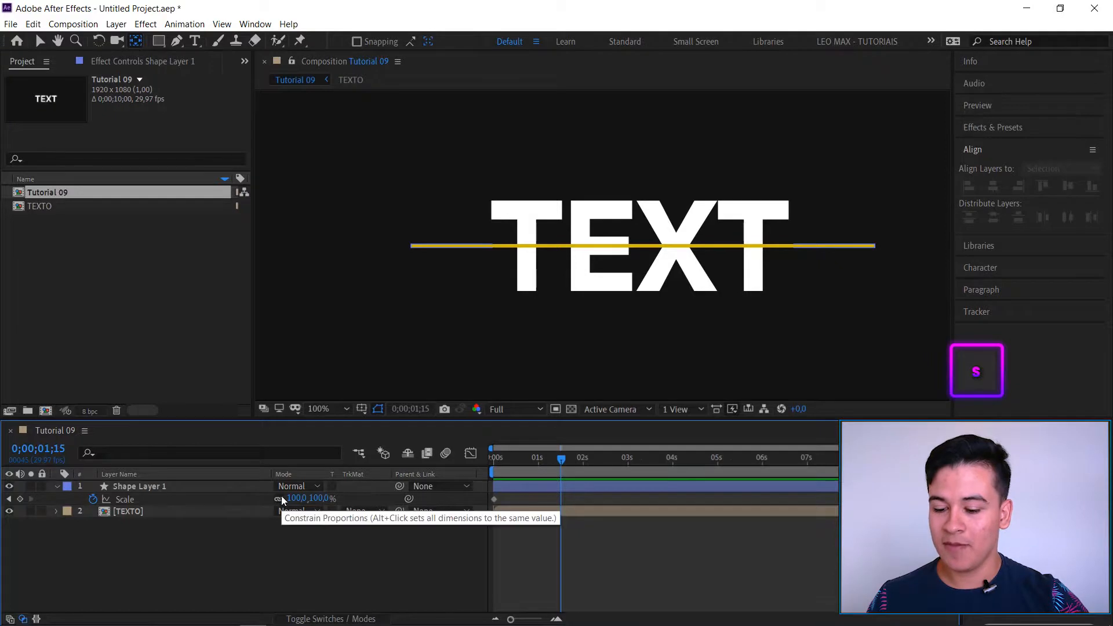
click(20, 499)
Set the horizontal Scale of Shape Layer 1 to 0% at its first keyframe.
click(9, 500)
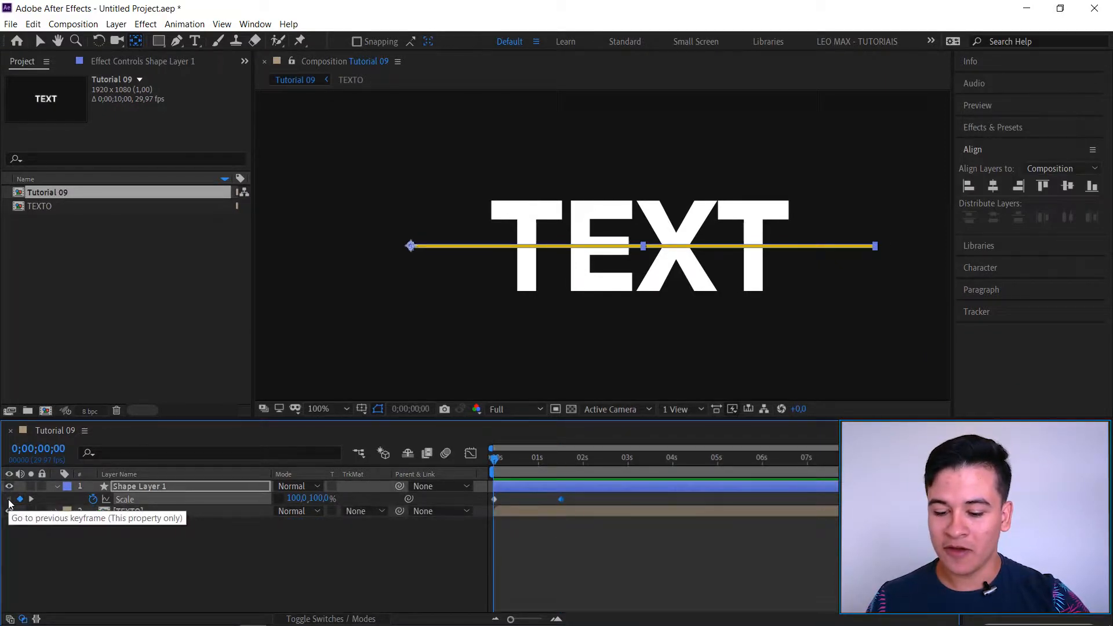
click(293, 498)
text(0)
key(Return)
mouse_move(494, 463)
mouse_down()
mouse_move(556, 459)
mouse_move(494, 459)
mouse_up()
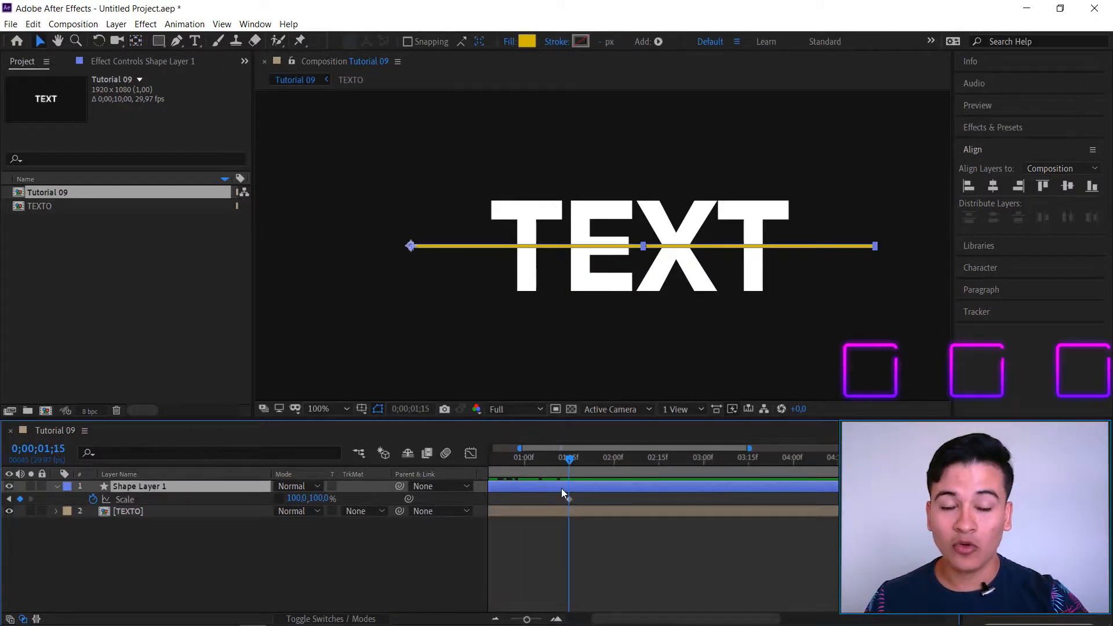
Duplicate Shape Layer 1 with its scale animation.
key(equal)
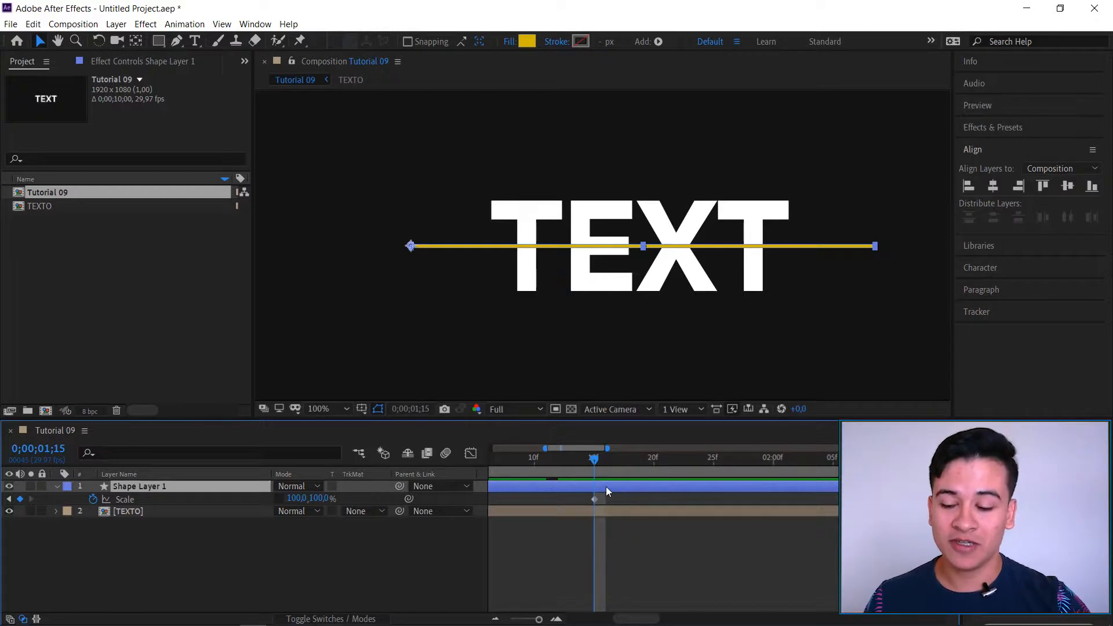
click(199, 486)
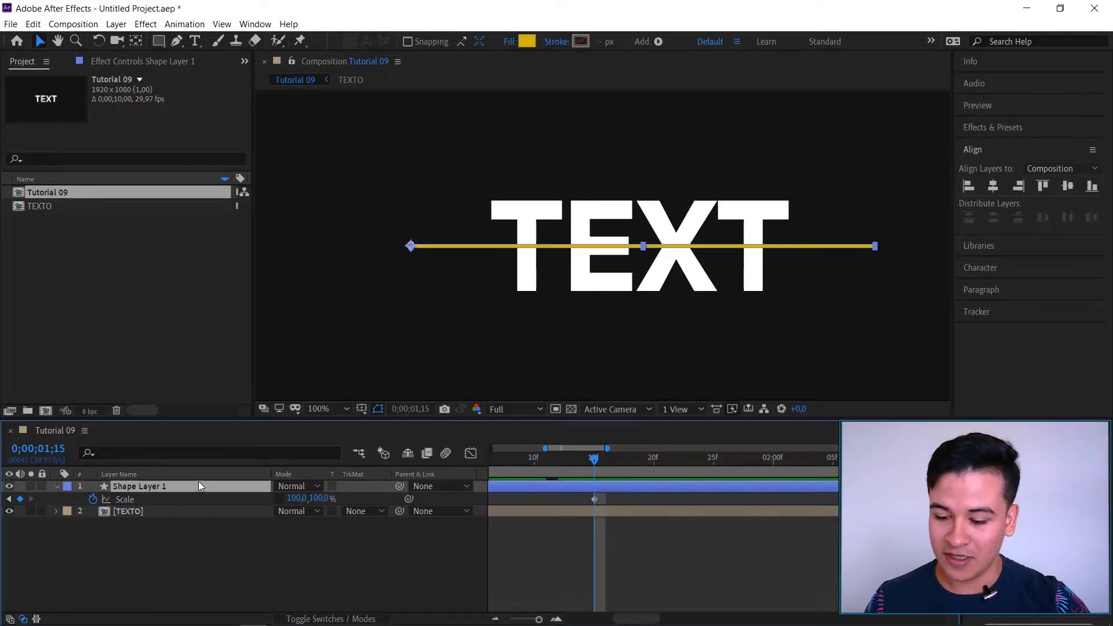
key(ctrl+d)
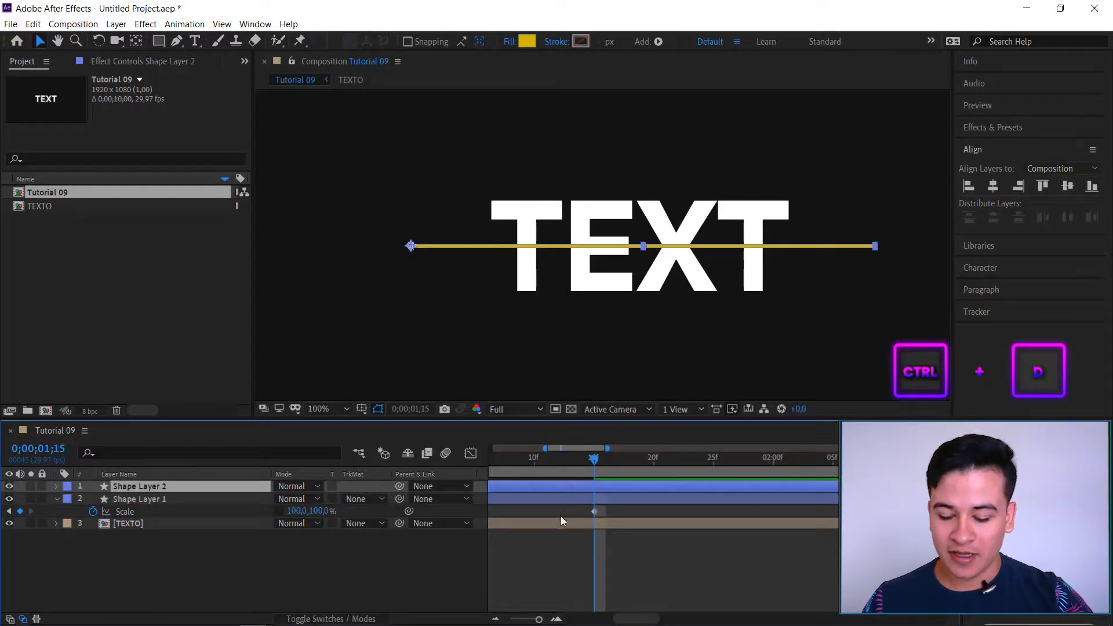
Trim the end of Shape Layer 1 and the start of Shape Layer 2 at 0;00;01;15.
click(579, 496)
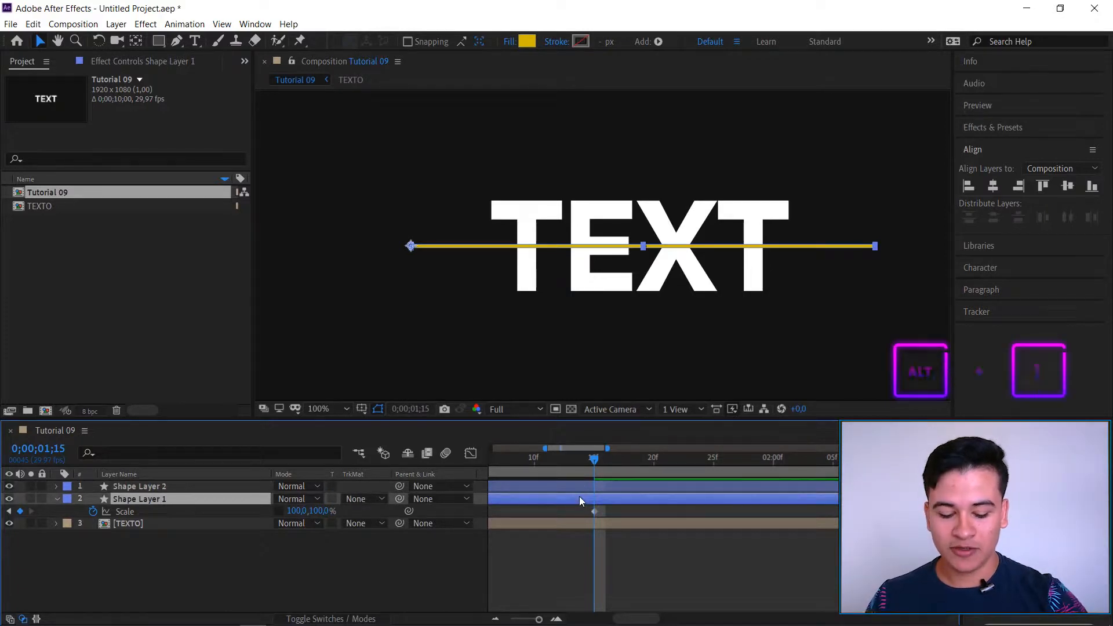
key(alt+bracketright)
click(629, 486)
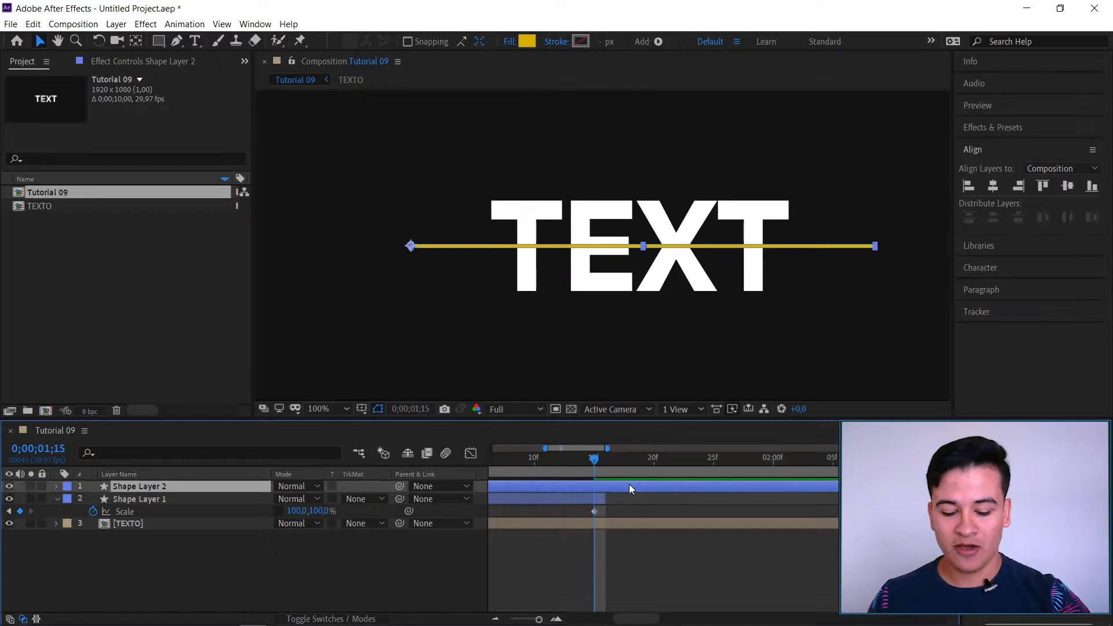
key(alt+bracketleft)
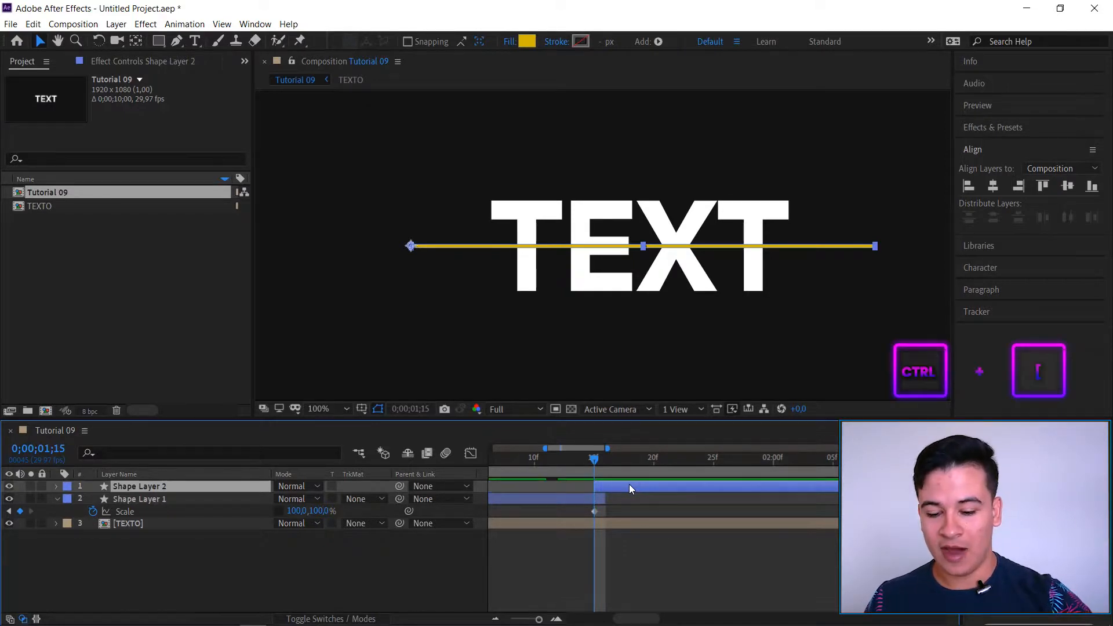
Rename Shape Layer 1 as linha 01 and Shape Layer 2 as linha 02.
click(161, 498)
key(Return)
text(linha 01)
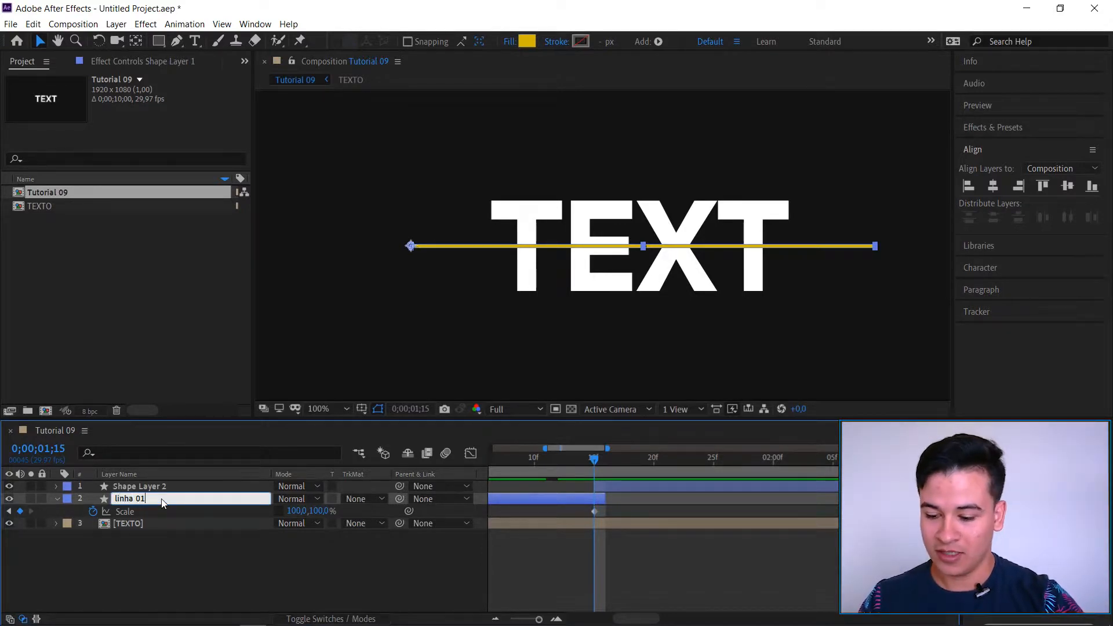
click(154, 485)
key(Return)
text(linha 02)
key(Return)
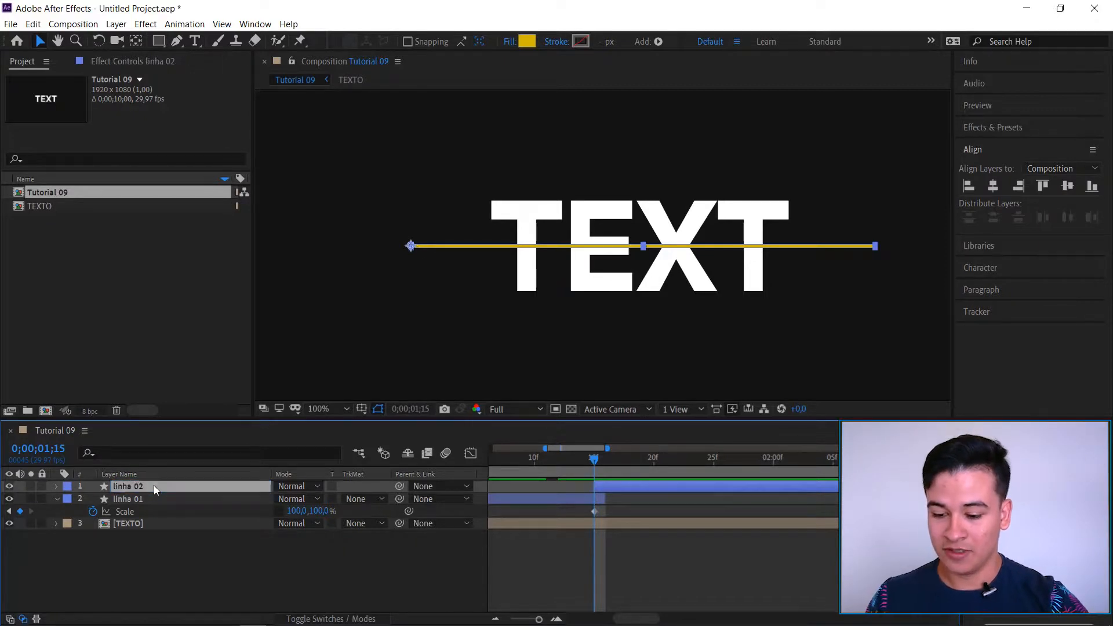
click(220, 582)
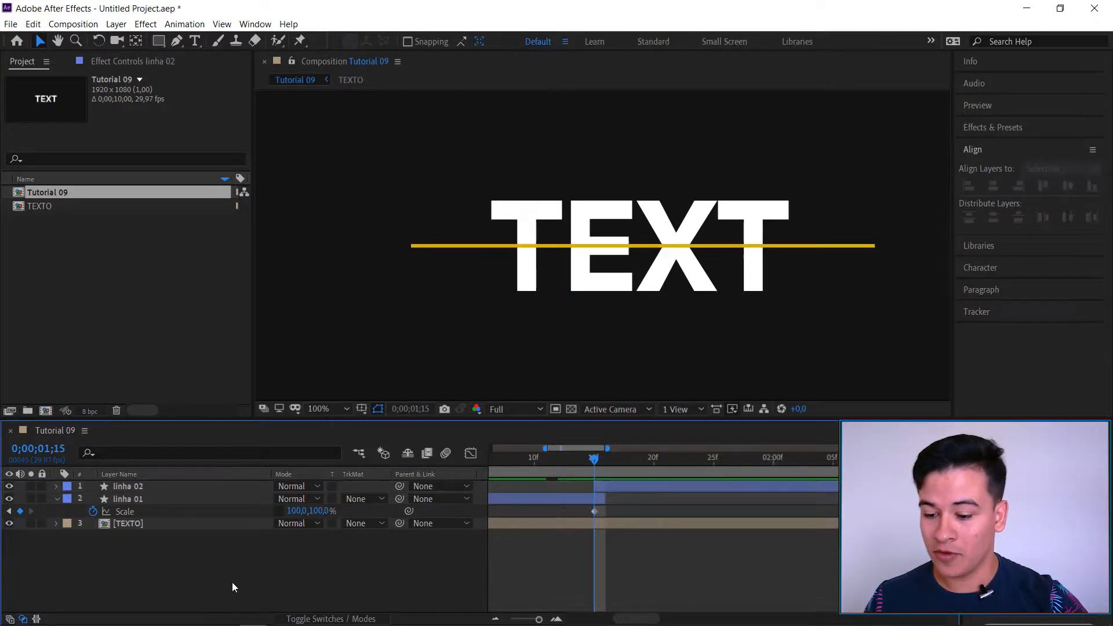
Add a Rotation keyframe to linha 02 at 0;00;01;15 and show all its animated properties.
scroll(549, 524, left, 1)
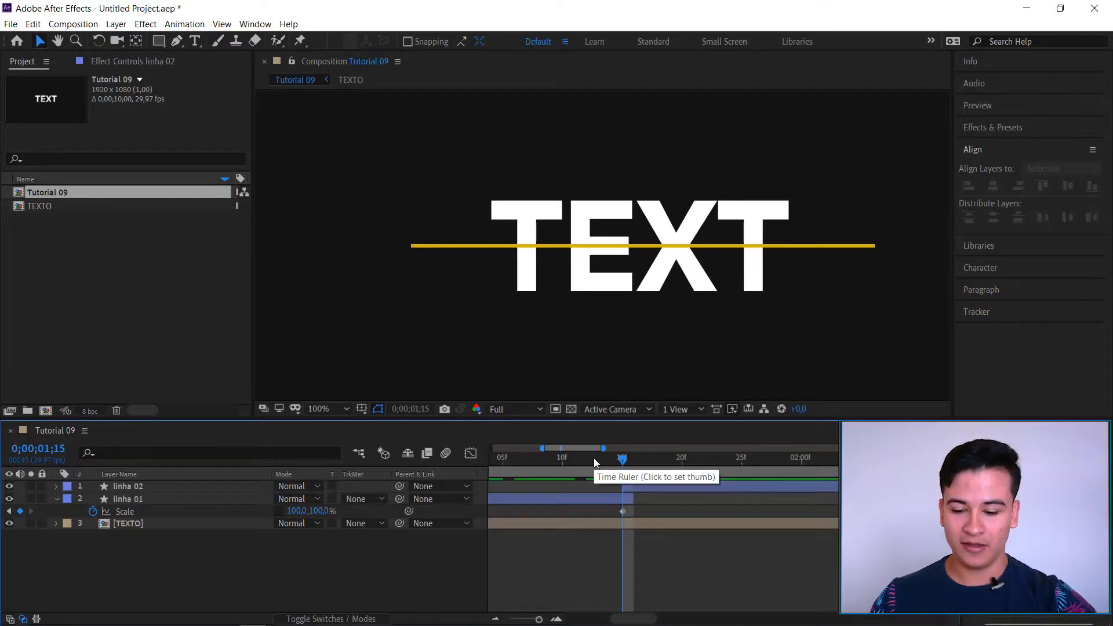
click(658, 489)
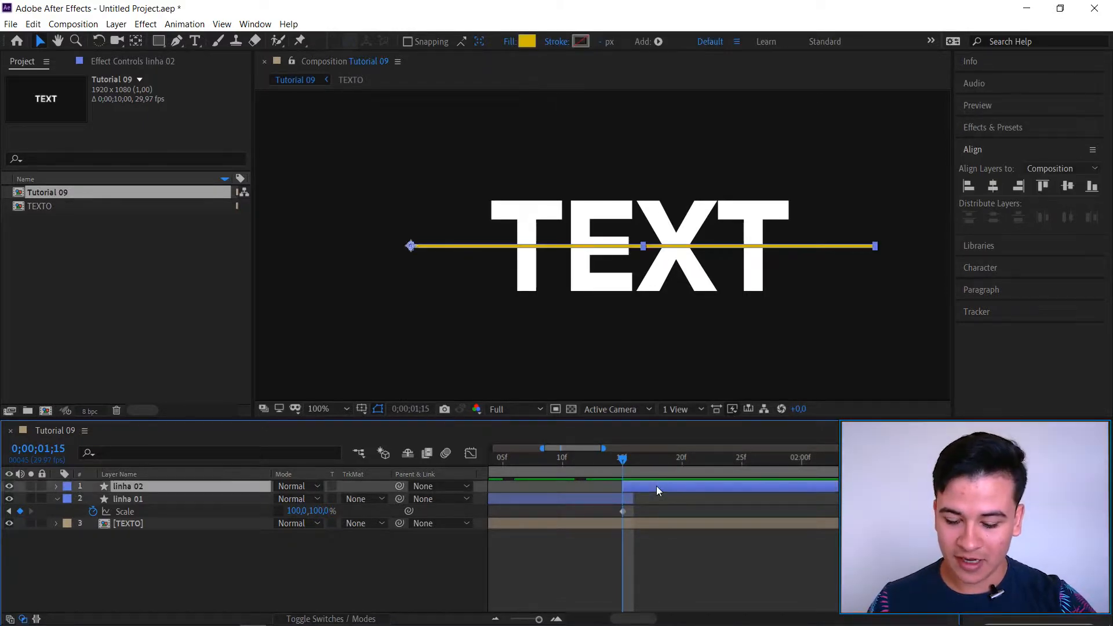
key(r)
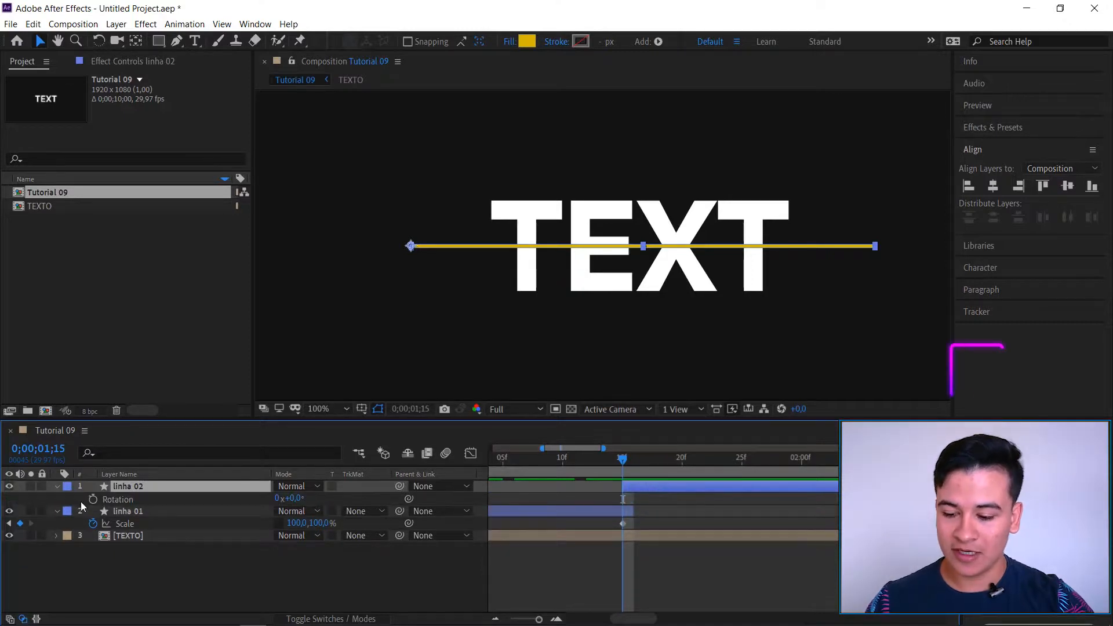
key(s)
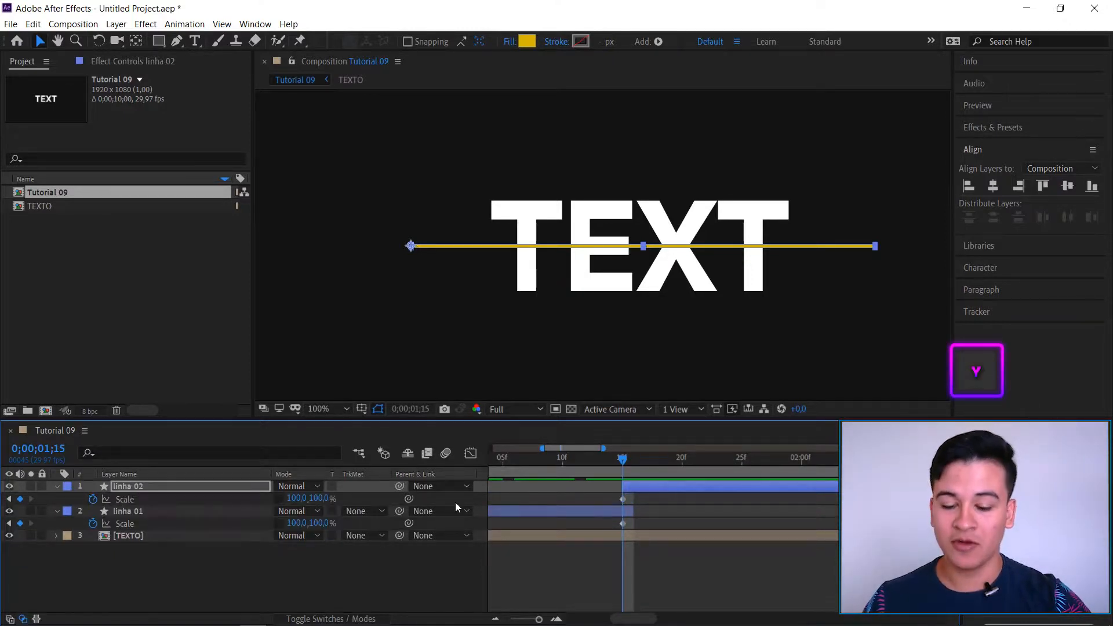
key(u)
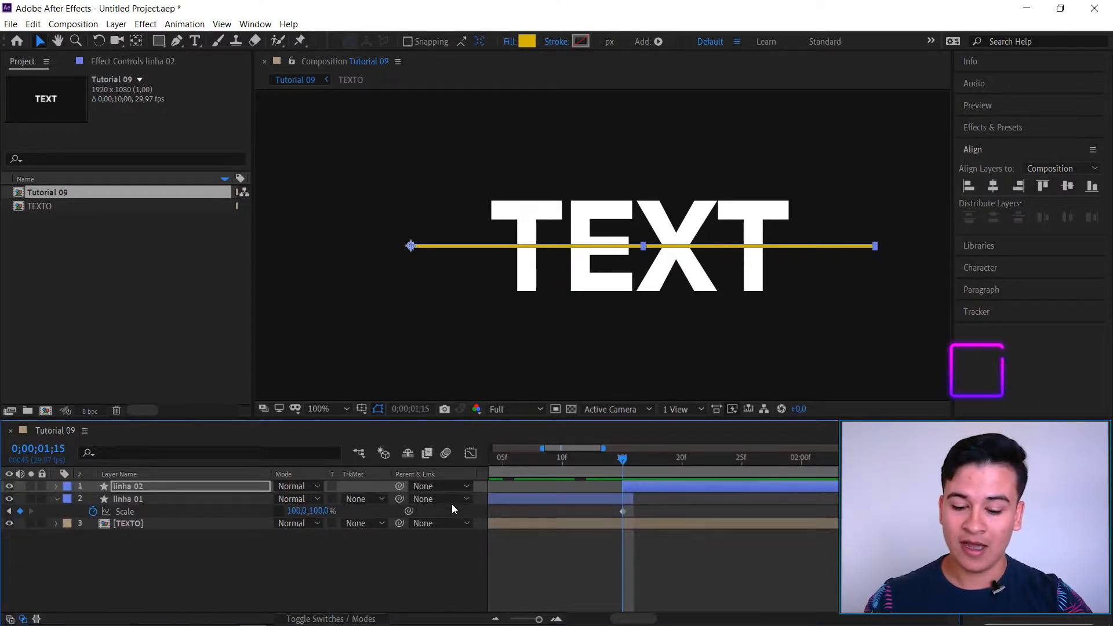
key(u)
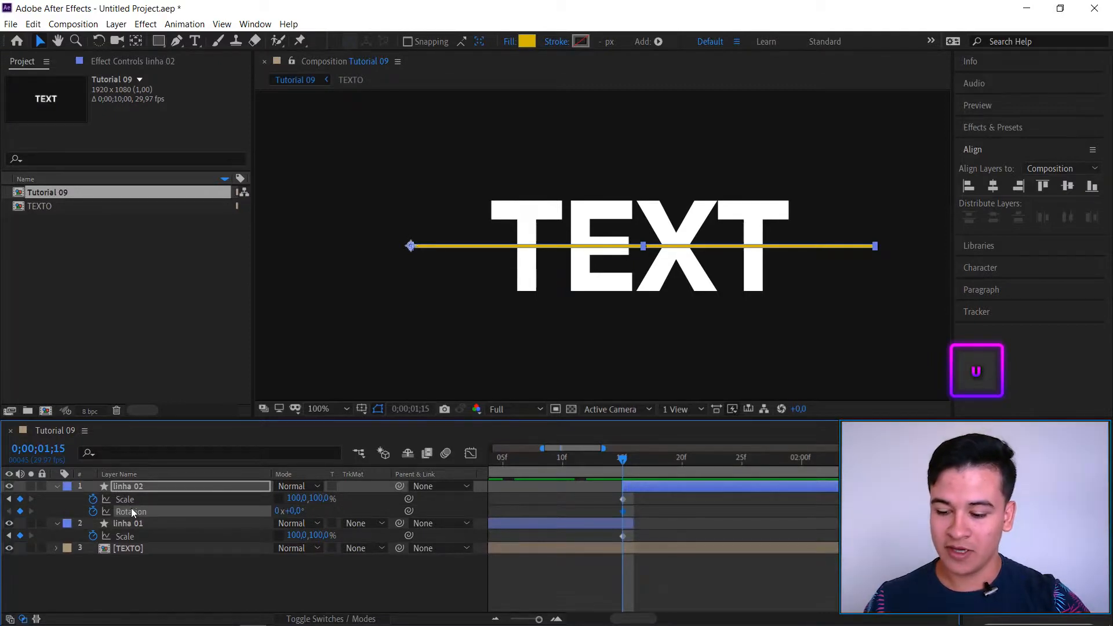
scroll(644, 517, down, 3)
scroll(517, 466, up, 1)
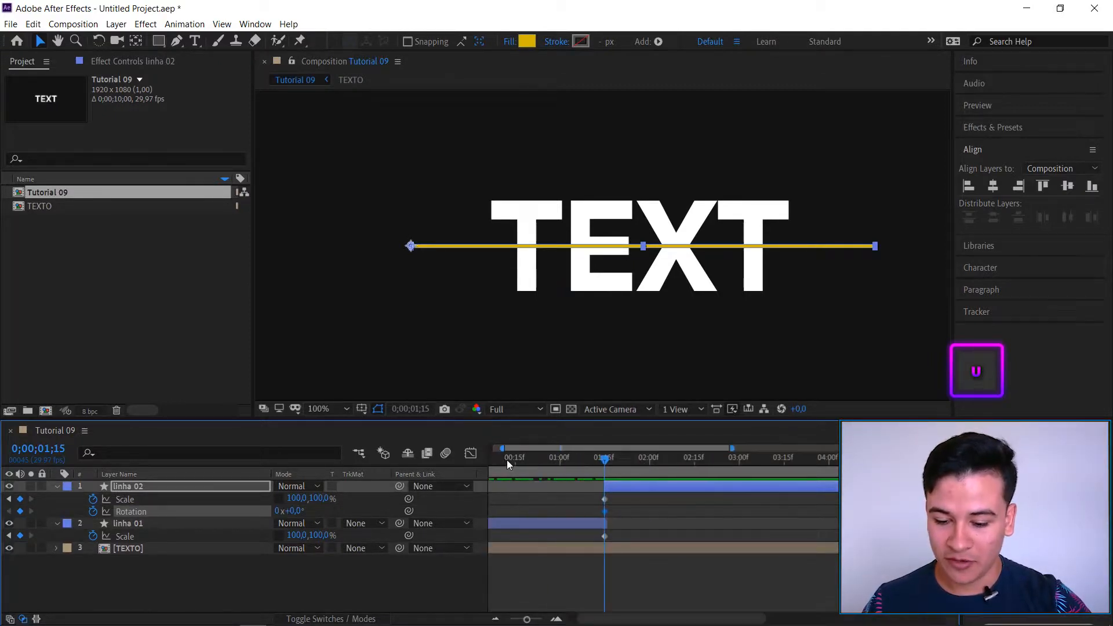
Move the current time to 0;00;02;15, try a 17° rotation on linha 02 and undo it.
drag(506, 461, 418, 456)
click(20, 499)
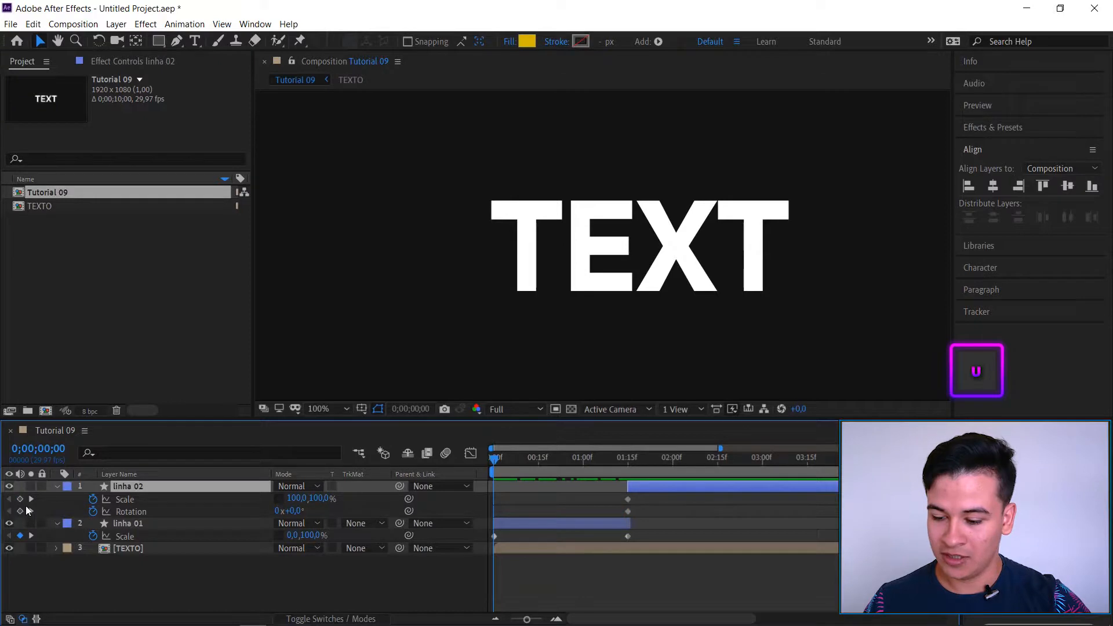
drag(623, 460, 736, 461)
scroll(694, 482, up, 2)
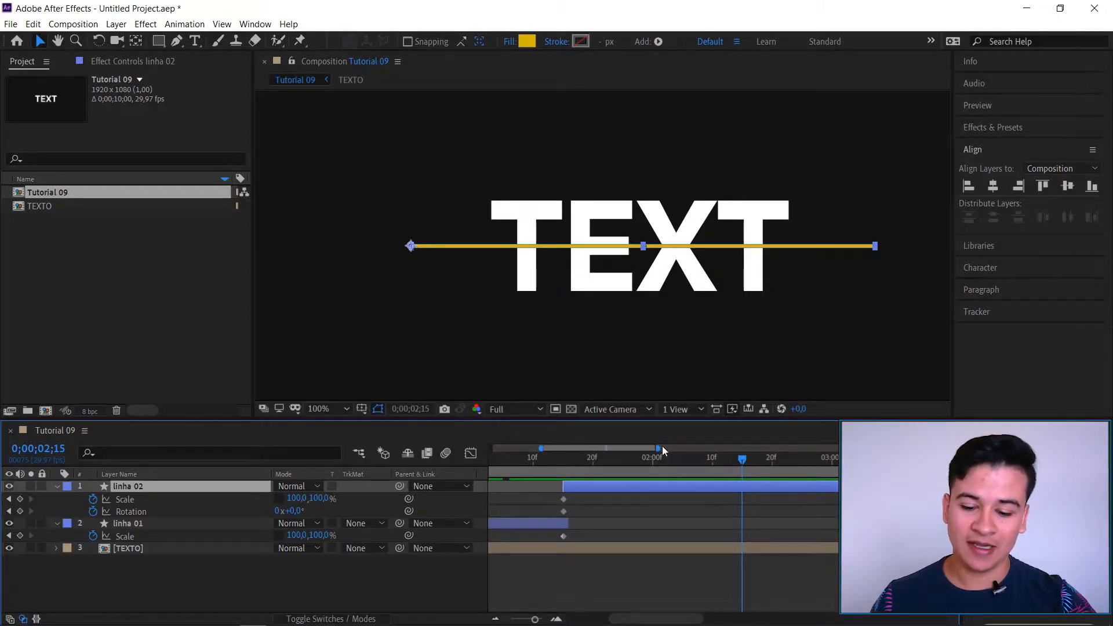
drag(302, 511, 317, 516)
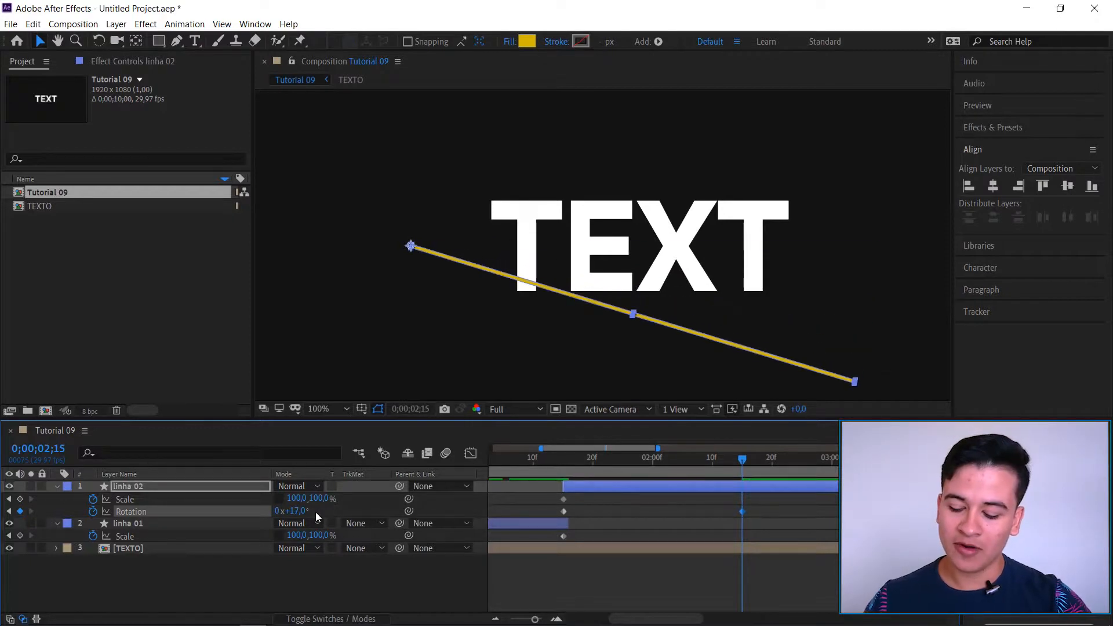
key(ctrl+z)
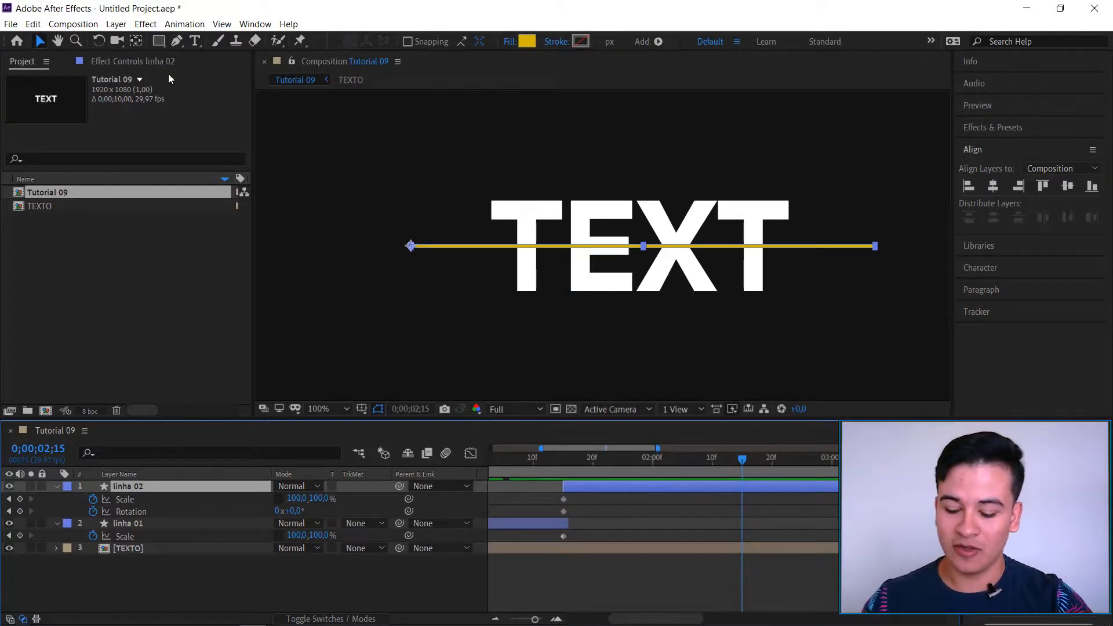
Move linha 02's anchor point from its left end to the right end of the line.
key(y)
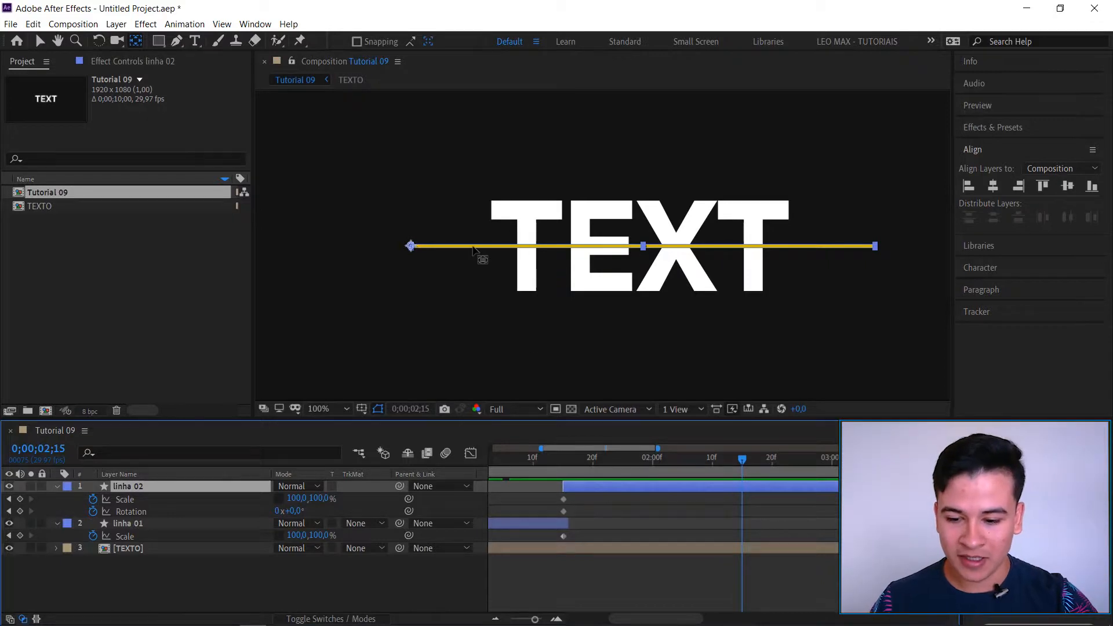
drag(410, 246, 551, 186)
scroll(875, 253, up, 5)
key(y)
key(period)
drag(609, 222, 593, 176)
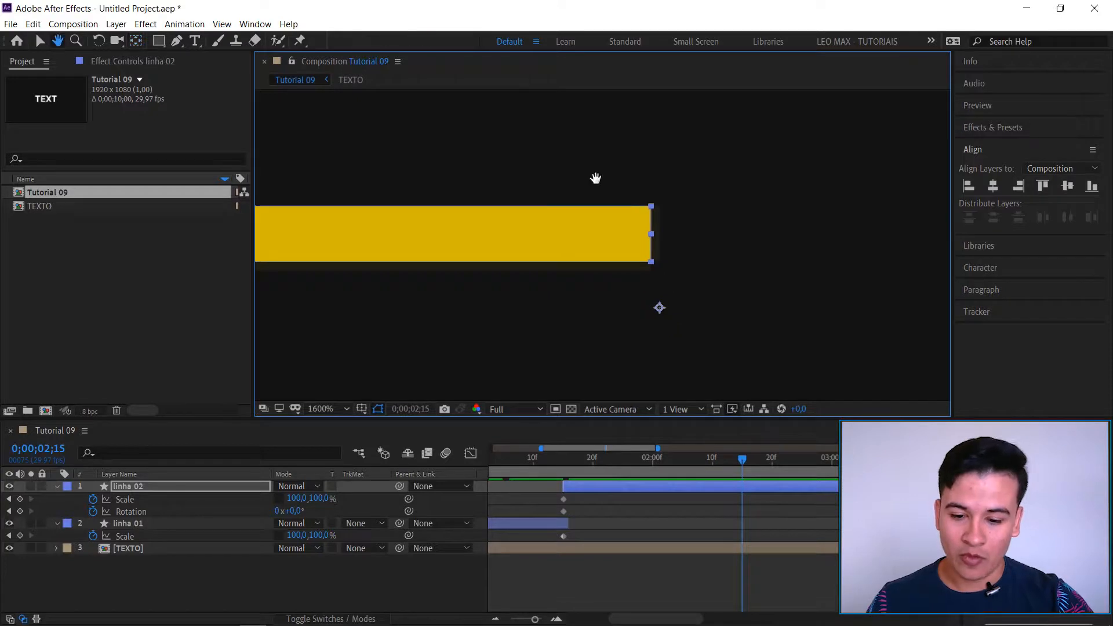
drag(657, 305, 650, 233)
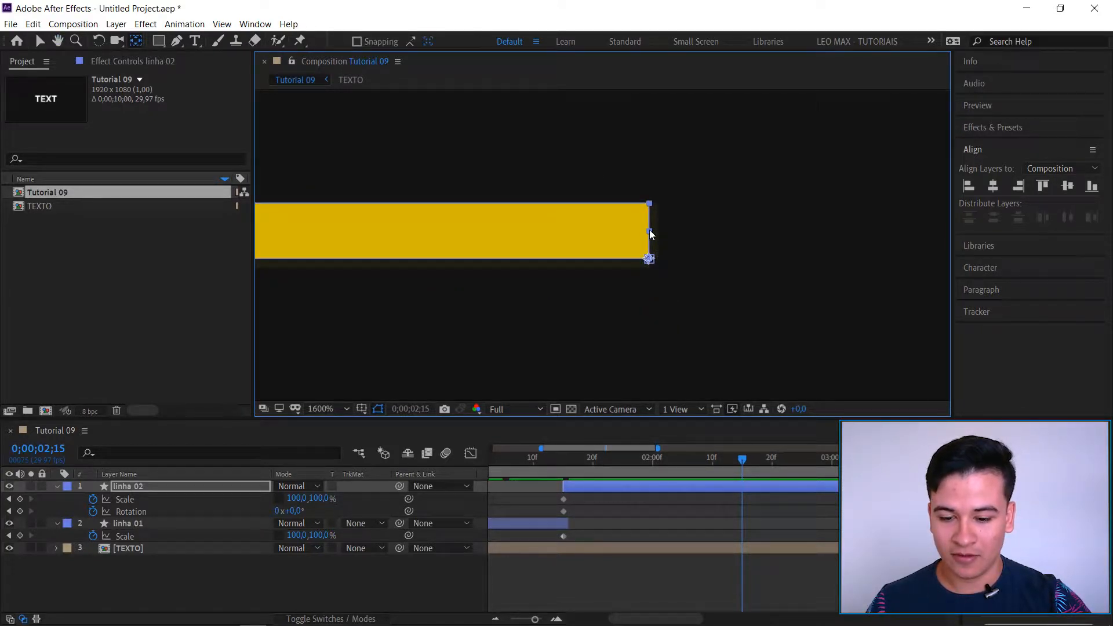
Raise the height of linha 02's rectangle path to 26 and move the anchor point to the vertical middle of its right edge.
double_click(58, 487)
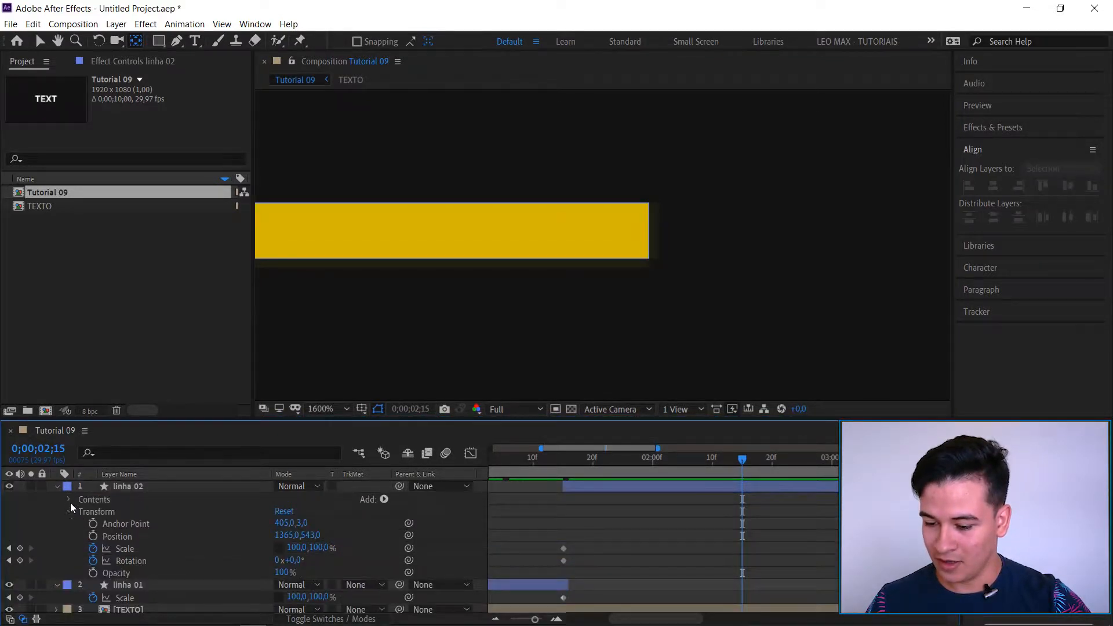
click(69, 500)
click(86, 512)
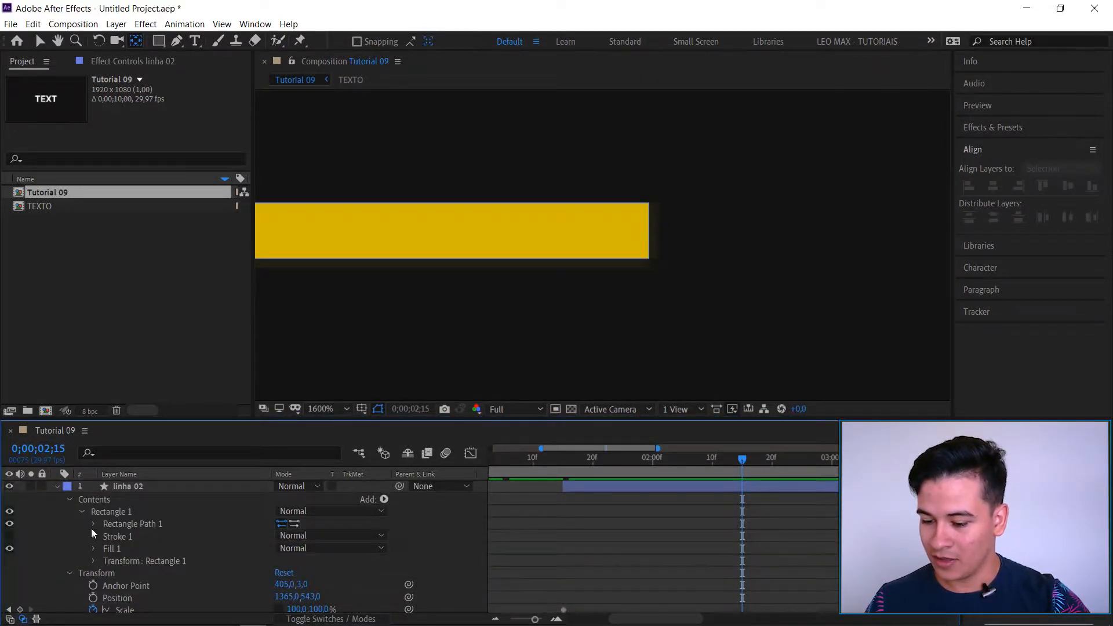
click(93, 525)
drag(316, 541, 328, 541)
click(605, 488)
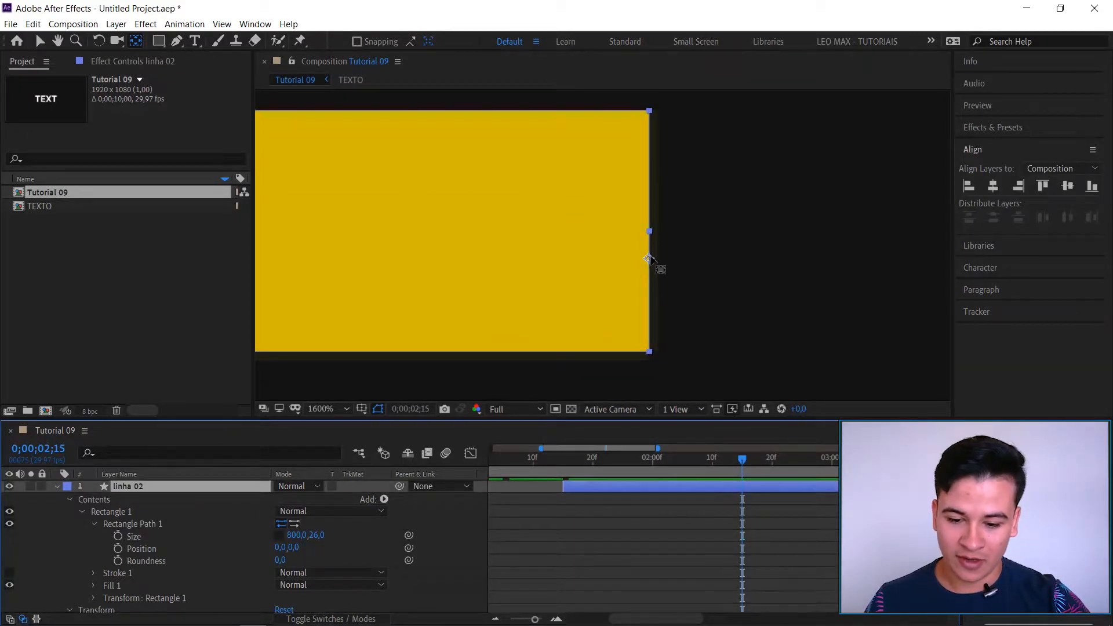
key(ctrl+alt+Home)
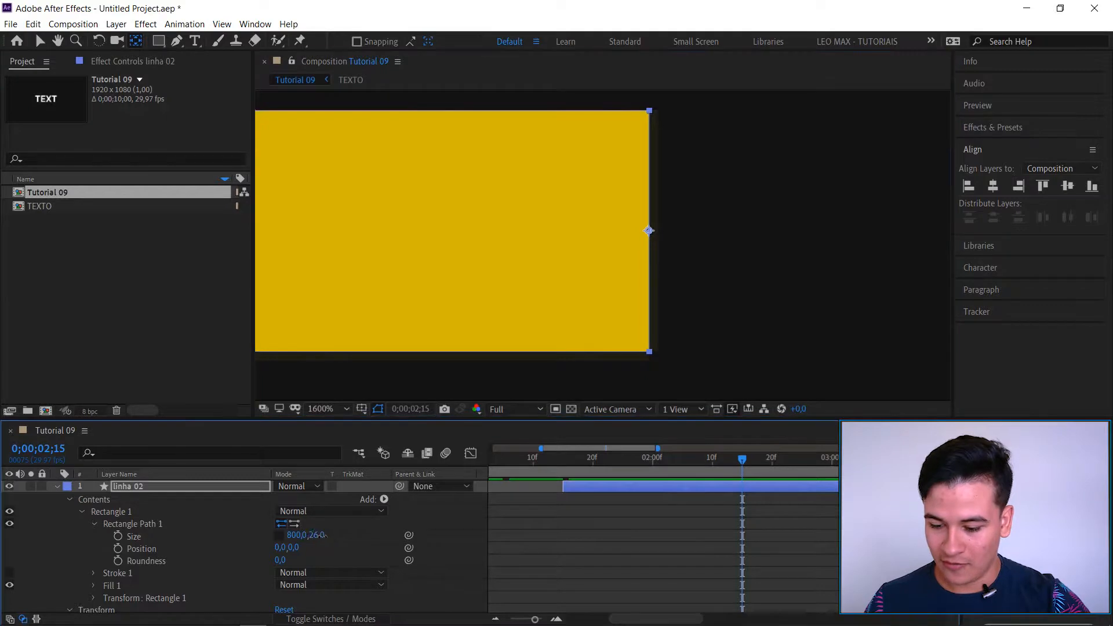
Set the height of linha 02's rectangle path to 6 and show only the layer's animated properties.
click(318, 534)
text(6)
key(Return)
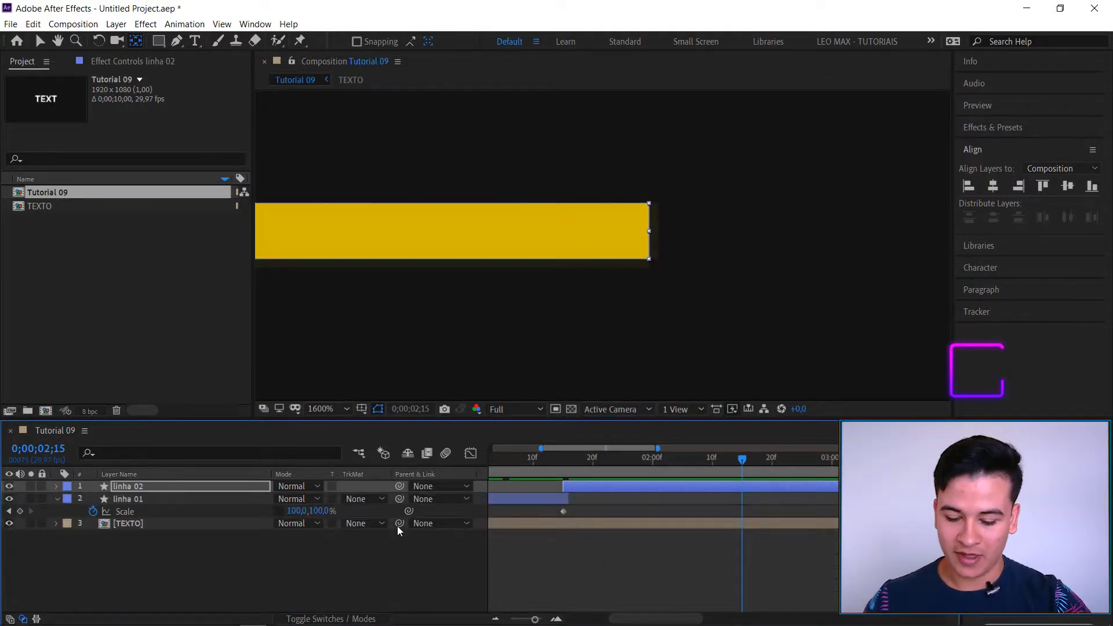
key(u)
Set linha 02's Rotation to 90° at 0;00;02;15.
scroll(568, 342, down, 6)
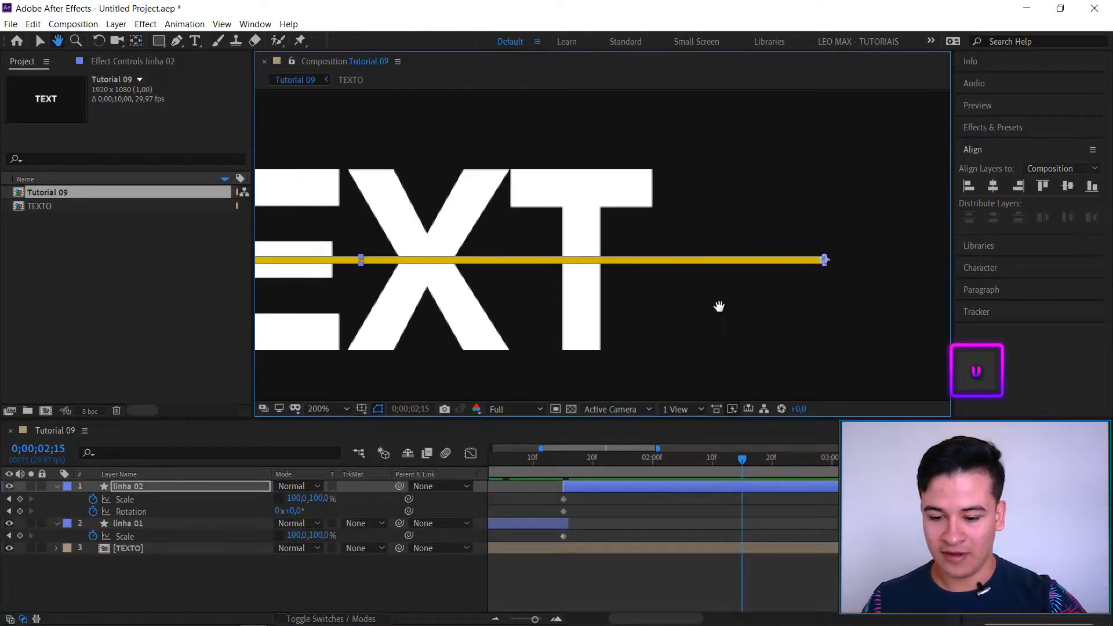
drag(718, 306, 782, 310)
key(comma)
key(y)
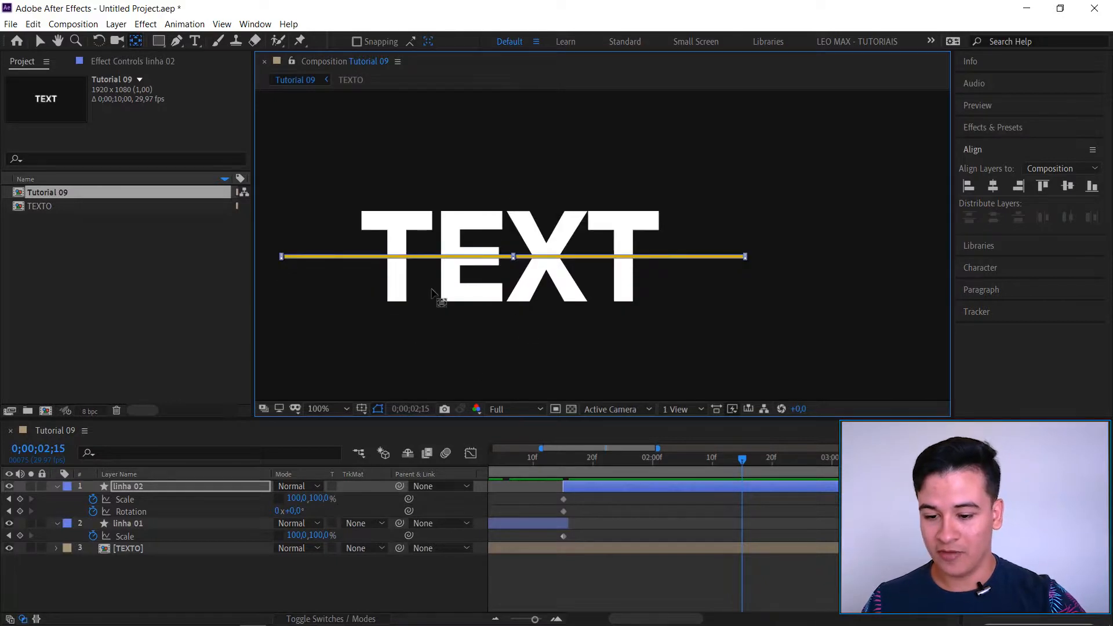
click(286, 512)
click(294, 510)
text(90)
key(Return)
key(comma)
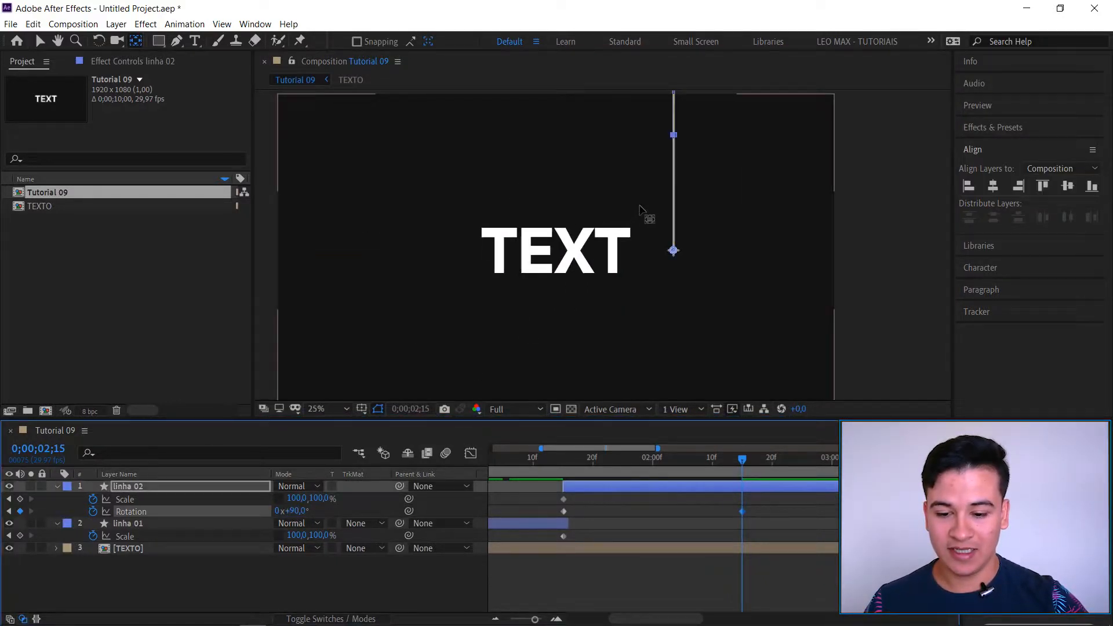
Set linha 02's horizontal Scale to 18% at 0;00;02;15 and preview the line's rotation.
click(502, 389)
drag(564, 457, 744, 481)
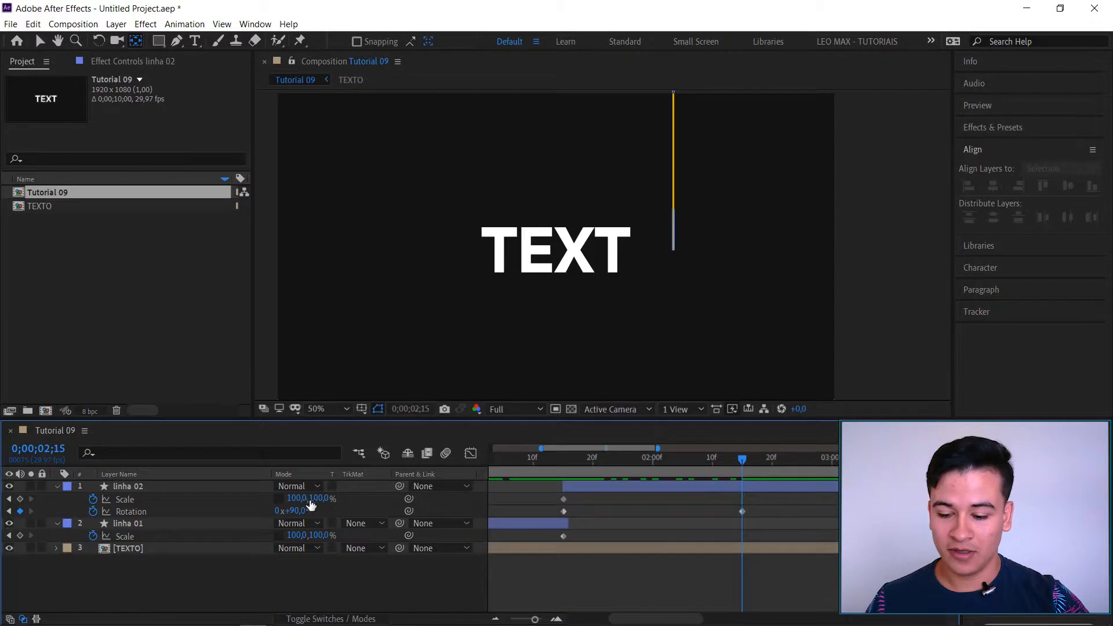
drag(301, 499, 255, 508)
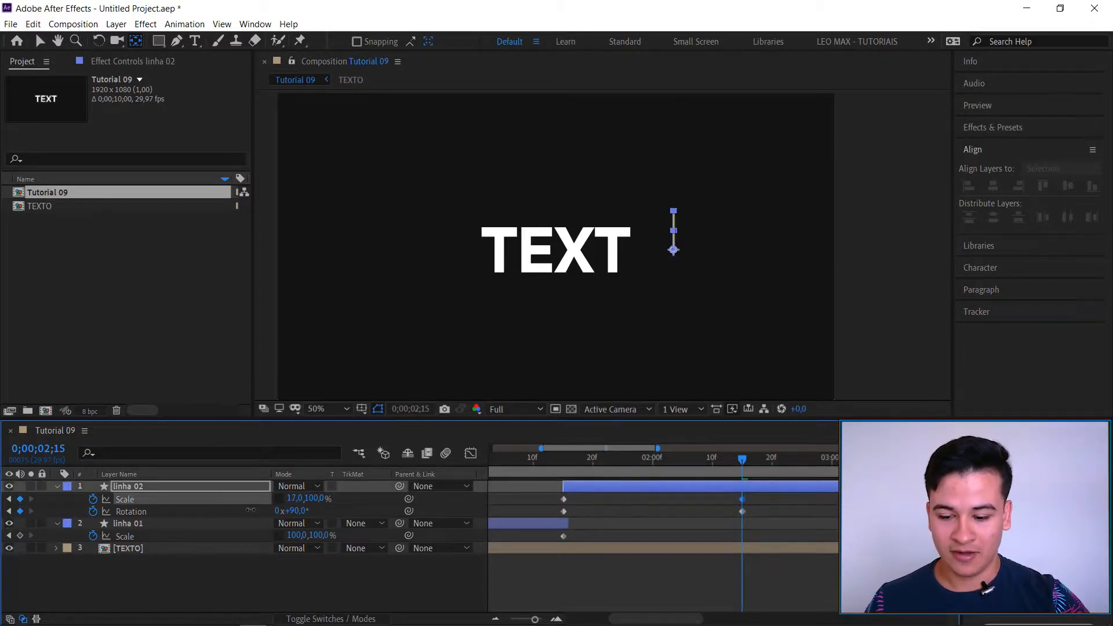
click(294, 498)
click(543, 460)
key(space)
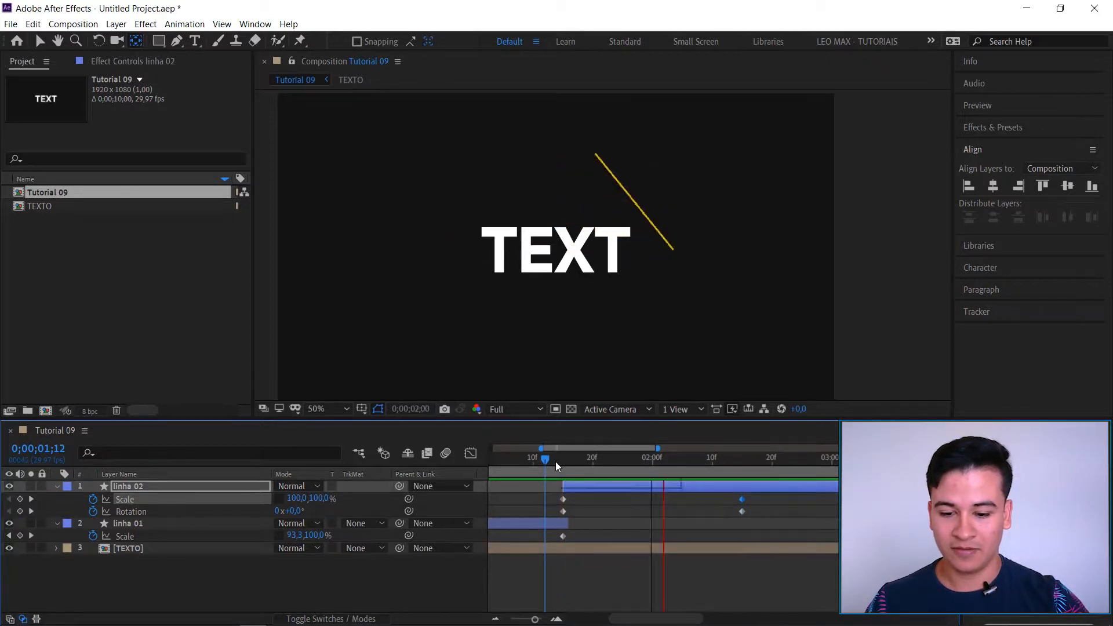
key(space)
Shift linha 02 eight frames later, extend the end of linha 01 to meet its start, and play the animation.
key(minus)
mouse_move(536, 461)
mouse_down()
mouse_move(493, 459)
mouse_move(619, 466)
mouse_move(666, 485)
mouse_up()
key(v)
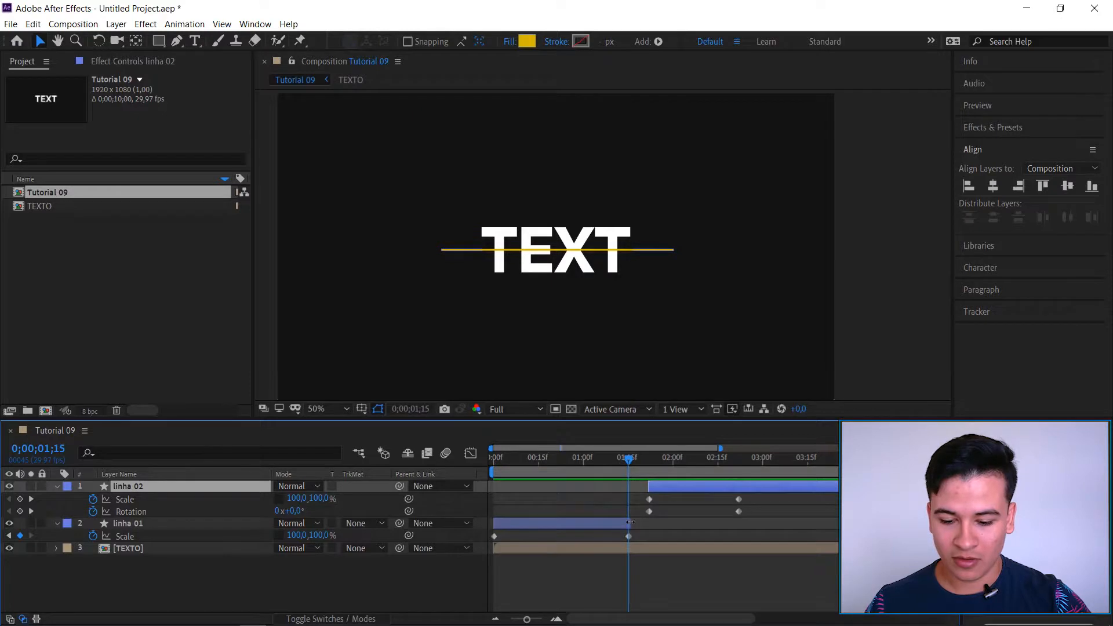
drag(630, 522, 648, 522)
key(minus)
key(space)
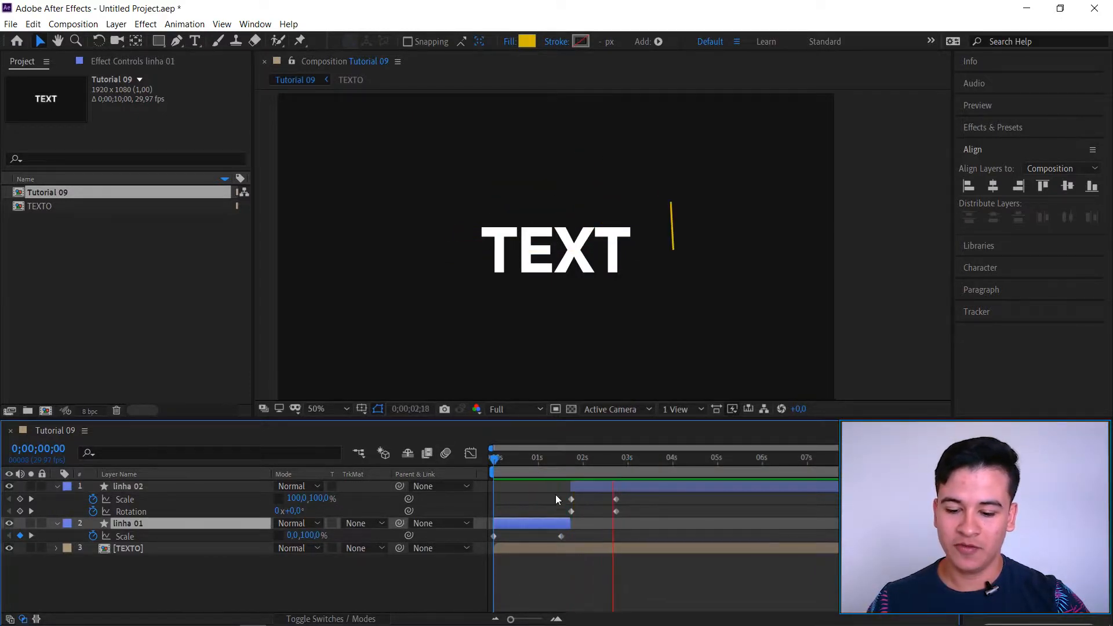
key(space)
Duplicate linha 02 and set the copy's Rotation to -90° at 0;00;02;23.
scroll(574, 507, up, 3)
drag(634, 486, 739, 471)
key(space)
click(665, 486)
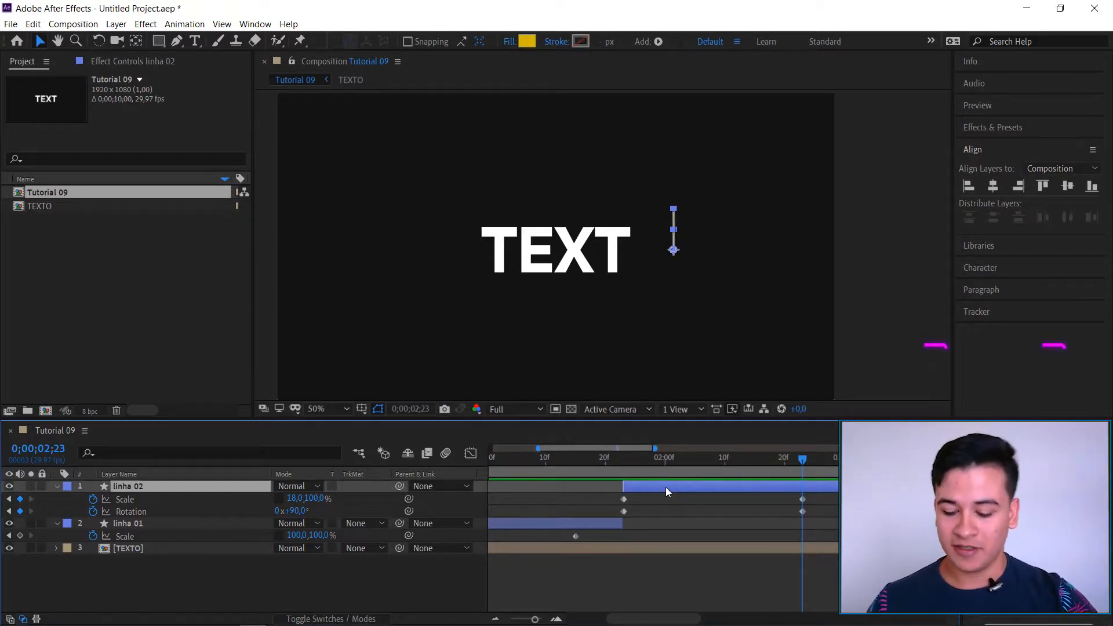
key(ctrl+d)
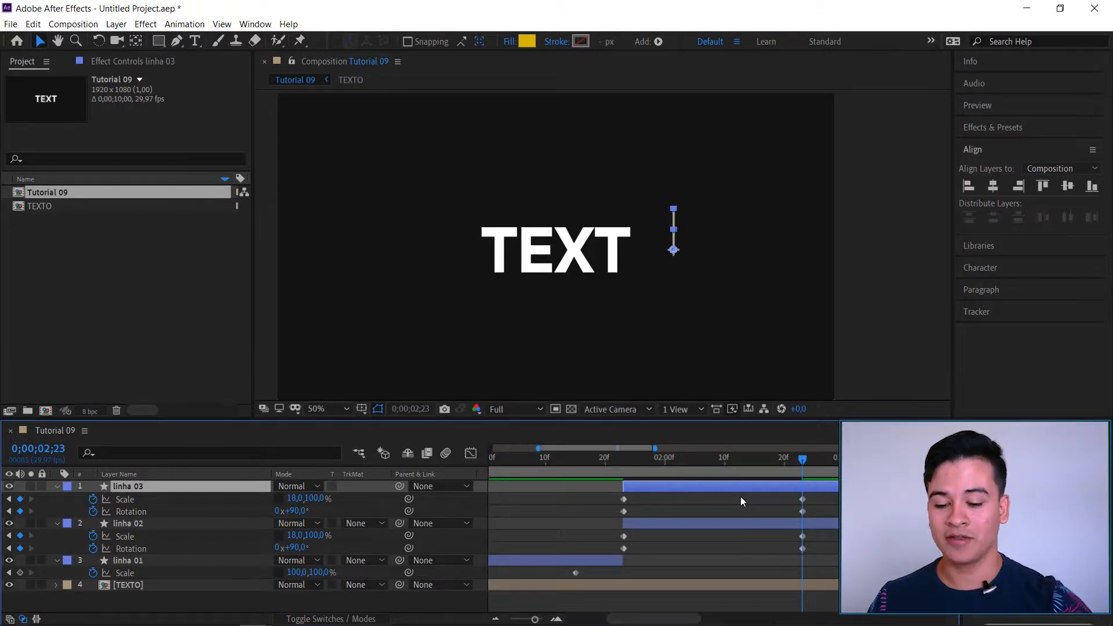
click(299, 511)
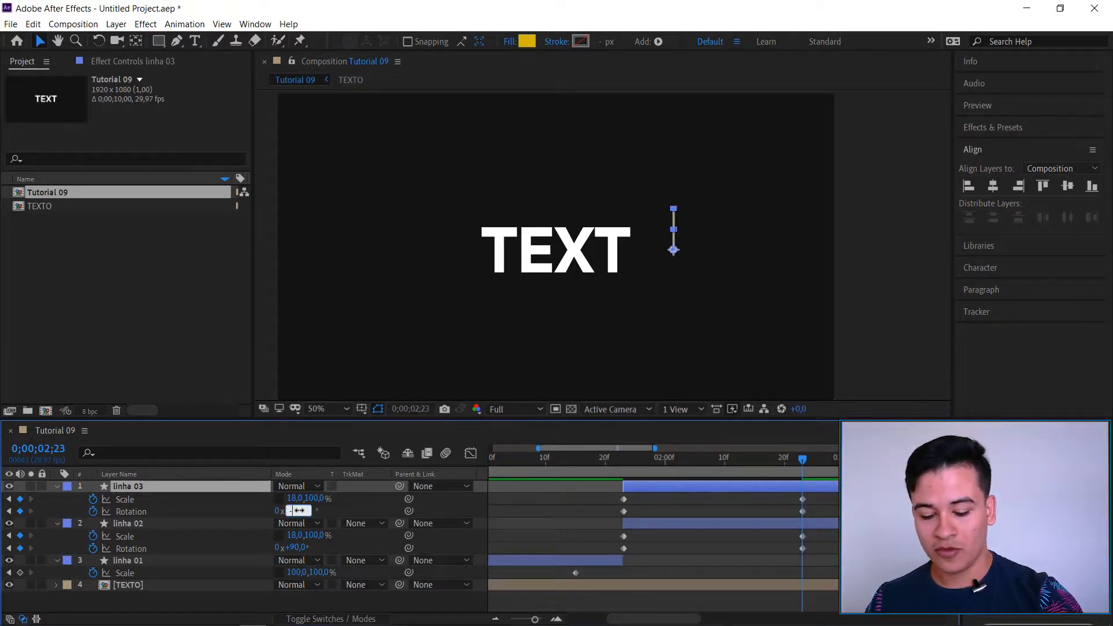
key(Return)
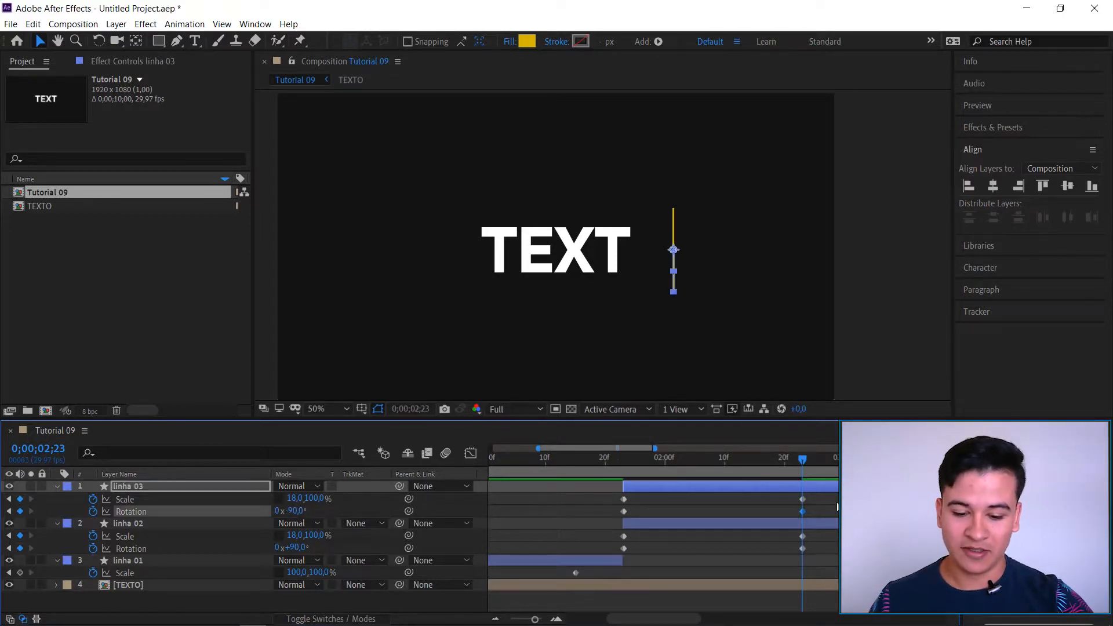
Apply Easy Ease to all Scale and Rotation keyframes of linha 01, linha 02 and linha 03.
click(837, 507)
drag(804, 458, 627, 469)
key(minus)
drag(791, 497, 483, 573)
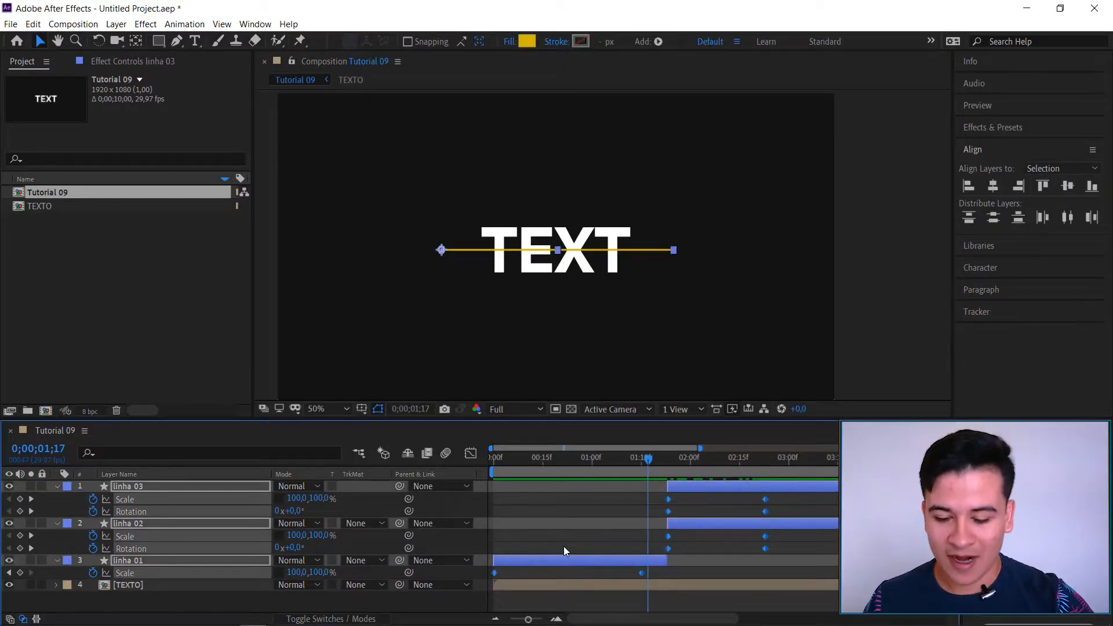
key(F9)
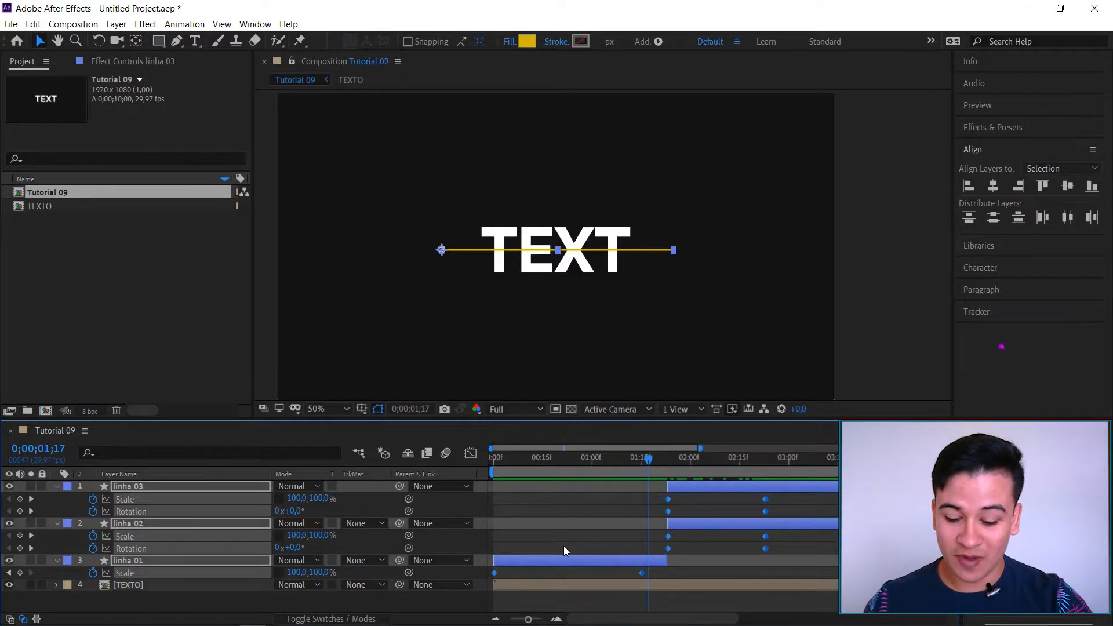
right_click(669, 508)
mouse_move(834, 502)
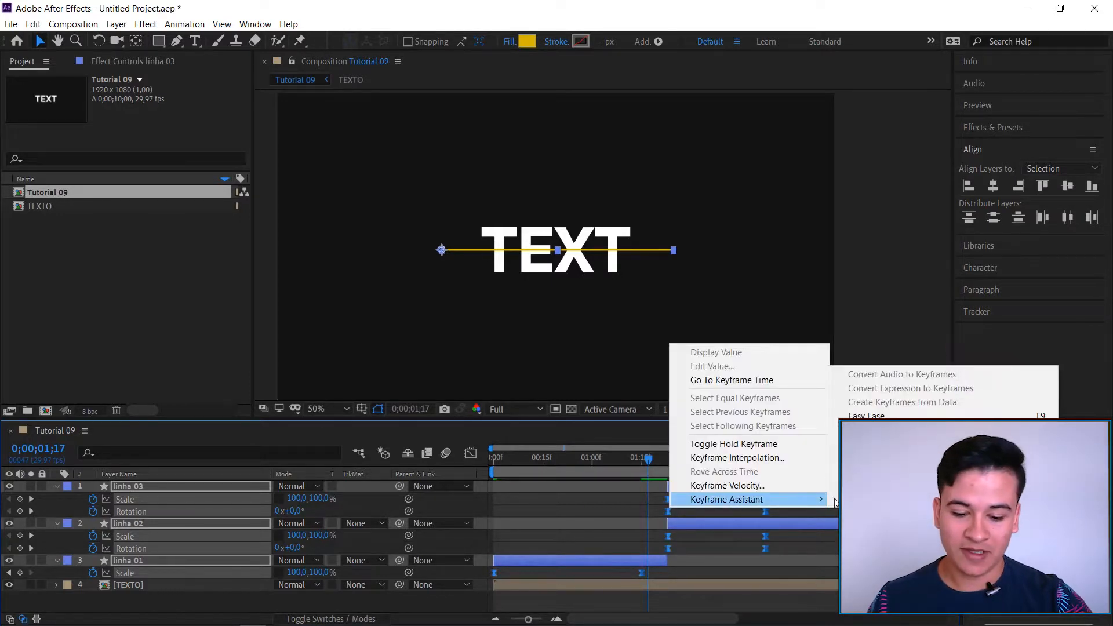
click(869, 416)
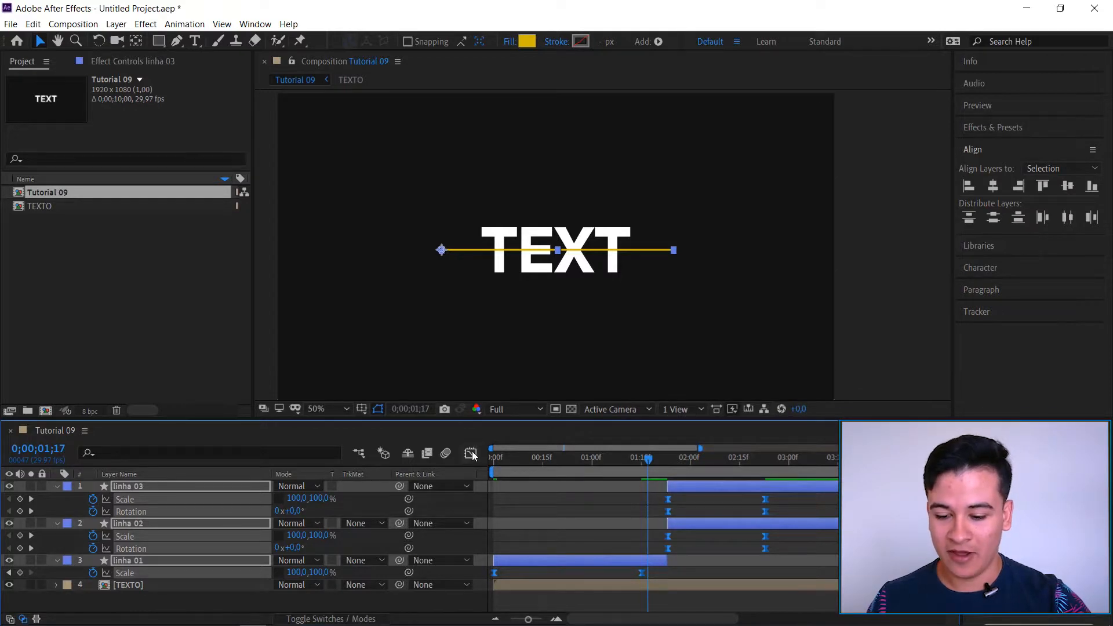
Open the Graph Editor for the animated line properties and switch it to the speed graph.
click(471, 453)
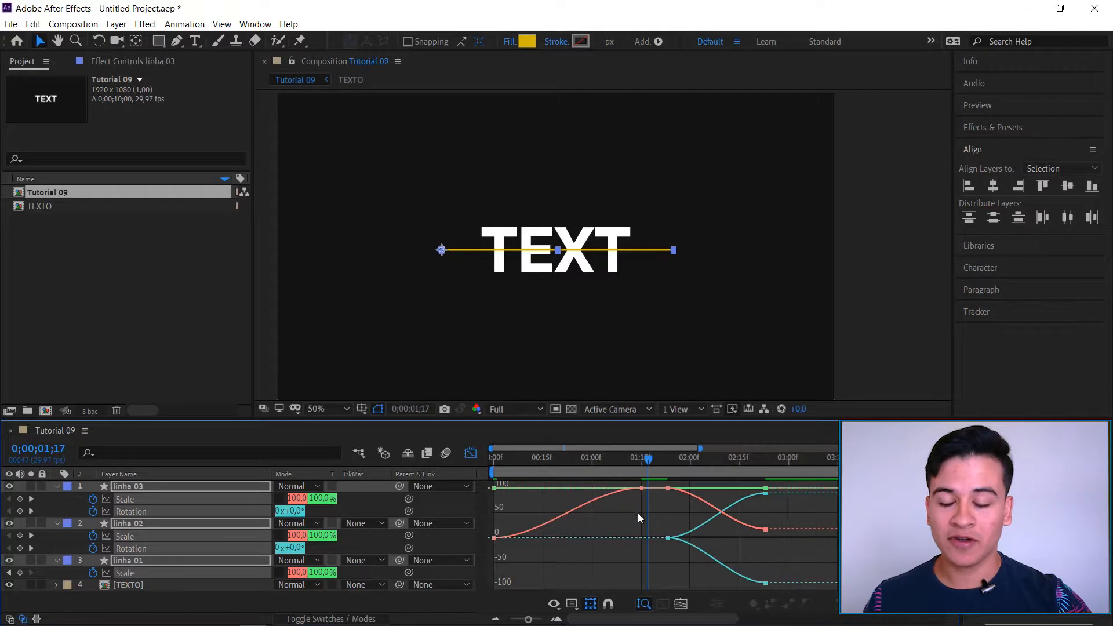
right_click(833, 520)
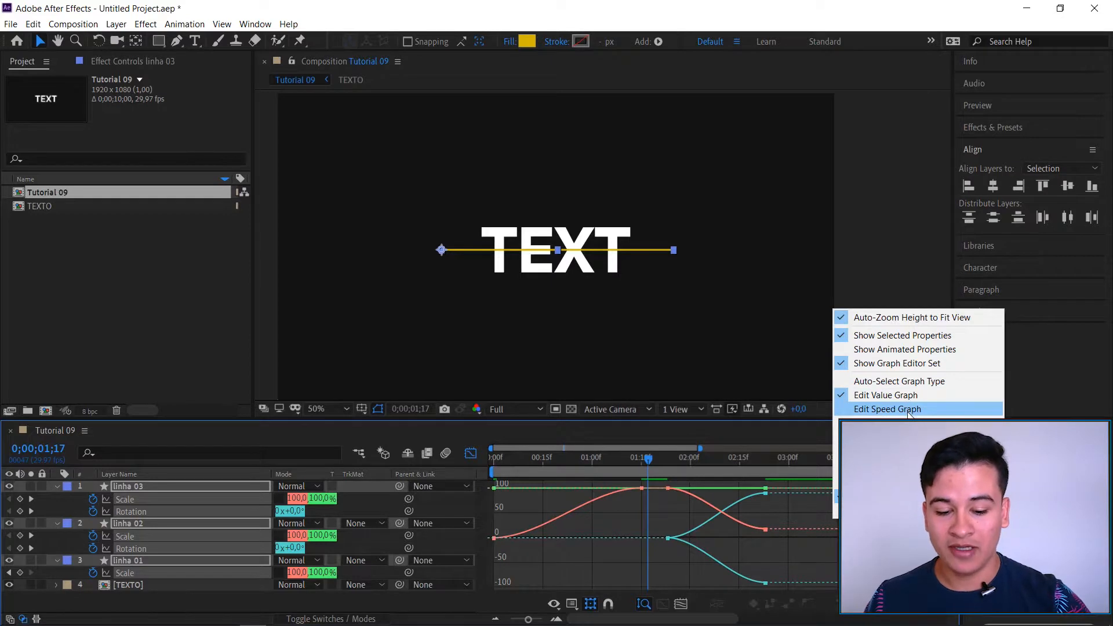
click(915, 409)
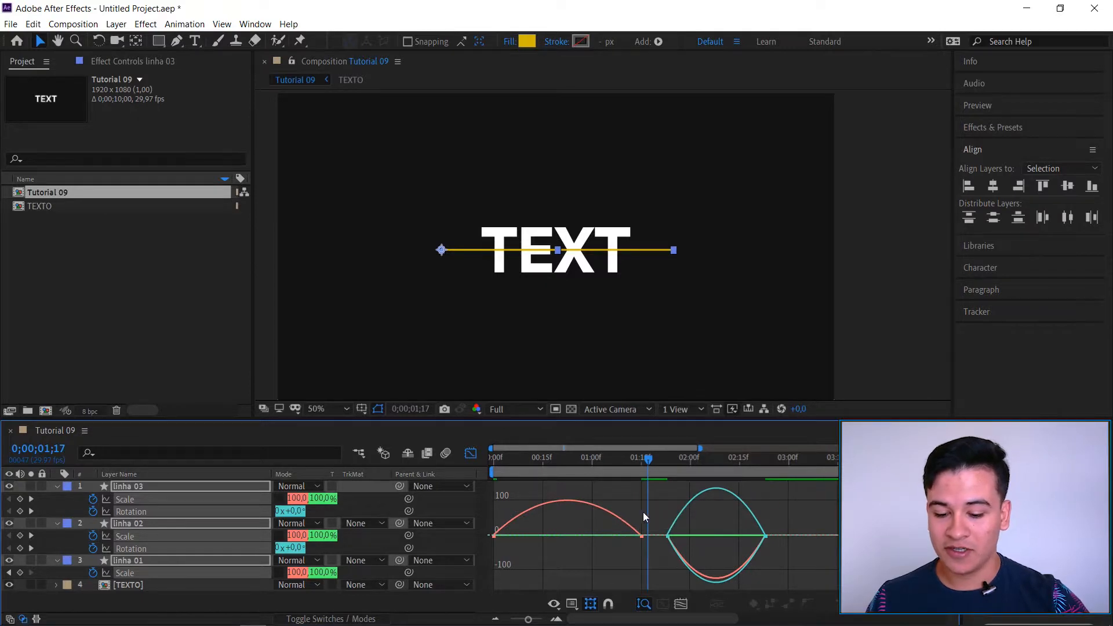
Lengthen the incoming handles of the end keyframes on all three line layers so their speed curves peak early and slow down gradually.
drag(628, 503, 644, 547)
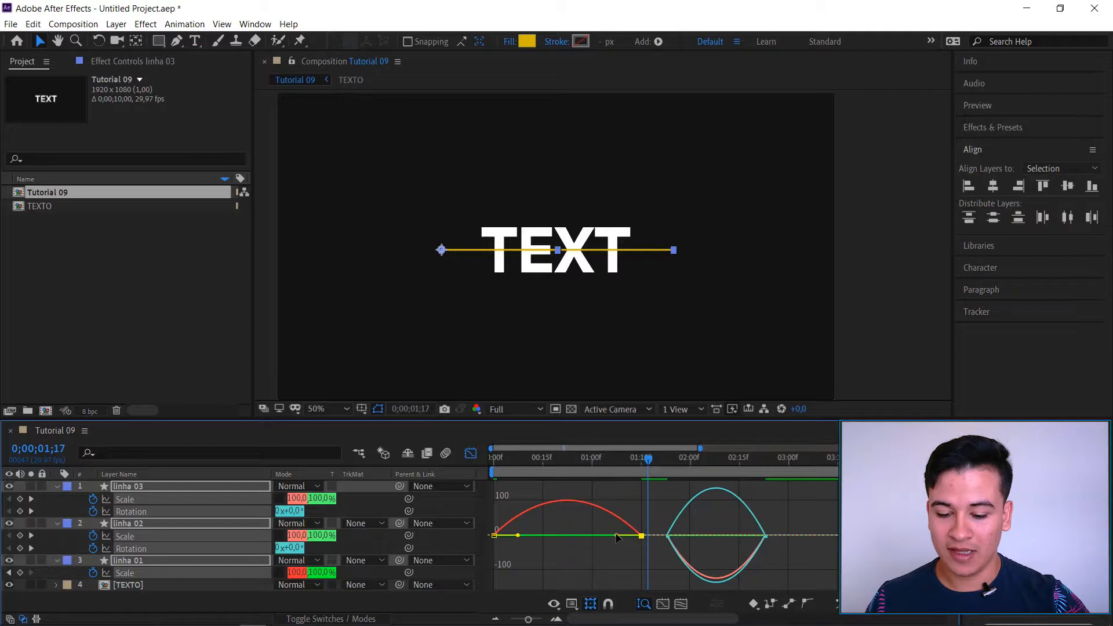
drag(611, 535, 563, 534)
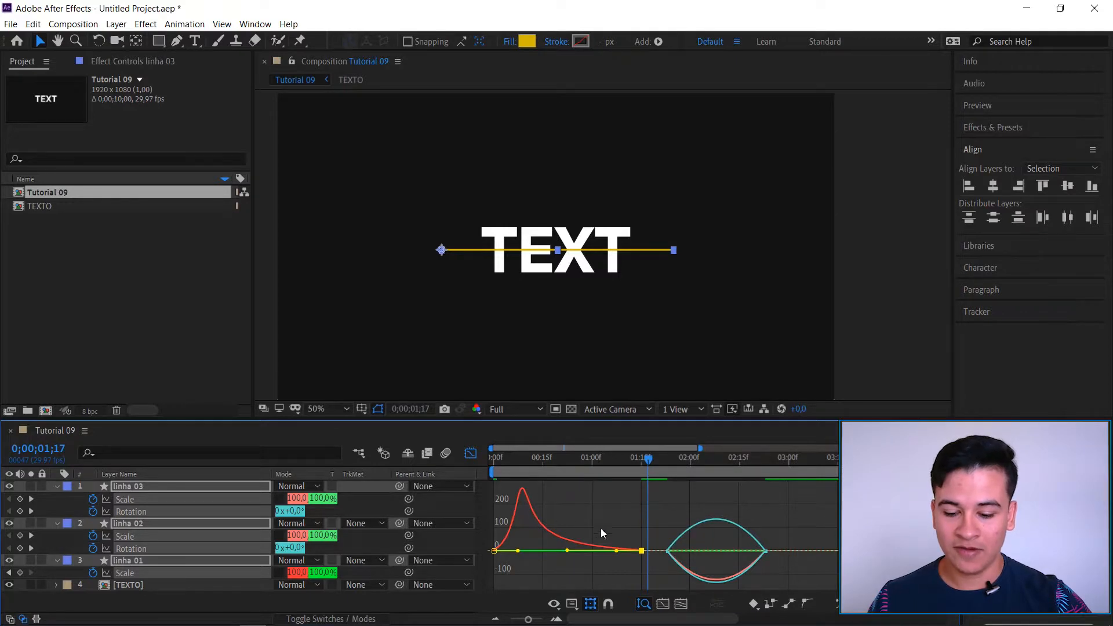
drag(661, 559, 769, 521)
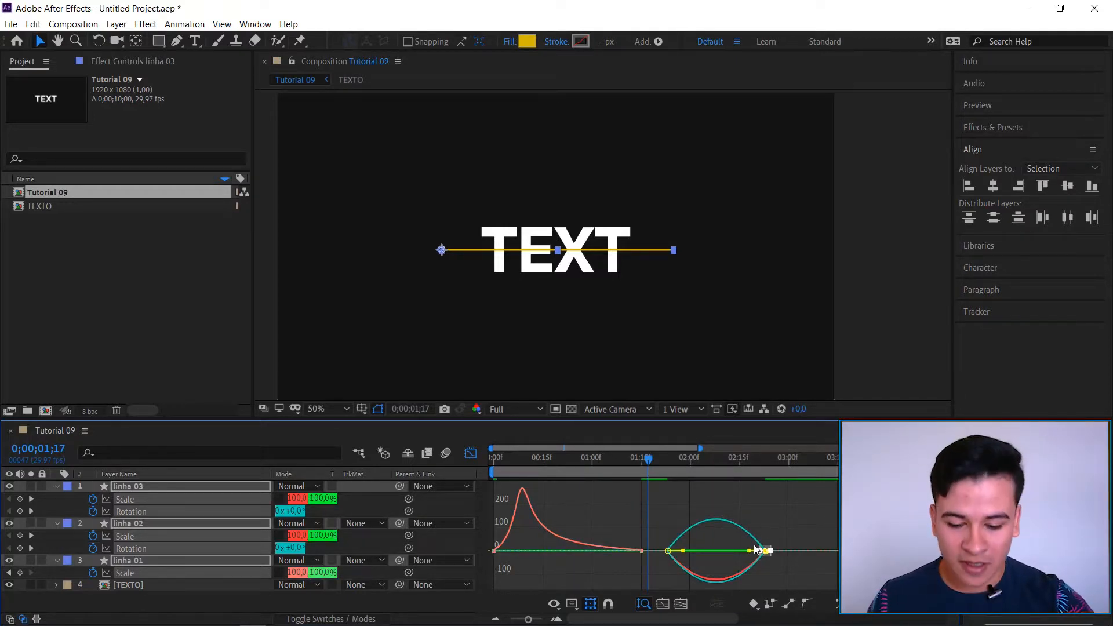
drag(749, 552, 722, 555)
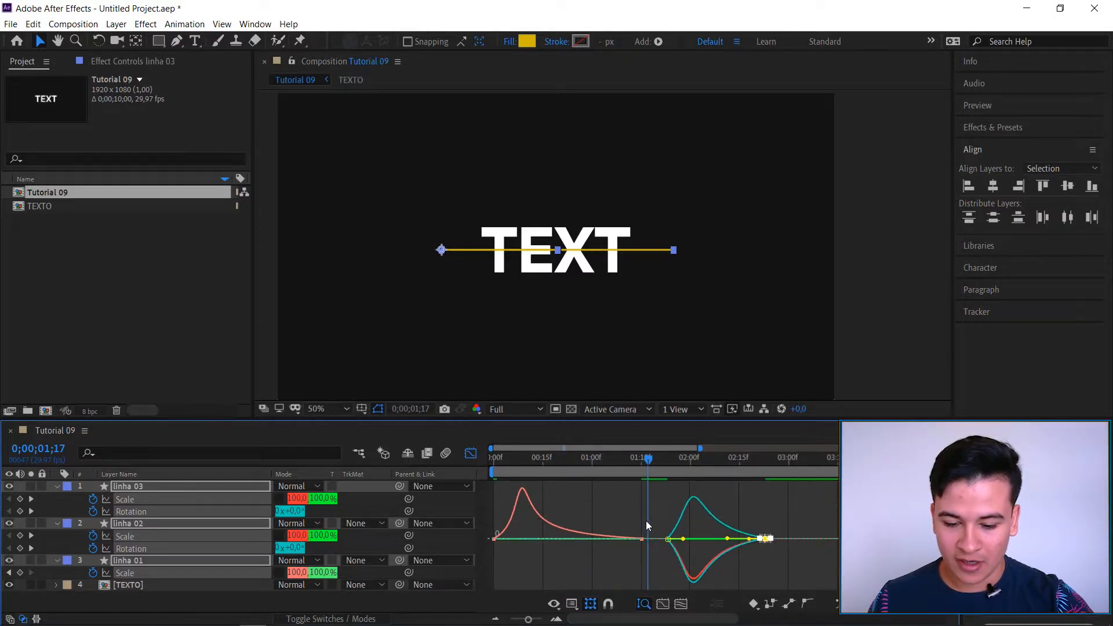
Lengthen the outgoing speed handles of the start keyframes on linha 02 and linha 03, then preview the animation.
click(668, 539)
drag(682, 539, 704, 539)
drag(658, 468, 767, 488)
key(j)
key(space)
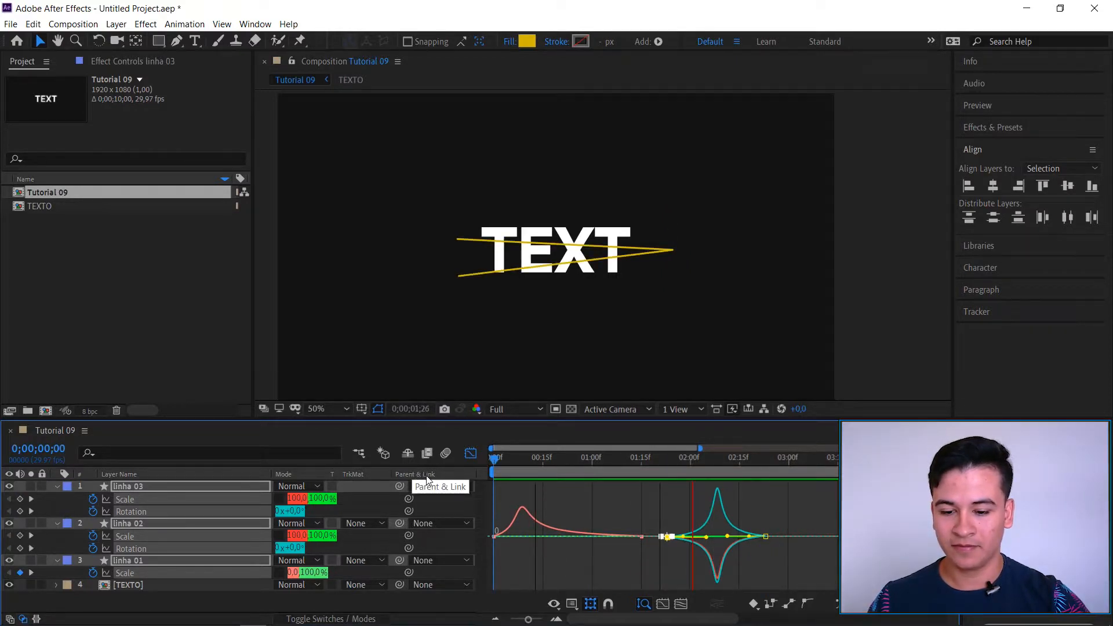
key(space)
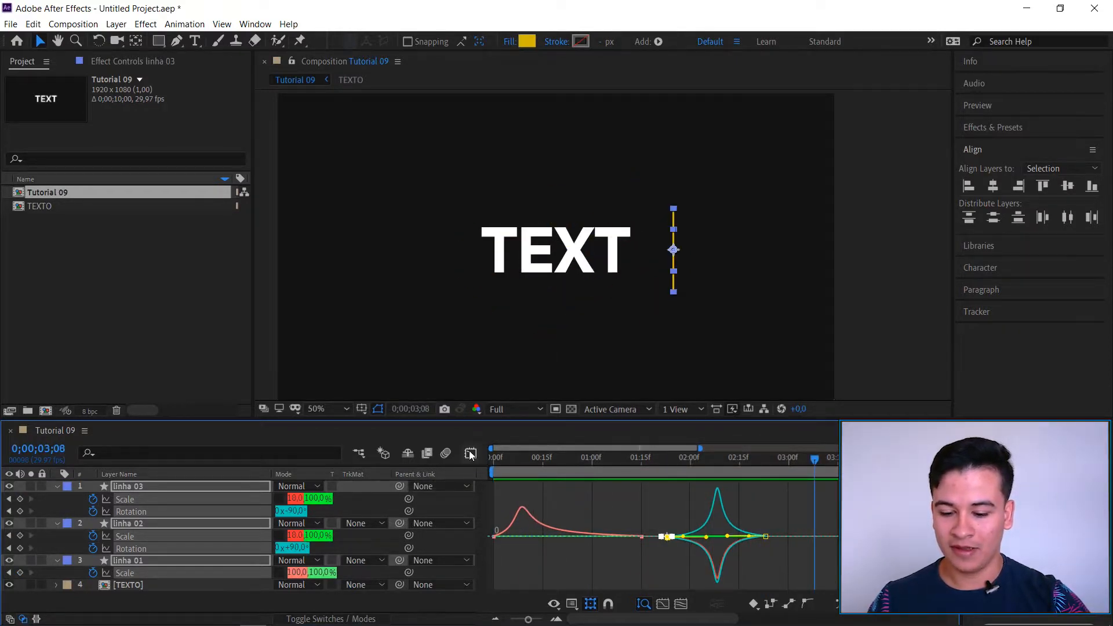
Close the Graph Editor and delay the end Scale and Rotation keyframes of linha 02 and linha 03 to 0;00;03;09.
click(470, 453)
drag(785, 499, 798, 549)
key(minus)
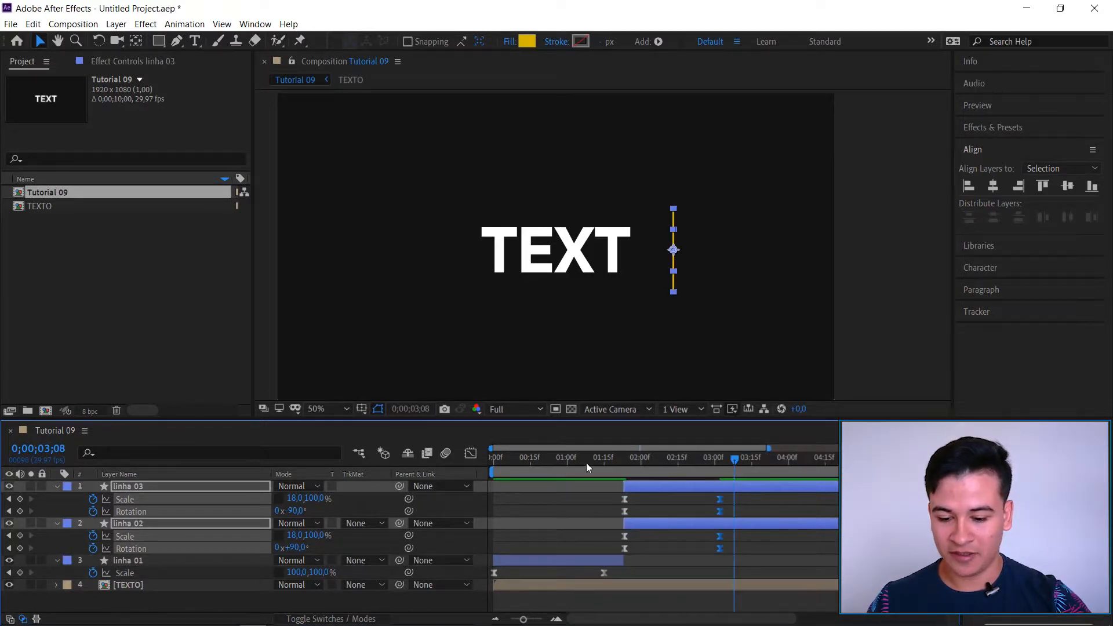
key(Home)
key(space)
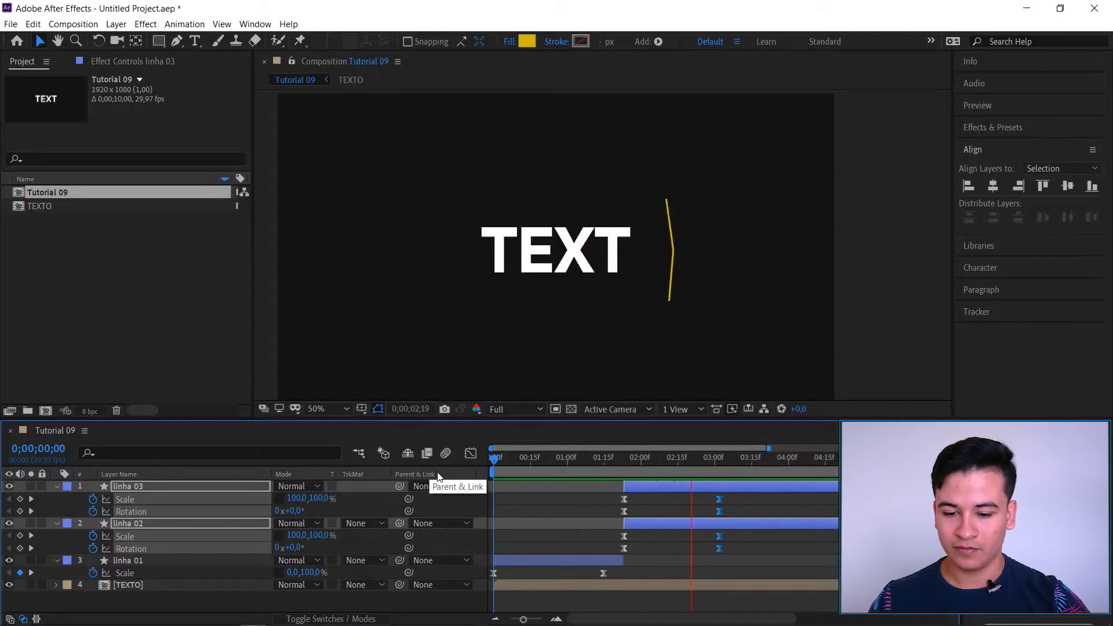
key(space)
drag(719, 499, 730, 509)
key(minus)
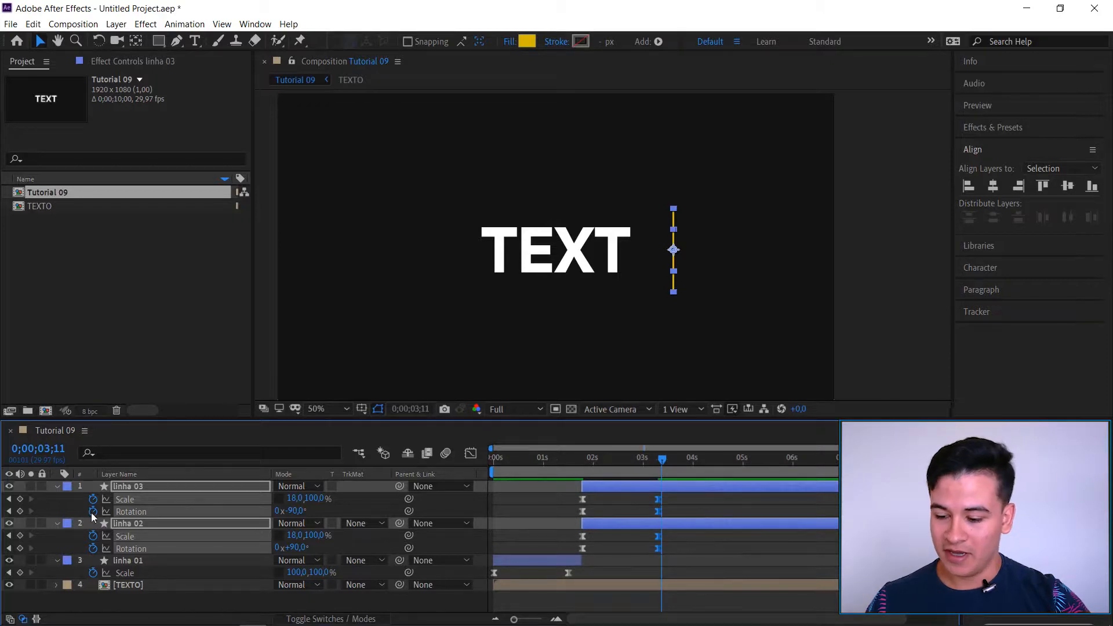
key(j)
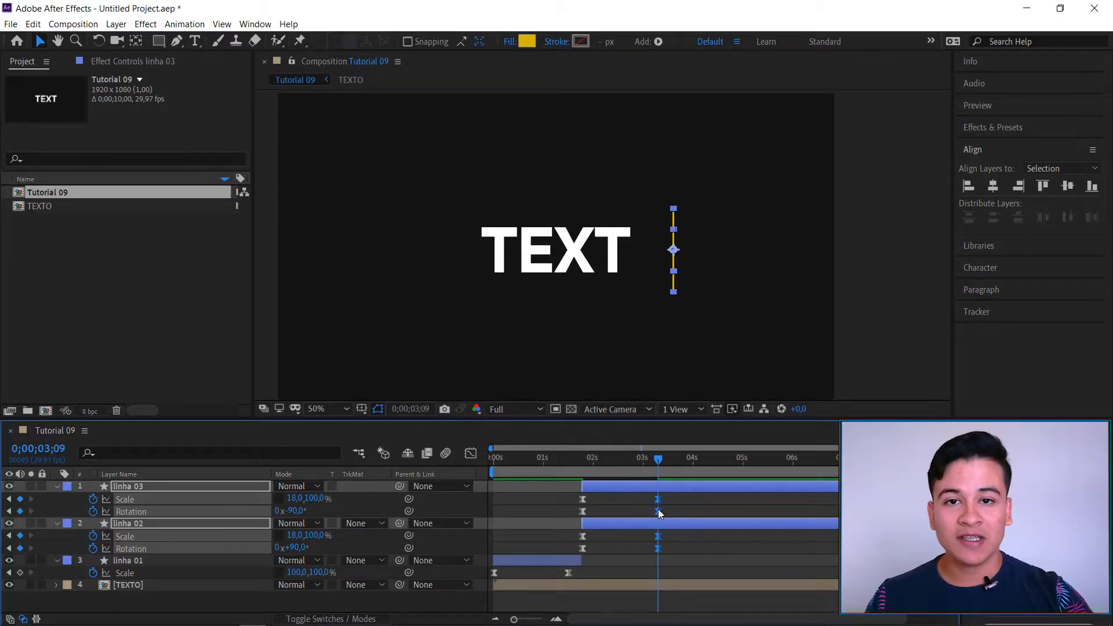
mouse_move(658, 510)
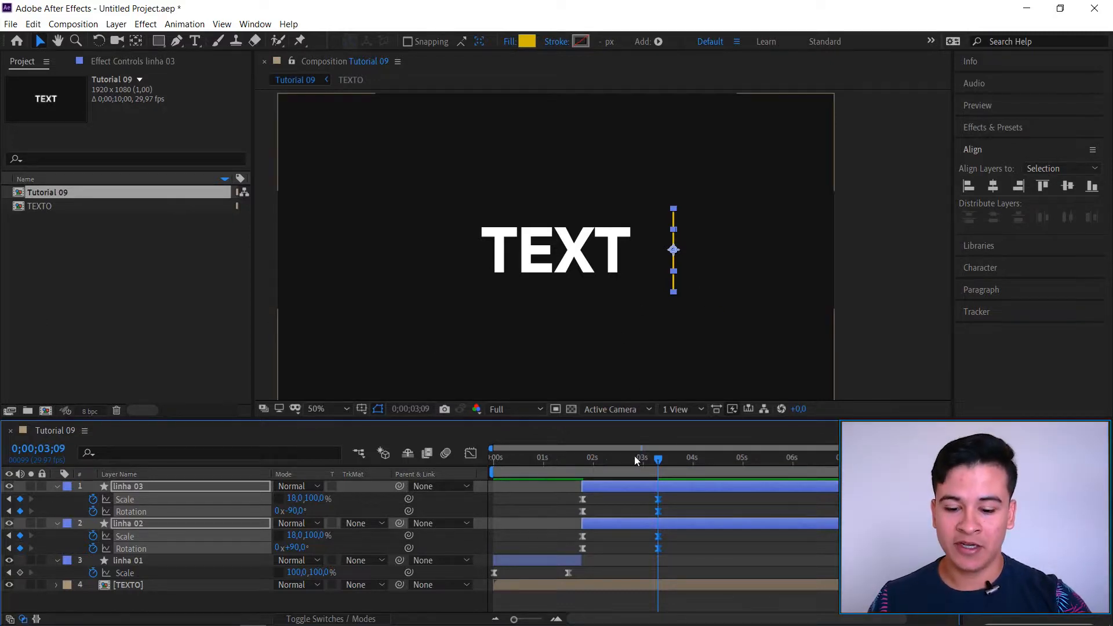
Trim the out points of linha 02 and linha 03 to 0;00;03;27.
scroll(676, 502, up, 1)
drag(652, 460, 713, 462)
key(alt+bracketright)
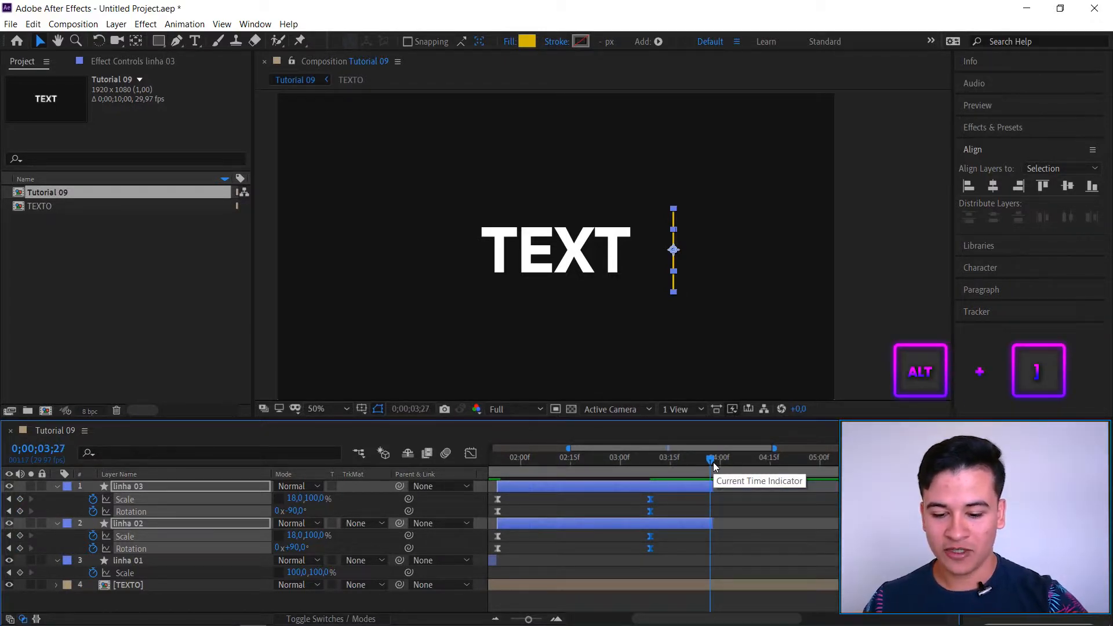
scroll(738, 495, down, 1)
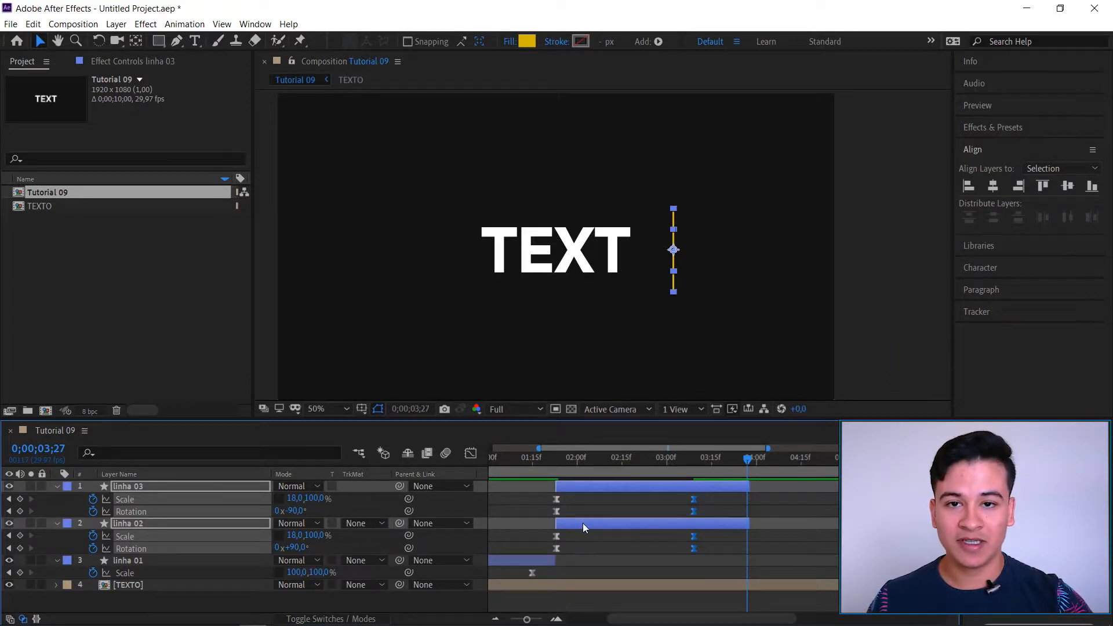
Duplicate linha 03 and remove all Scale and Rotation keyframes from the copy.
click(641, 485)
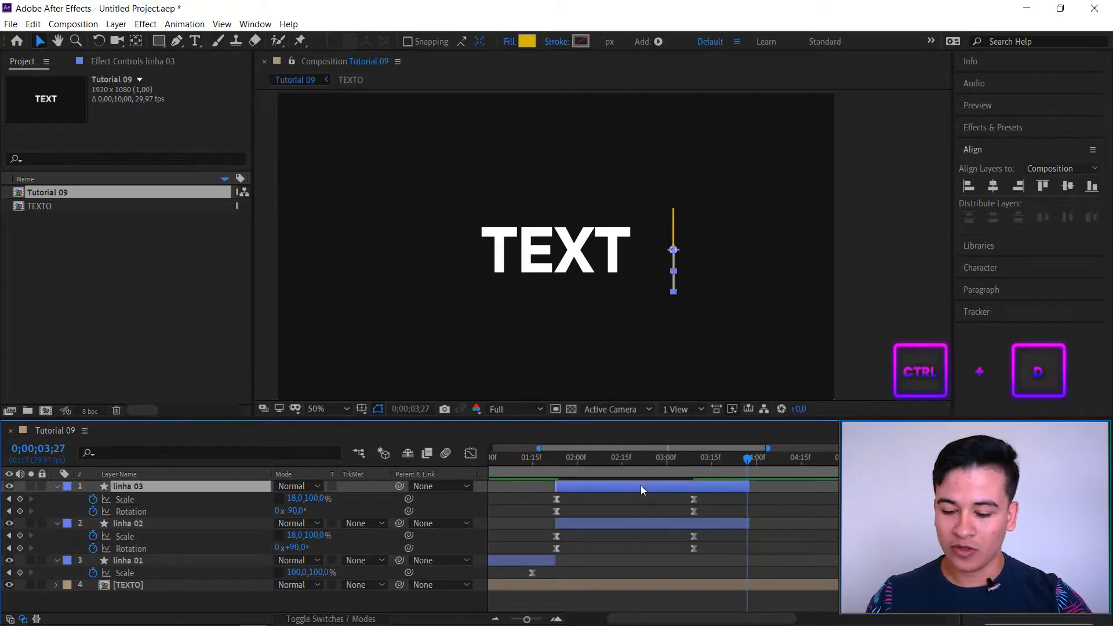
key(ctrl+d)
key(u)
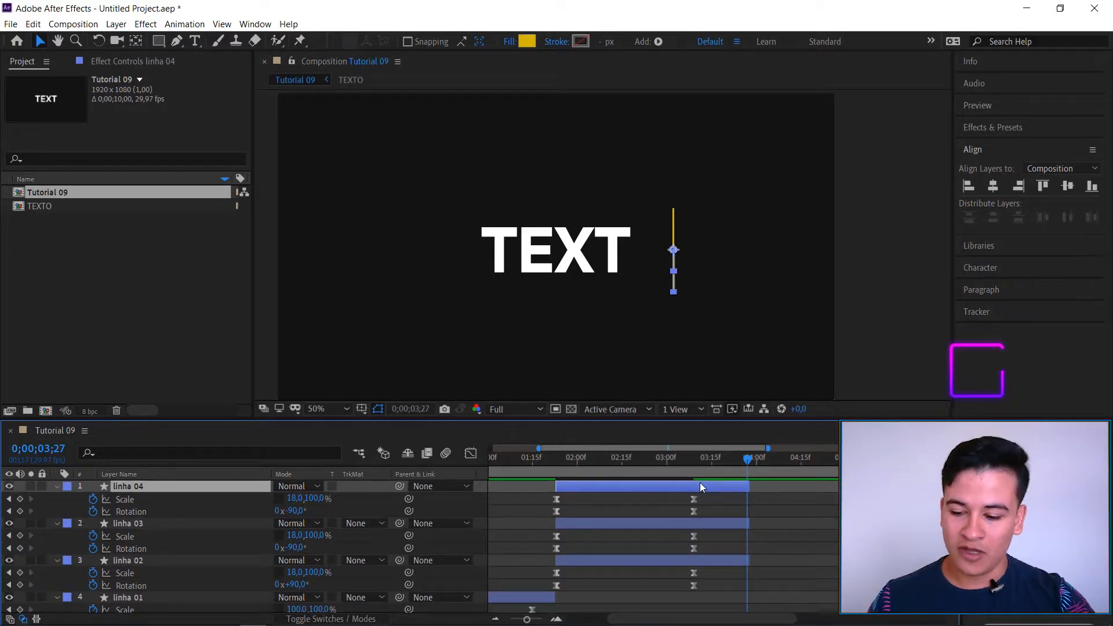
click(93, 499)
click(94, 511)
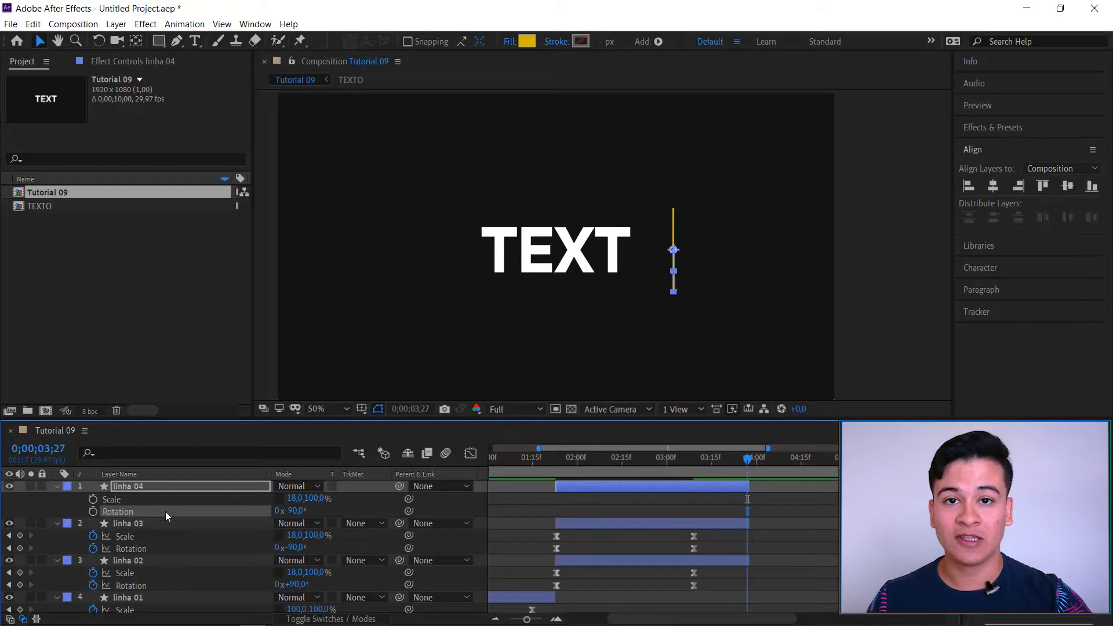
Move the start of linha 04 to 0;00;03;27 and set the current time to 0;00;03;29, where only this line shows.
key(bracketleft)
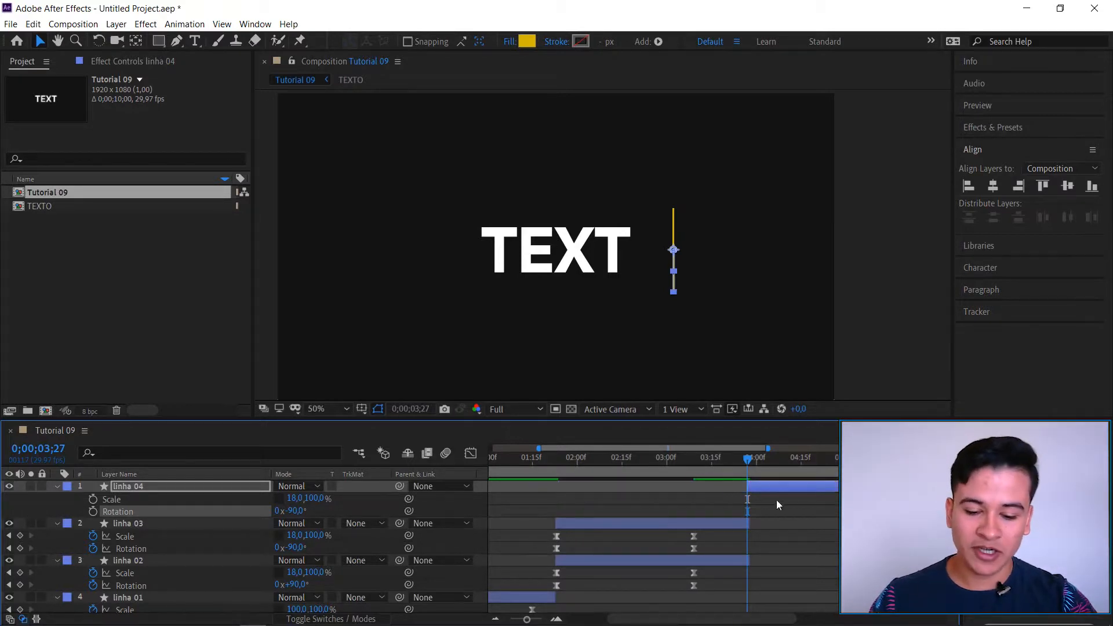
key(equal)
key(equal)
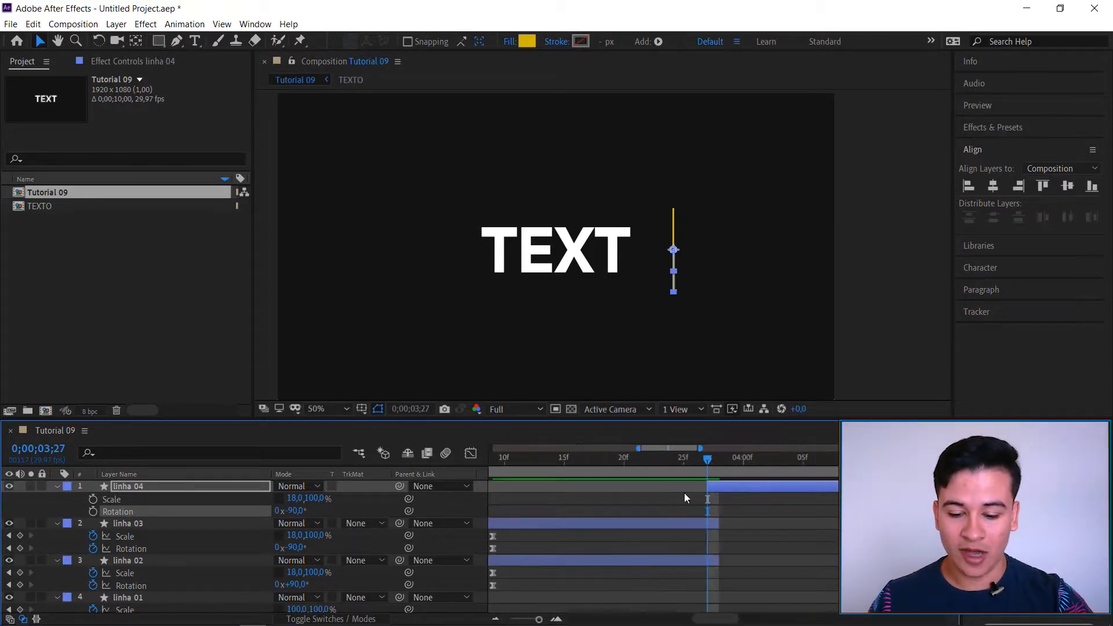
click(730, 508)
drag(743, 454, 726, 474)
key(equal)
key(equal)
Move the anchor point of linha 04 from the line's upper end to its middle.
click(687, 486)
scroll(713, 277, up, 3)
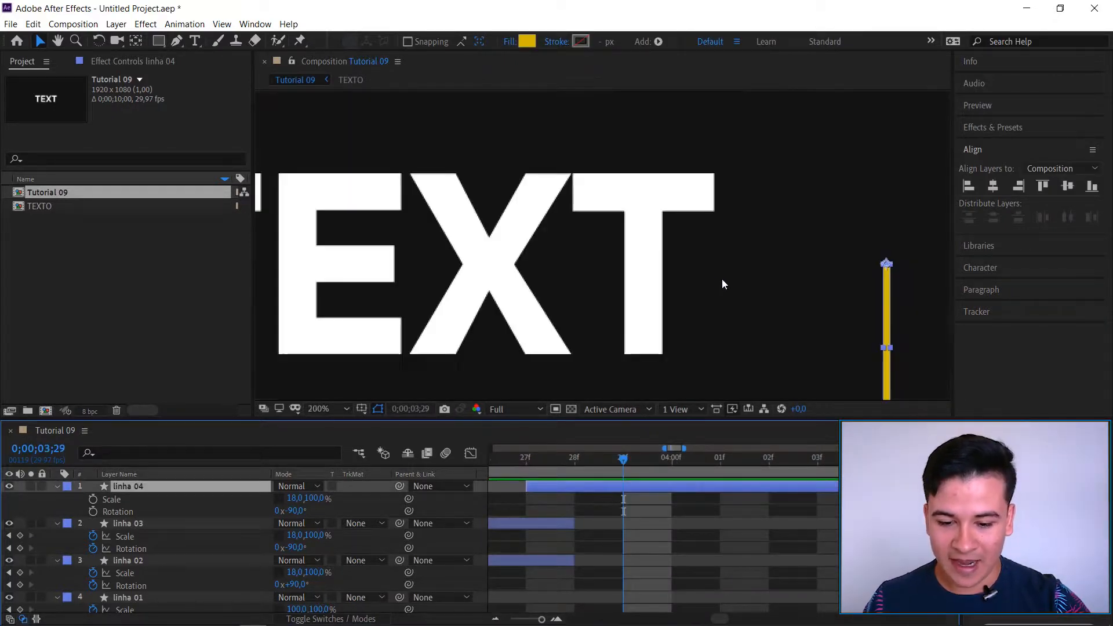
drag(713, 277, 488, 220)
scroll(603, 244, up, 1)
drag(603, 244, 538, 188)
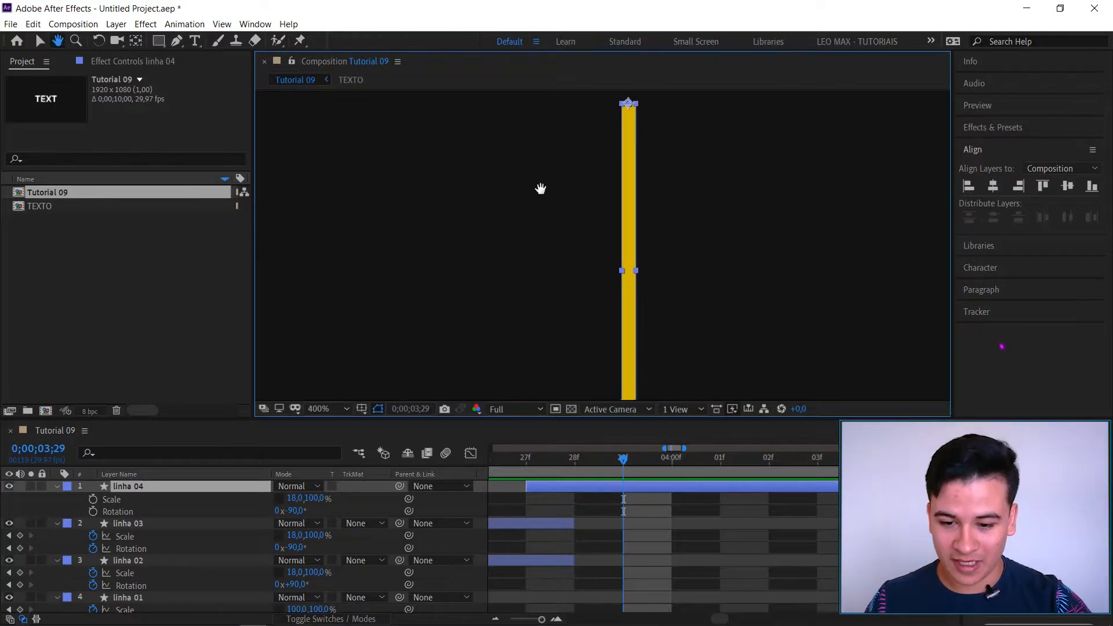
key(y)
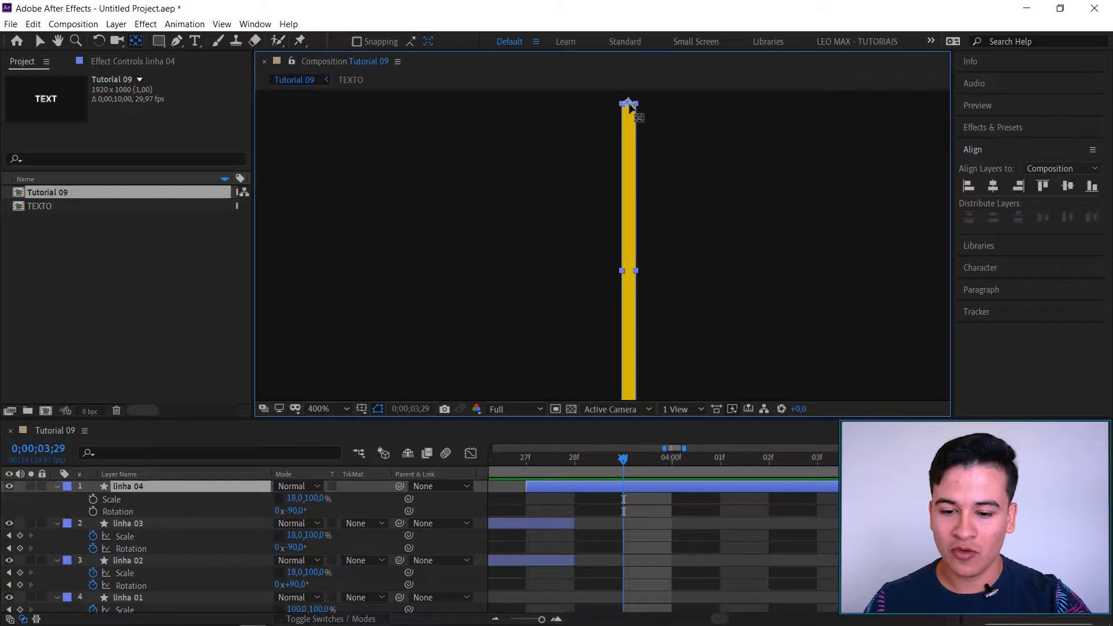
drag(629, 104, 630, 276)
key(period)
key(period)
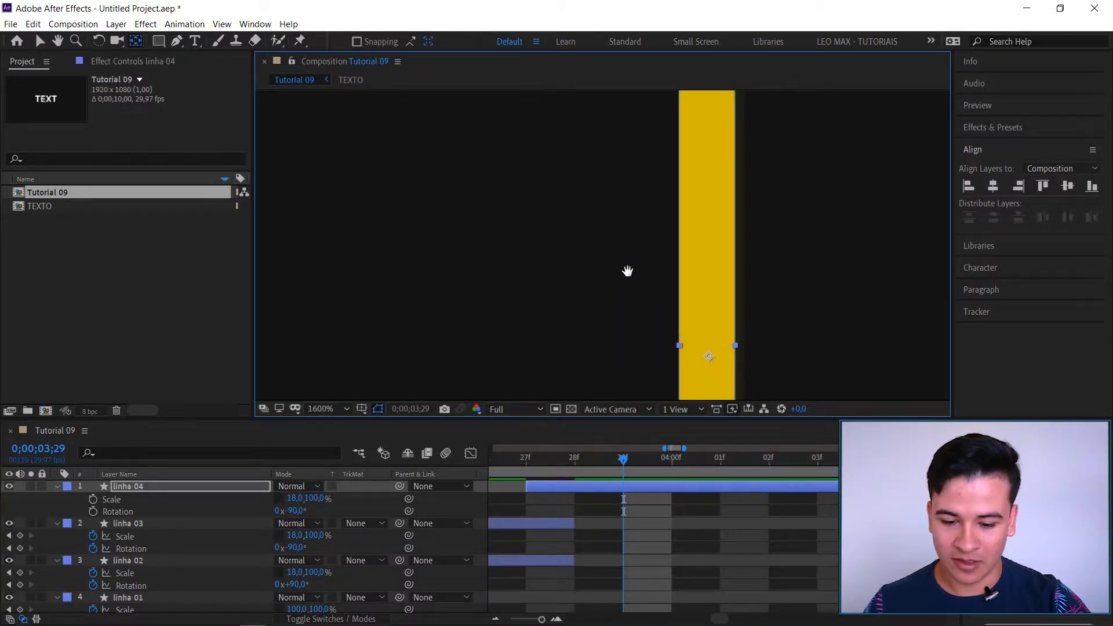
key(h)
key(y)
drag(672, 282, 667, 271)
key(comma)
key(comma)
key(comma)
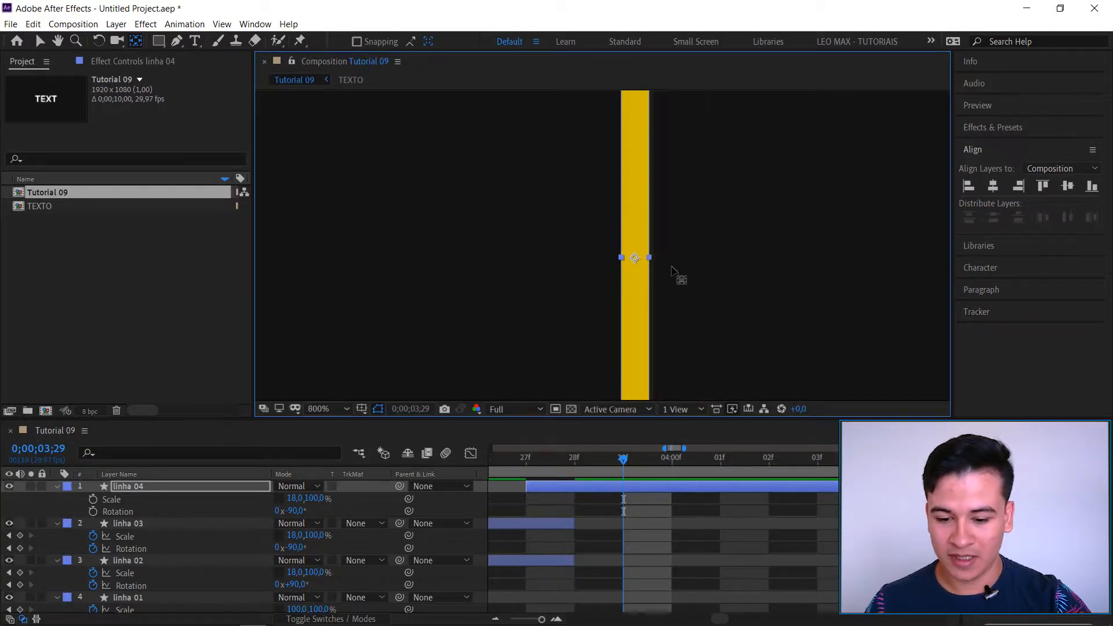
Align linha 04 to the vertical centre of the composition and return the current time to 0;00;03;27.
click(1068, 187)
mouse_move(610, 460)
mouse_down()
mouse_move(526, 466)
mouse_move(597, 471)
mouse_up()
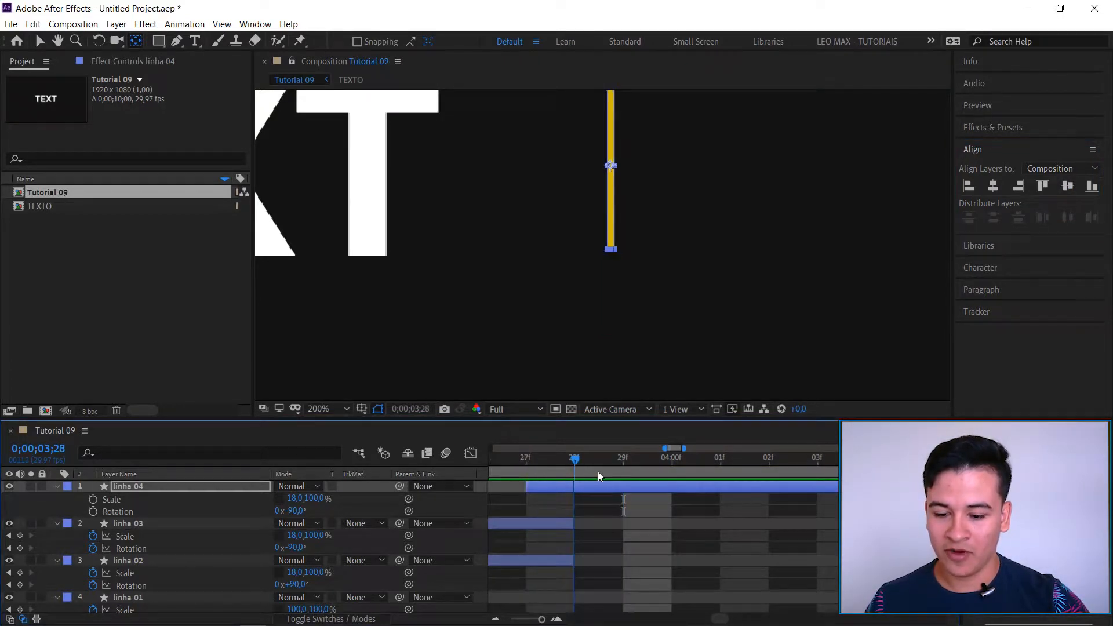
click(537, 471)
scroll(645, 298, up, 5)
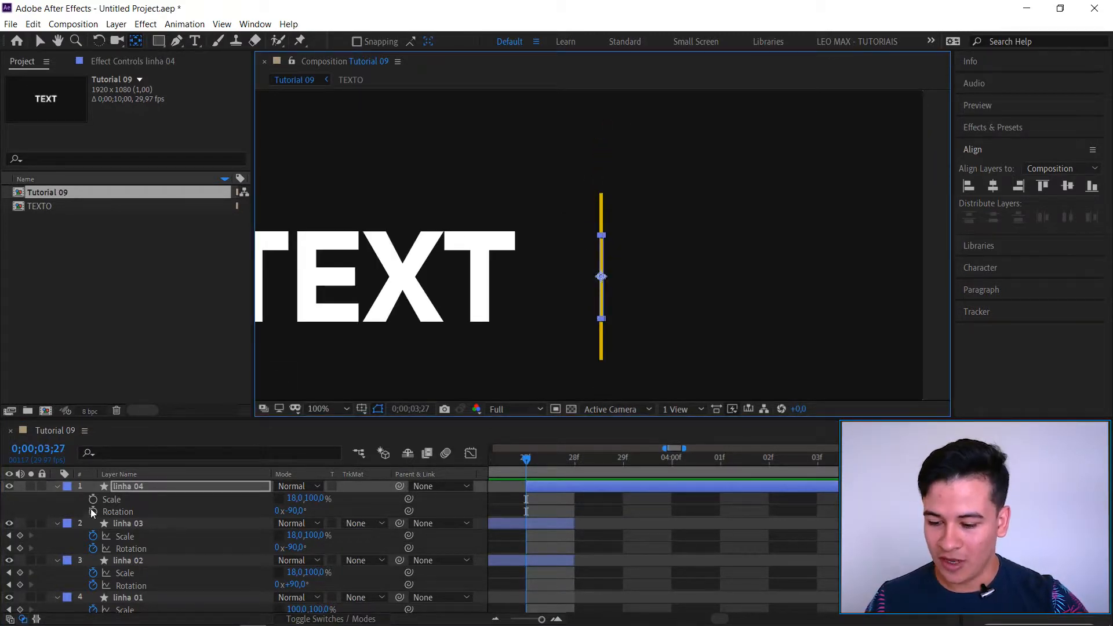
Set the width of linha 04's Rectangle Path 1 Size to 1600 so the line spans both halves.
click(56, 488)
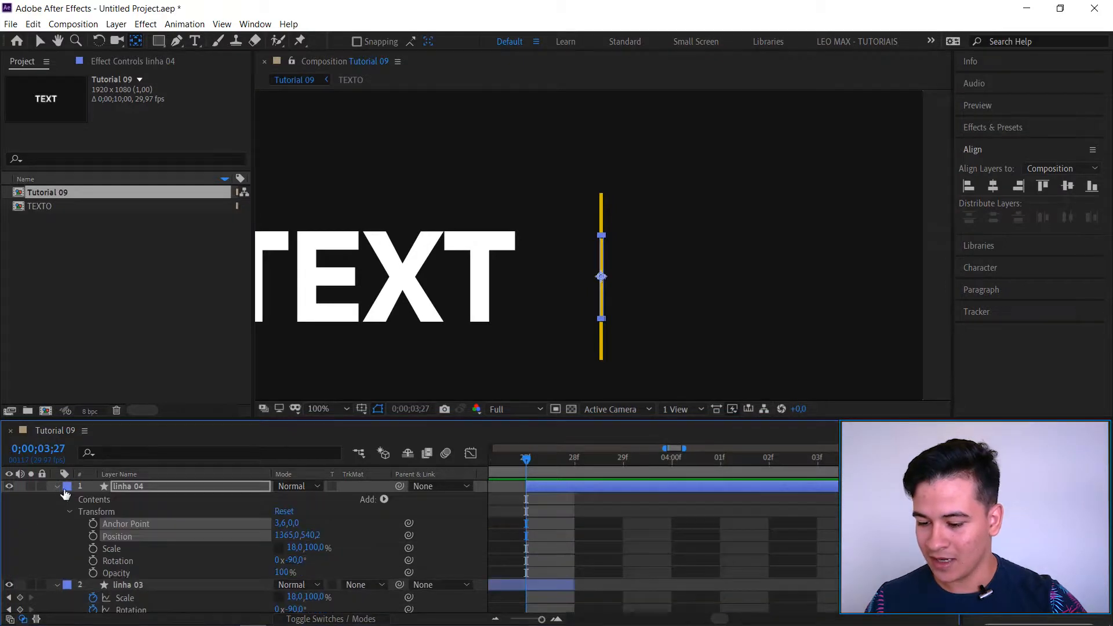
click(69, 499)
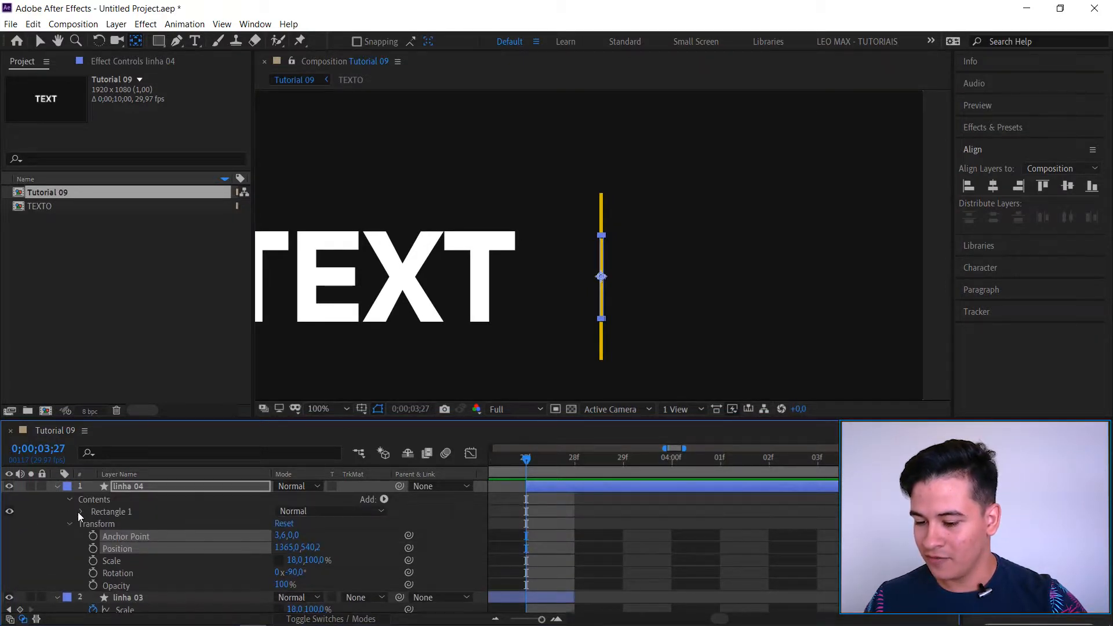
click(81, 512)
click(93, 524)
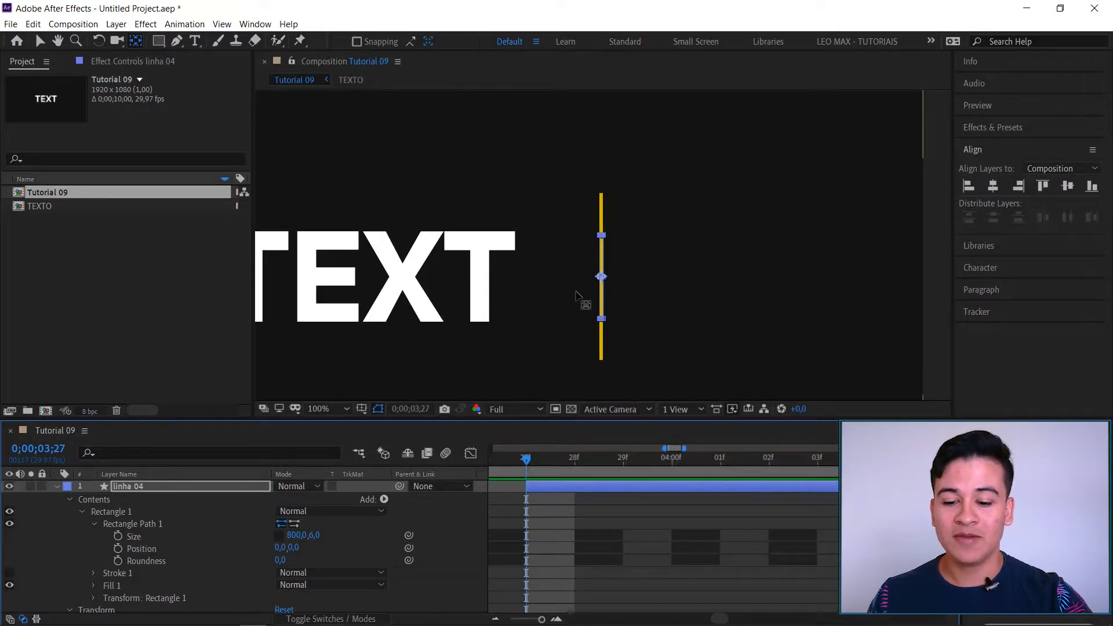
click(294, 536)
text(1600)
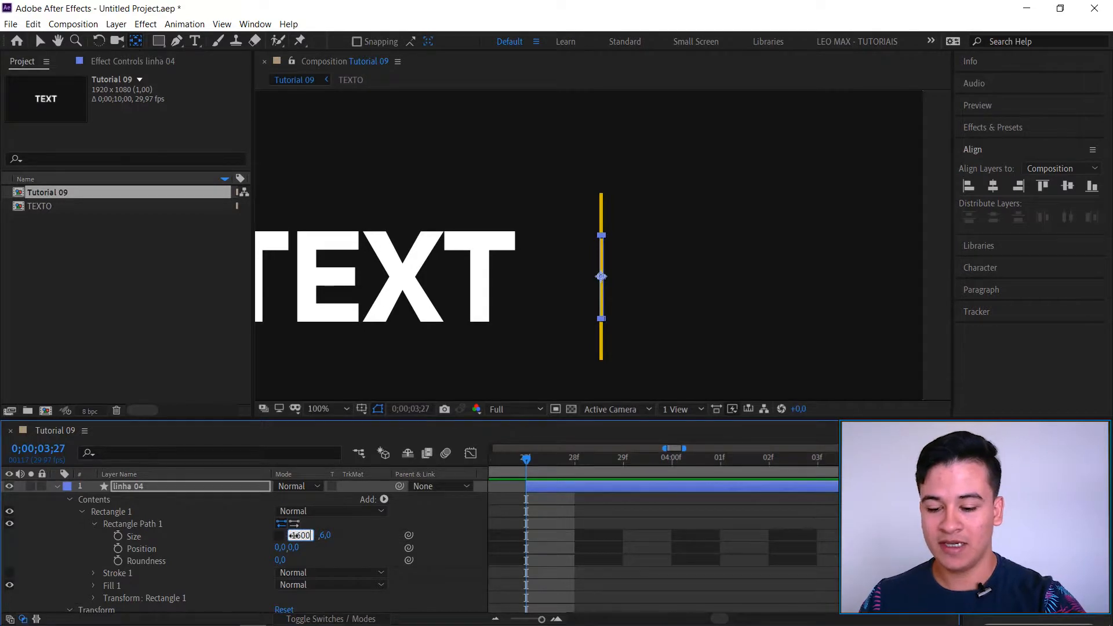
key(Return)
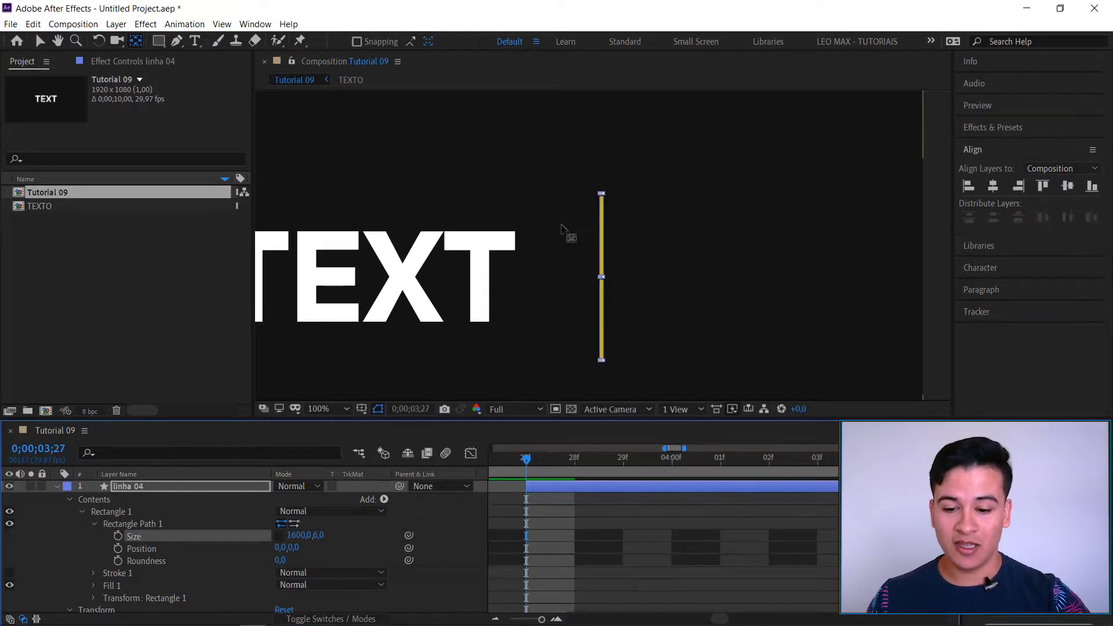
scroll(544, 503, down, 4)
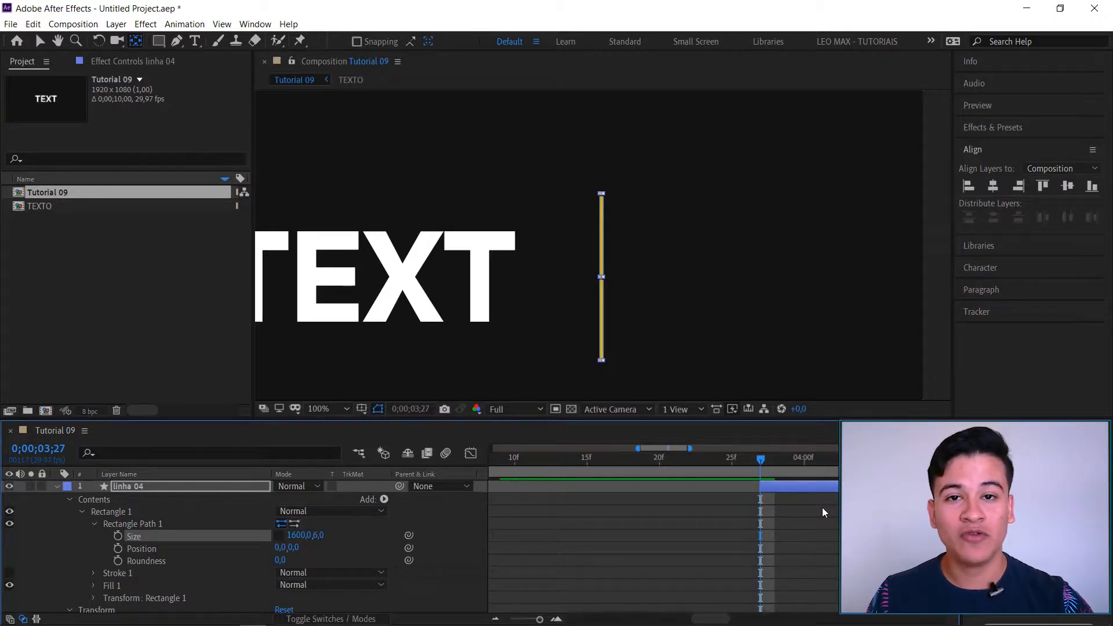
Add a Position keyframe to linha 04 at 0;00;03;27.
key(u)
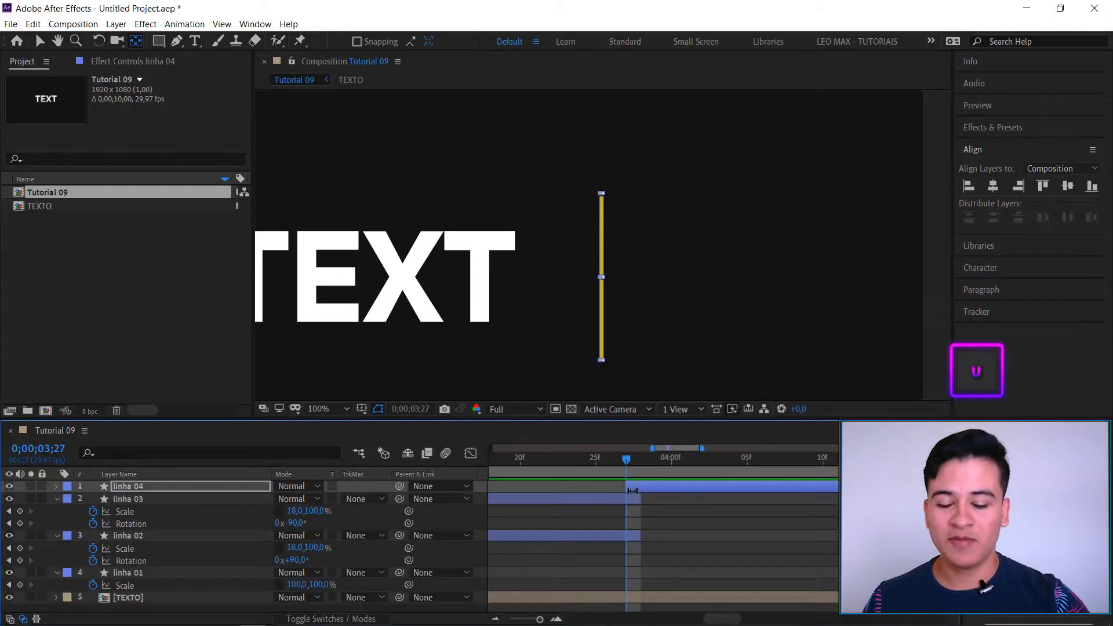
key(p)
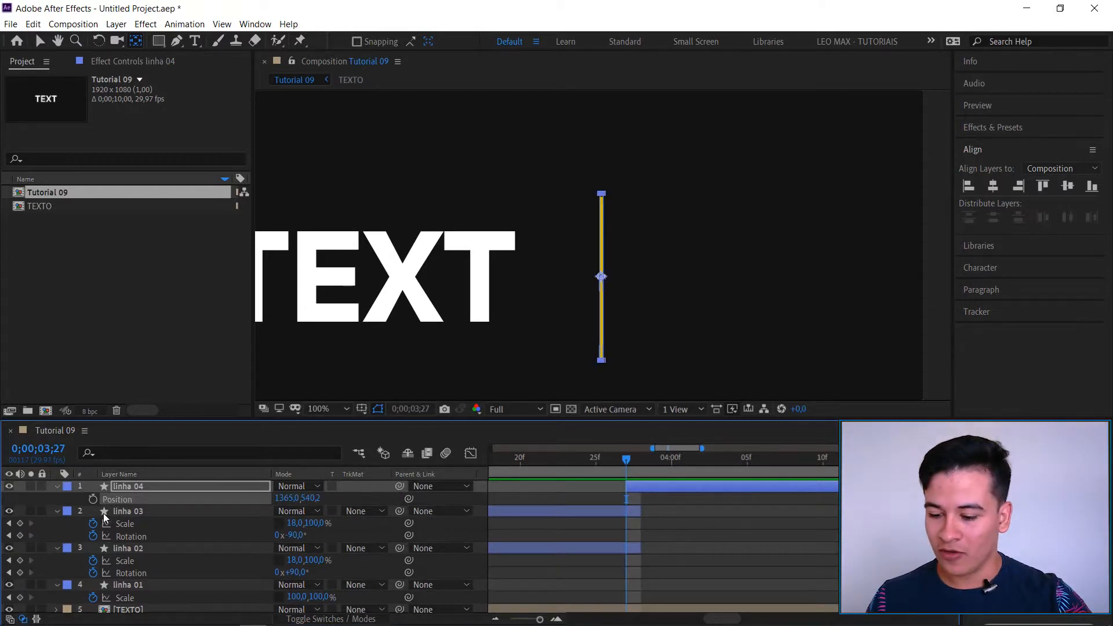
click(93, 500)
key(minus)
Set the X Position of linha 04 to 1750 at 0;00;04;15.
click(791, 458)
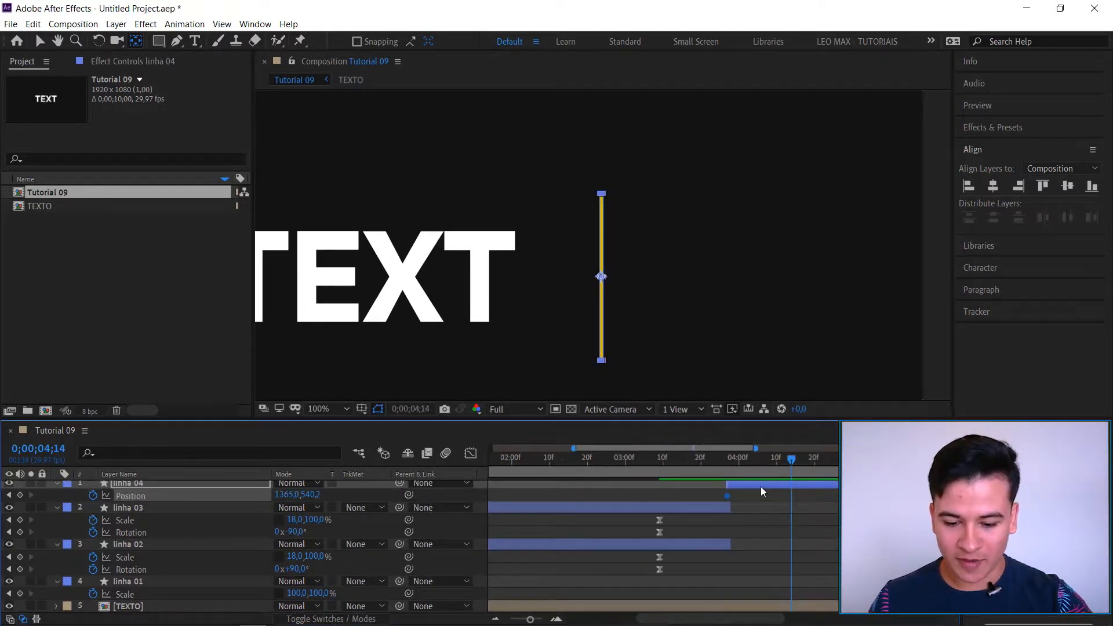
click(795, 457)
key(equal)
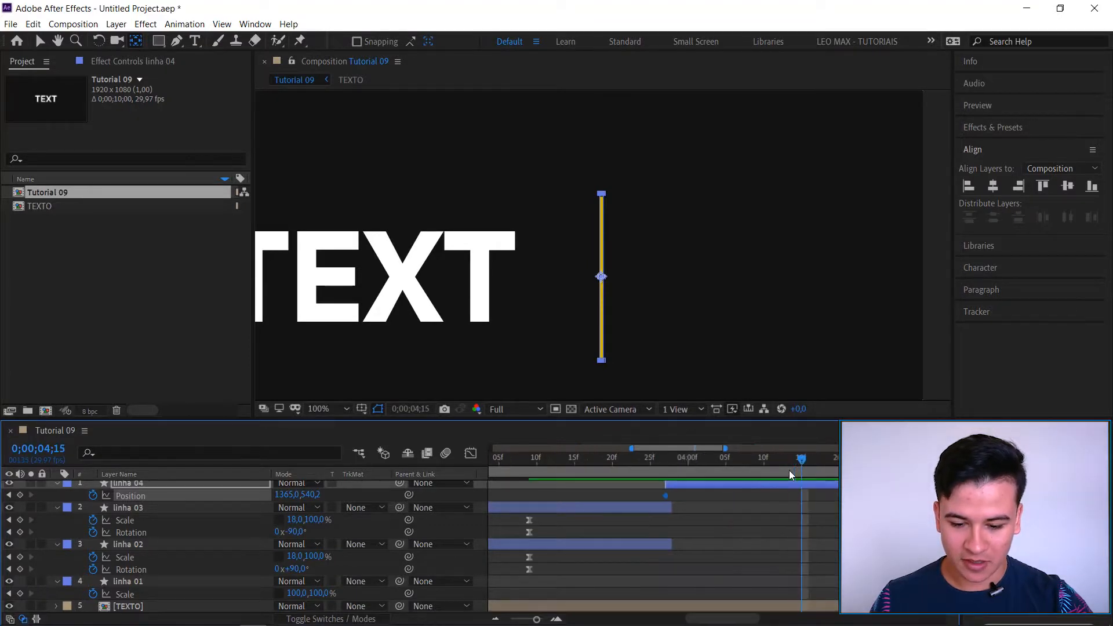
drag(288, 494, 659, 298)
key(comma)
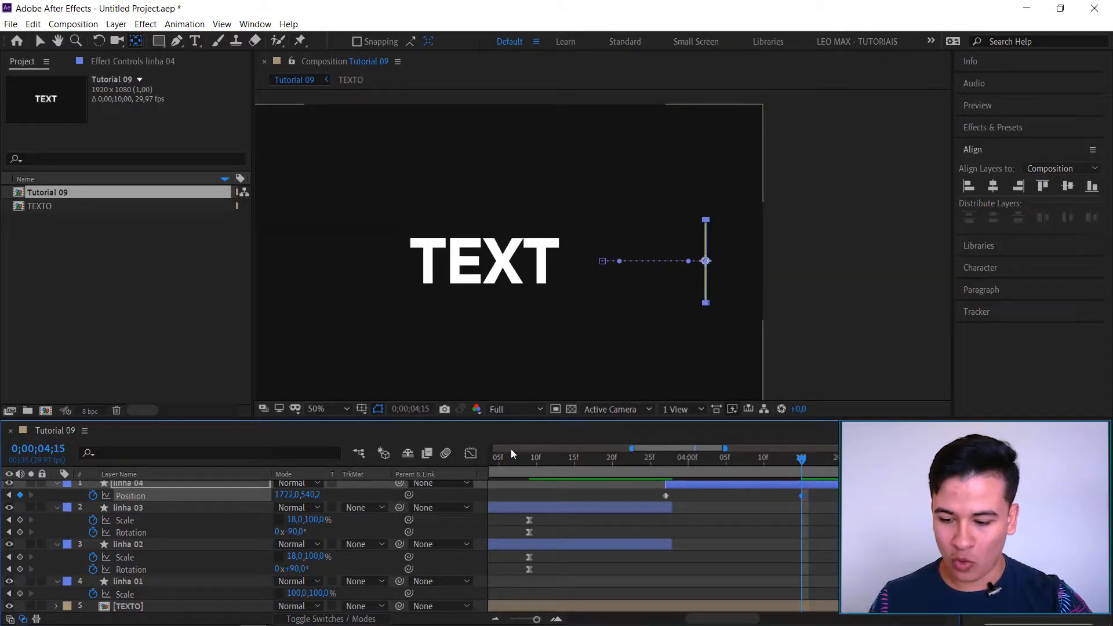
drag(287, 495, 310, 497)
click(292, 496)
text(17)
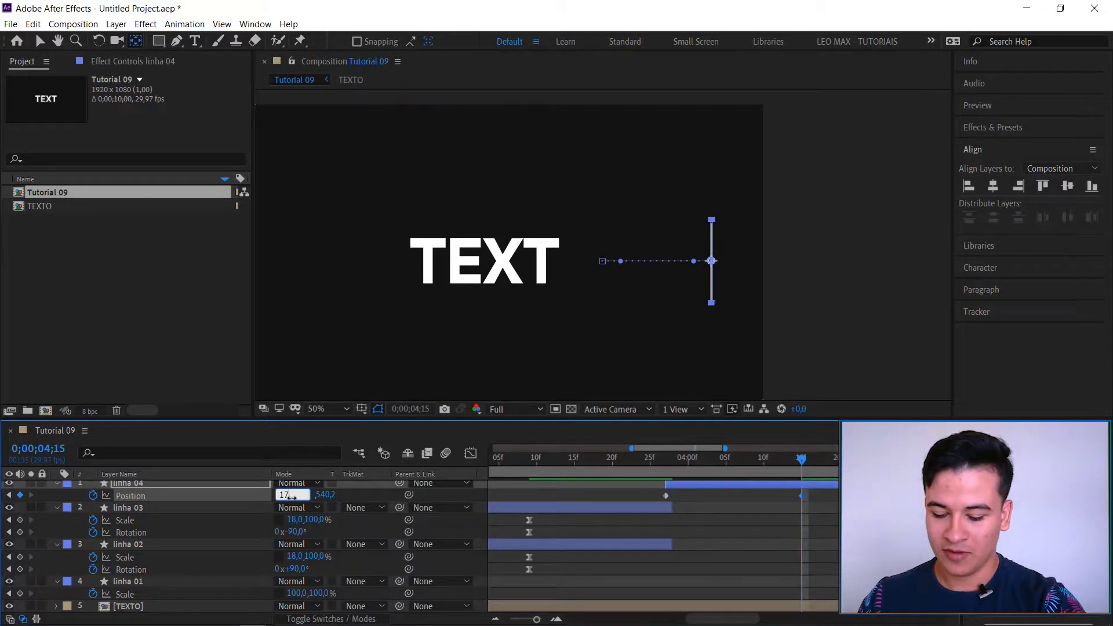
text(50)
key(Return)
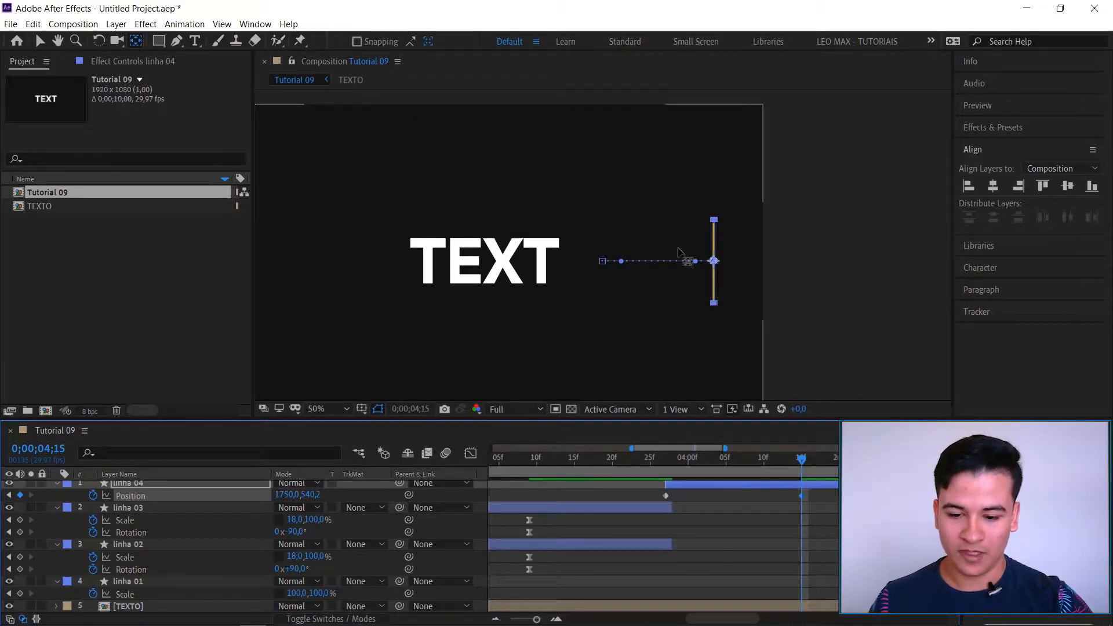
key(comma)
key(period)
key(minus)
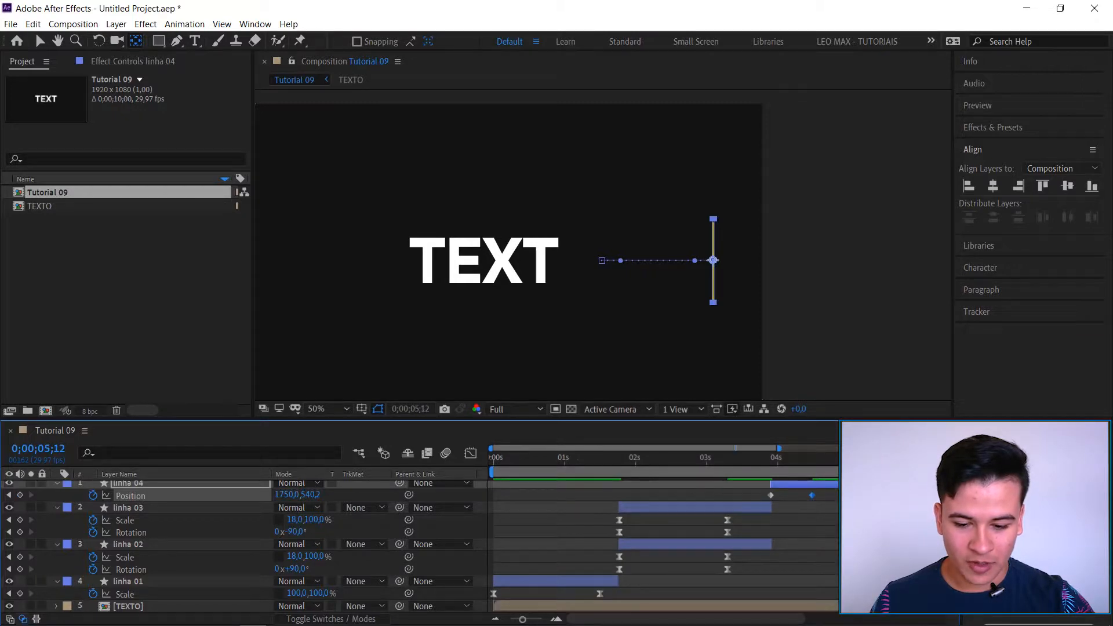
Move linha 04 horizontally to about X -10, just outside the composition, at 0;00;05;12 and scrub through the motion from 0;00;03;27.
key(v)
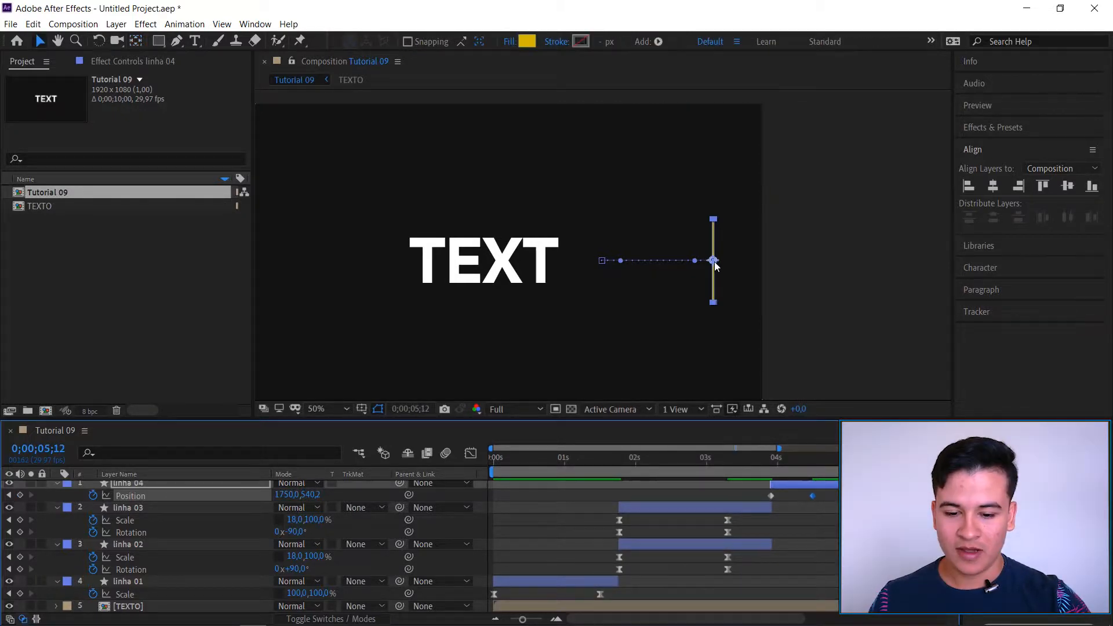
drag(748, 256, 284, 275)
click(770, 462)
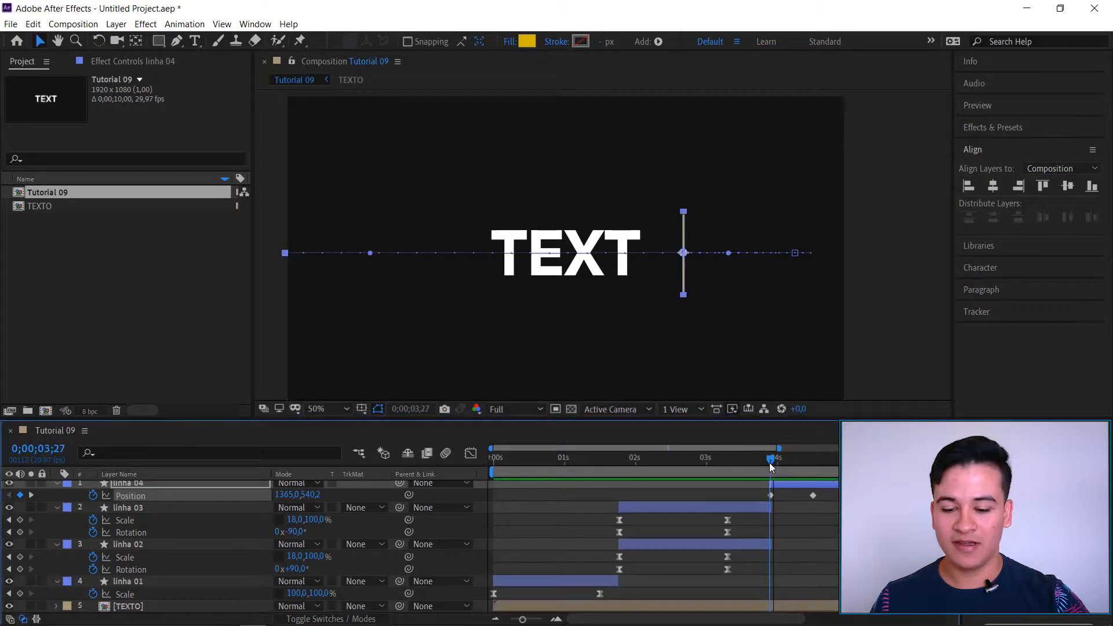
drag(770, 462, 874, 468)
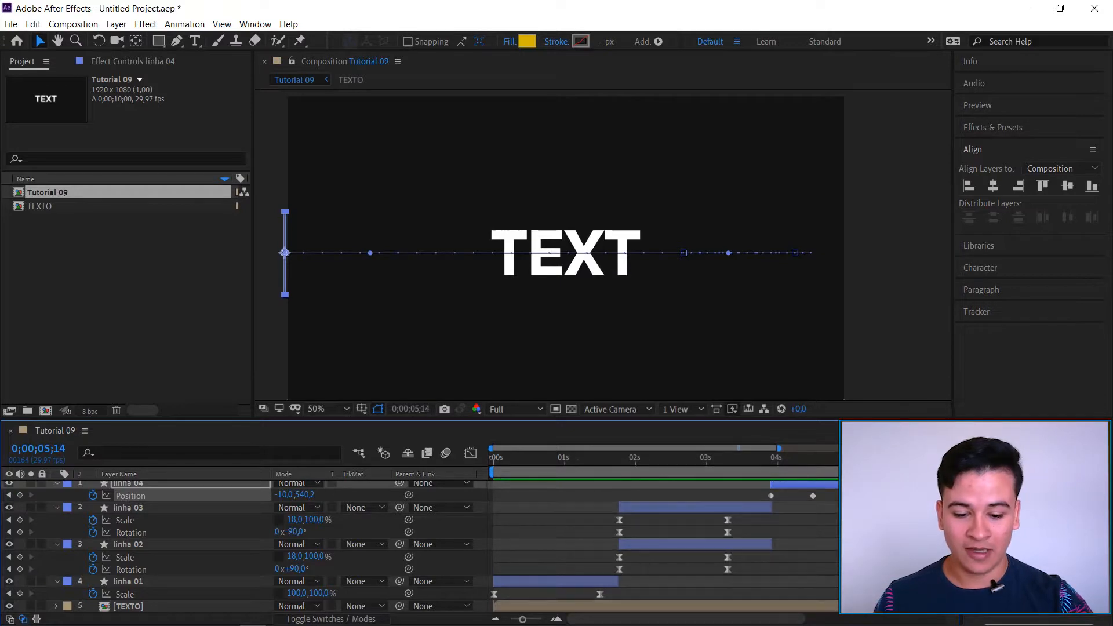
Apply Easy Ease to all of linha 04's Position keyframes and show their value graph in the Graph Editor.
click(131, 496)
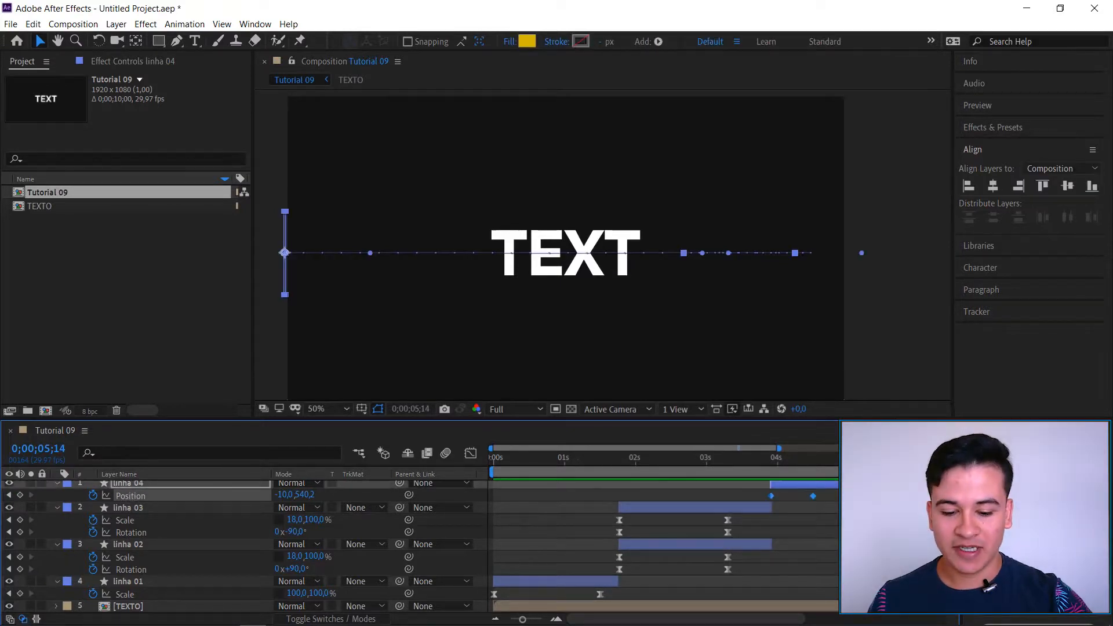
key(F9)
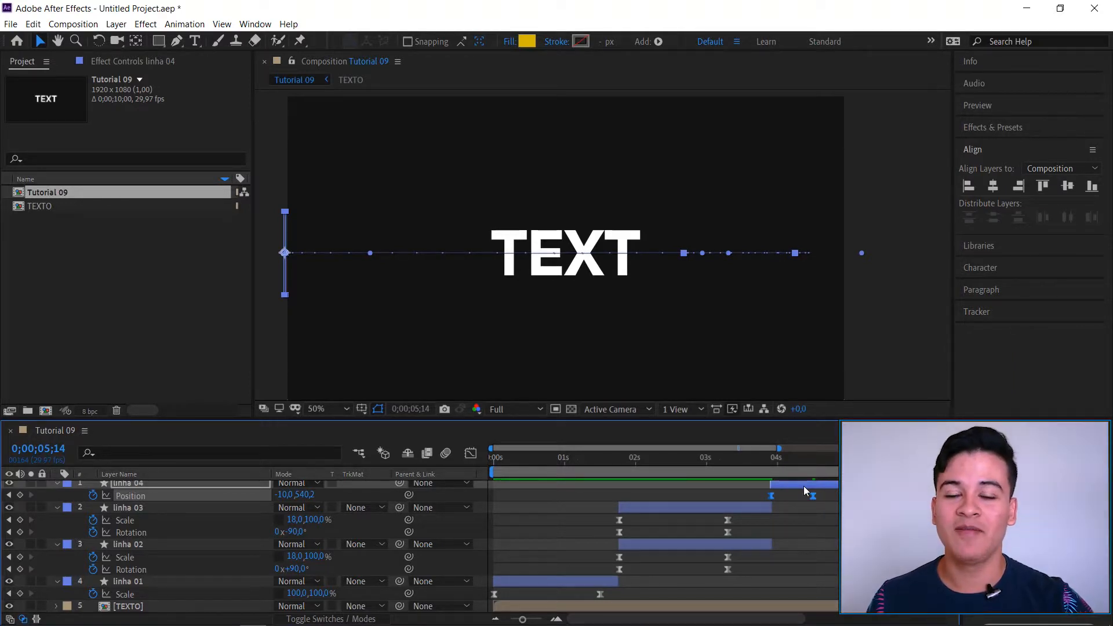
click(470, 453)
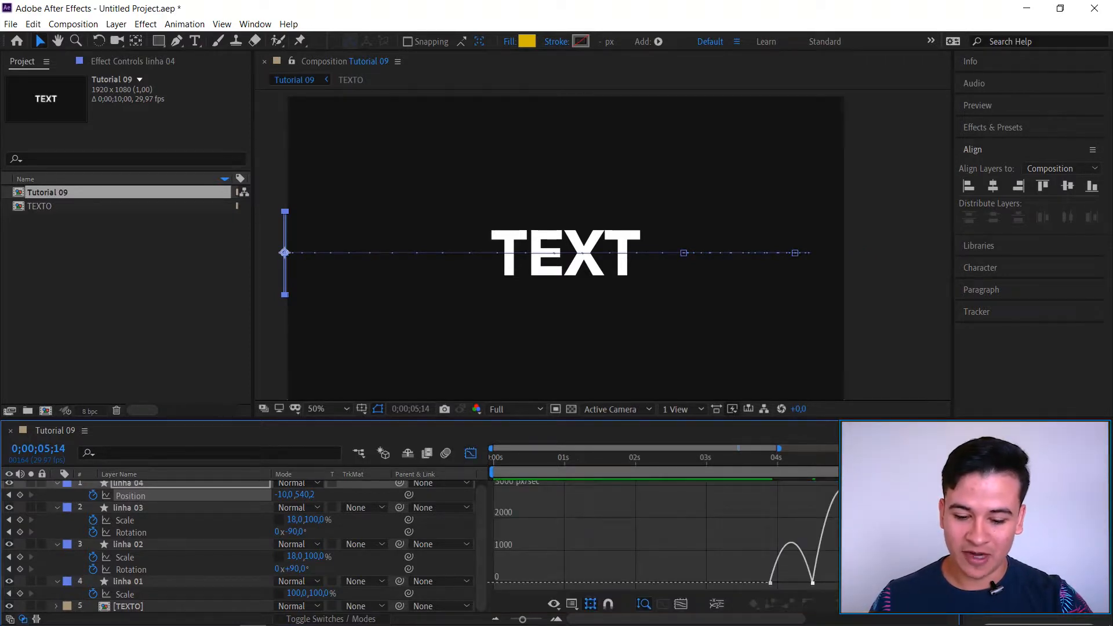
scroll(750, 497, up, 3)
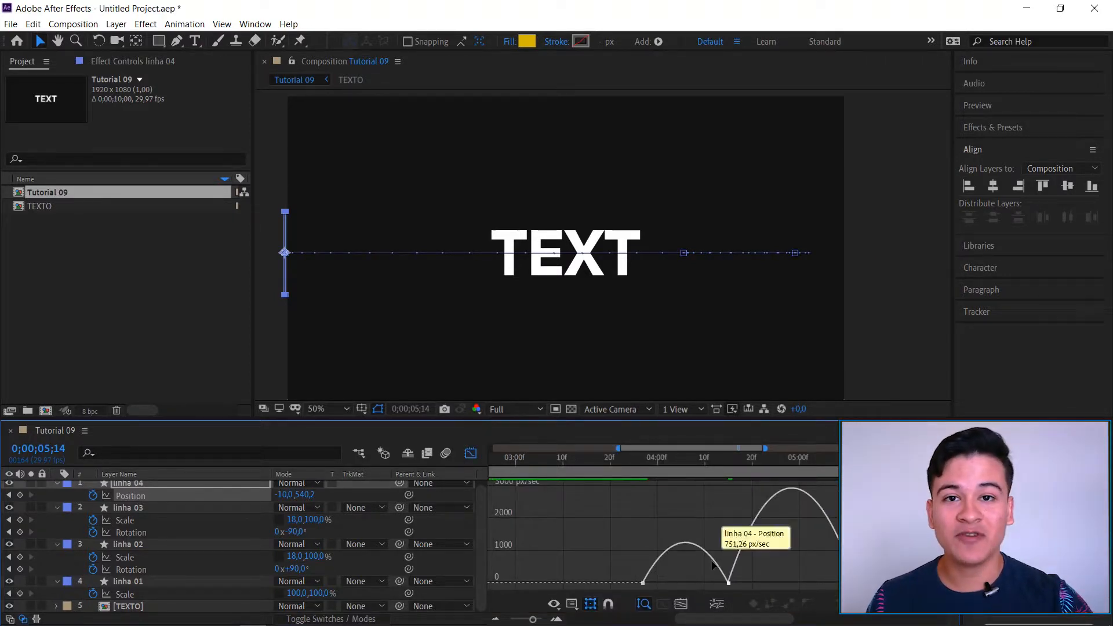
right_click(771, 551)
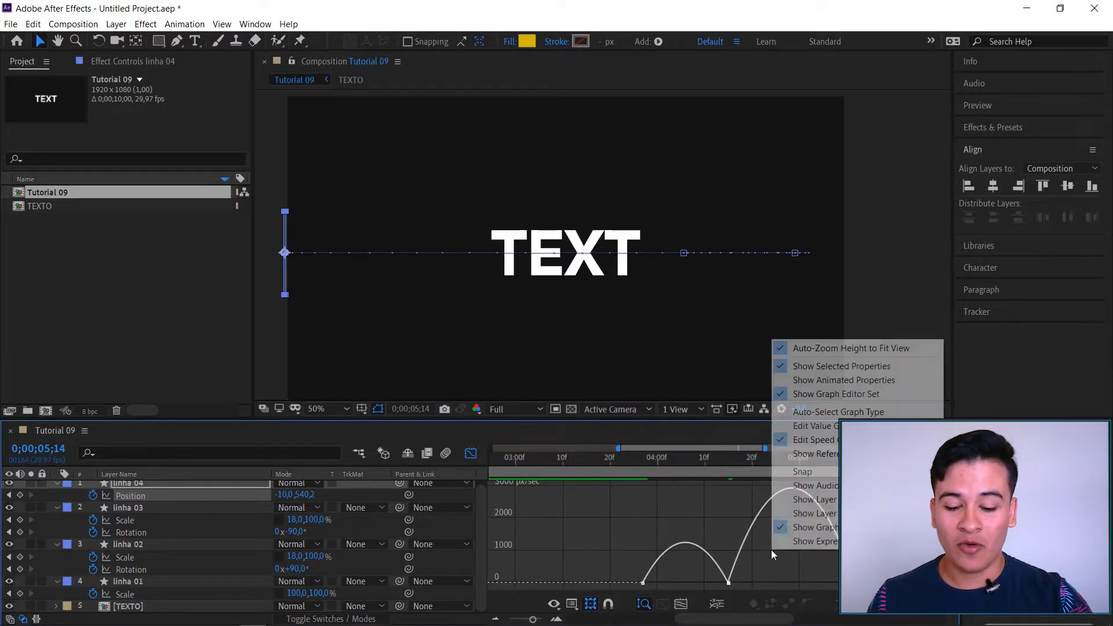
click(814, 426)
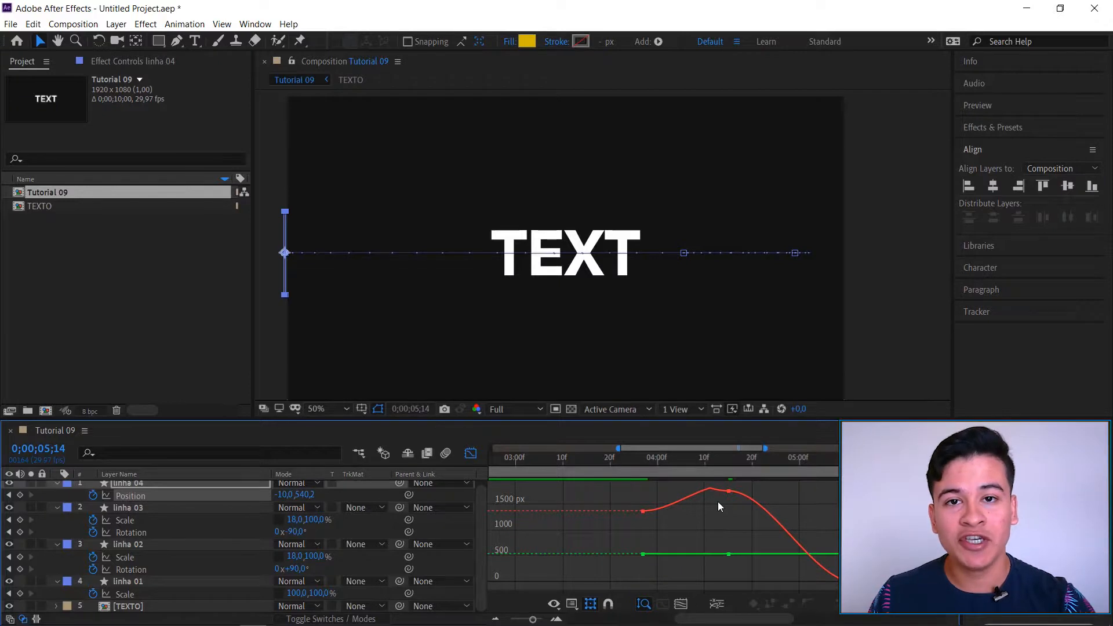
Try separating linha 04's Position into X and Y dimensions.
right_click(256, 493)
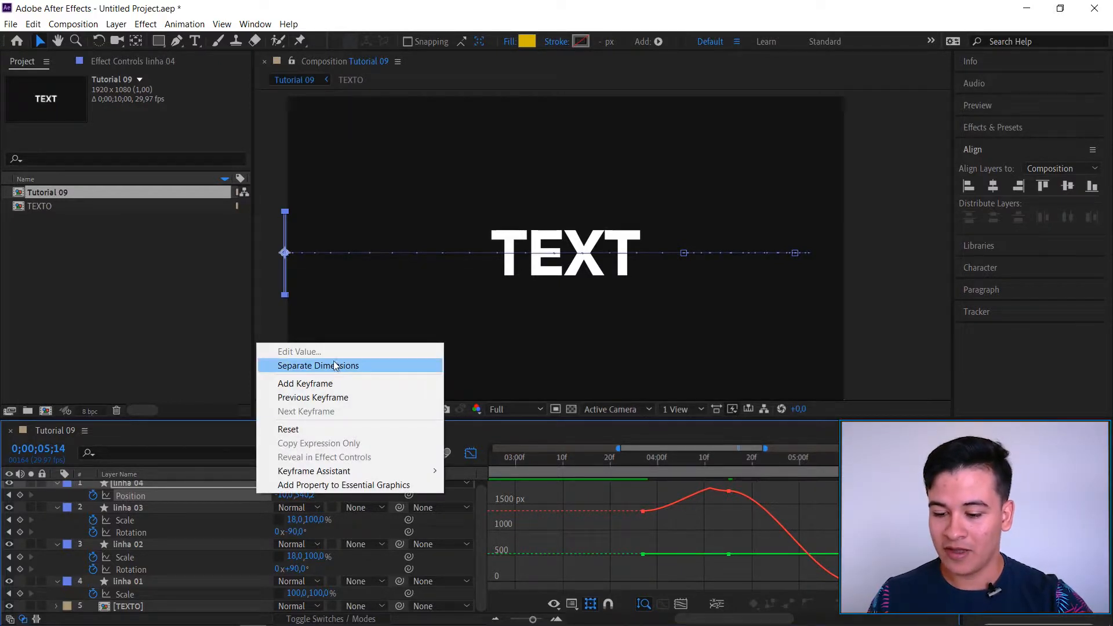
click(362, 366)
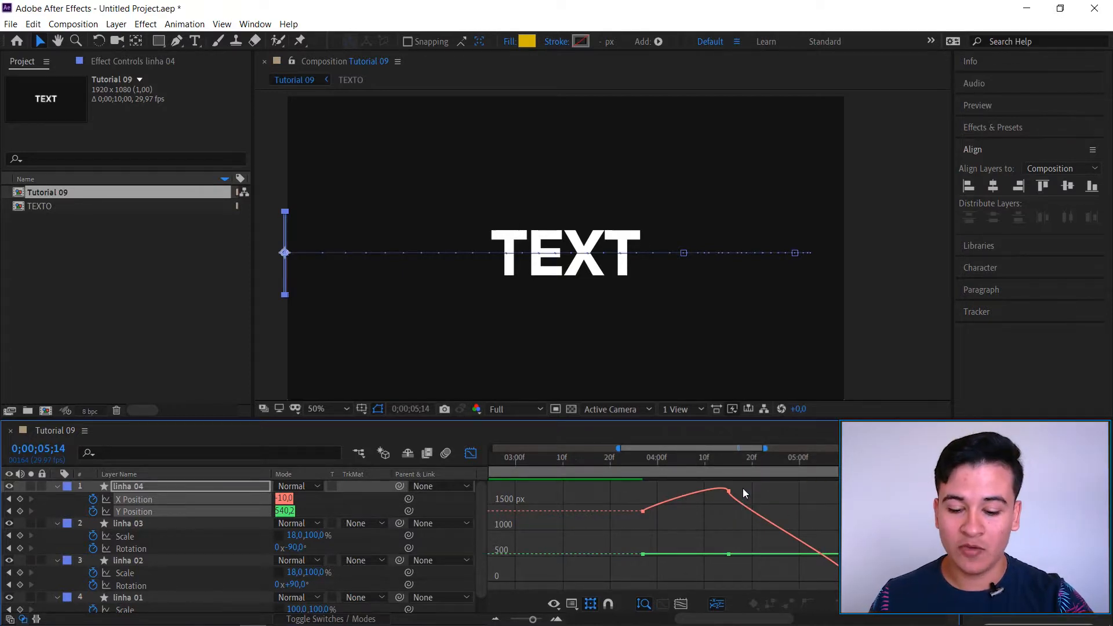
scroll(724, 495, right, 2)
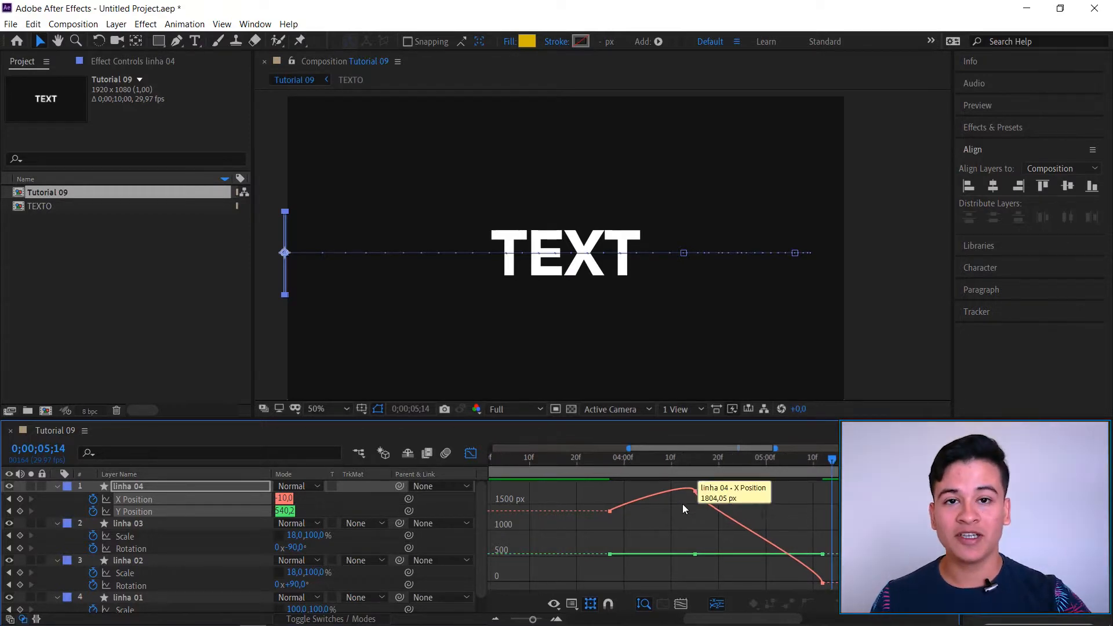
scroll(682, 502, up, 2)
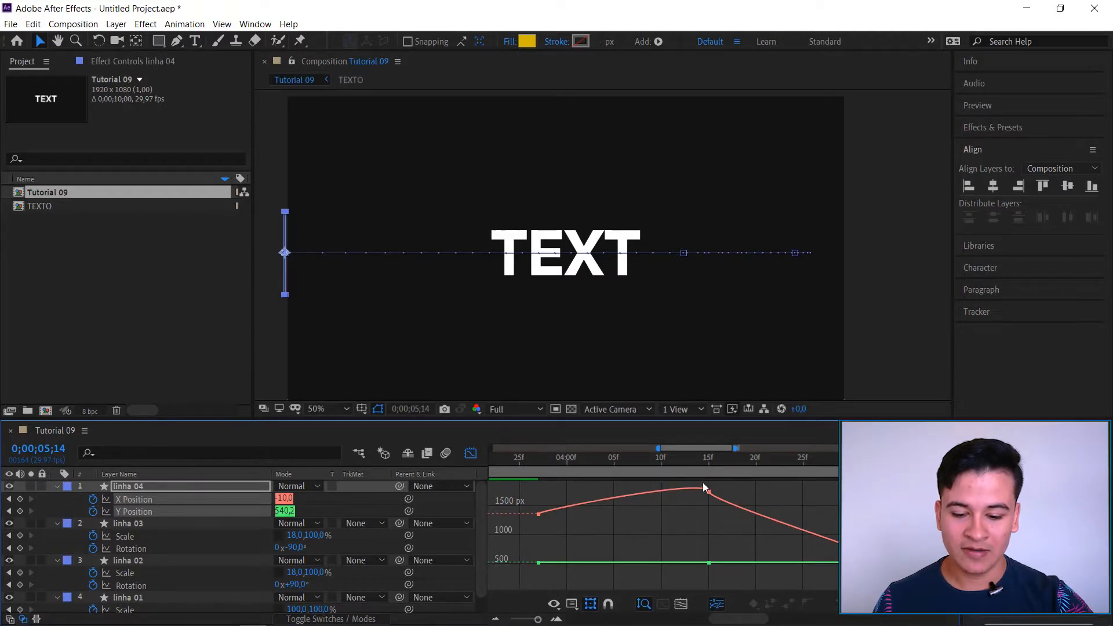
Try lengthening and flattening both X Position curve handles of linha 04 at the 0;00;04;15 keyframe.
mouse_move(709, 492)
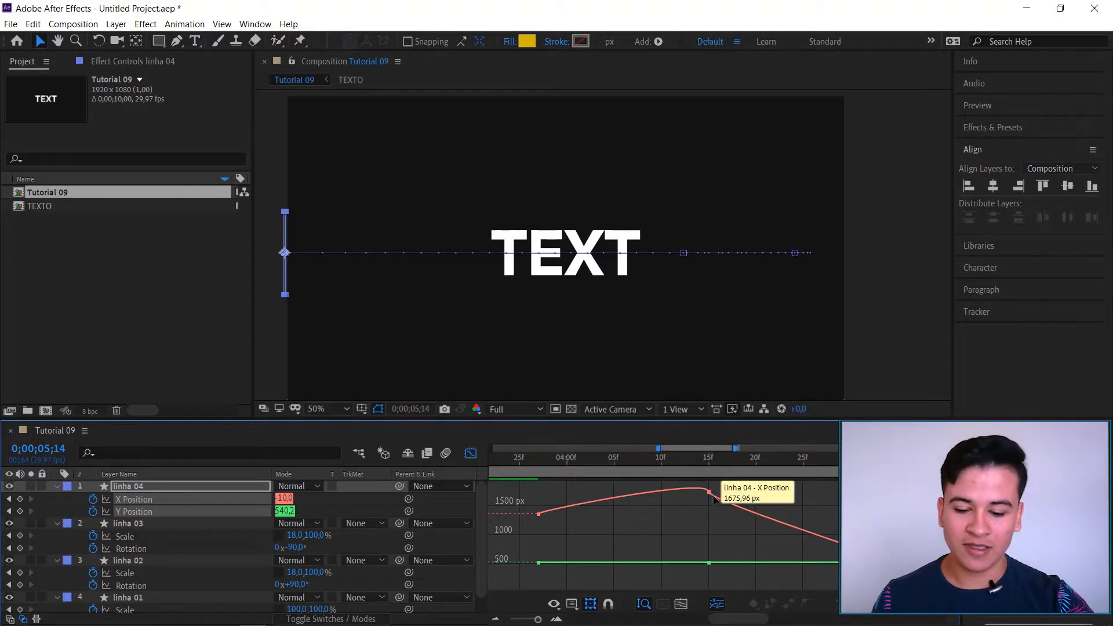
scroll(709, 493, down, 2)
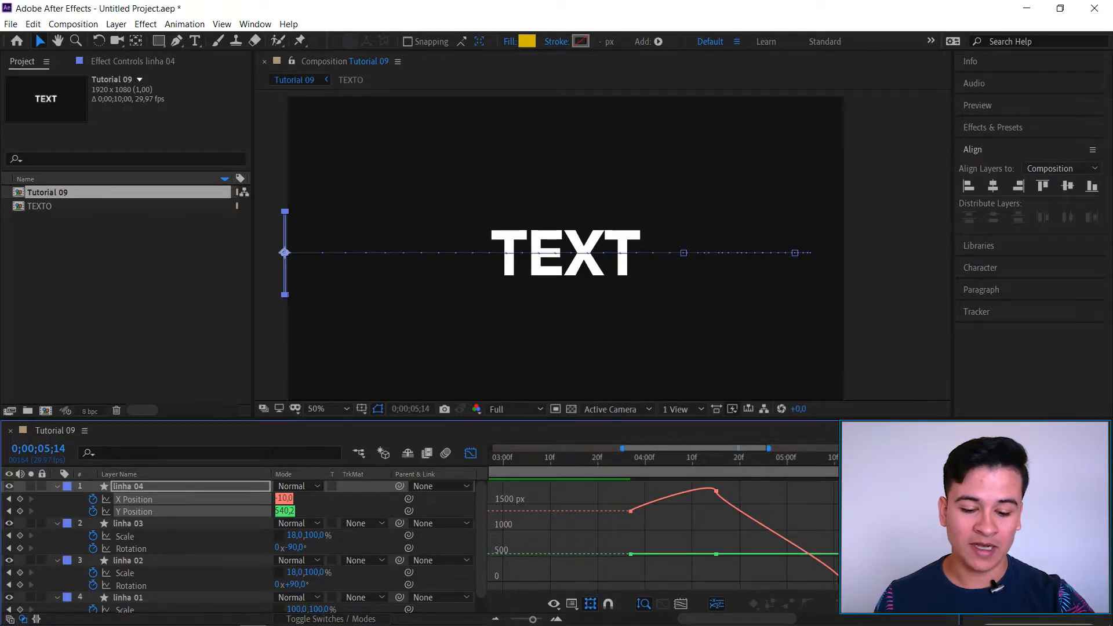
scroll(725, 503, up, 1)
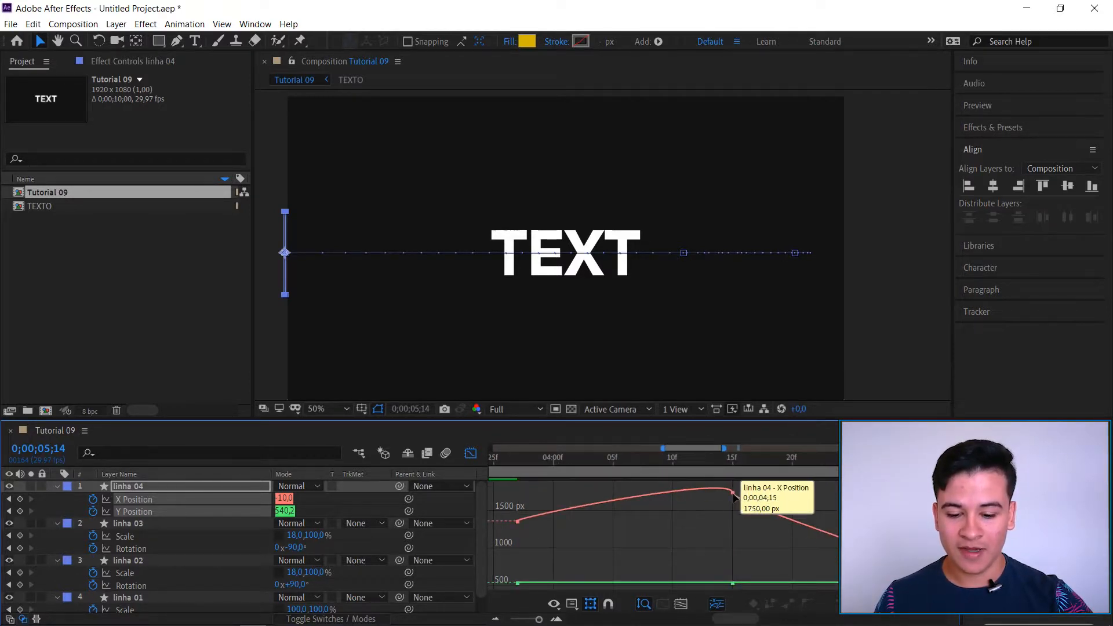
scroll(724, 495, up, 2)
click(725, 501)
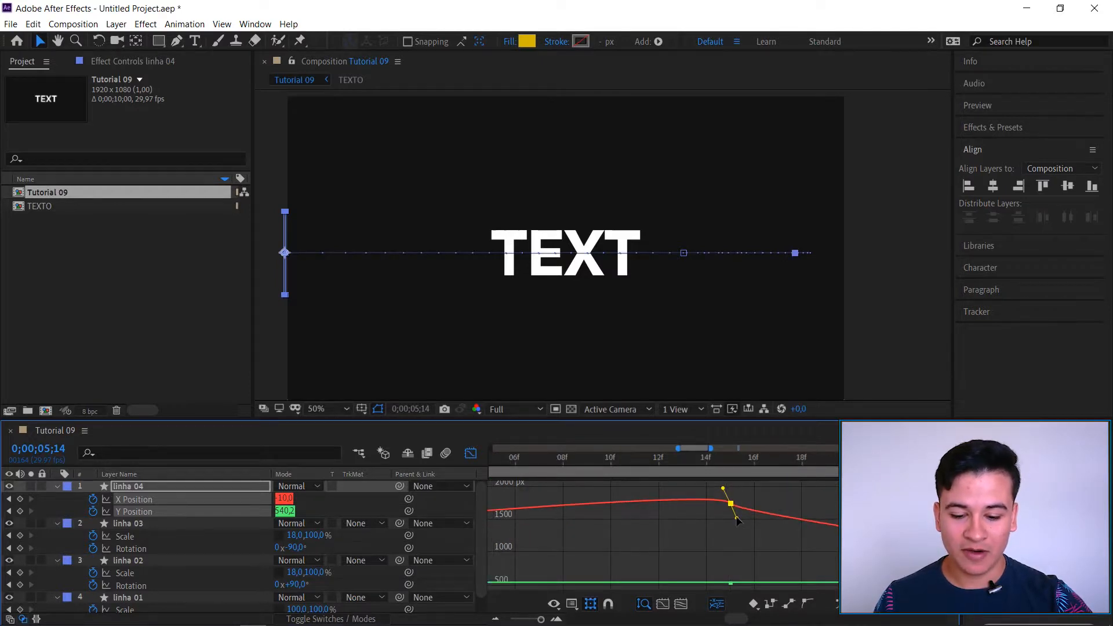
drag(736, 518, 822, 510)
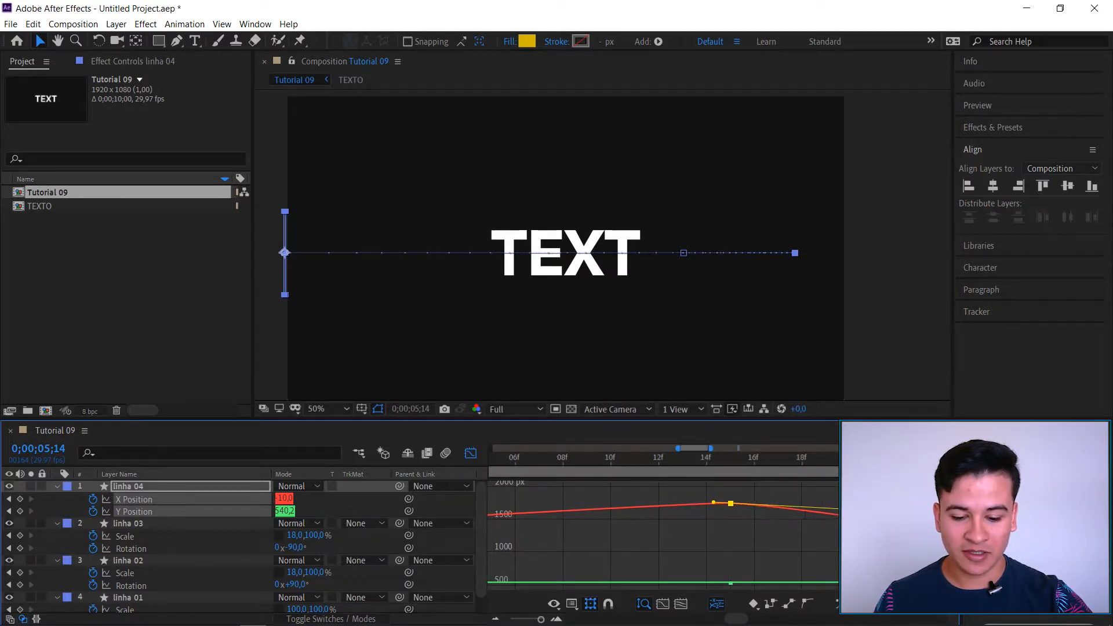
drag(713, 489, 602, 478)
scroll(722, 509, down, 2)
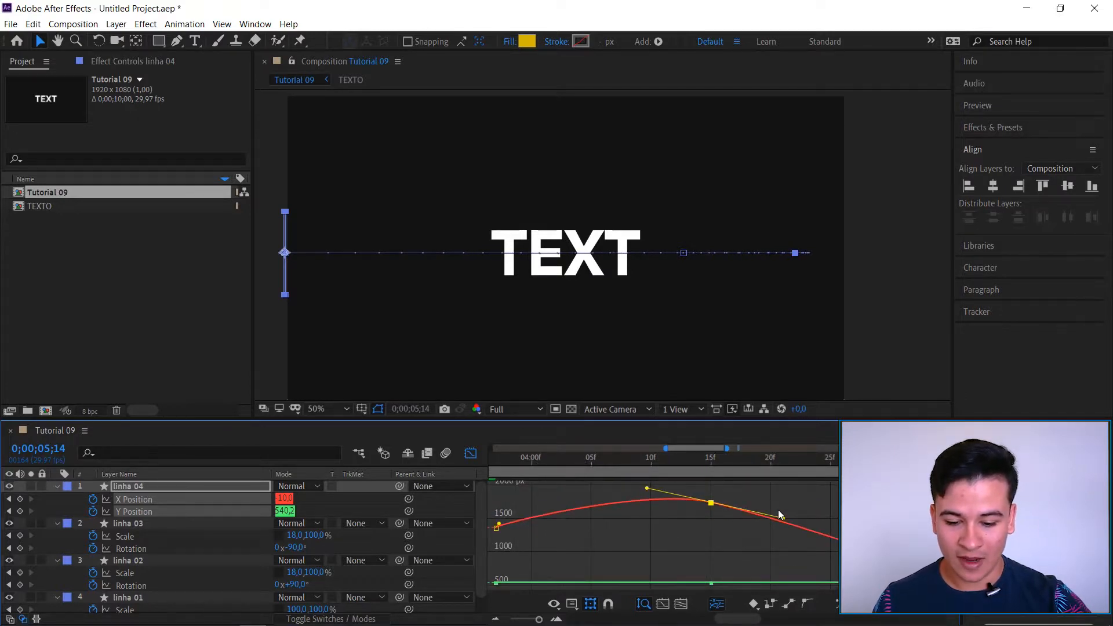
drag(789, 518, 812, 509)
drag(648, 490, 601, 489)
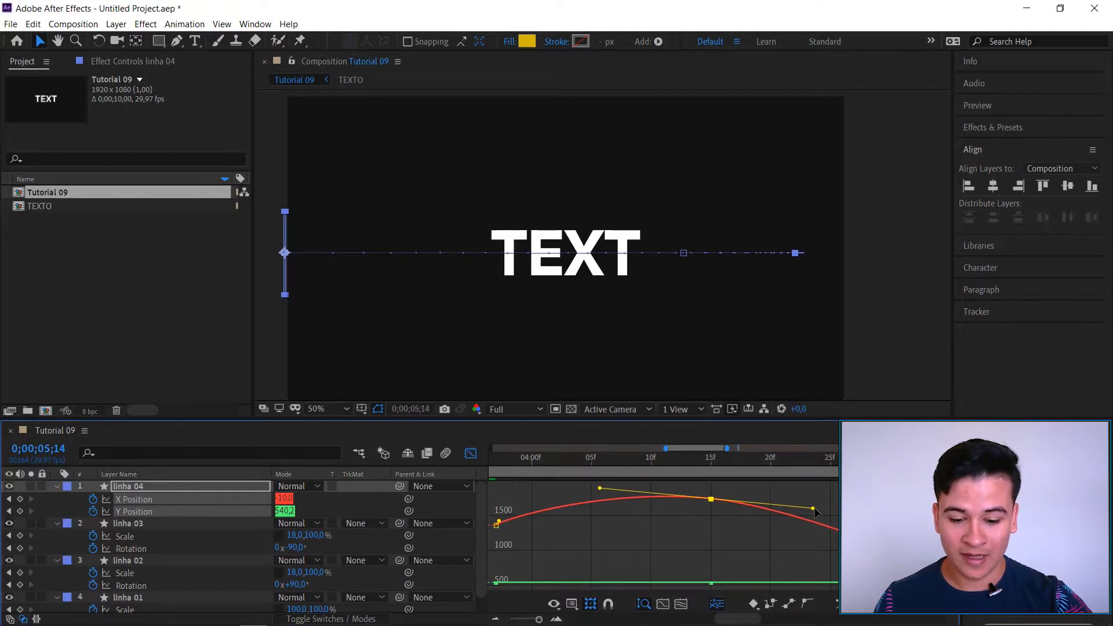
Review the adjusted X Position curve and preview linha 04's motion from 0;00;03;22.
scroll(834, 512, down, 5)
scroll(732, 523, up, 4)
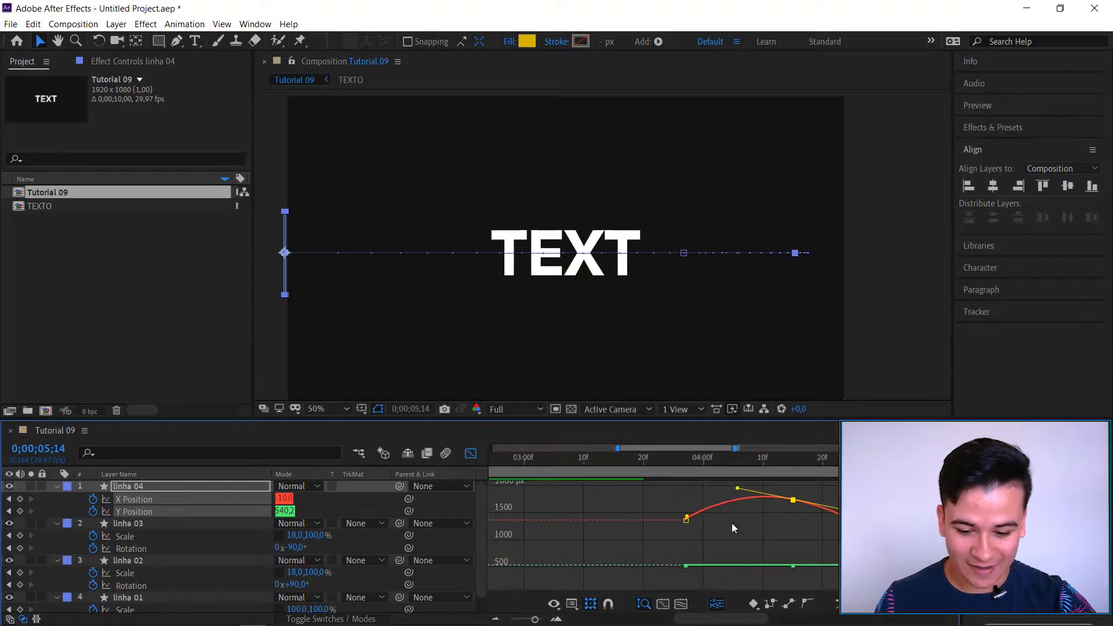
scroll(775, 497, down, 3)
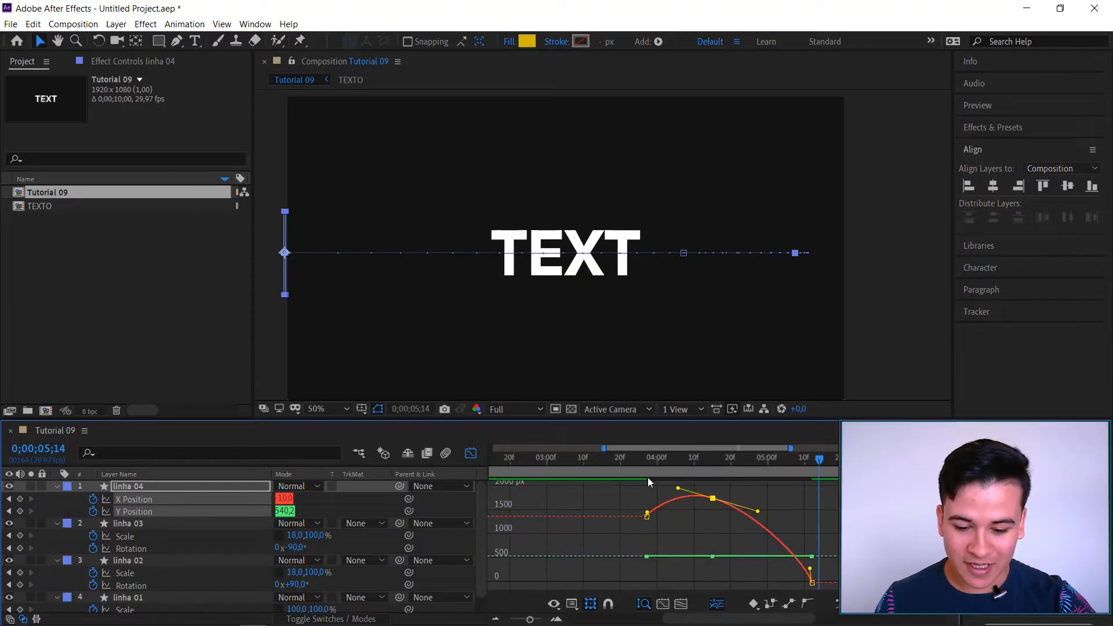
click(628, 457)
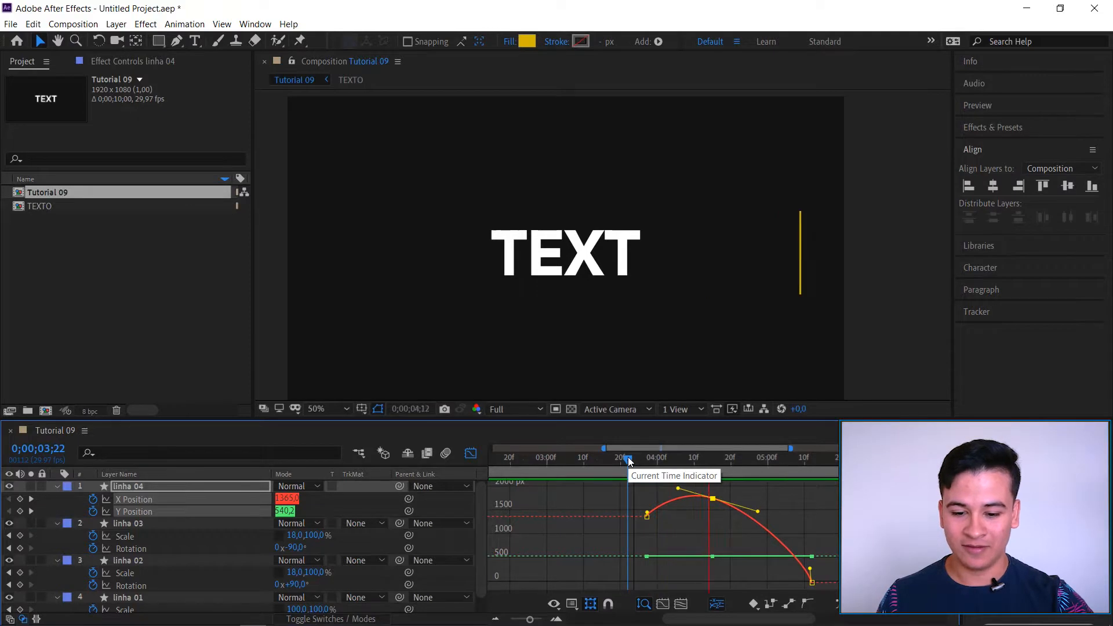
key(space)
key(space)
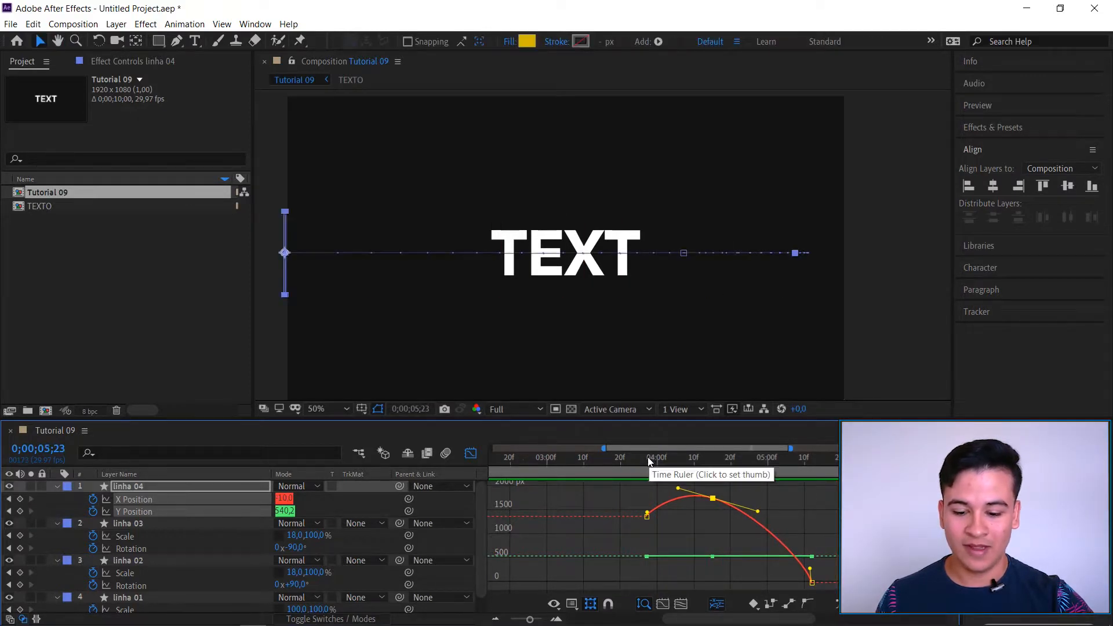
Undo the X Position handle adjustments and the separation of linha 04's Position dimensions.
key(ctrl+z)
key(ctrl+z)
key(ctrl+z)
key(ctrl+z)
key(ctrl+z)
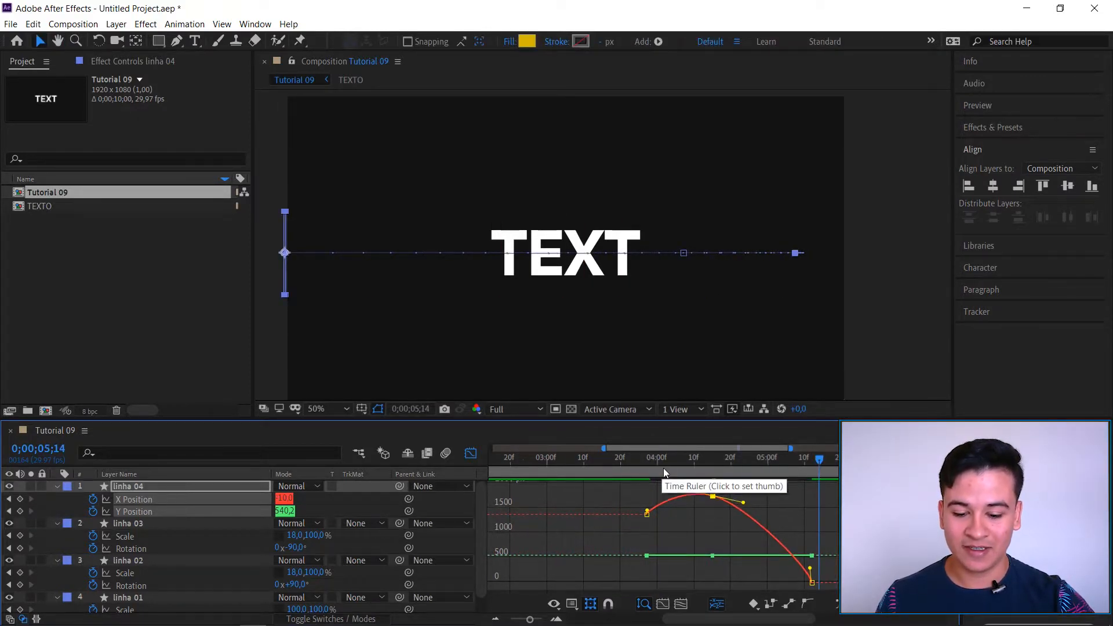
key(ctrl+z)
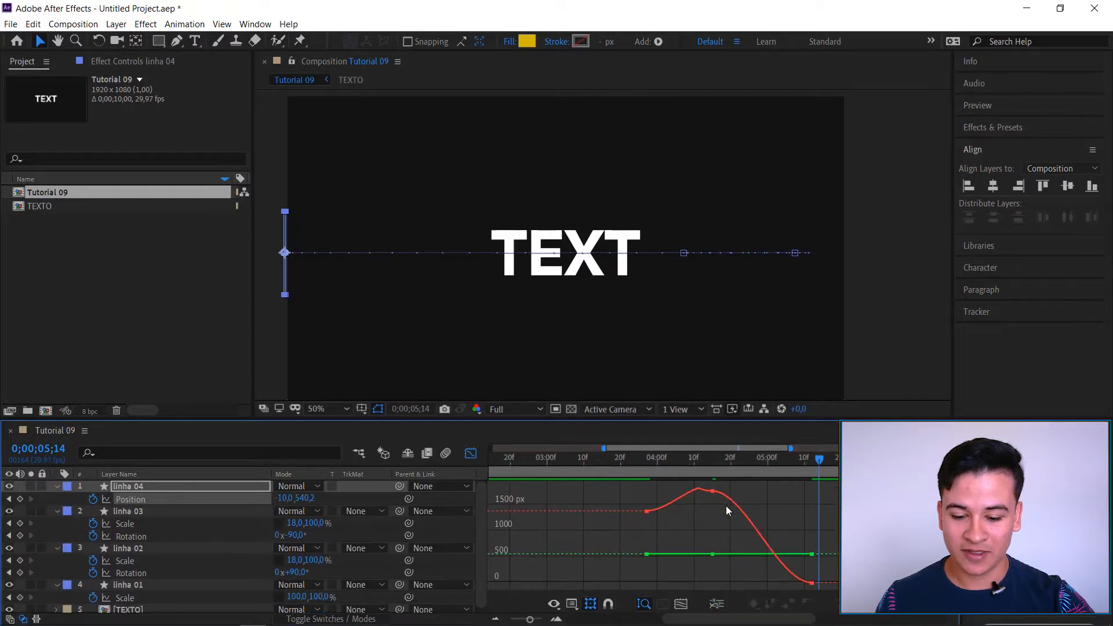
Preview linha 04's motion with the unseparated Position curve from 0;00;03;23.
click(644, 458)
drag(644, 460, 631, 465)
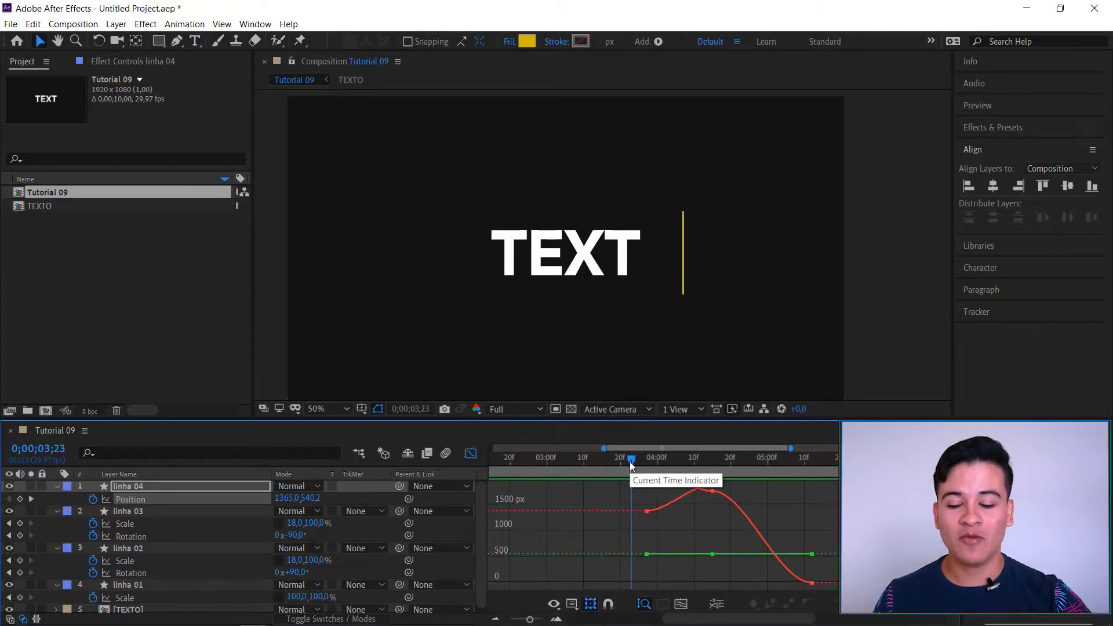
key(space)
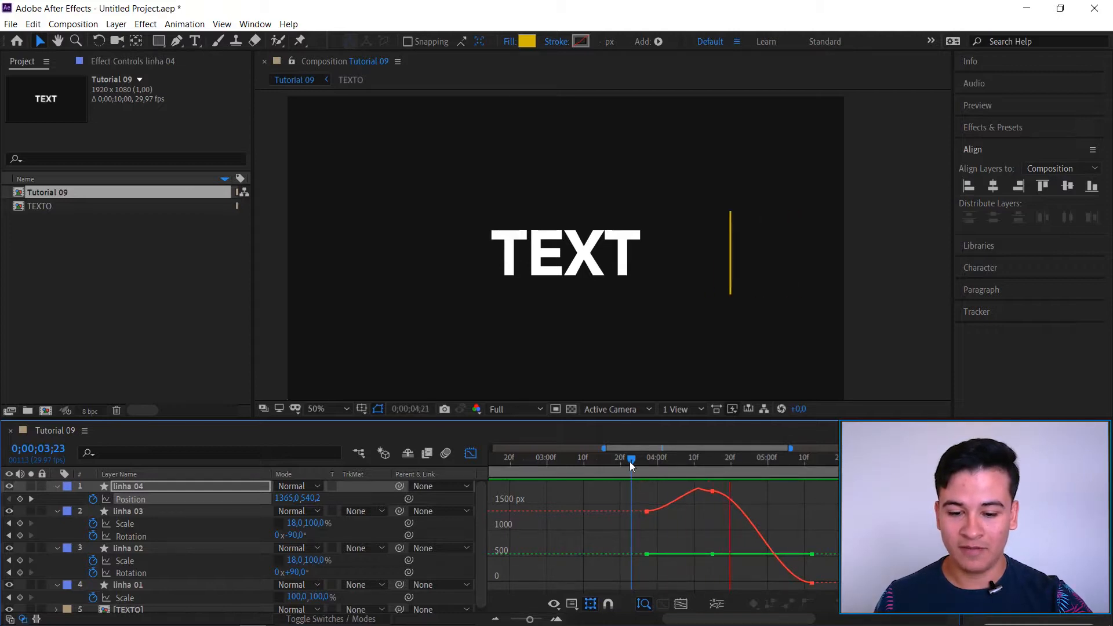
drag(631, 462, 645, 465)
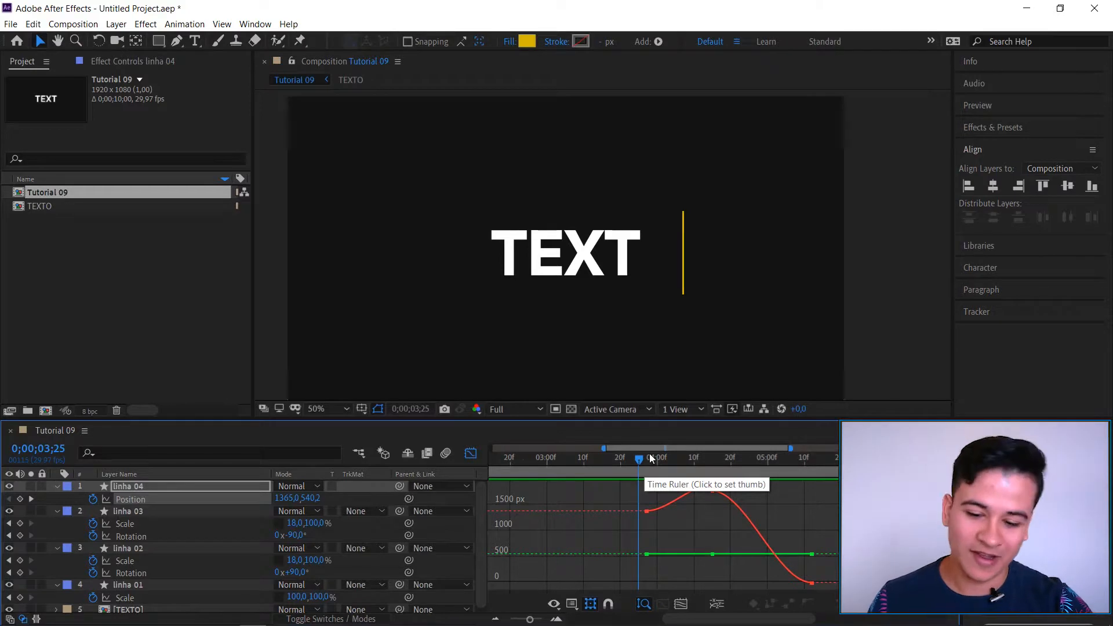
Separate linha 04's Position dimensions and smooth the X Position curve with long handles on both sides of the 0;00;04;15 keyframe.
right_click(184, 499)
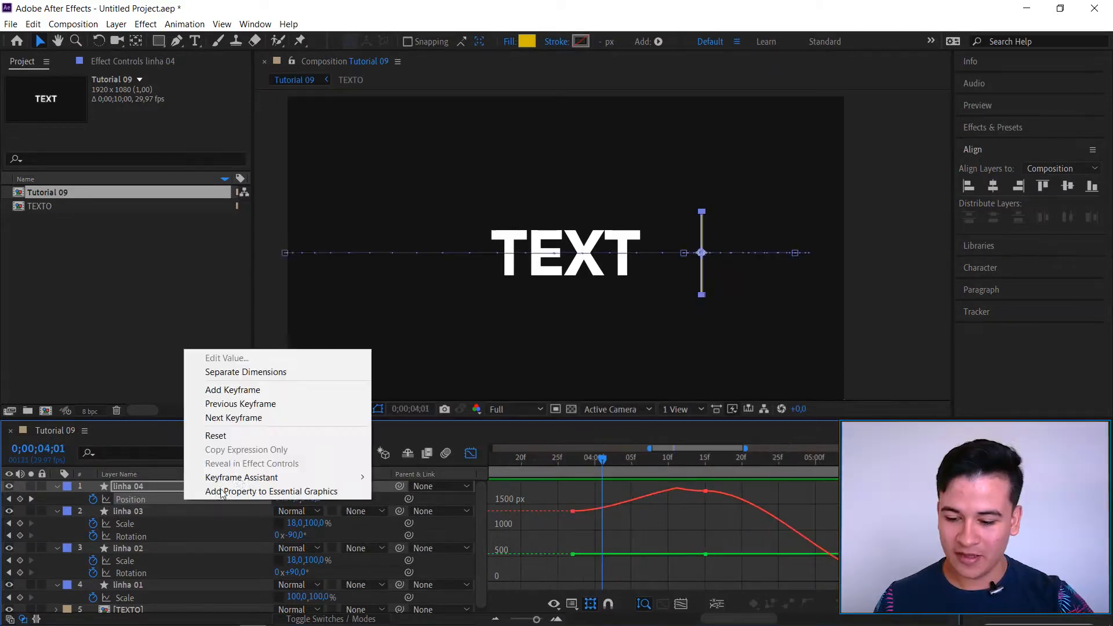
click(244, 373)
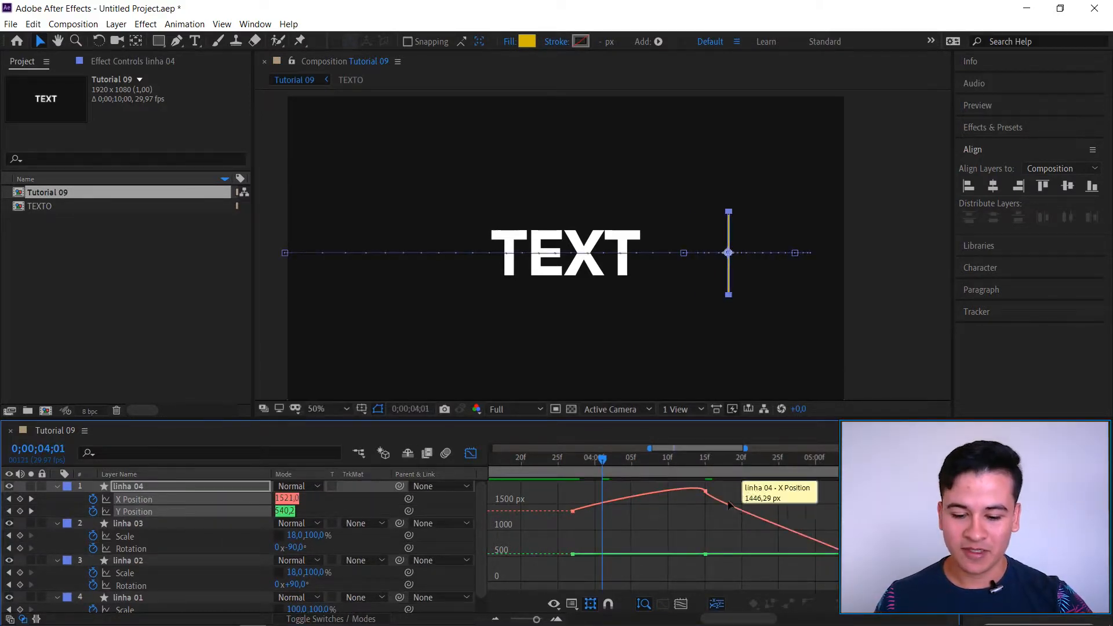
click(705, 492)
drag(707, 511, 752, 510)
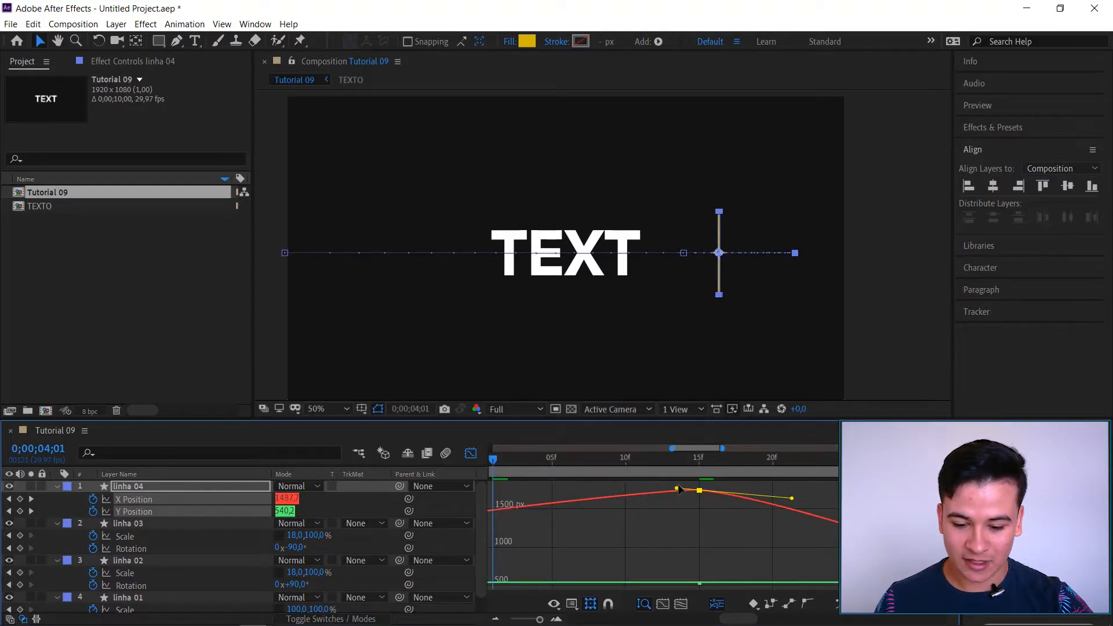
drag(676, 488, 565, 482)
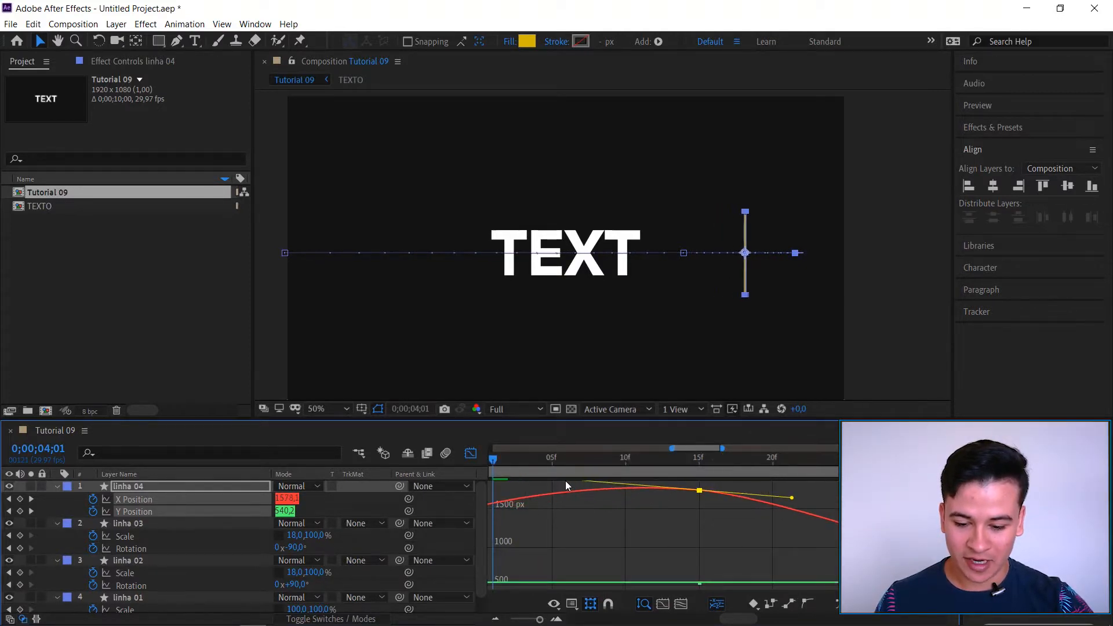
drag(800, 510, 825, 513)
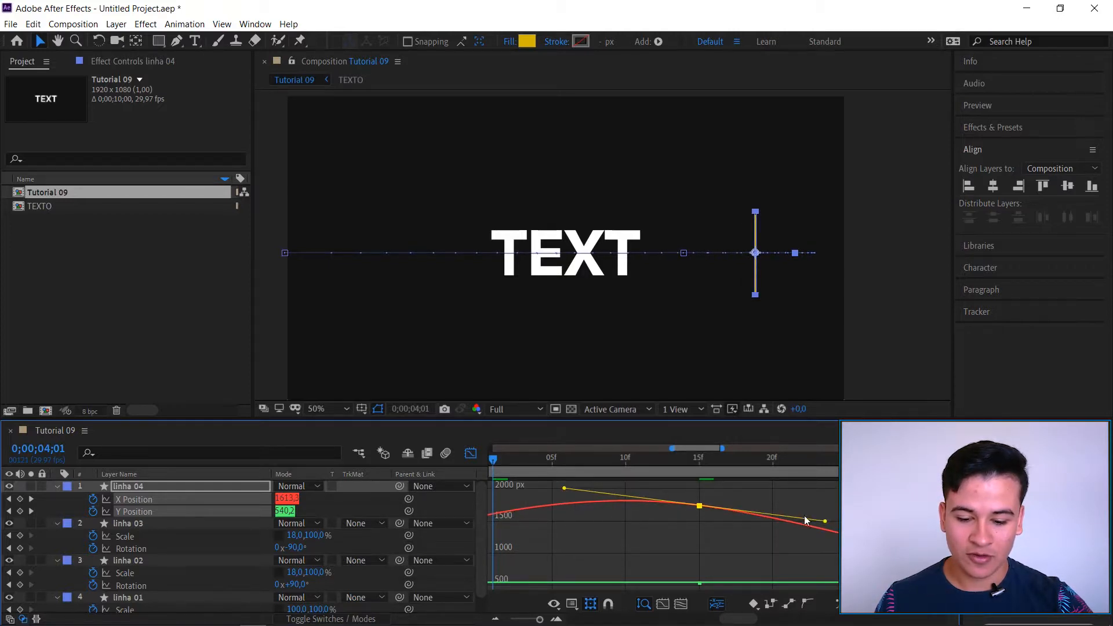
drag(827, 524, 826, 521)
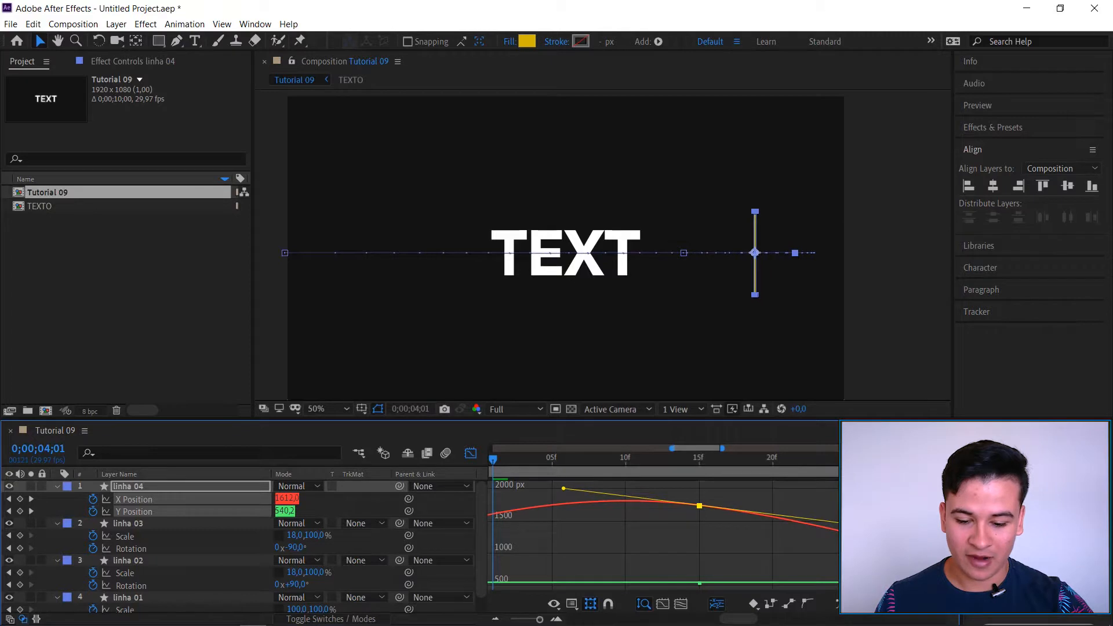
Ease linha 04's X Position out of its first keyframe and lengthen the incoming handle of its last keyframe.
scroll(810, 551, down, 2)
scroll(739, 503, up, 2)
scroll(739, 503, down, 2)
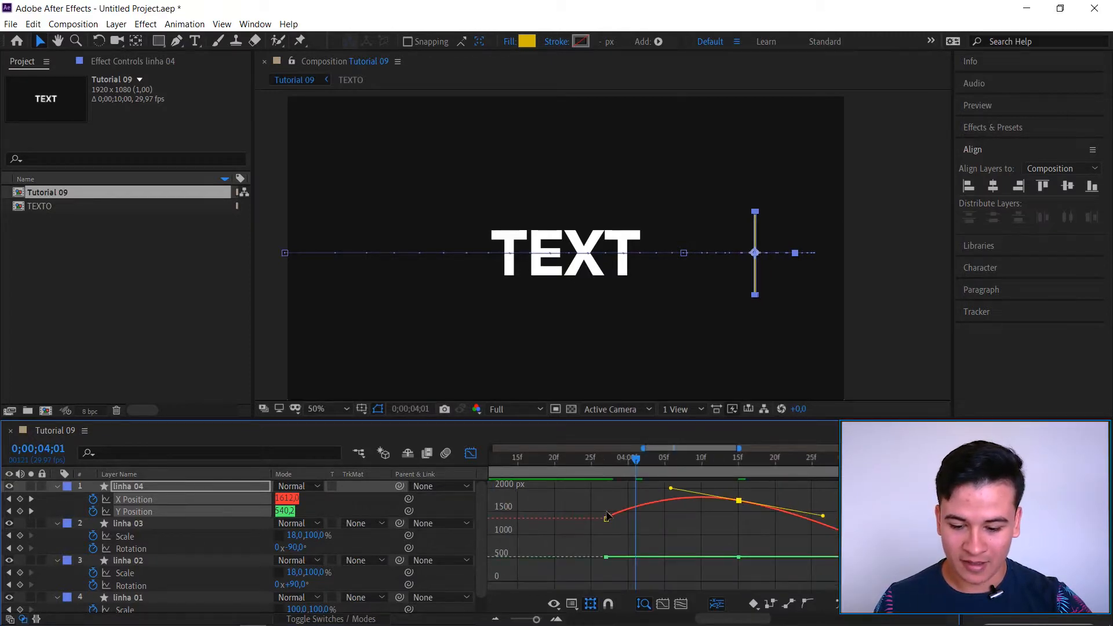
drag(608, 515, 662, 506)
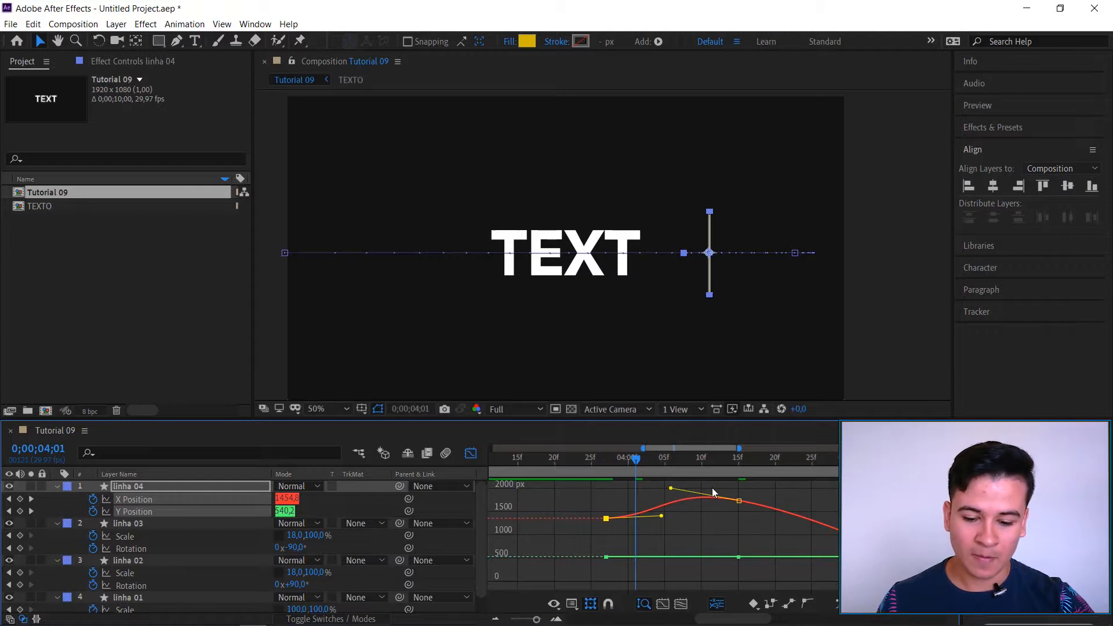
key(minus)
key(equal)
key(equal)
drag(834, 577, 761, 573)
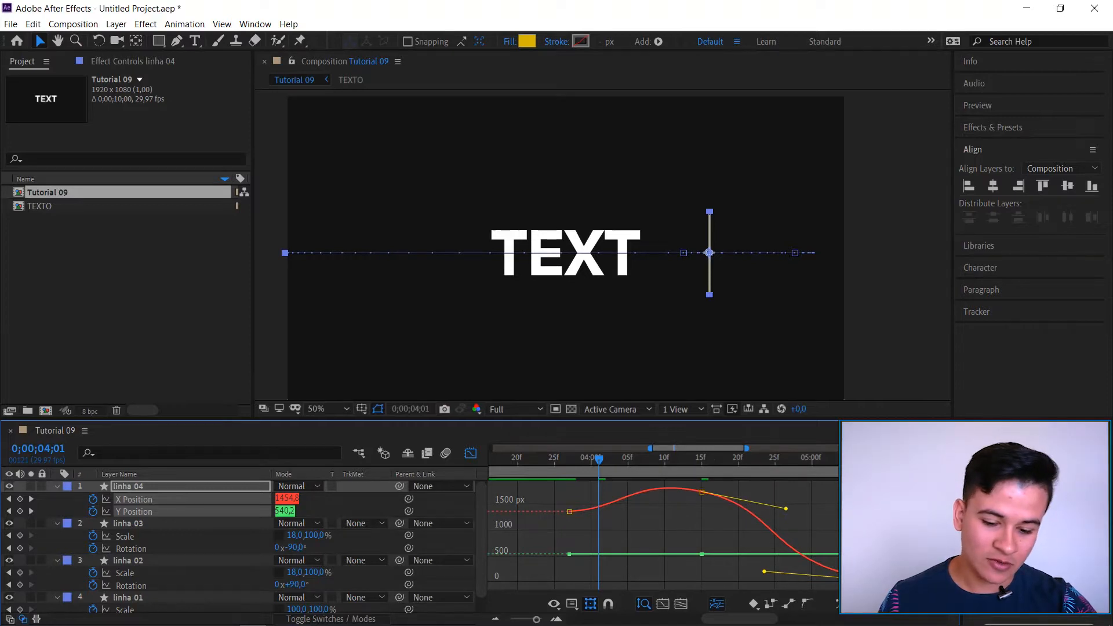
drag(762, 574, 754, 574)
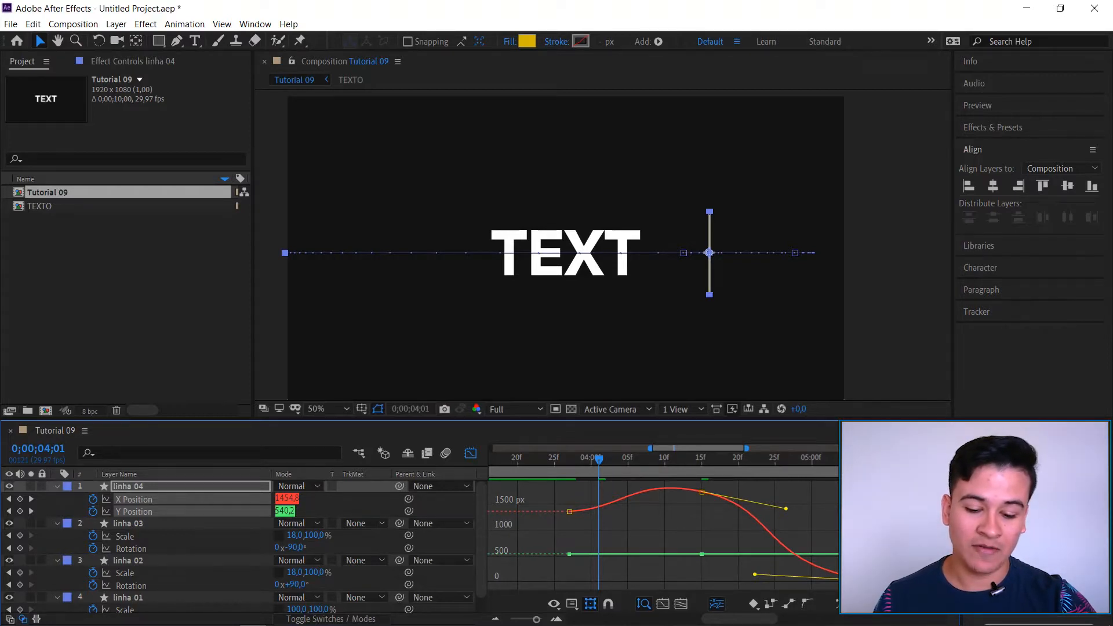
Shorten the incoming X Position handle at the 0;00;04;15 keyframe and preview linha 04's motion from 0;00;03;23 in the layer timeline.
click(702, 492)
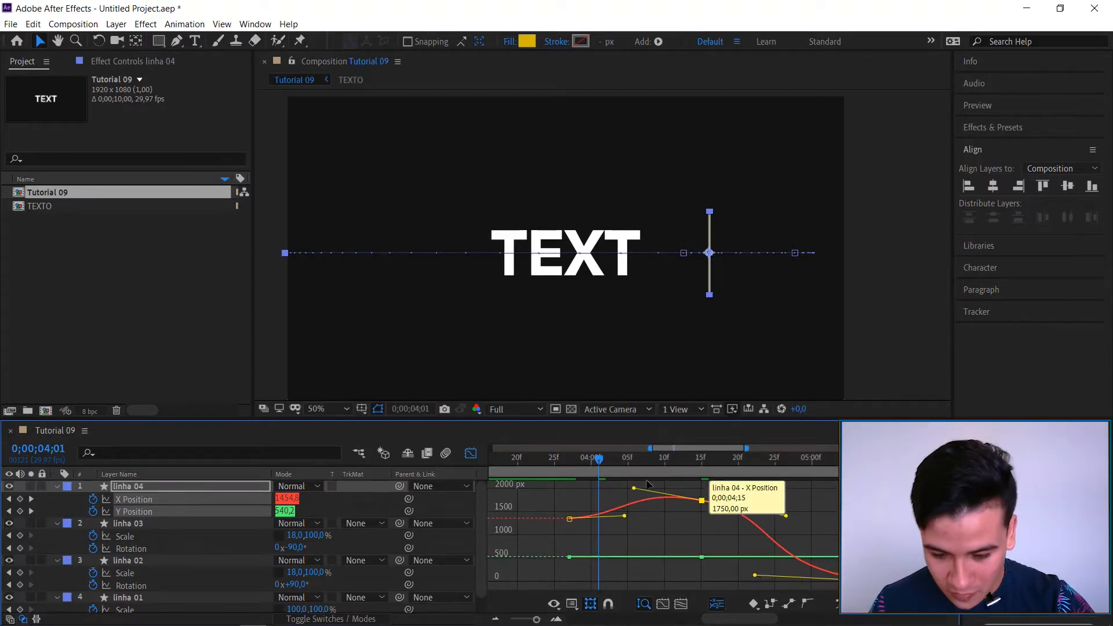
drag(636, 491, 648, 488)
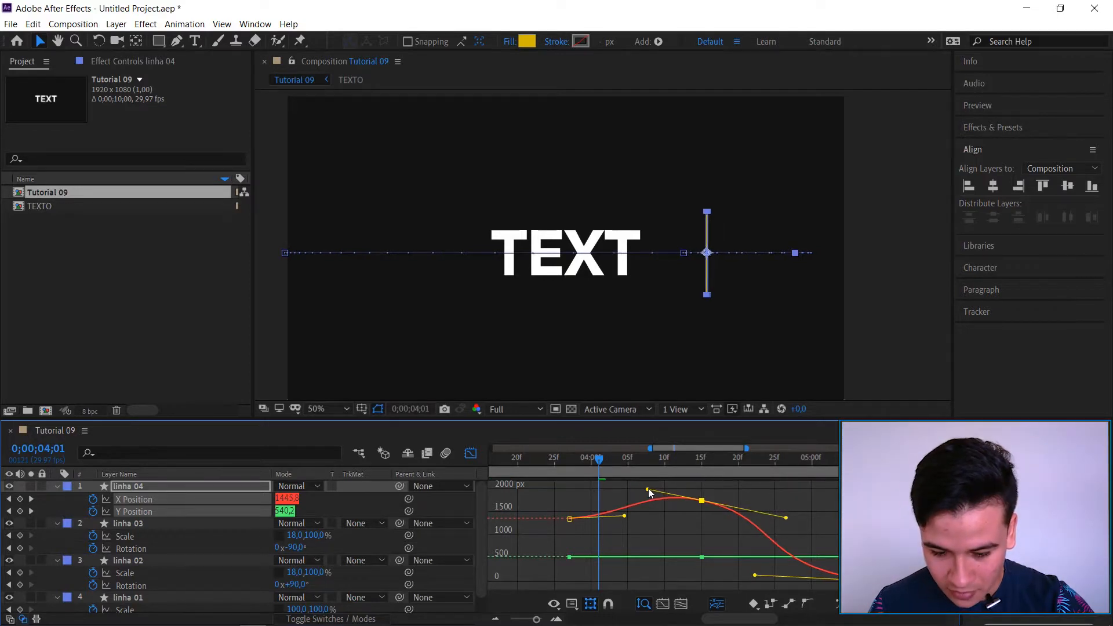
click(470, 453)
click(538, 461)
key(minus)
key(minus)
click(646, 533)
key(space)
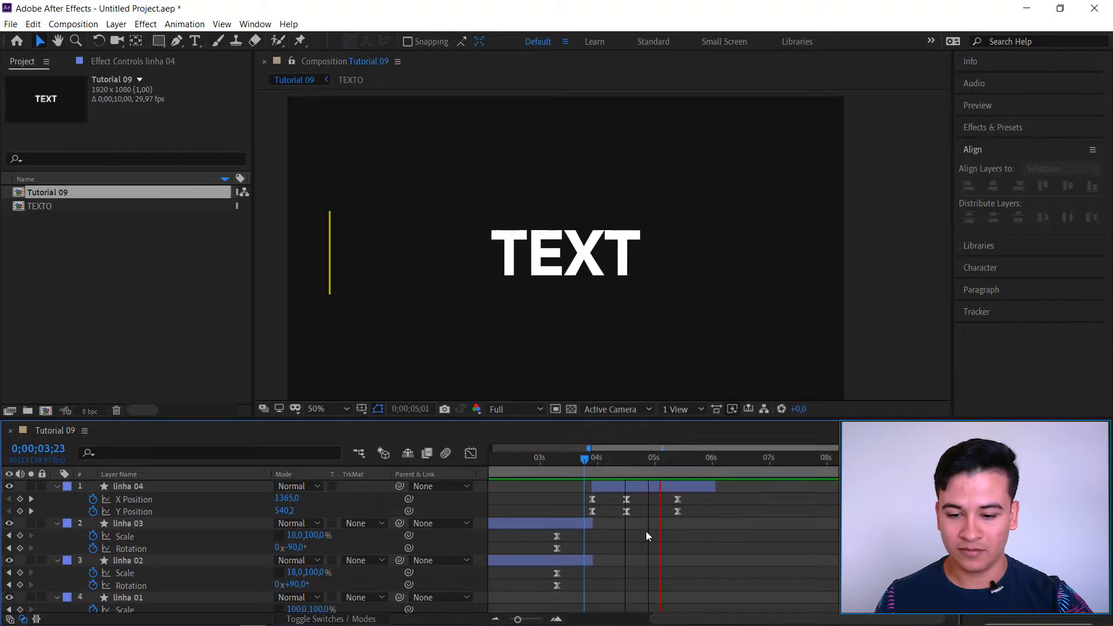
key(space)
Stretch all of linha 04's X and Y Position keyframes over a longer time span and preview from 0;00;03;25.
scroll(609, 508, up, 2)
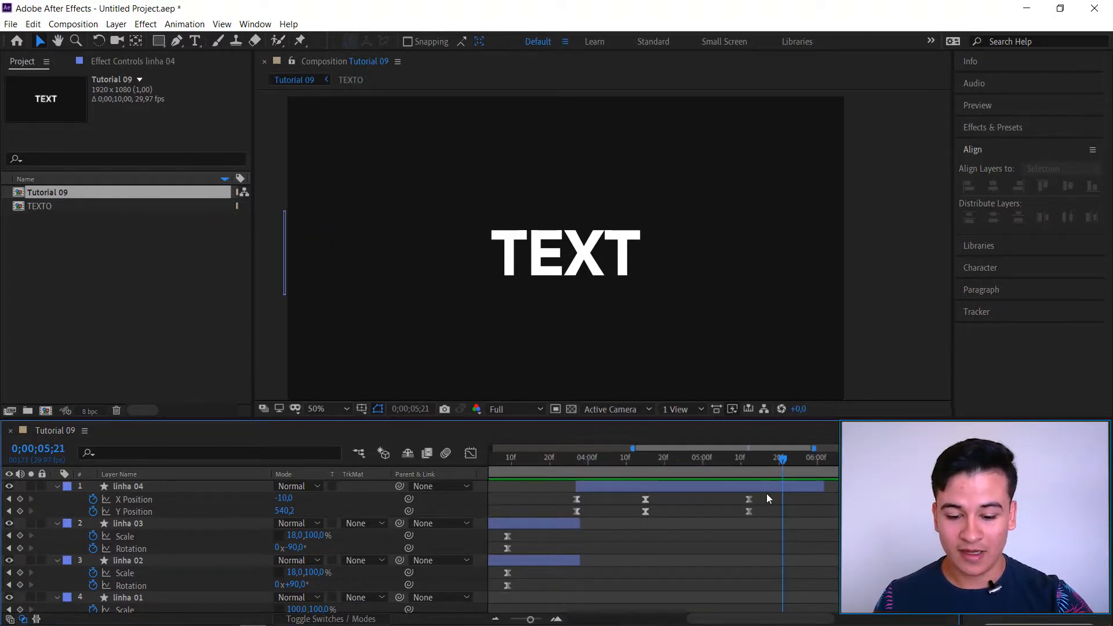
drag(764, 496, 548, 515)
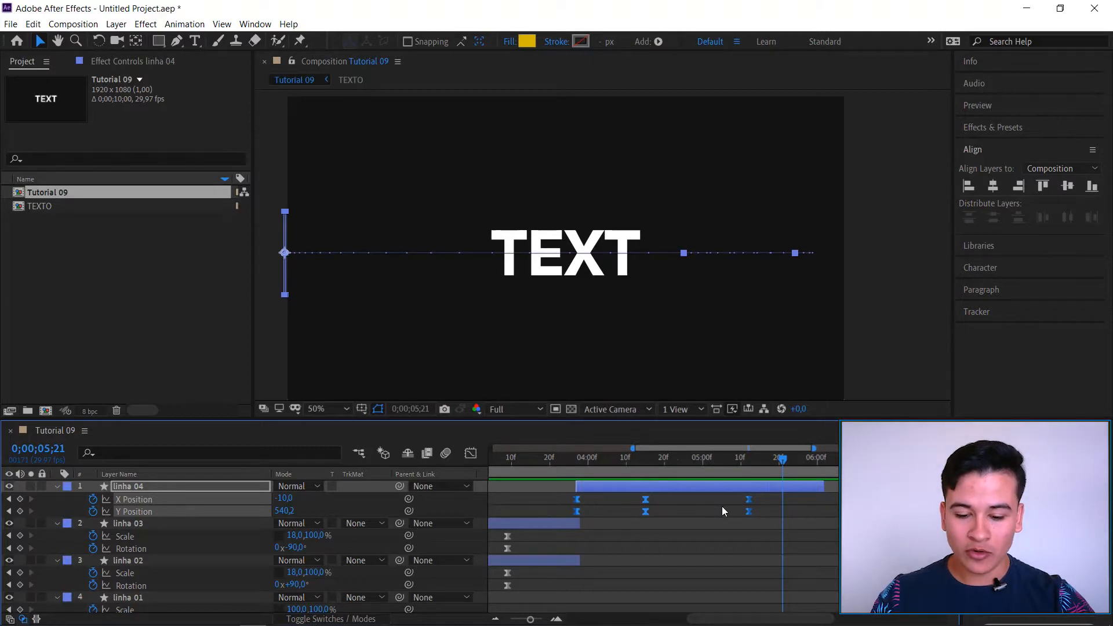
drag(748, 510, 838, 504)
scroll(641, 460, down, 2)
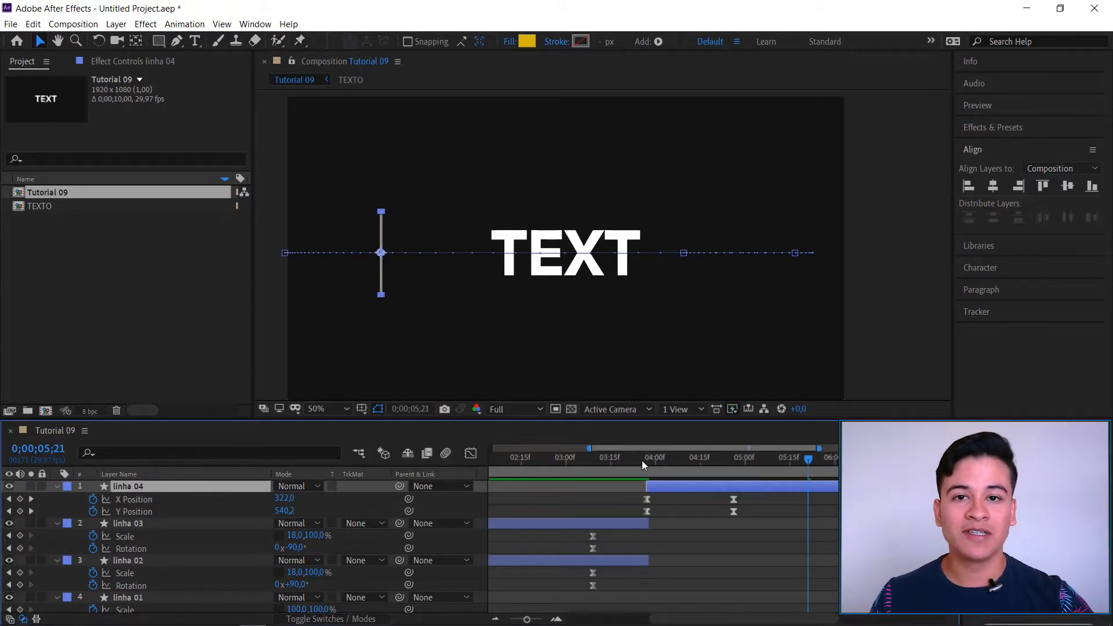
click(641, 458)
scroll(641, 457, down, 2)
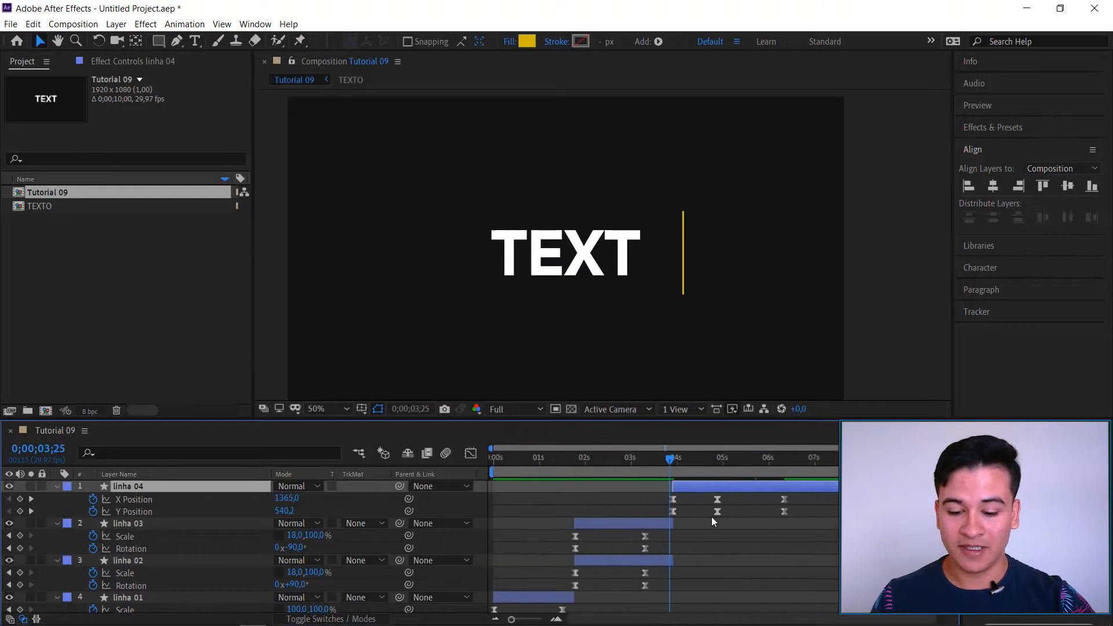
click(731, 536)
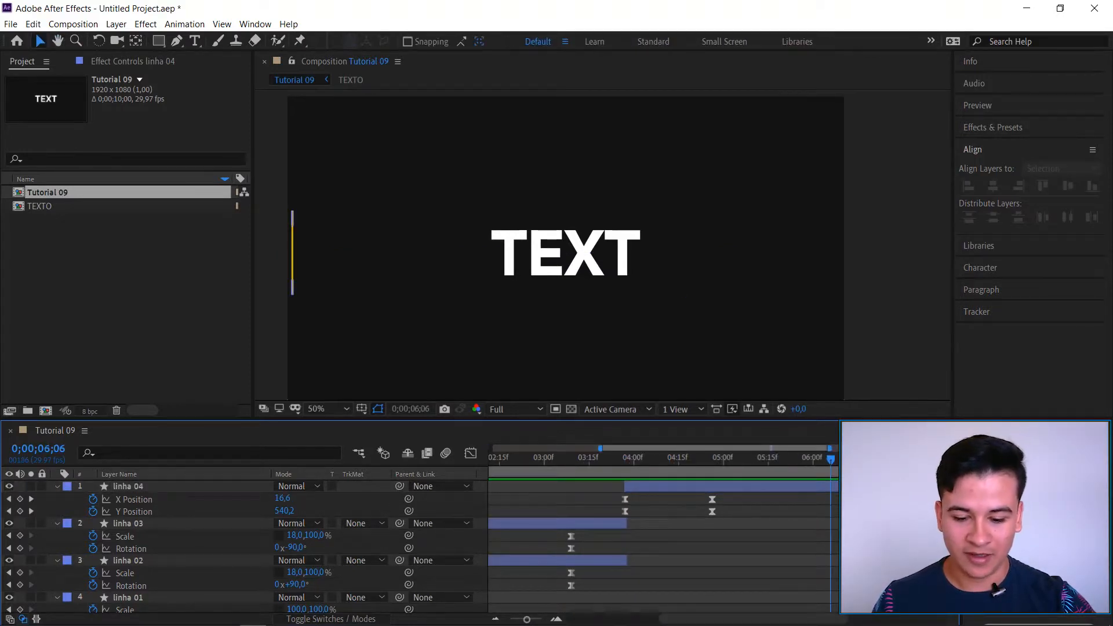
Move linha 04's last X and Y Position keyframes slightly earlier, to about 0;00;06;03, and preview from 0;00;03;24.
key(ctrl+v)
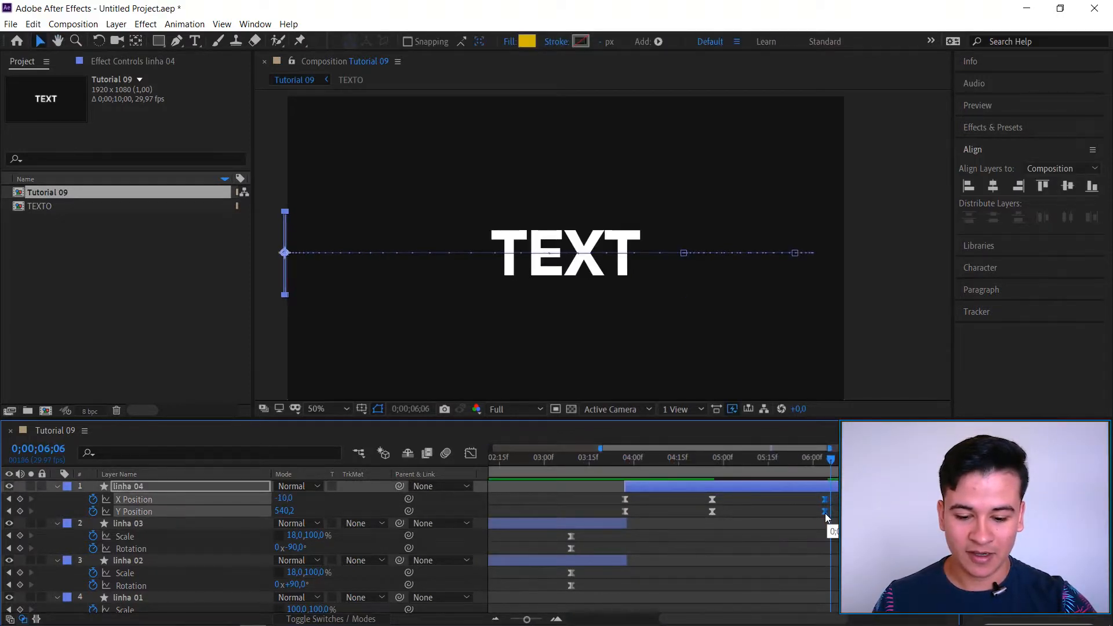
click(617, 461)
key(space)
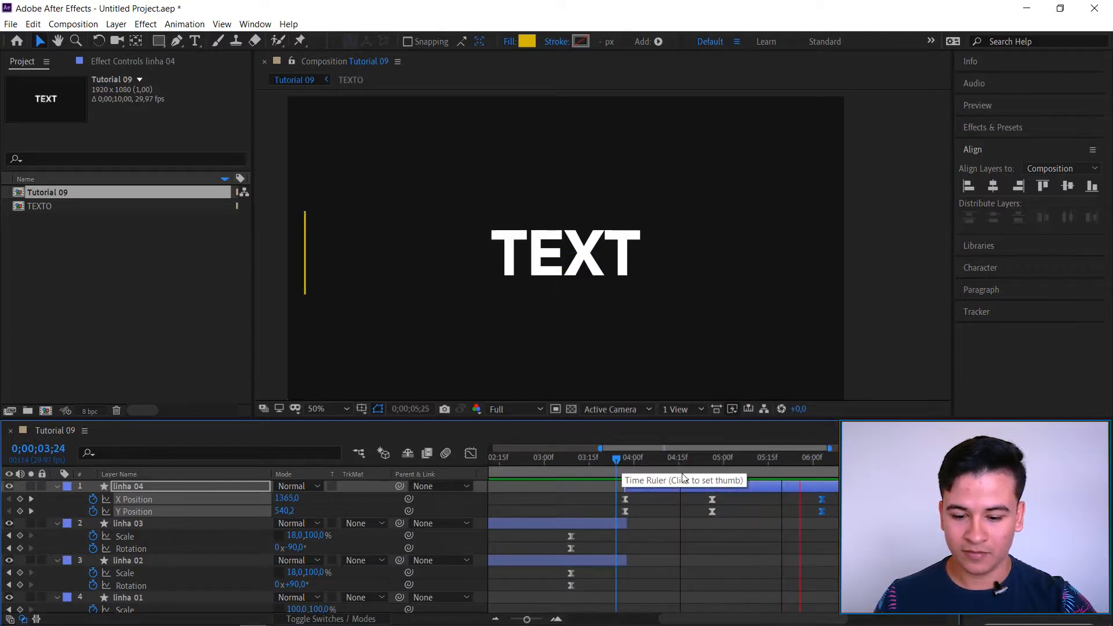
key(space)
Collapse the keyframed properties of all layers in the Tutorial 09 timeline.
key(minus)
click(605, 467)
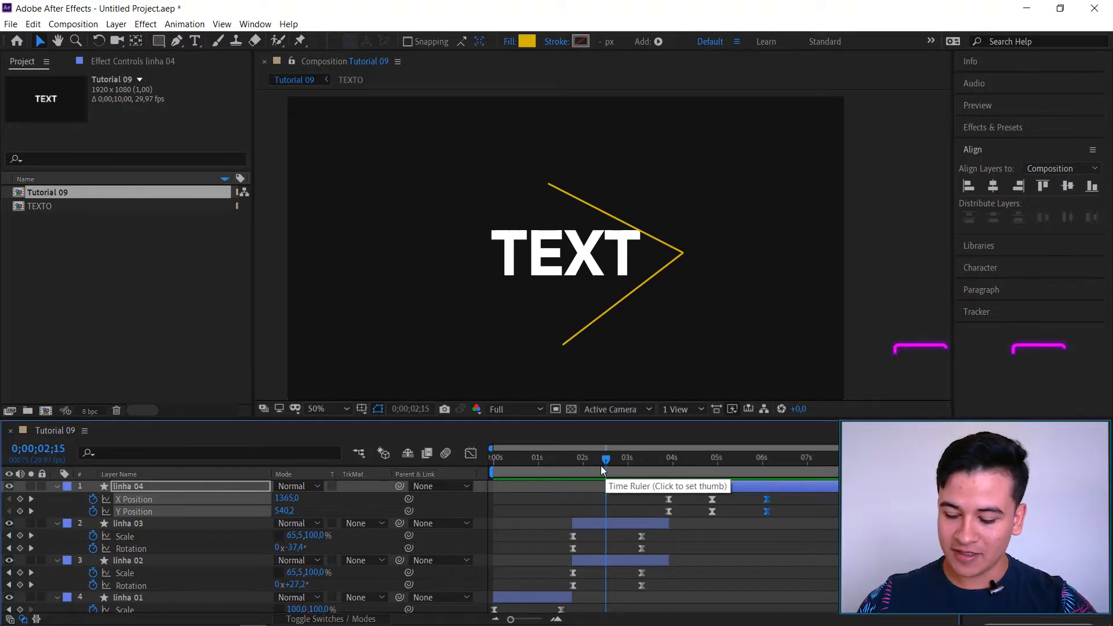
key(ctrl+a)
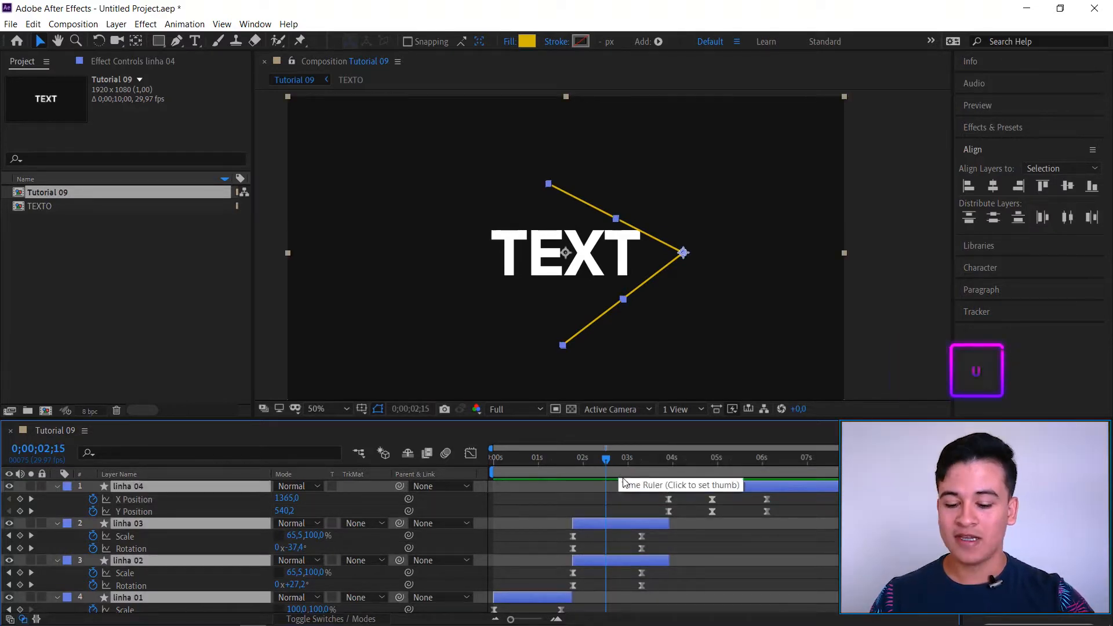
key(u)
click(299, 555)
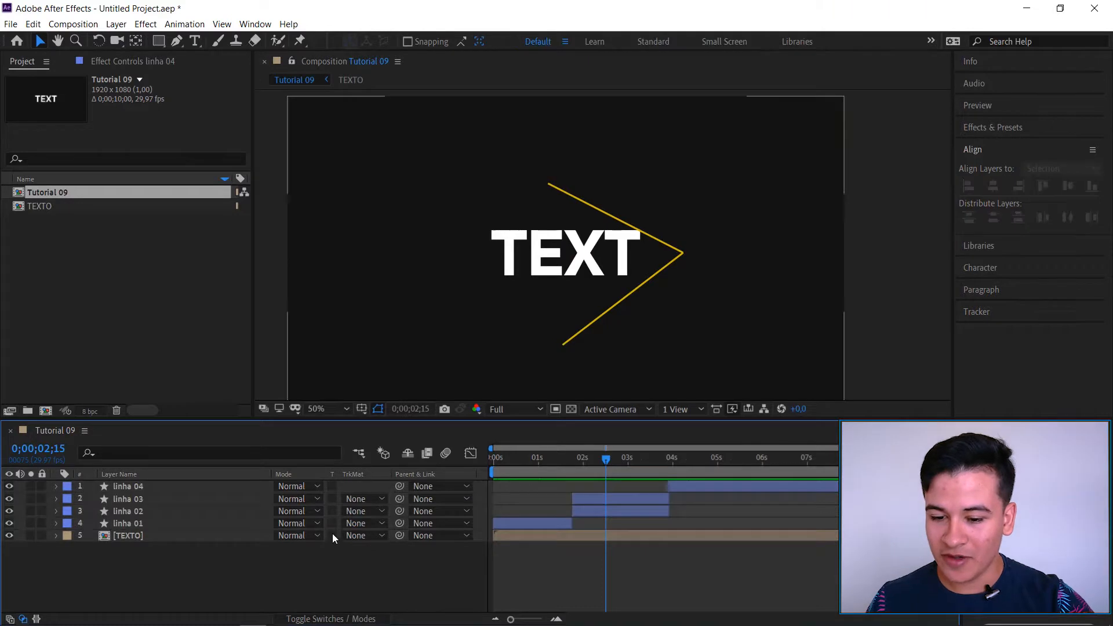
At 0;00;01;21, draw a grey 7E7E7E rectangle extending upward from the yellow line to cover the upper half of TEXT.
click(569, 462)
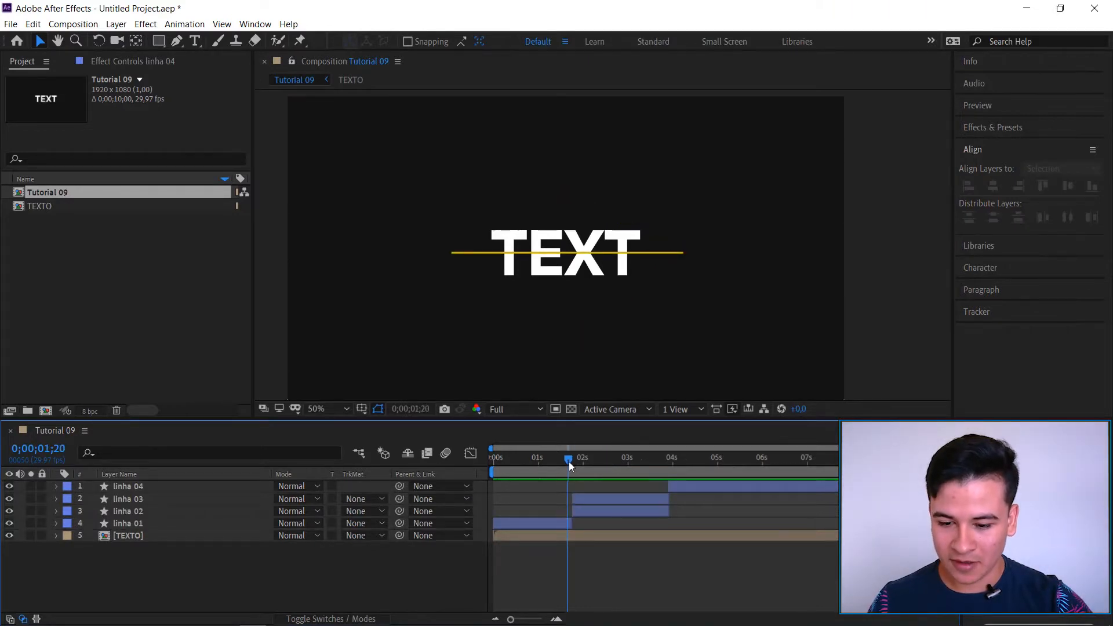
scroll(480, 293, up, 2)
drag(507, 295, 495, 293)
click(431, 567)
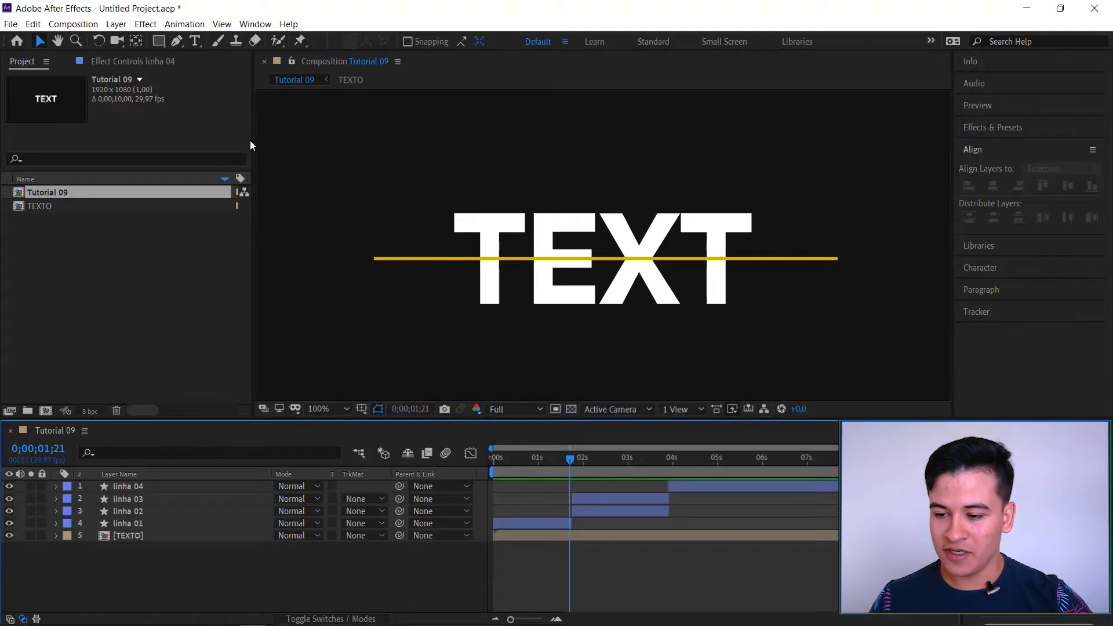
click(158, 41)
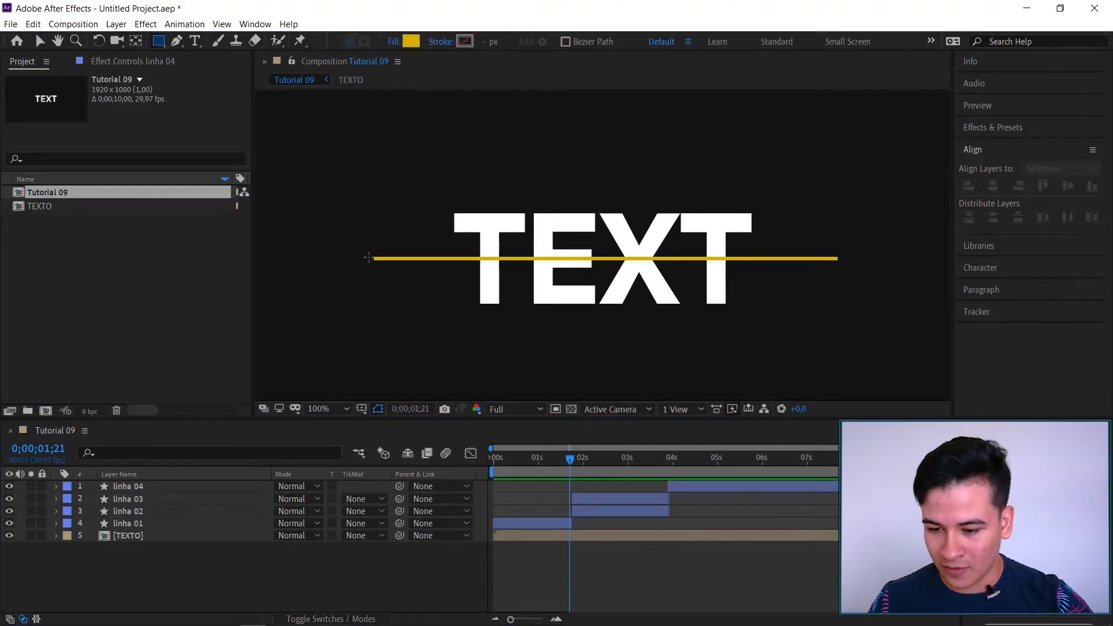
drag(369, 258, 840, 216)
key(ctrl+z)
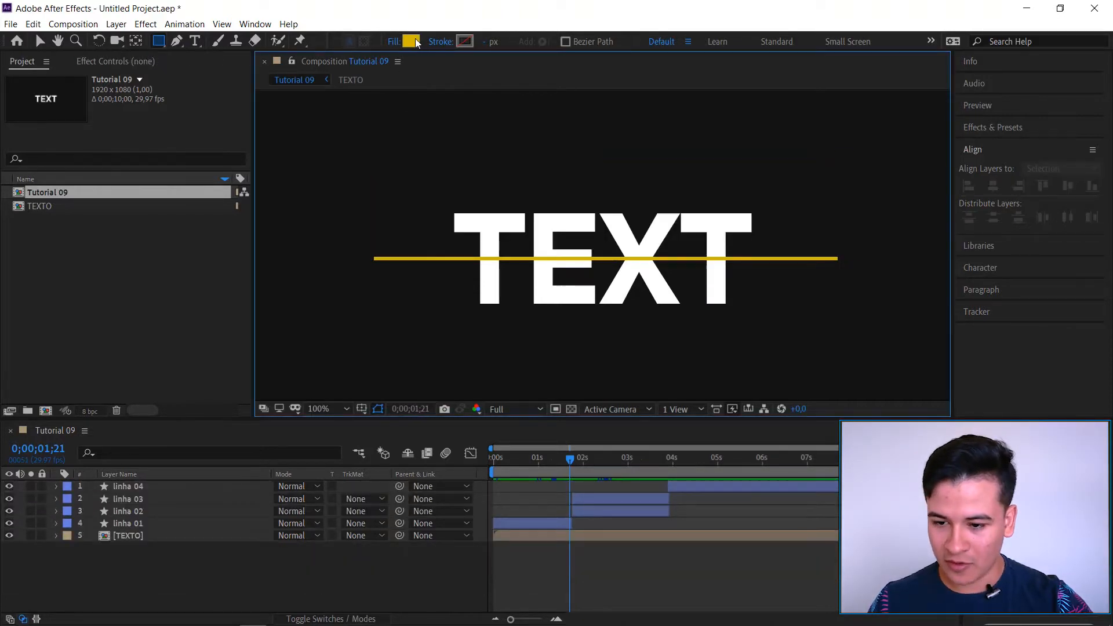
click(411, 41)
drag(113, 258, 76, 291)
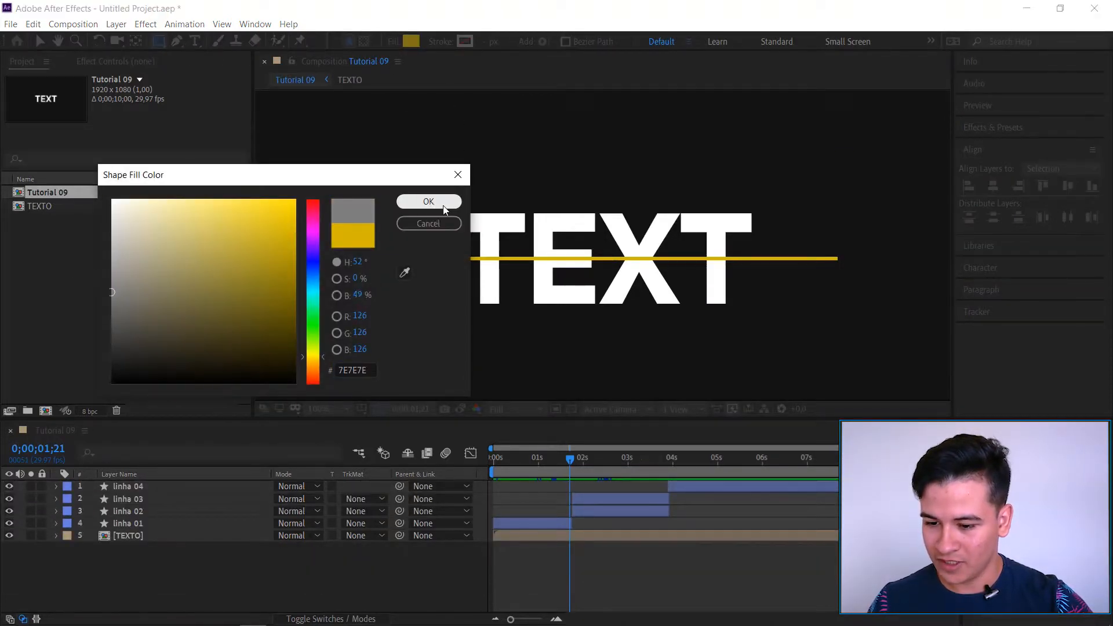
click(428, 201)
mouse_move(368, 257)
mouse_down()
mouse_move(864, 227)
mouse_move(896, 198)
mouse_move(847, 131)
mouse_up()
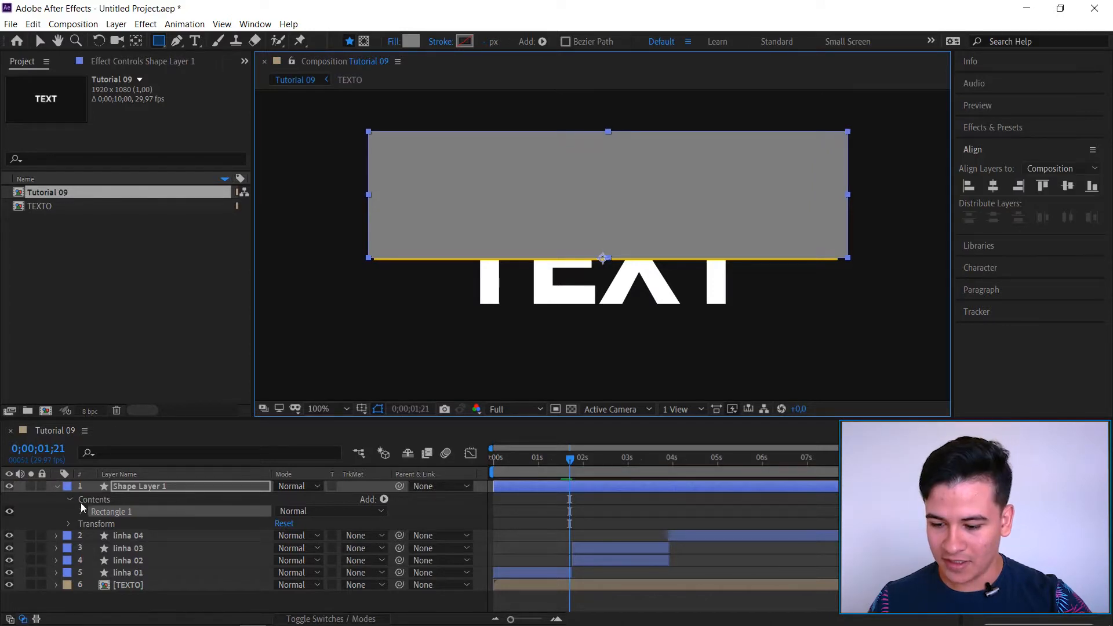
Collapse the new rectangle layer, rename it mask 01 and return to the Selection tool.
click(56, 485)
key(Return)
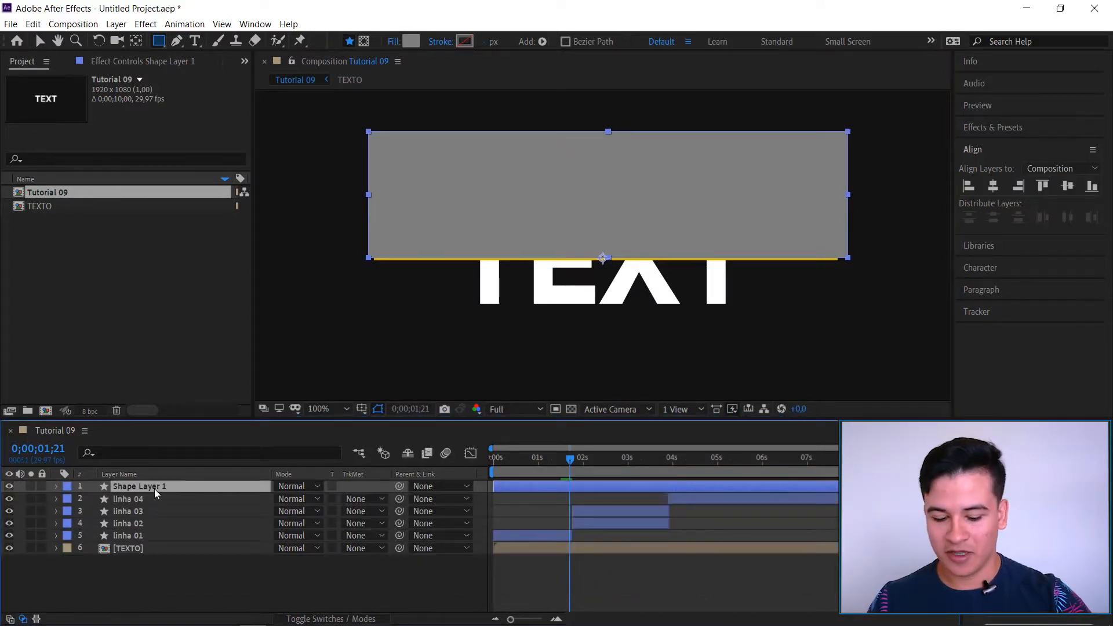
text(mask 01)
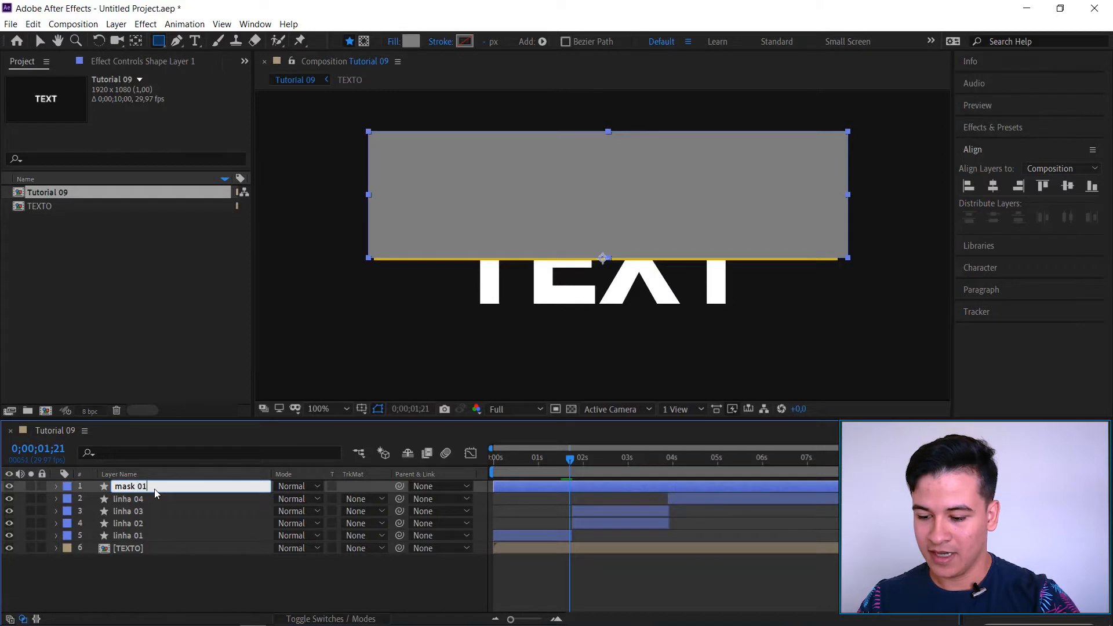
key(Return)
click(132, 488)
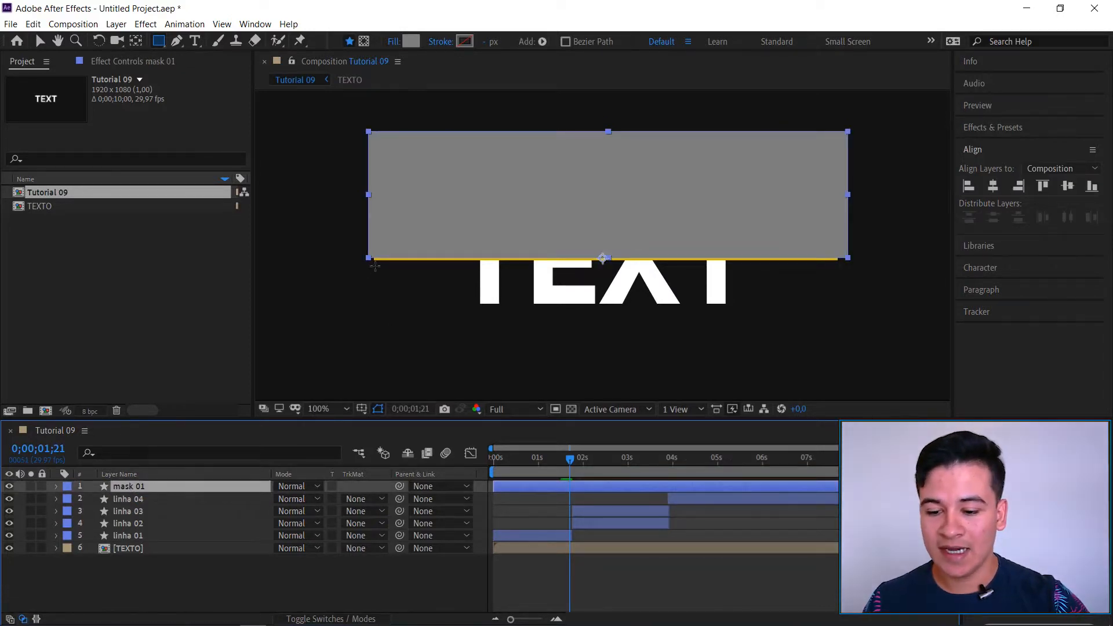
key(v)
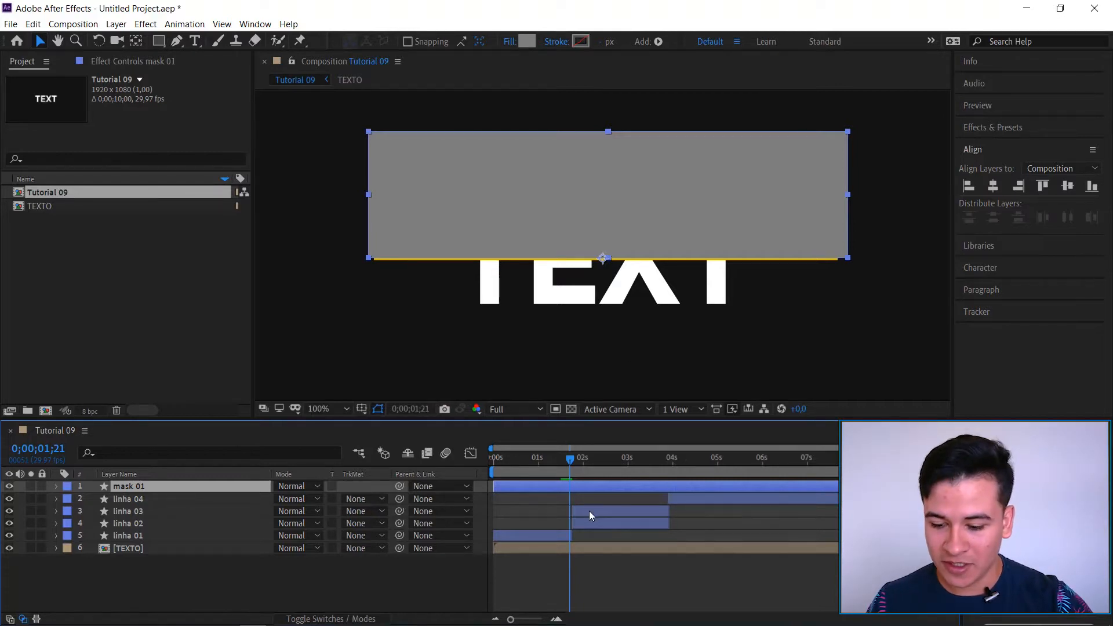
Parent mask 01 to linha 02 and check at 0;00;01;27 that they rotate together.
click(609, 524)
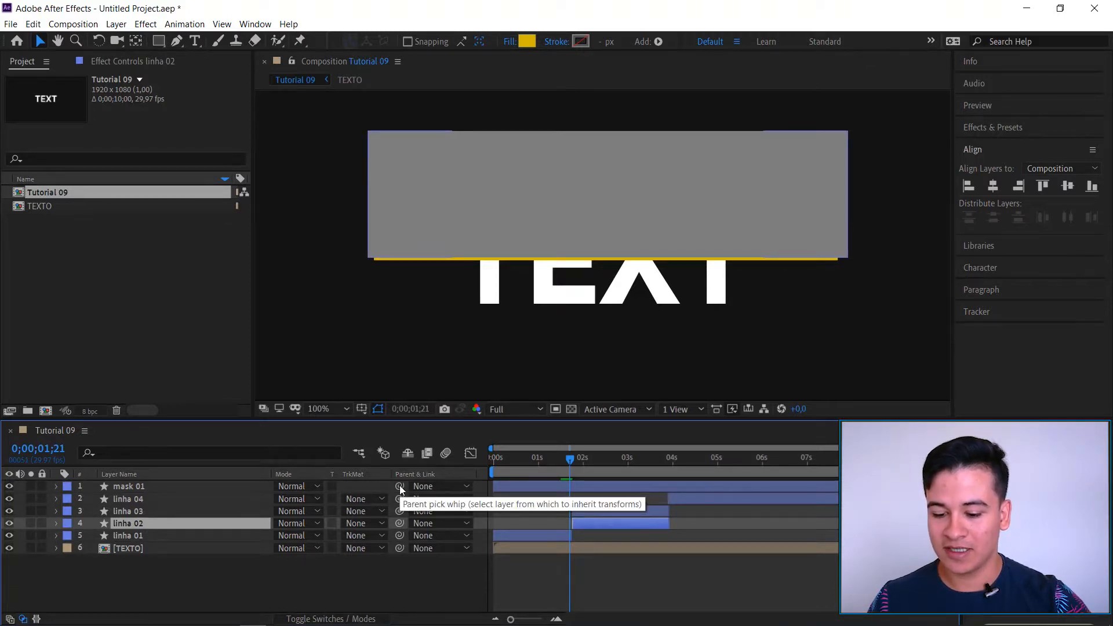
drag(400, 489, 139, 527)
mouse_move(575, 464)
mouse_down()
mouse_move(625, 464)
mouse_move(579, 471)
mouse_up()
Move the mask 01 layer below linha 01, directly above the TEXTO layer.
click(139, 489)
drag(139, 489, 142, 541)
click(162, 562)
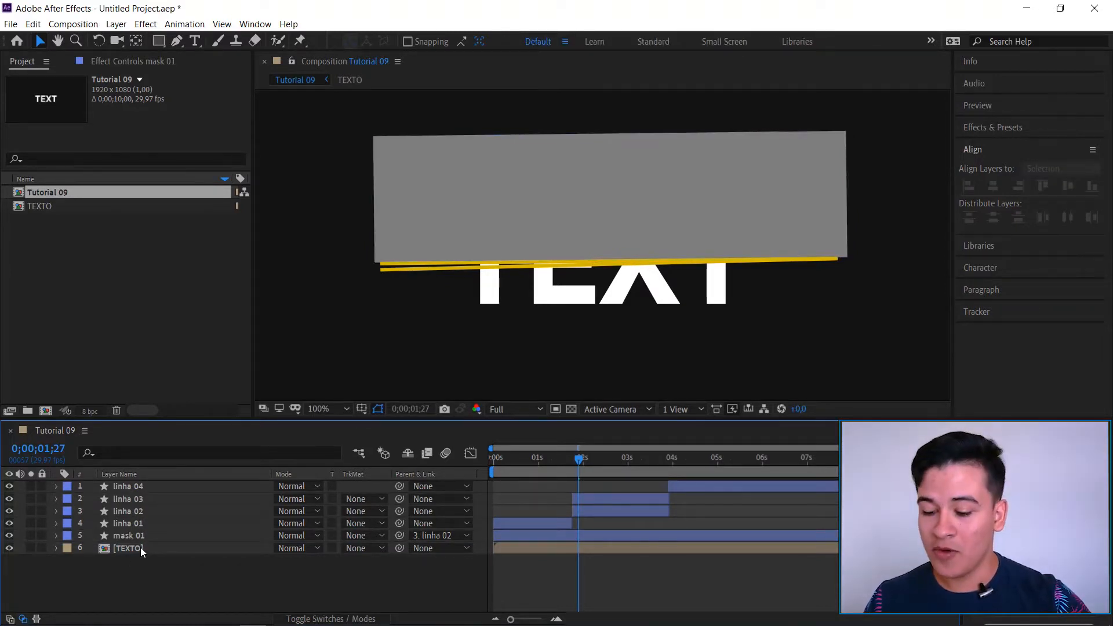
Duplicate the TEXTO layer twice and hide the two lower copies, leaving only the topmost one visible.
click(140, 547)
key(ctrl+d)
key(ctrl+d)
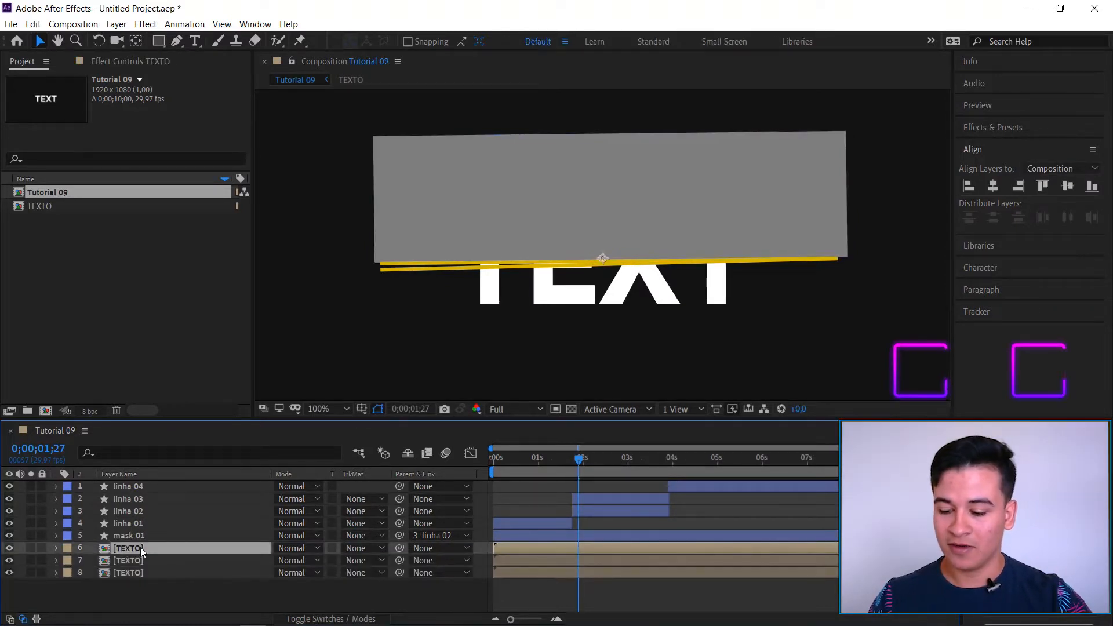
click(143, 573)
click(139, 535)
click(29, 587)
click(9, 573)
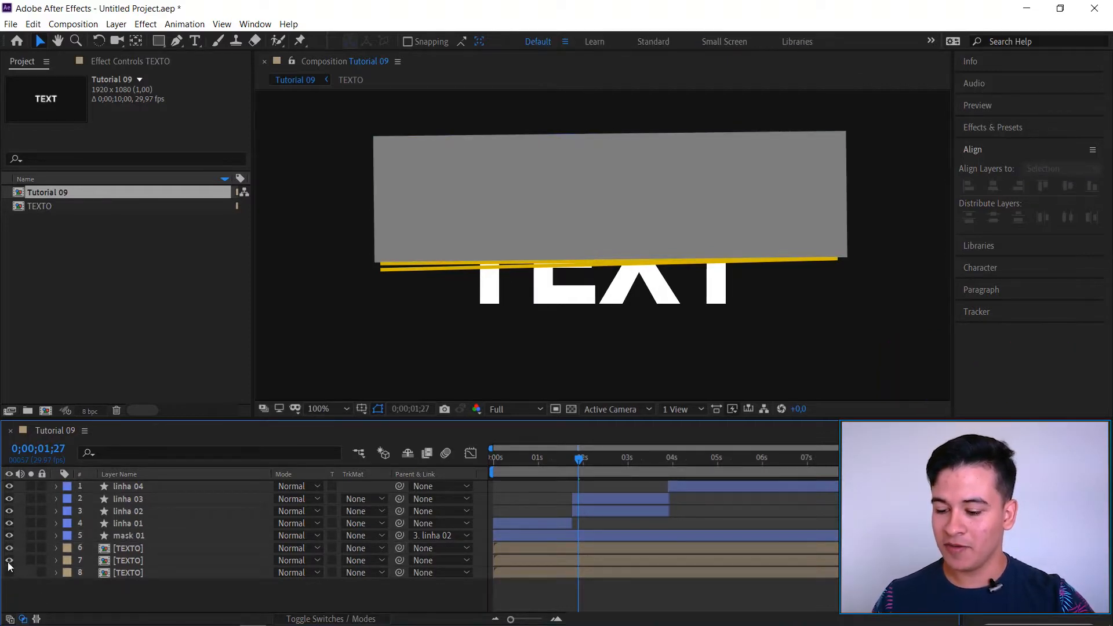
click(10, 560)
Set the top TEXTO layer's track matte to Alpha Matte "mask 01" and check the reveal around 0;00;02;01.
click(132, 535)
click(131, 550)
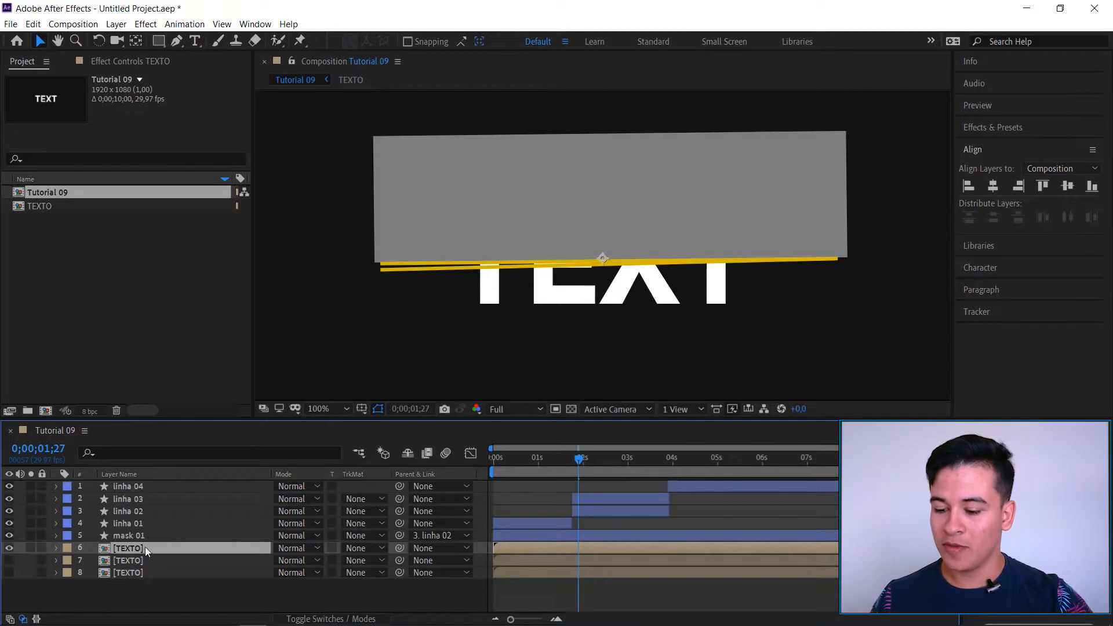
click(362, 549)
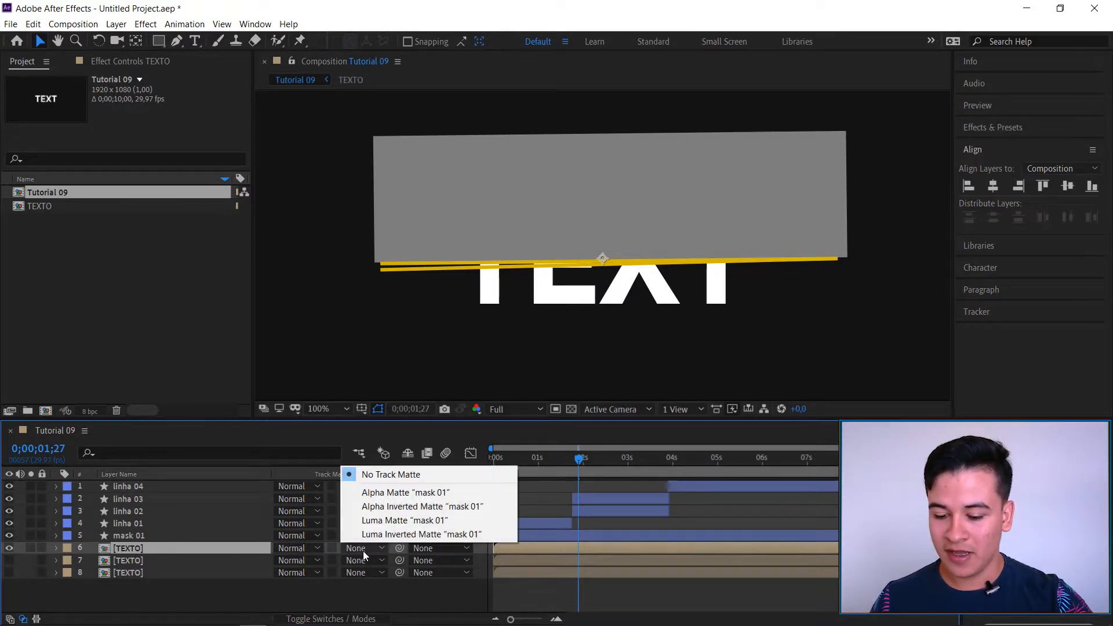
click(399, 493)
mouse_move(590, 459)
mouse_down()
mouse_move(613, 464)
mouse_move(583, 468)
mouse_move(617, 465)
mouse_move(583, 465)
mouse_up()
Duplicate mask 01 as a visible mask 02 and, at 0;00;01;23, flip its rectangle to extend downward from the yellow line.
click(146, 537)
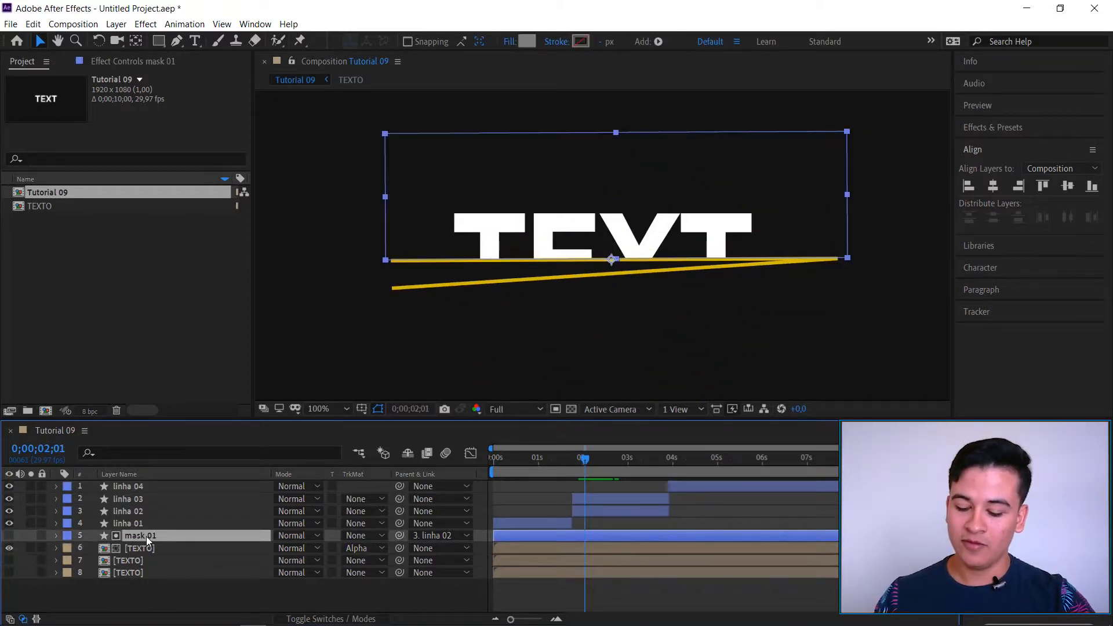
key(ctrl+d)
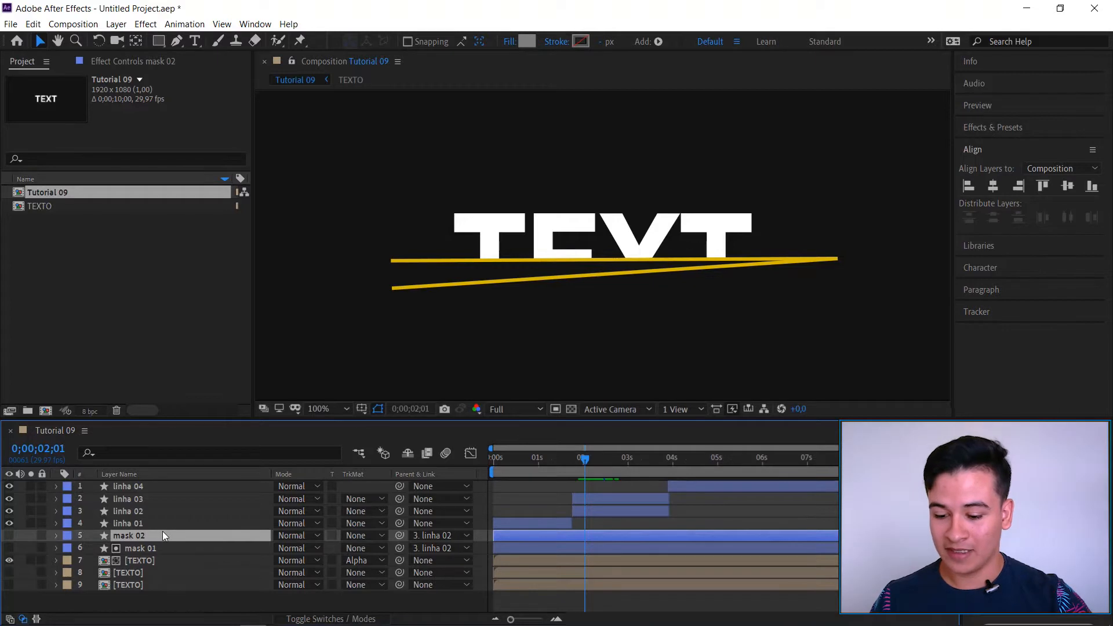
click(10, 535)
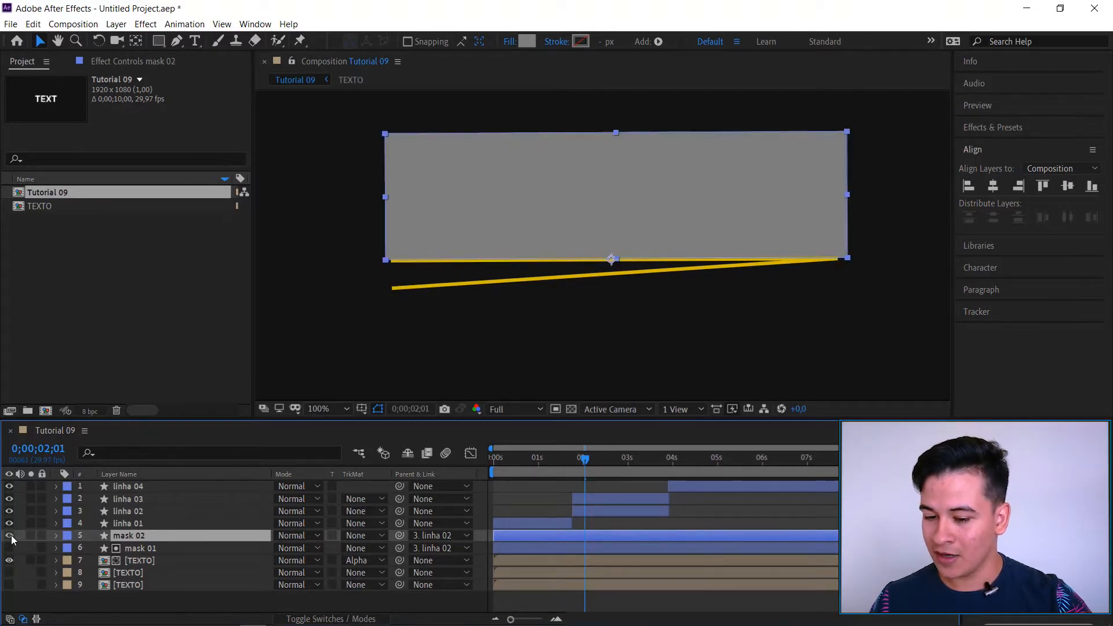
drag(586, 459, 576, 464)
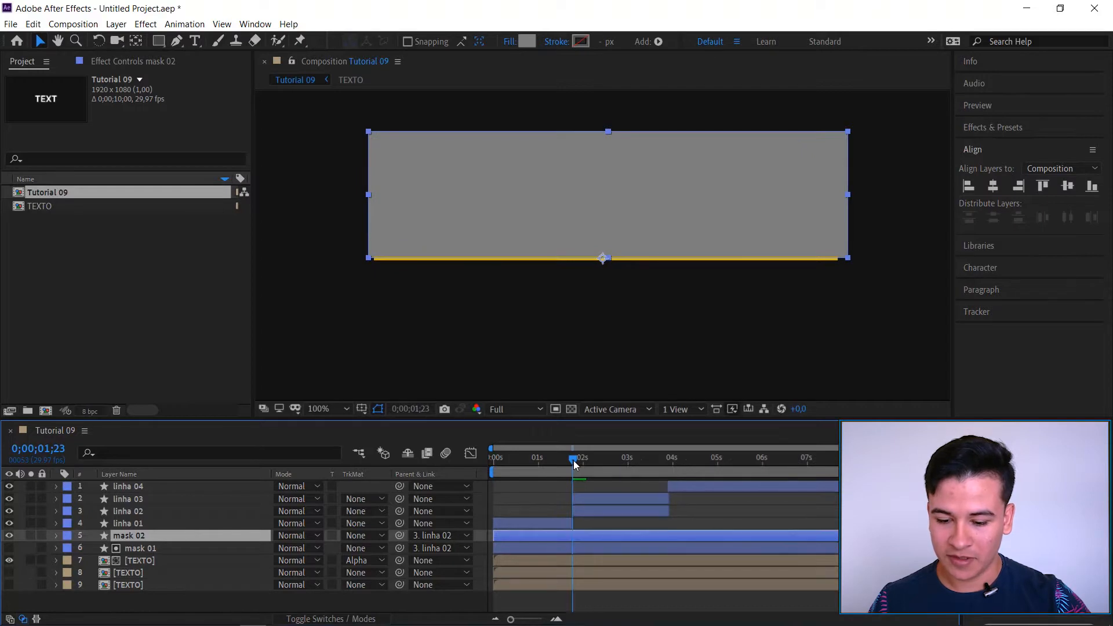
drag(607, 132, 597, 387)
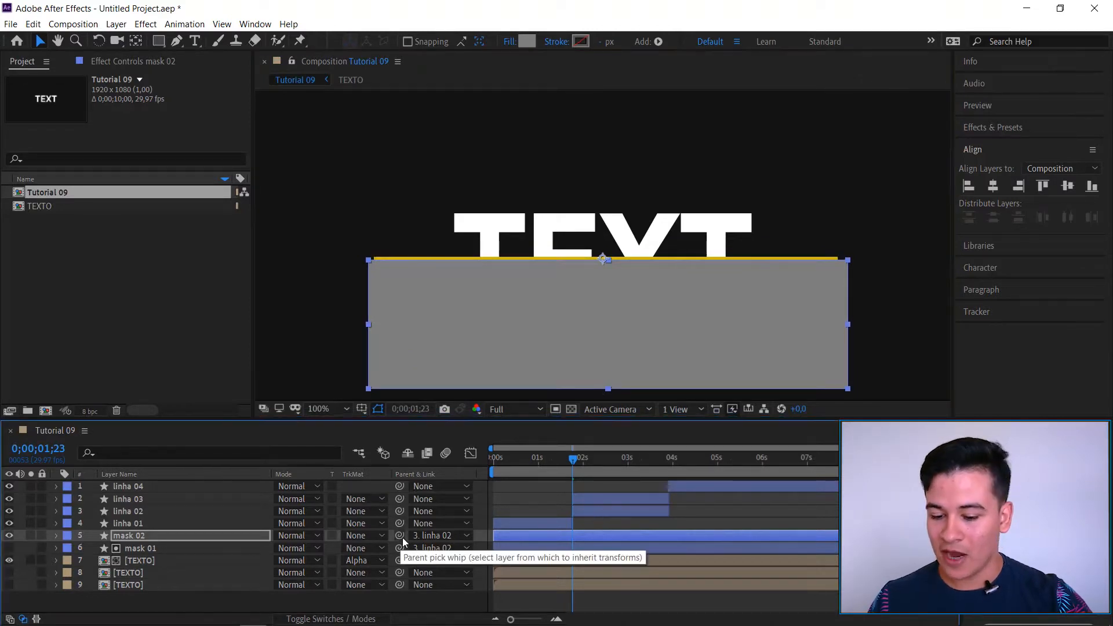
Parent mask 02 to linha 03 and move it directly above the hidden second TEXTO layer.
drag(401, 534, 137, 564)
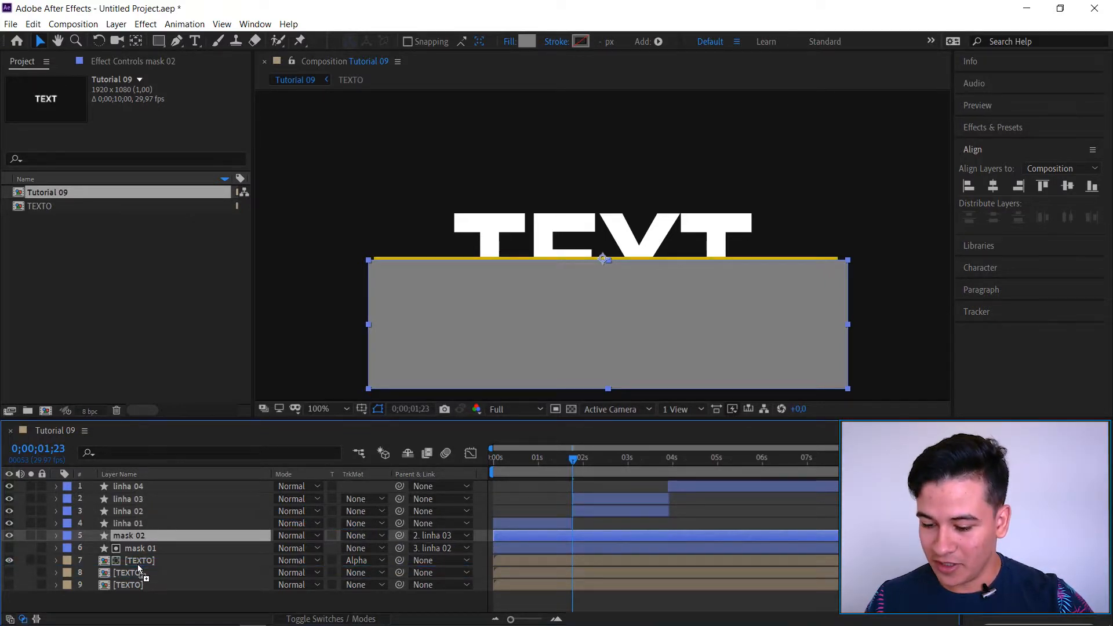
click(157, 572)
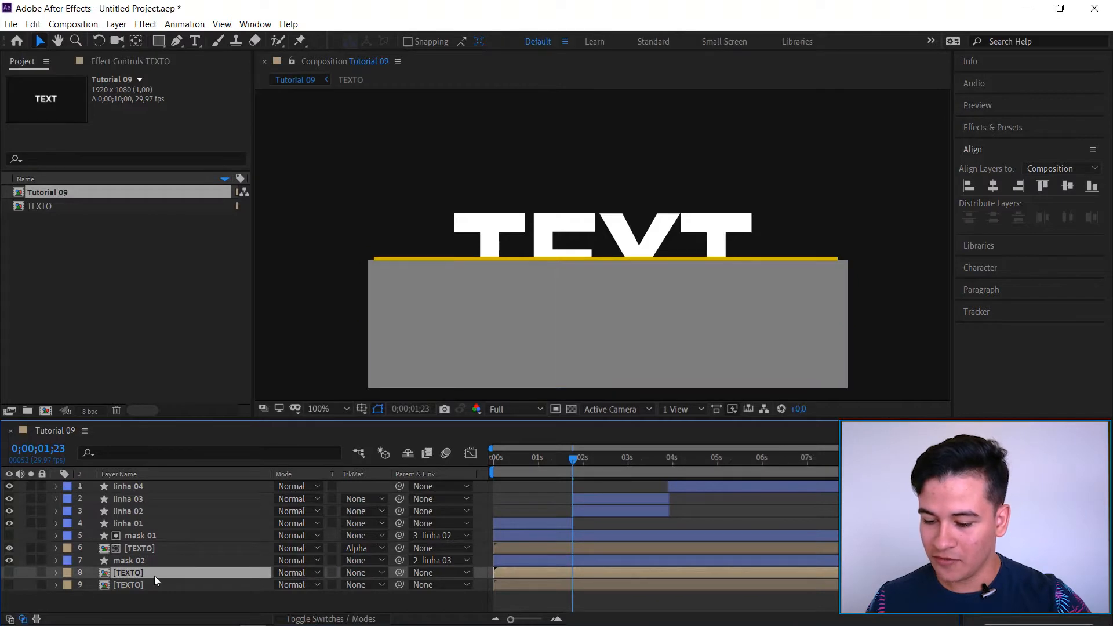
Rename the three text layers from the lowest to the highest as TEXTO 01, TEXTO 02 and TEXTO 03.
click(144, 582)
key(Return)
text(01)
key(Return)
click(139, 573)
key(Return)
text(02)
key(Return)
click(158, 548)
key(Return)
text(03)
key(Return)
Set TEXTO 02's track matte to Alpha Matte "mask 02" and make TEXTO 02 visible.
click(147, 573)
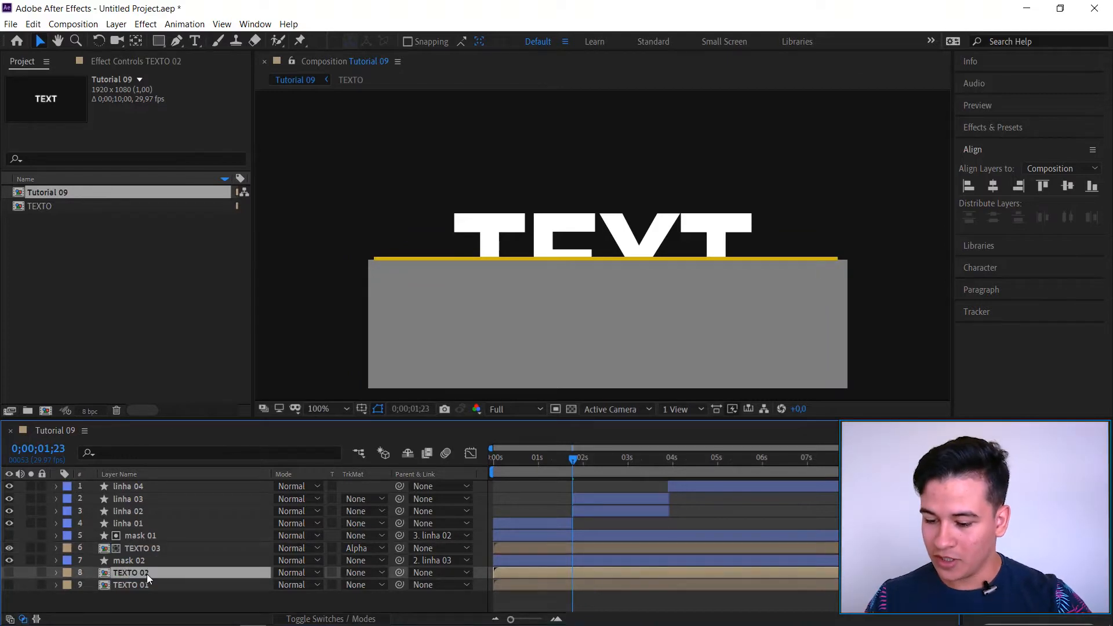
click(141, 556)
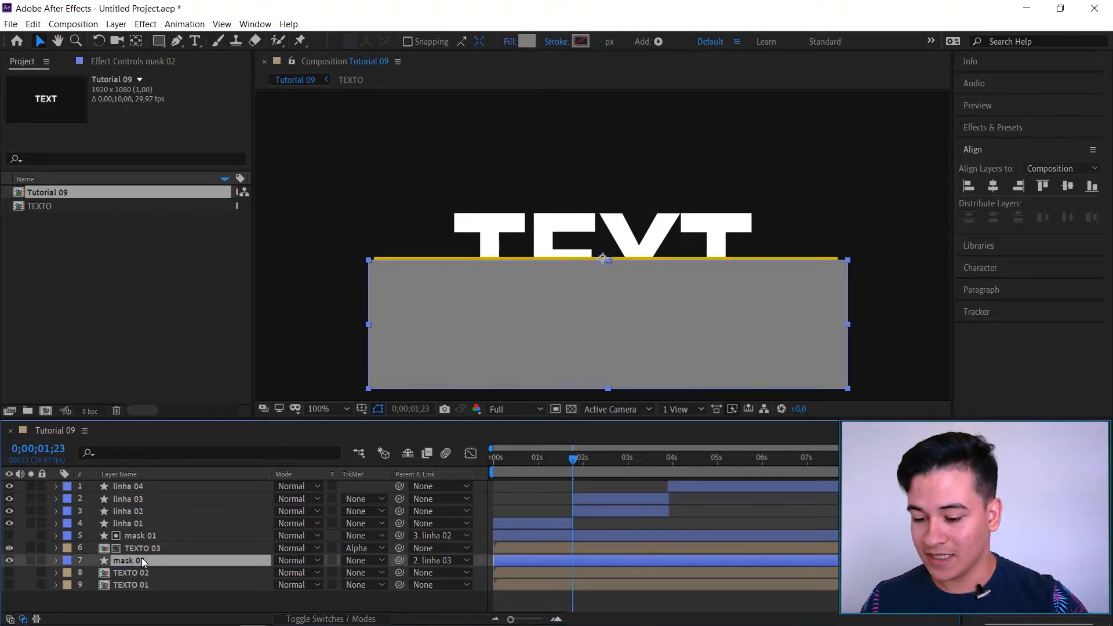
click(137, 573)
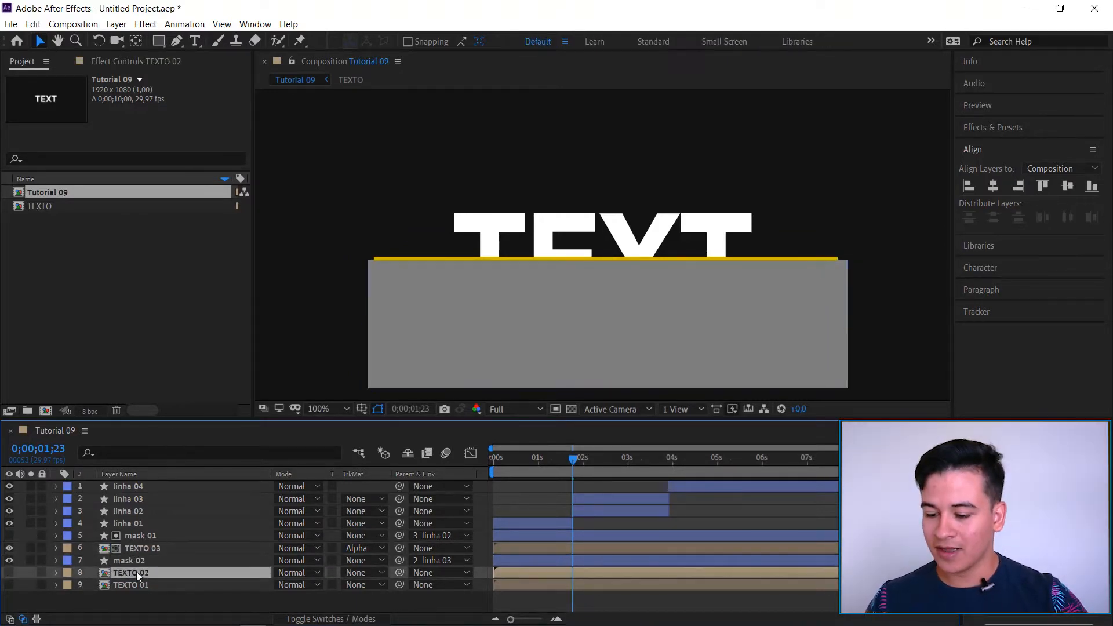
click(367, 572)
click(401, 517)
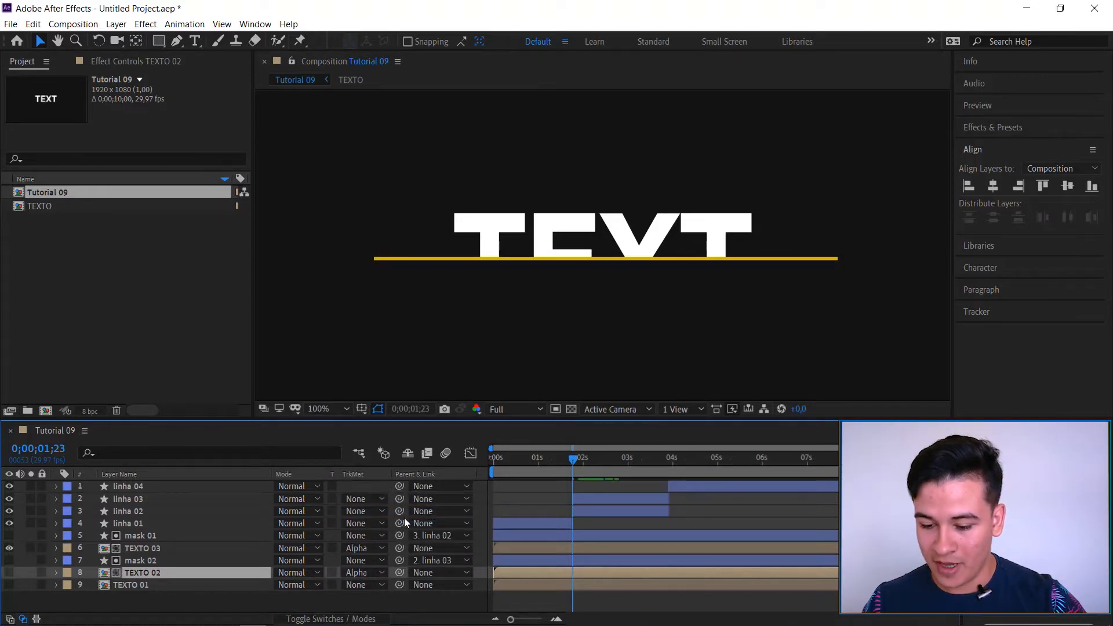
drag(572, 461, 584, 458)
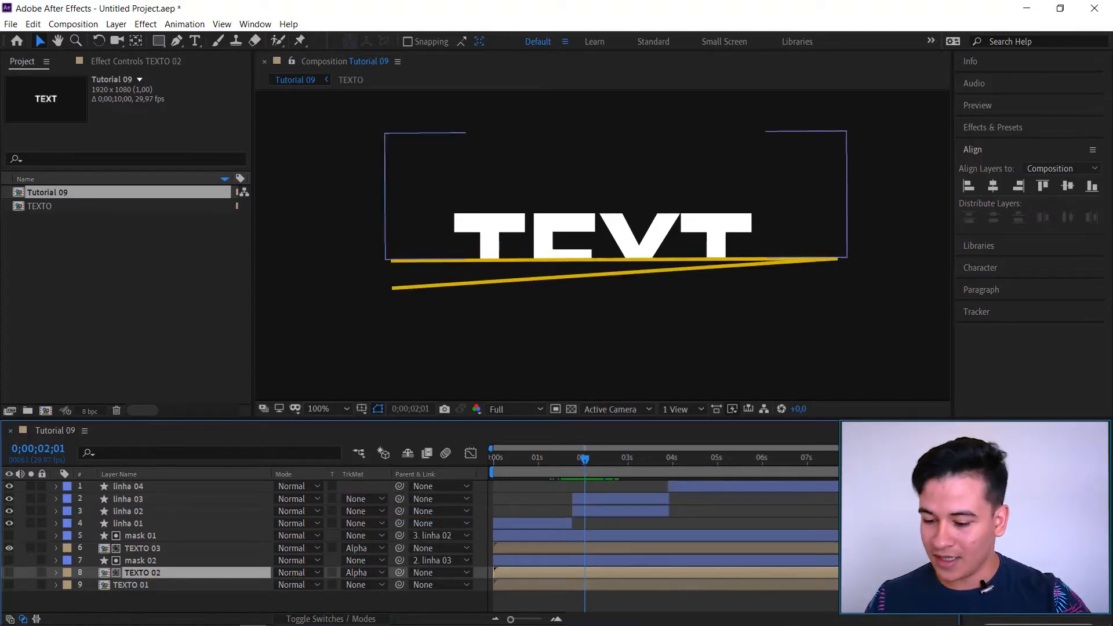
click(9, 572)
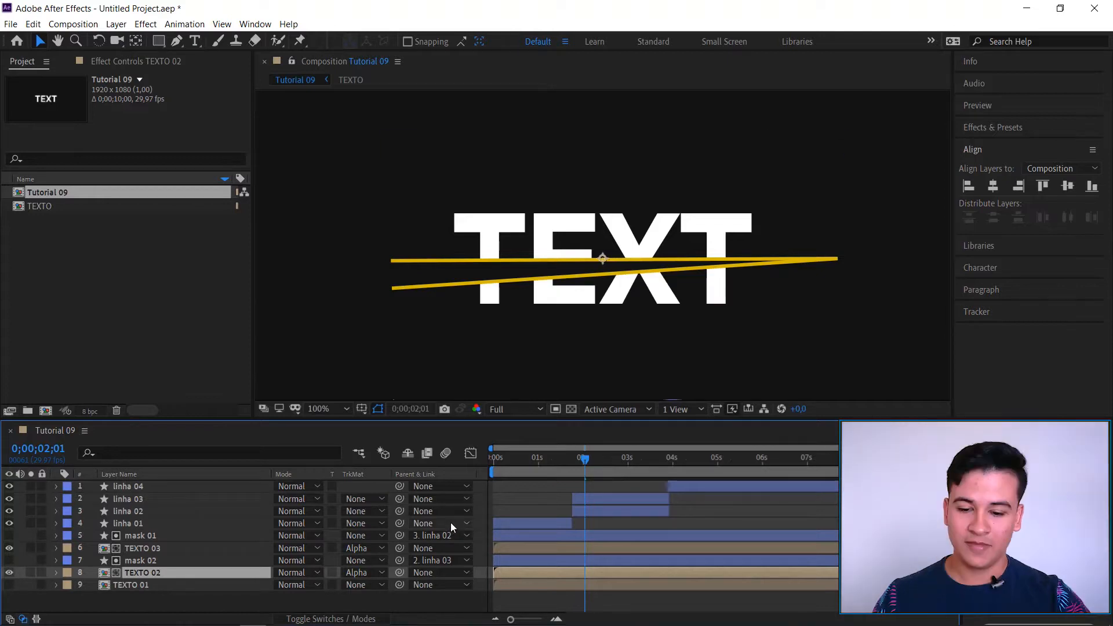
Play the animation and scrub to 0;00;02;08 to check how both masks reveal the text halves.
key(space)
click(551, 465)
drag(554, 464, 595, 476)
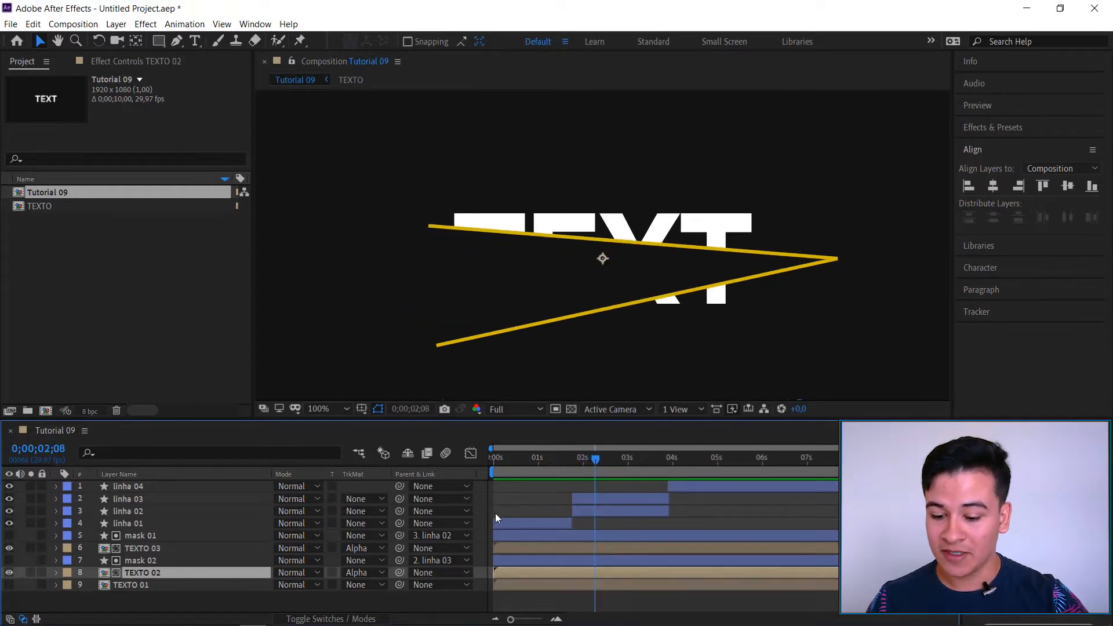
Make TEXTO 01 visible and apply the Gradient Ramp effect to it.
click(8, 585)
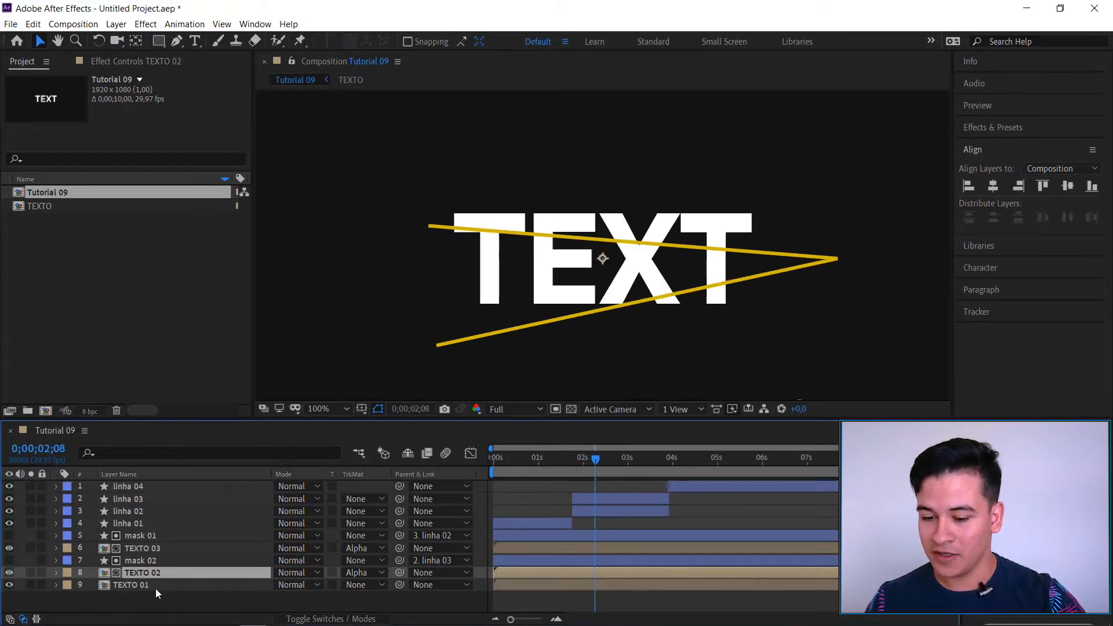
click(142, 584)
click(987, 127)
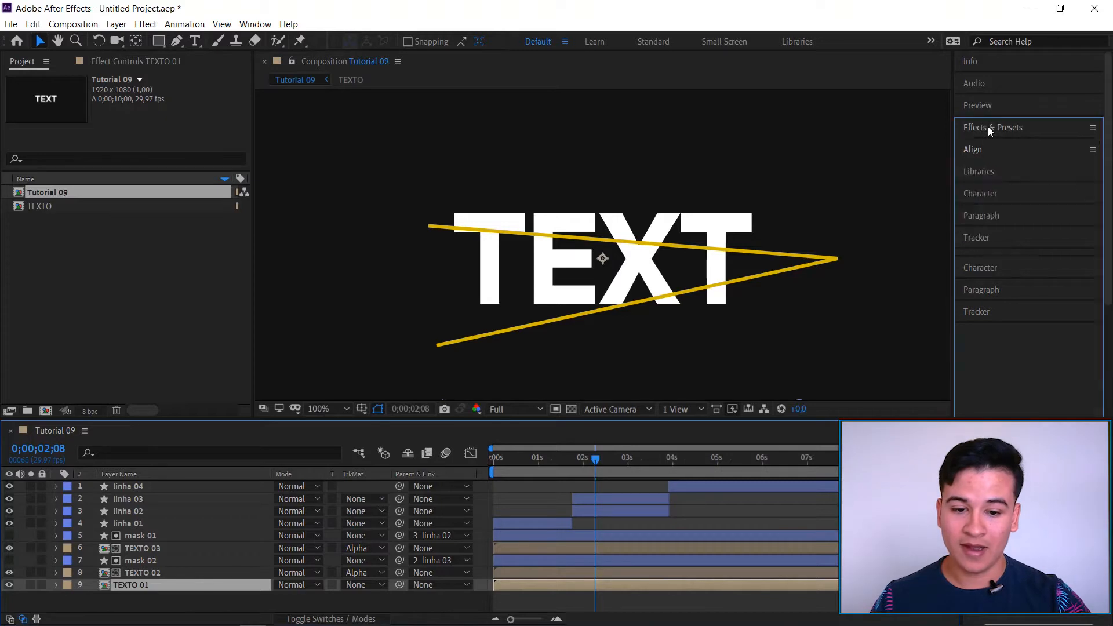
click(978, 120)
click(988, 127)
click(1010, 145)
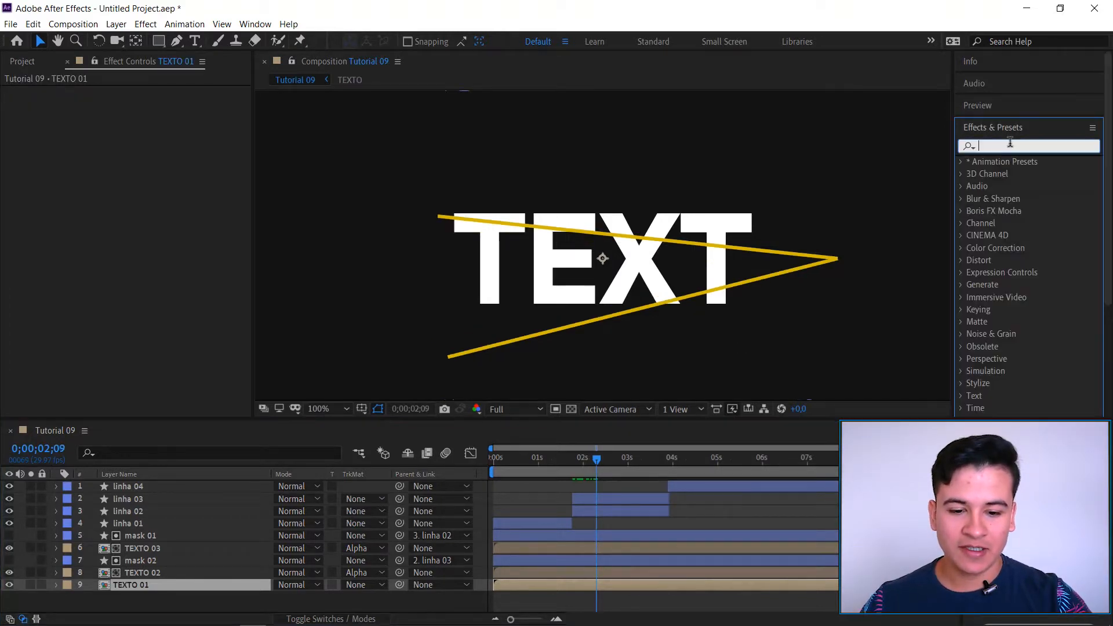
text(gradi)
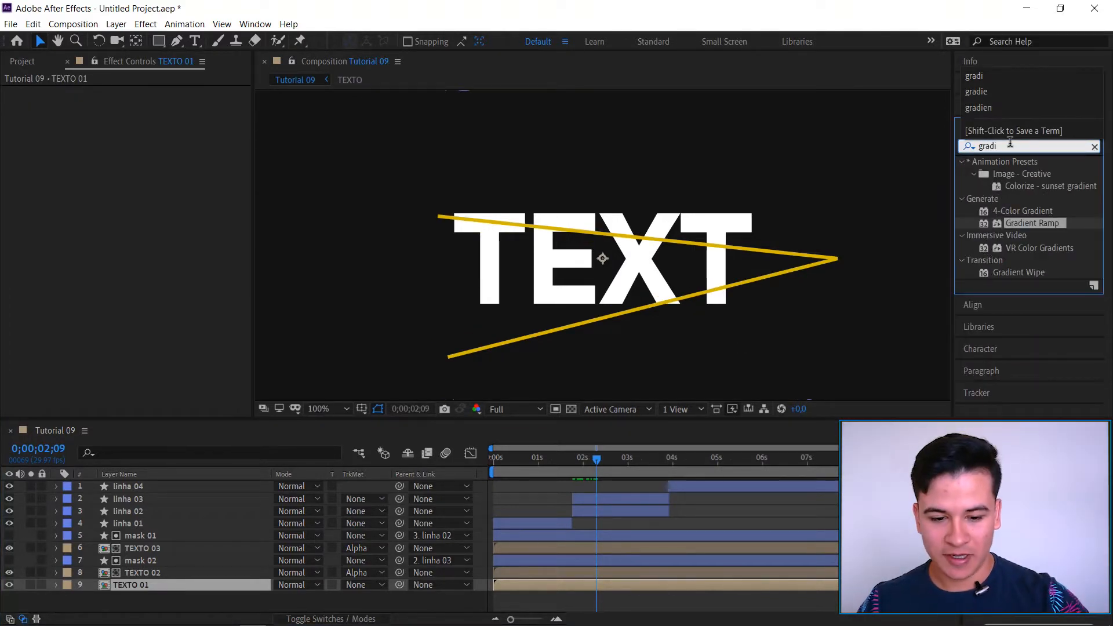
double_click(1023, 224)
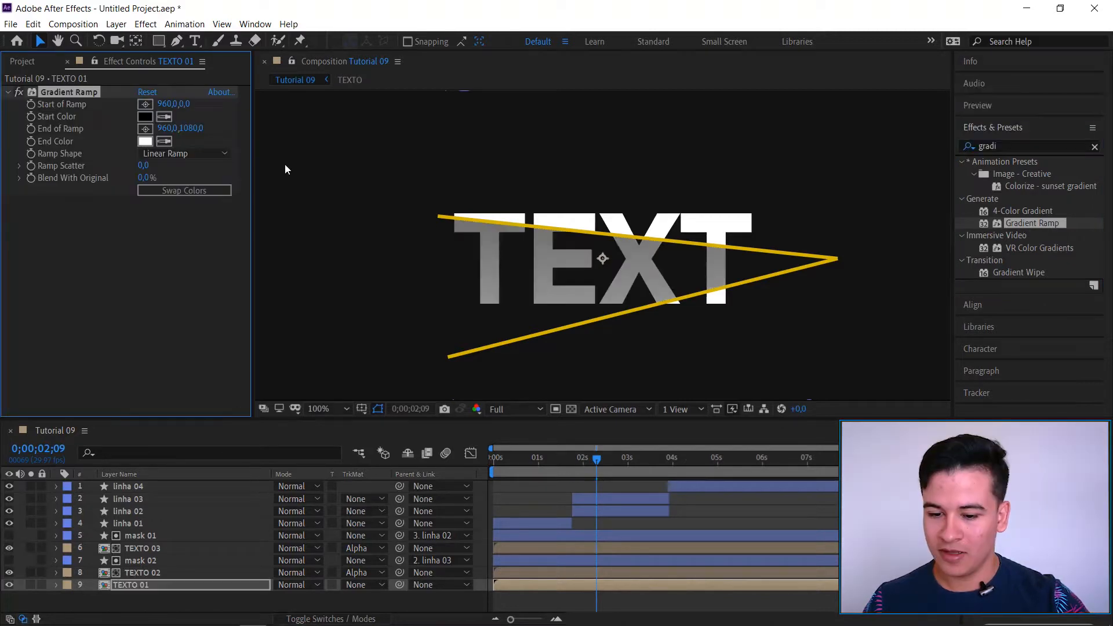
Solo TEXTO 01 and set the Gradient Ramp's Start Color to yellow F6E800.
click(31, 585)
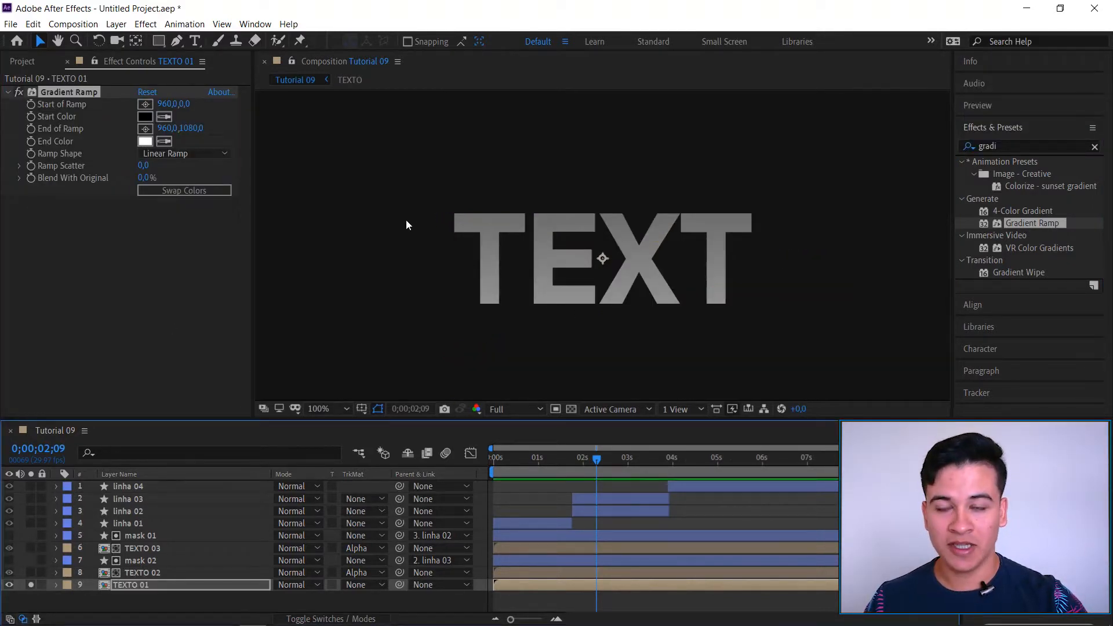
click(141, 116)
drag(318, 262, 316, 355)
drag(281, 245, 309, 202)
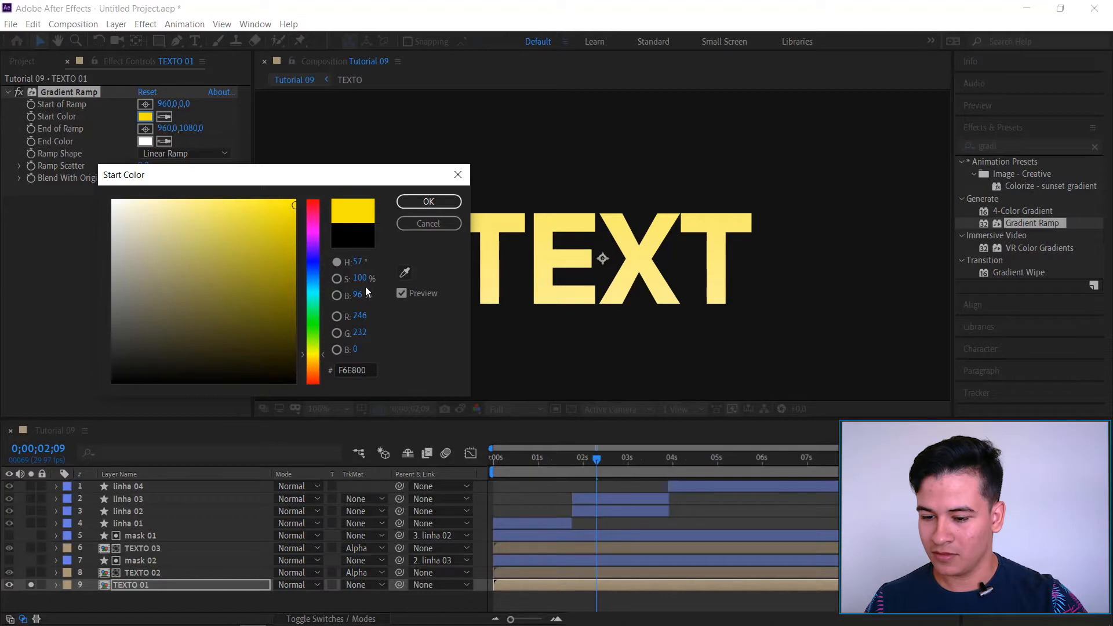
click(423, 206)
Set the Gradient Ramp's End Color to orange CF7E00.
click(145, 141)
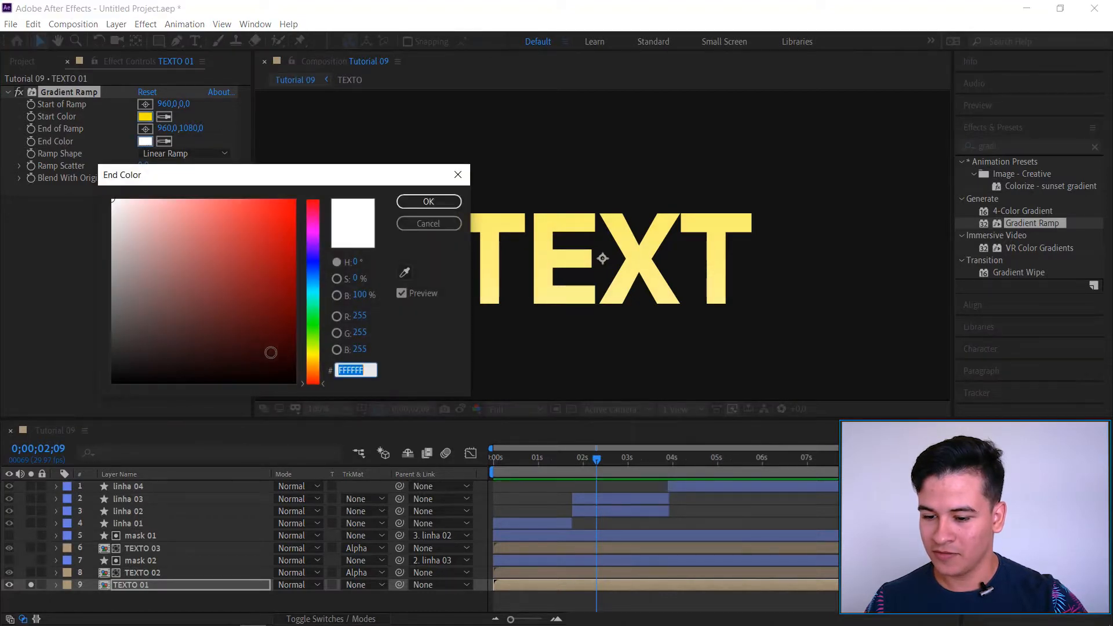
click(315, 364)
drag(278, 240, 311, 217)
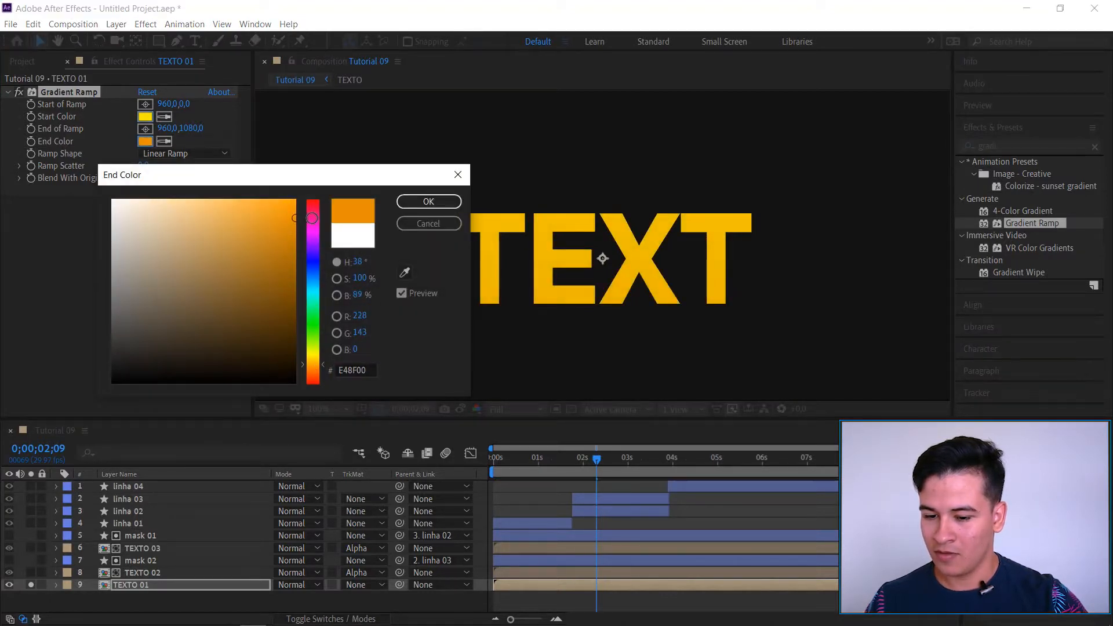
mouse_move(285, 241)
mouse_down()
mouse_move(300, 217)
mouse_move(304, 233)
mouse_up()
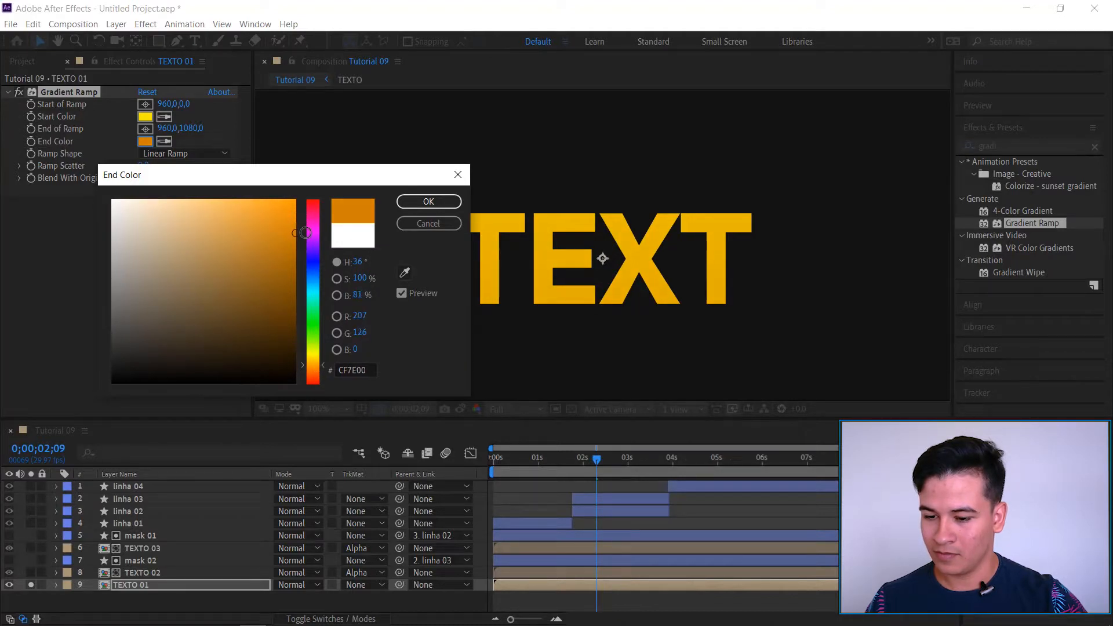
click(429, 201)
Bring the ramp's start point to about 968, 436 above TEXT and its end point to about 964, 636 below it.
key(comma)
key(comma)
key(comma)
key(comma)
drag(602, 171, 603, 233)
drag(603, 317, 600, 263)
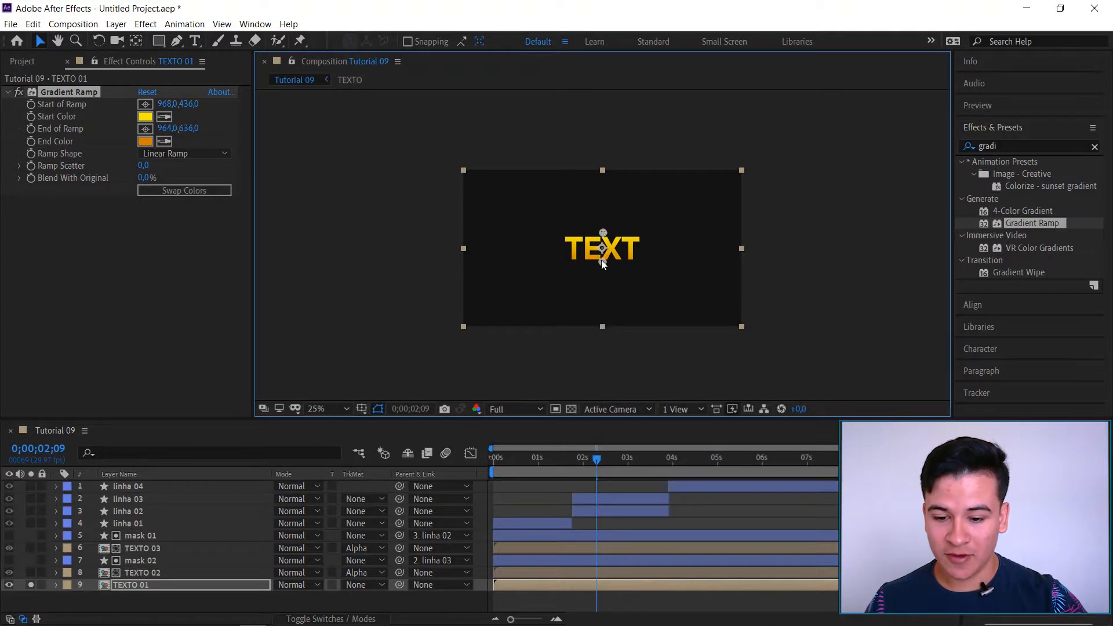
Tighten the gradient to the letters by moving the ramp's start to about 968, 453 and its end to about 964, 624.
key(period)
key(period)
key(period)
key(period)
key(period)
key(period)
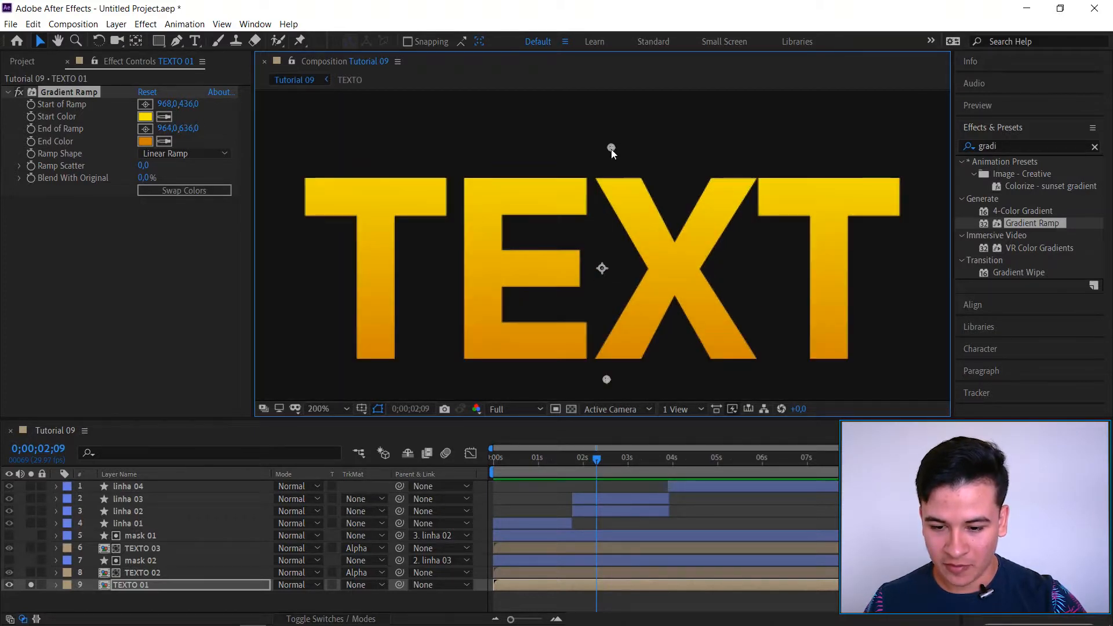
drag(611, 154, 611, 167)
key(comma)
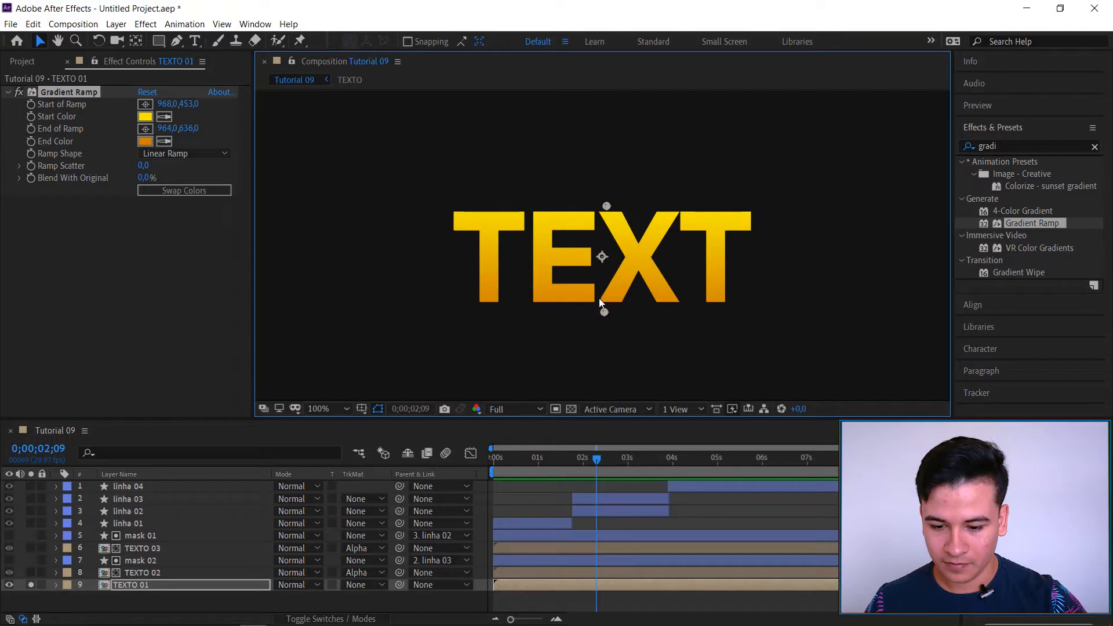
drag(603, 311, 603, 305)
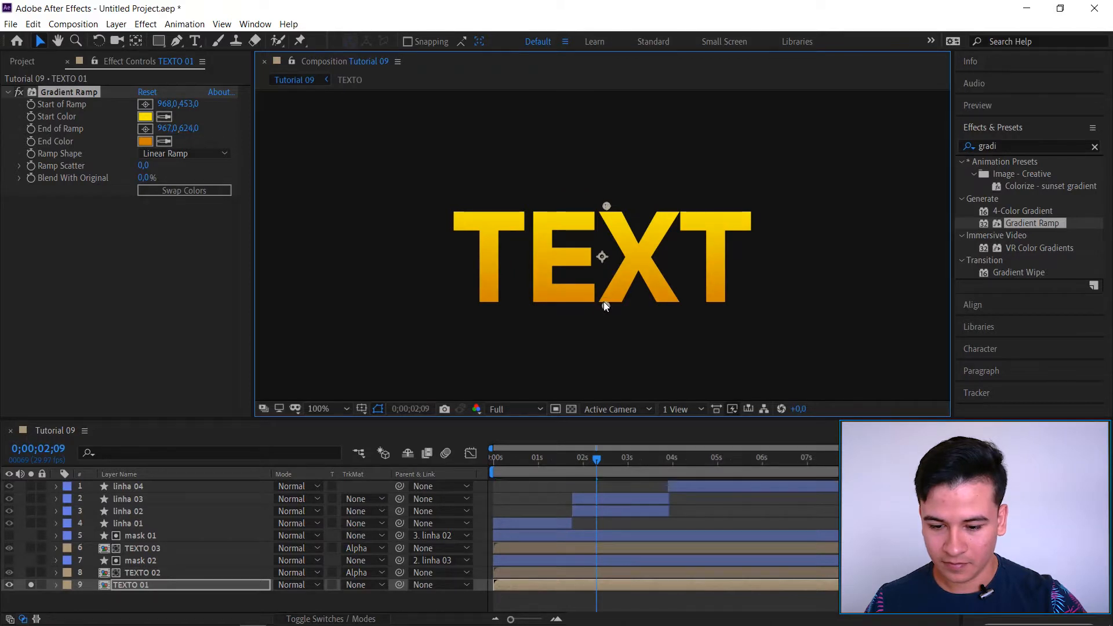
Darken the Gradient Ramp's End Color to brown 905800.
click(145, 141)
drag(295, 239, 310, 279)
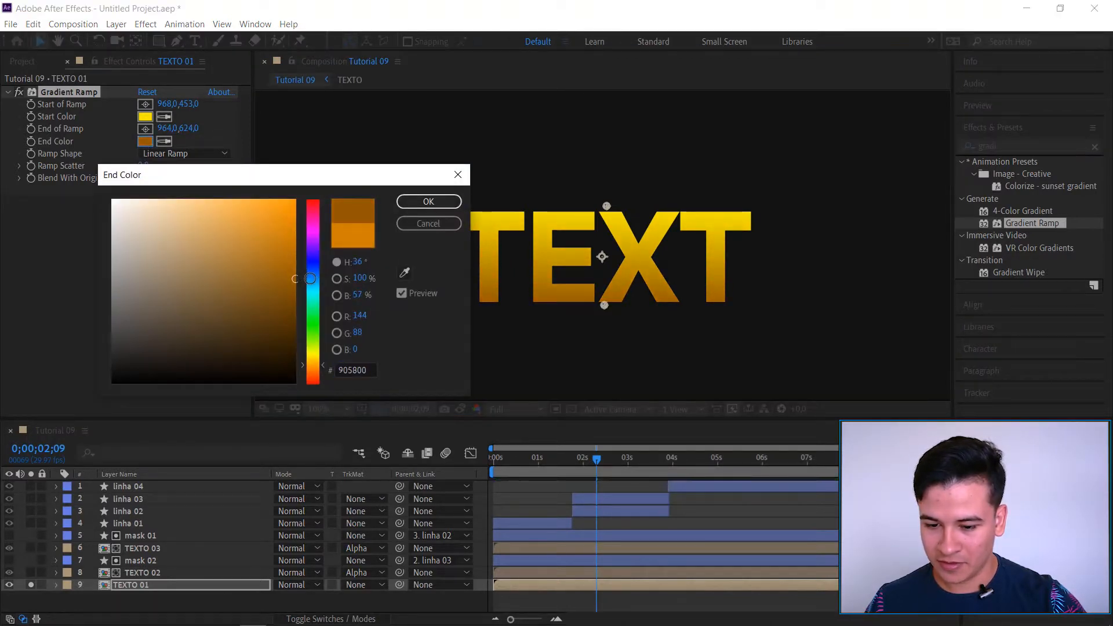
click(423, 203)
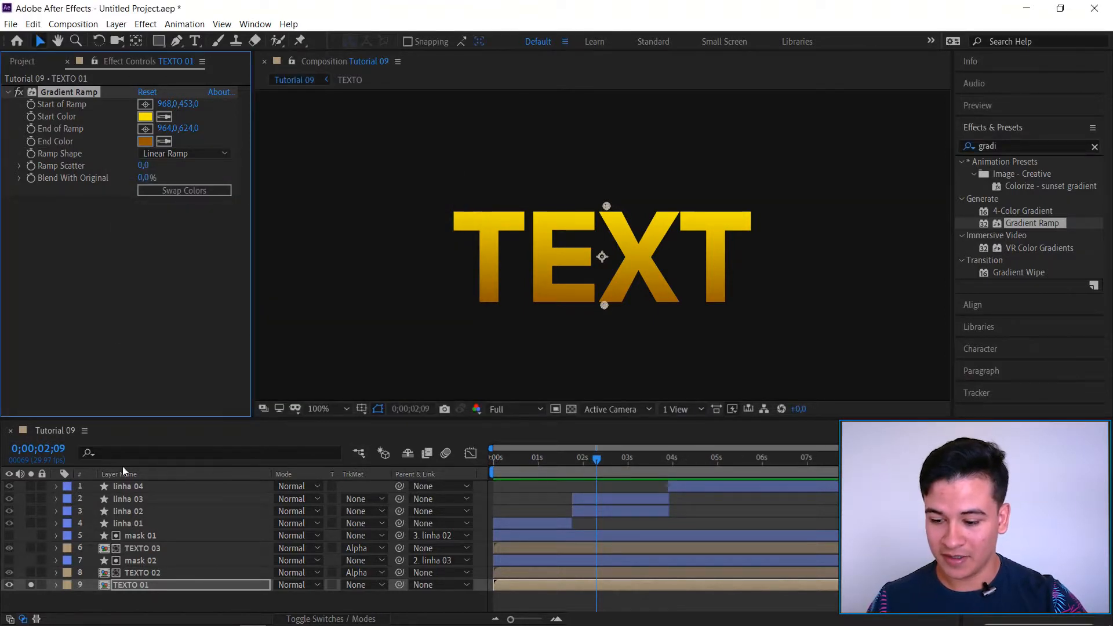
Turn off the solo on TEXTO 01 and return to 0;00;00;00 with the whole composition fitted in view.
drag(596, 458, 476, 506)
click(326, 409)
click(342, 152)
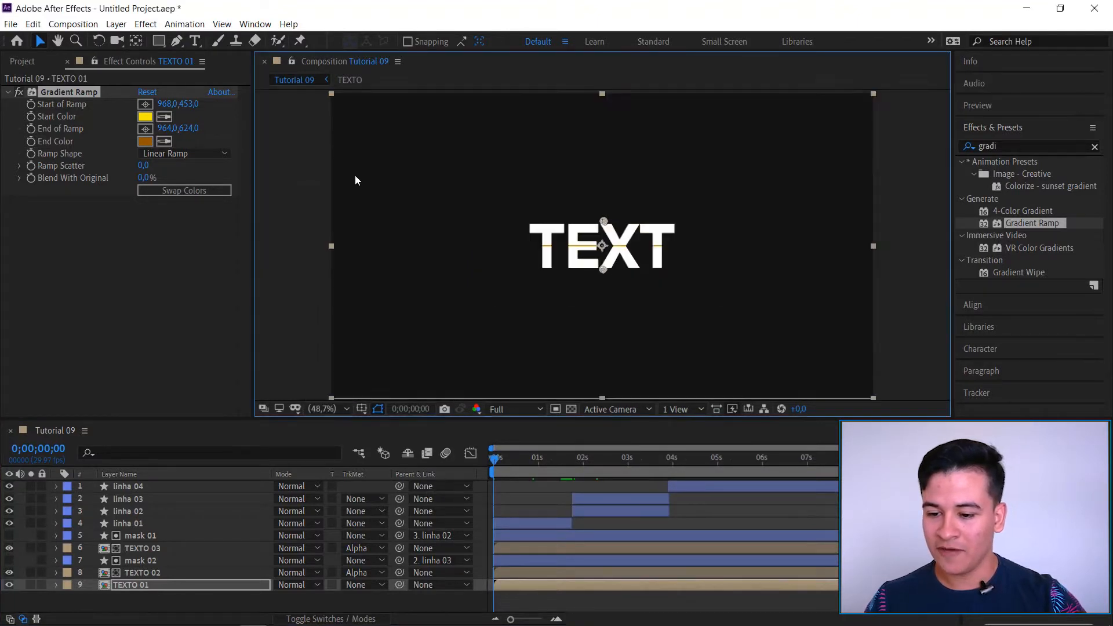
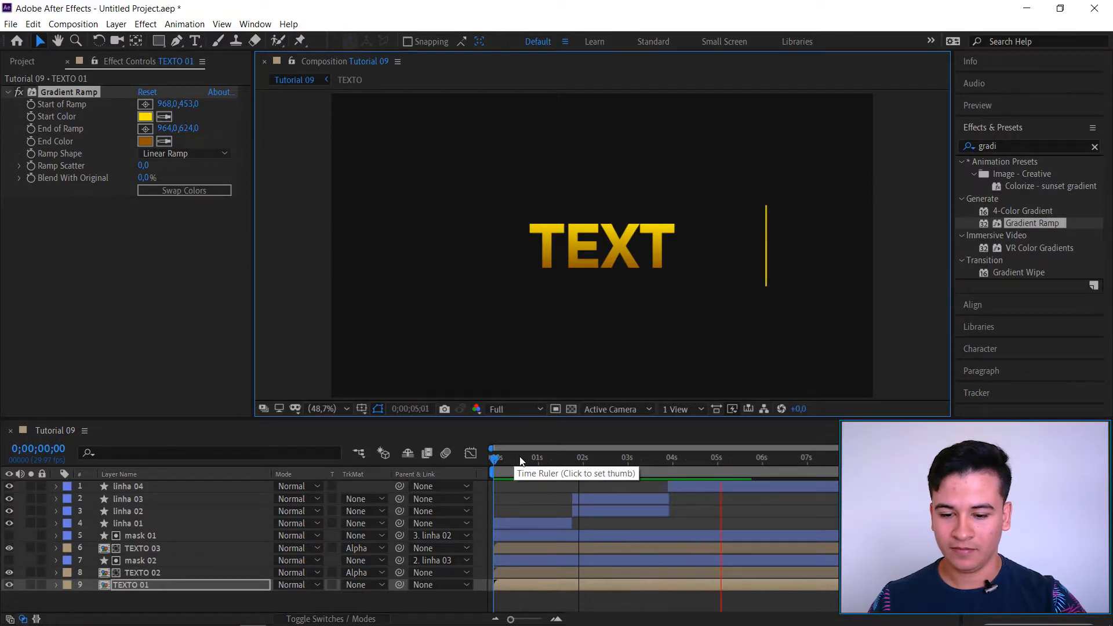
Close the yellow gap across the middle of TEXT near 0;00;00;05 by nudging mask 01 and mask 02 vertically toward each other.
click(543, 458)
drag(524, 458, 500, 458)
key(period)
key(period)
key(period)
key(period)
key(period)
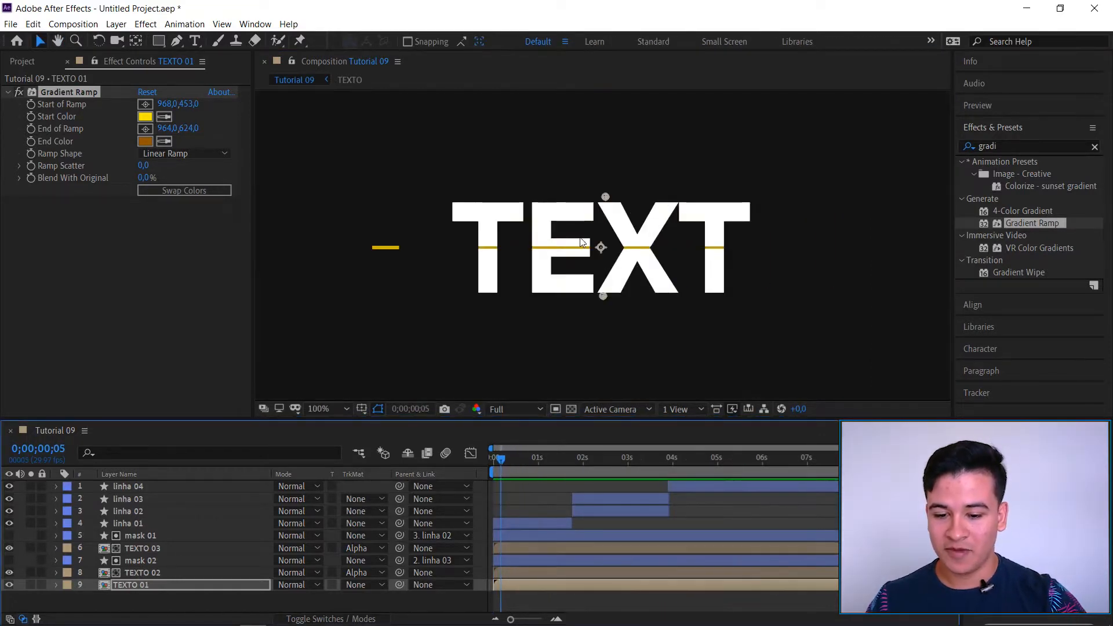
key(comma)
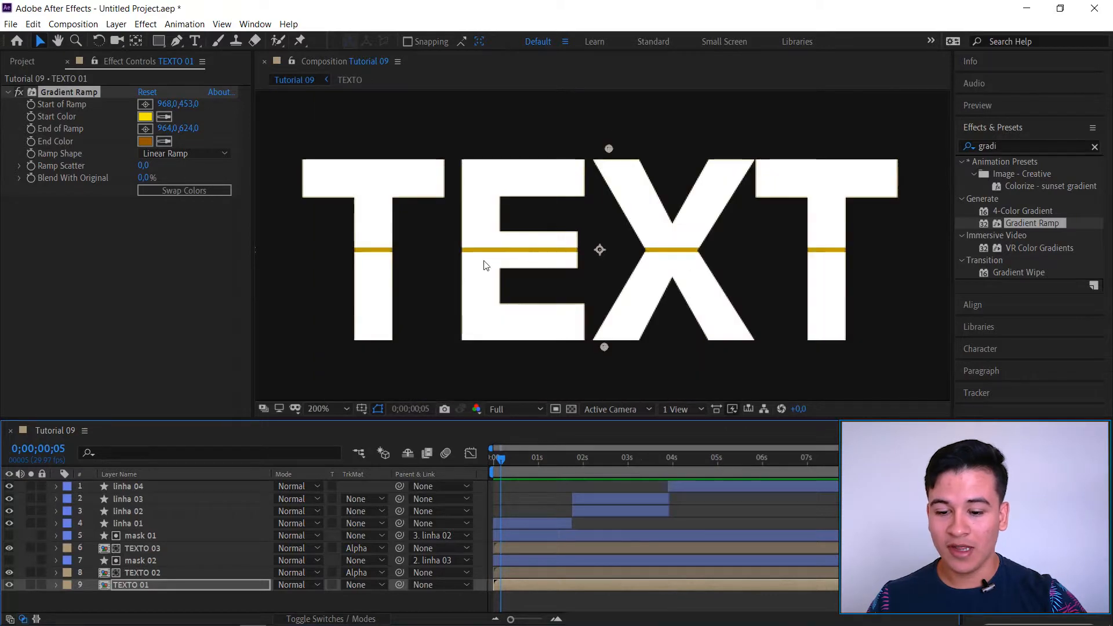
click(141, 536)
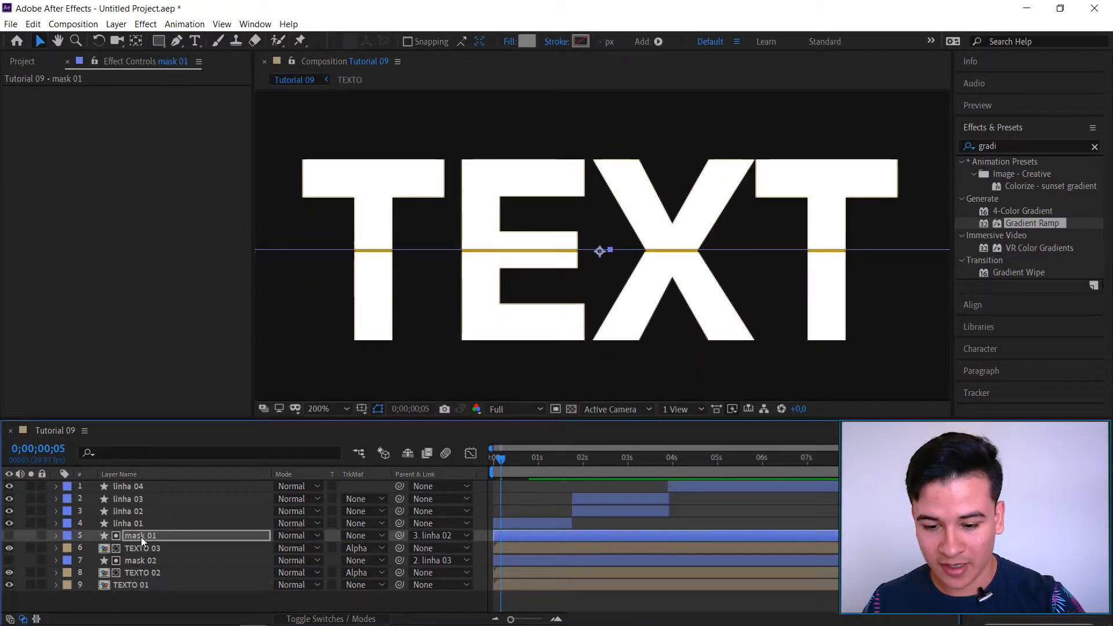
click(153, 561)
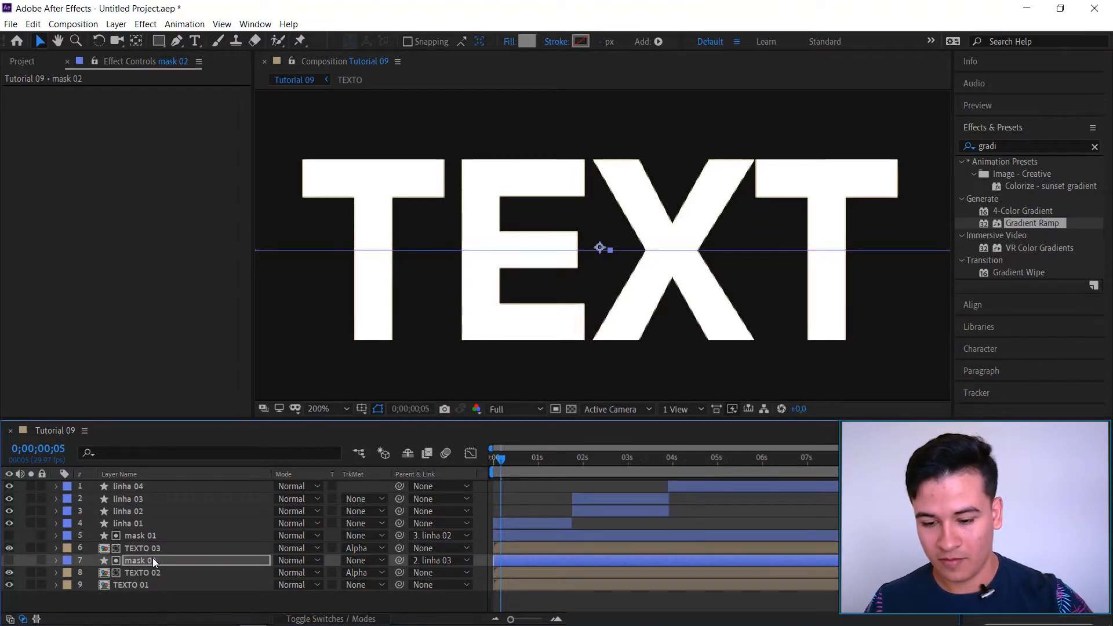
click(596, 514)
Fit the whole composition in view and preview the line and text animation from the start through about 0;00;05;08.
key(Home)
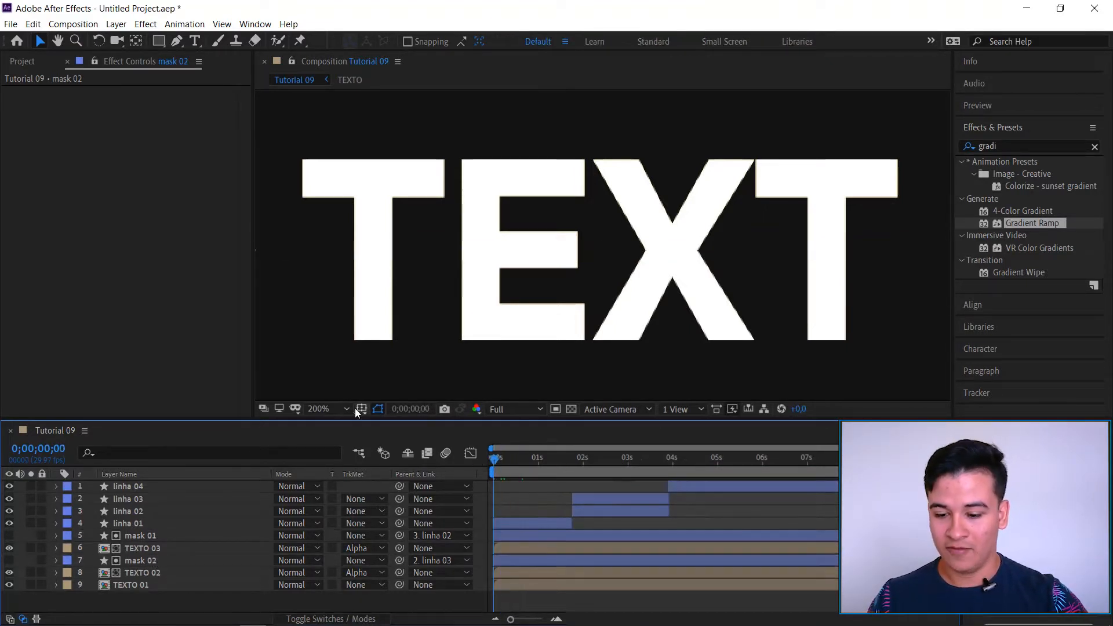
click(321, 409)
click(343, 146)
key(h)
key(v)
key(space)
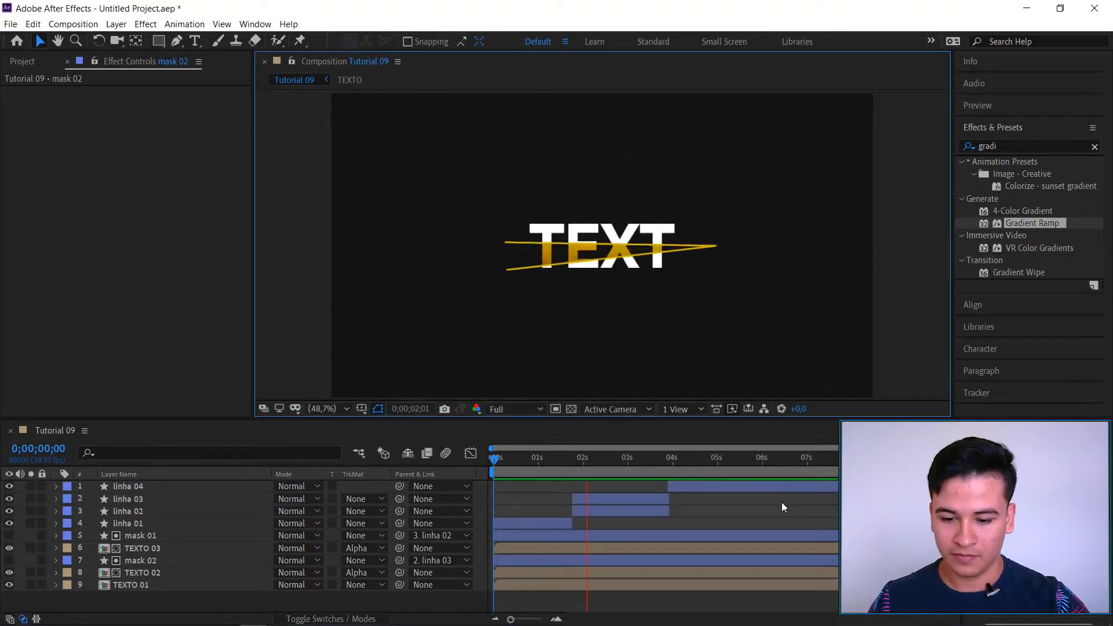
drag(678, 460, 730, 454)
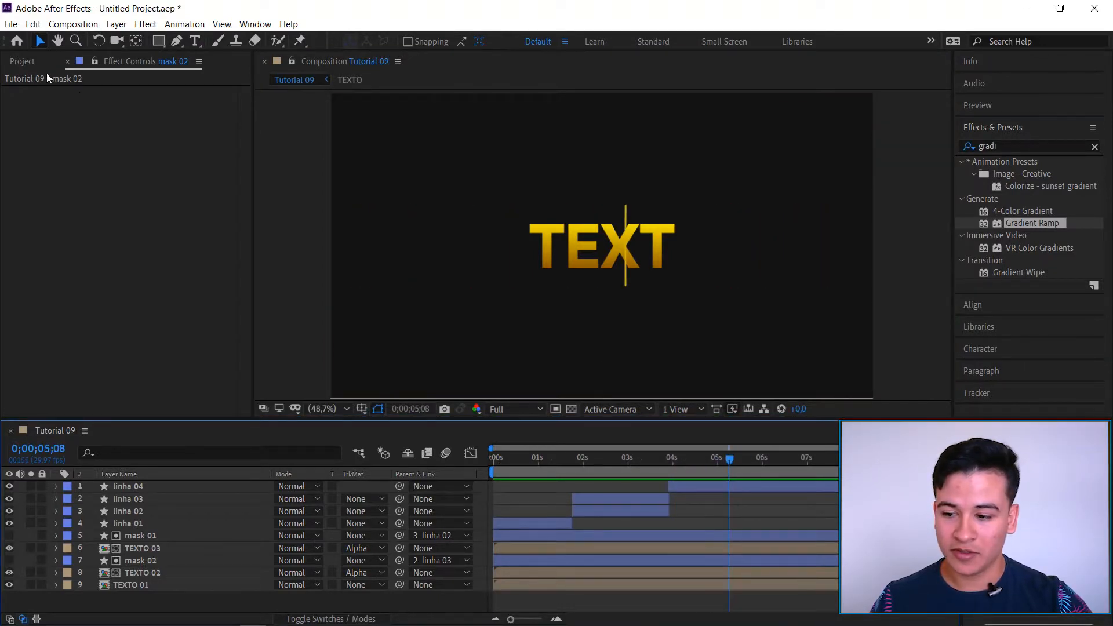
Rename the TEXTO composition as TEXTO 01 and duplicate it in the project.
click(22, 60)
click(48, 206)
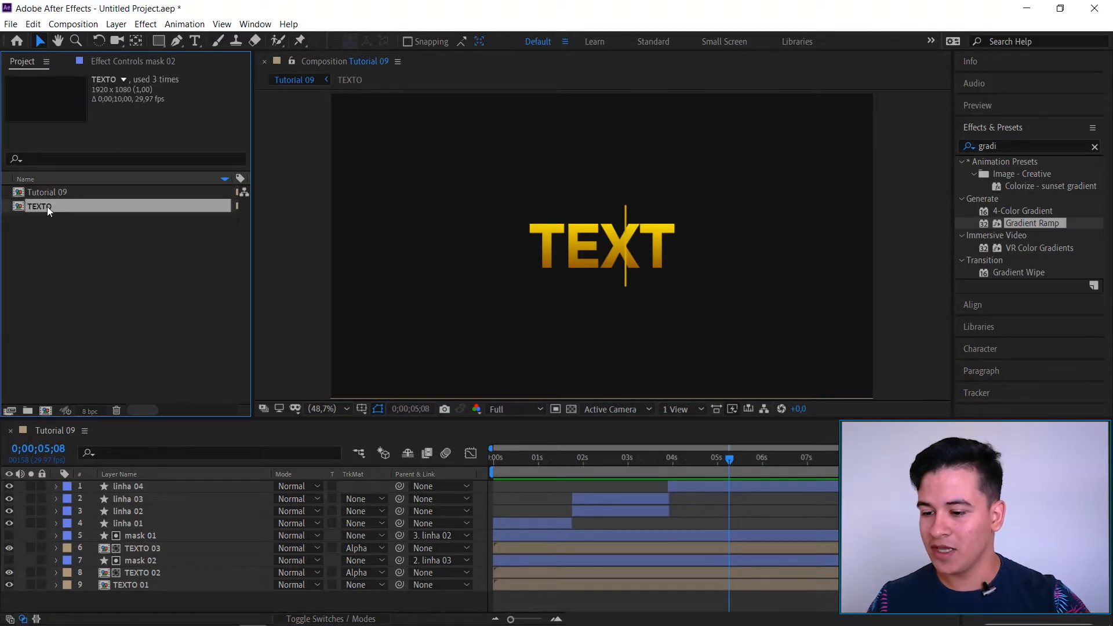
key(Return)
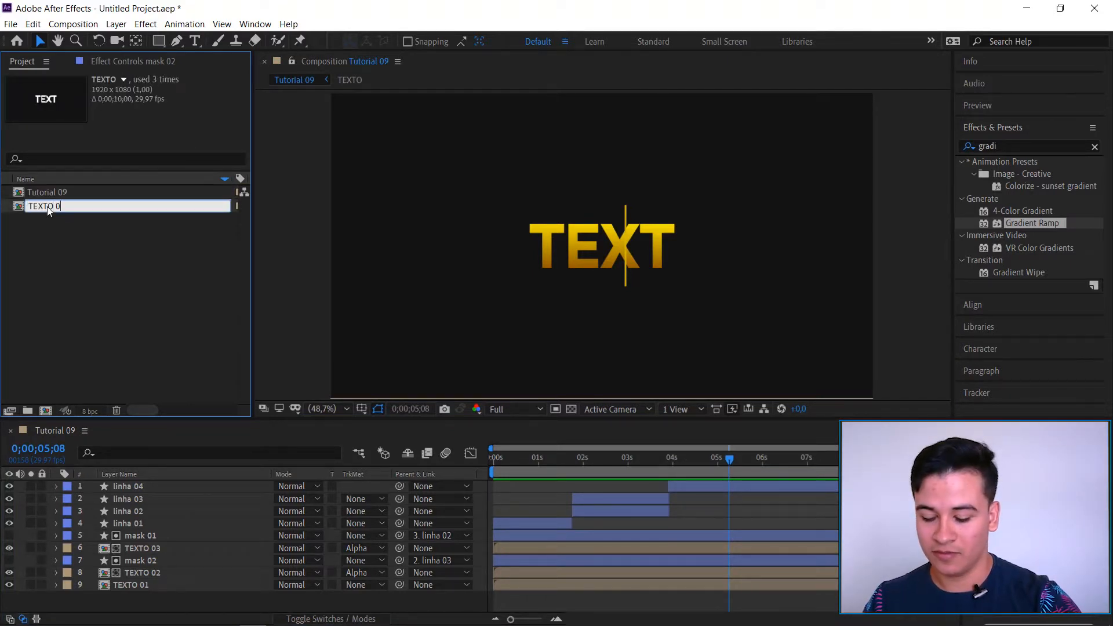
key(Return)
key(ctrl+d)
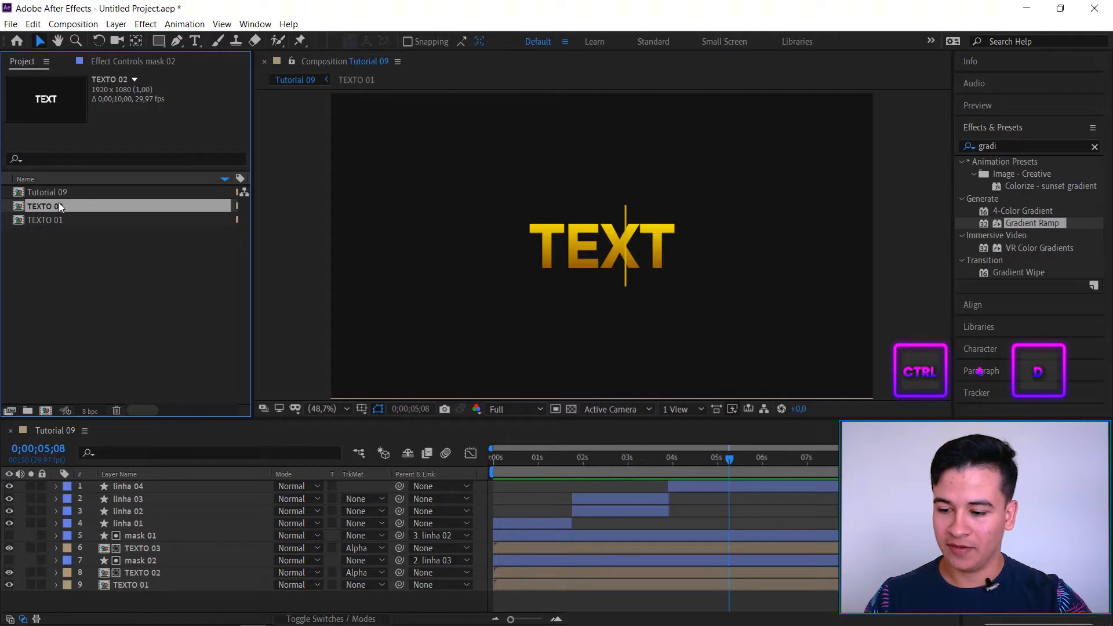
Replace the word TEXT in the duplicated TEXTO 02 composition with MOTION.
double_click(58, 206)
click(580, 249)
double_click(571, 250)
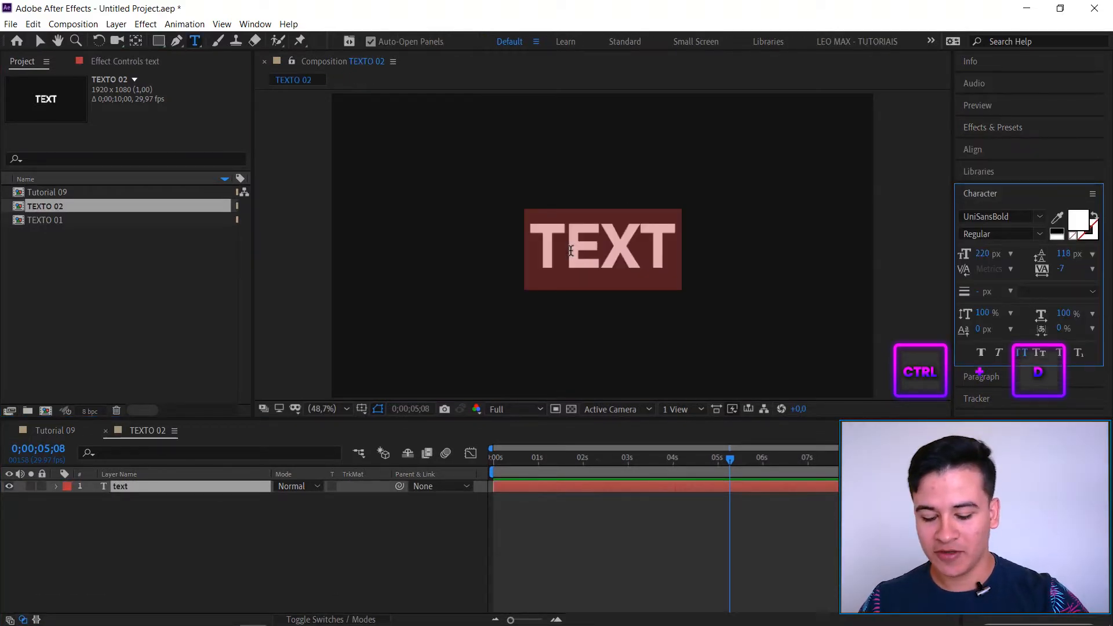
click(571, 250)
text(motion)
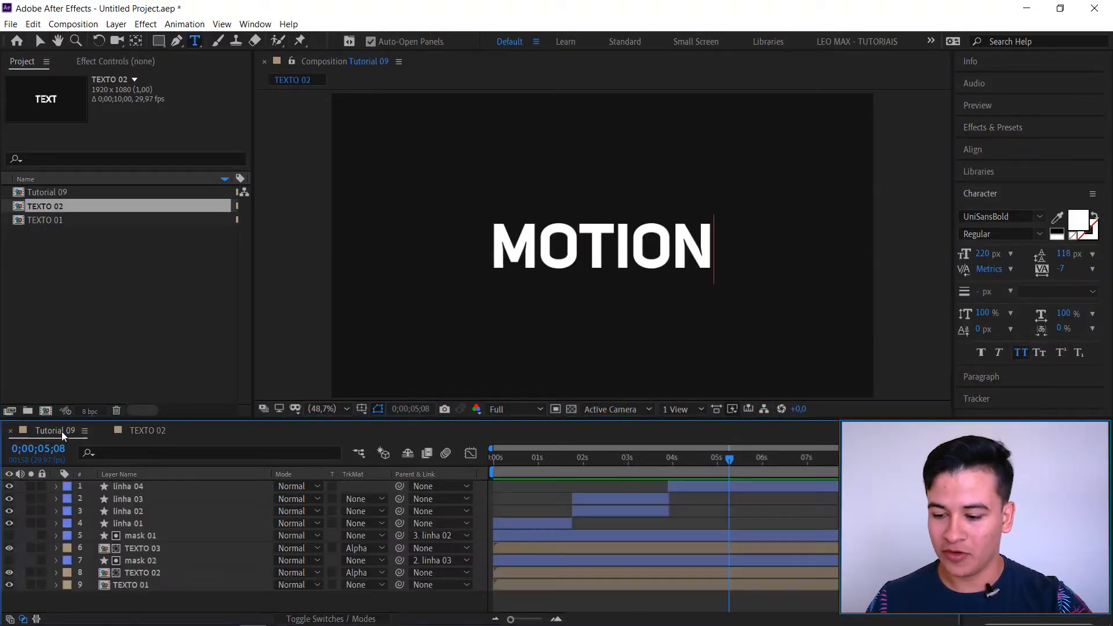
Add the TEXTO 02 composition to Tutorial 09 just below linha 01 and align its start with linha 04's start.
click(55, 430)
drag(46, 206, 130, 526)
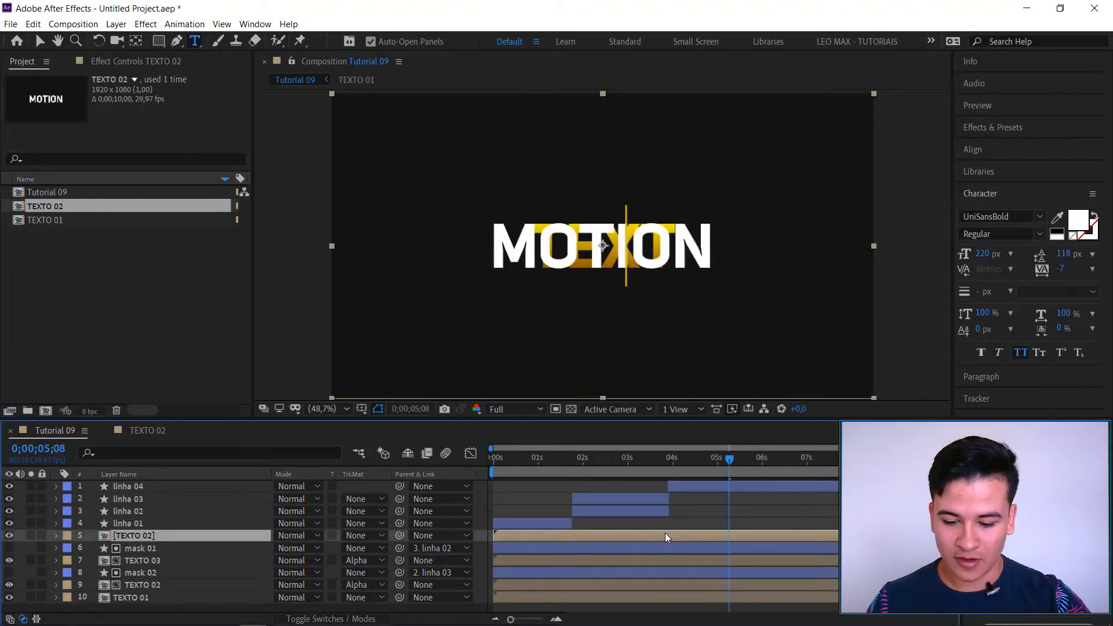
drag(665, 534, 748, 534)
drag(687, 458, 715, 458)
drag(718, 531, 676, 525)
scroll(661, 468, up, 3)
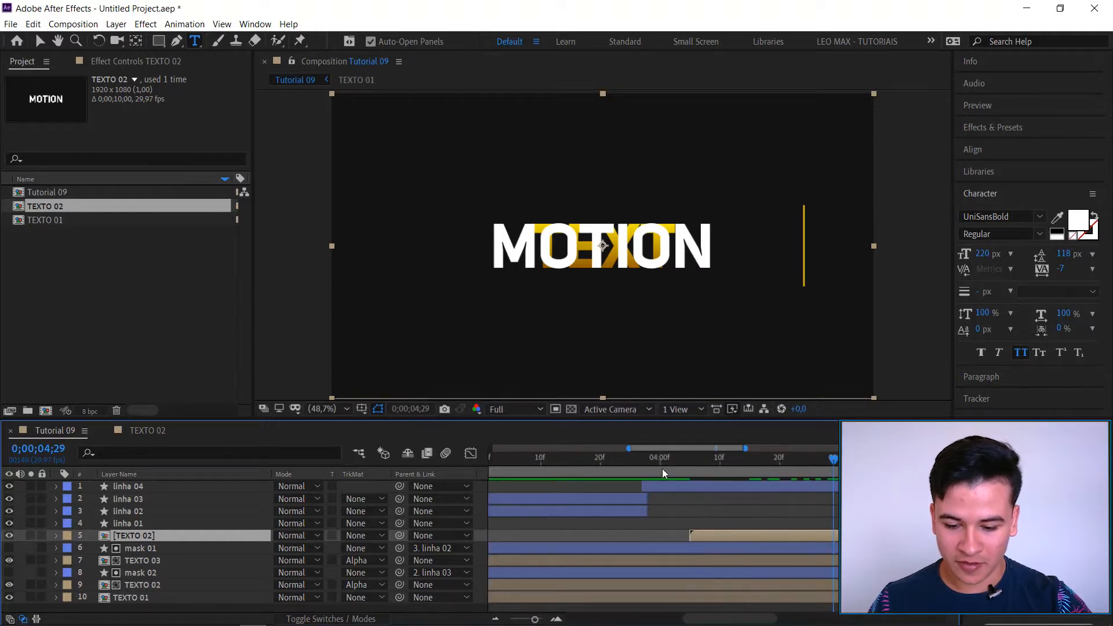
click(648, 458)
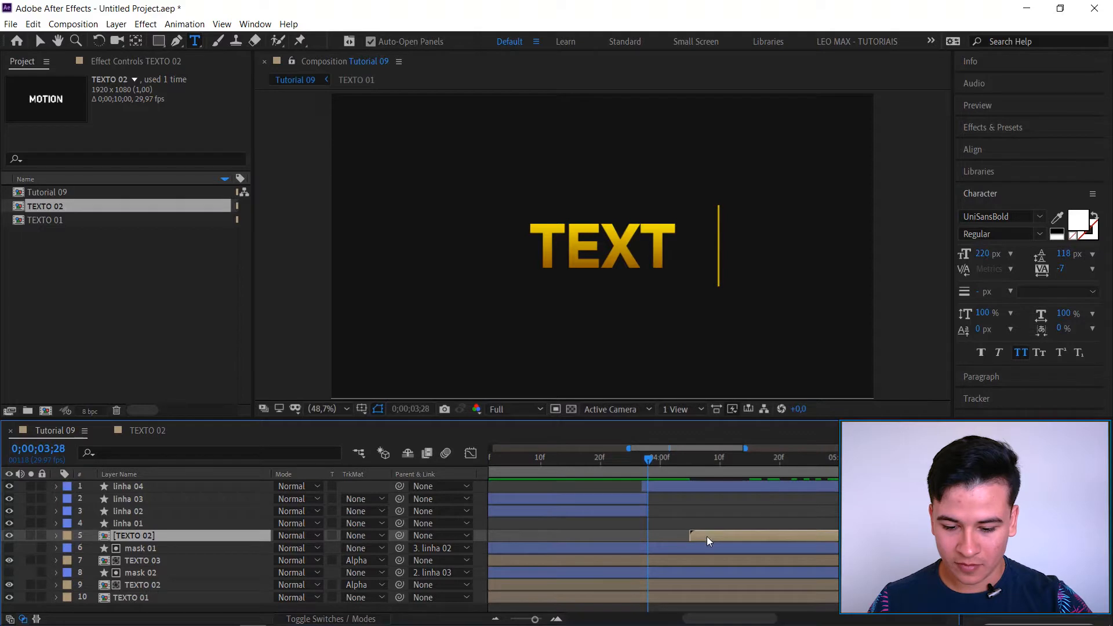
drag(668, 535, 665, 536)
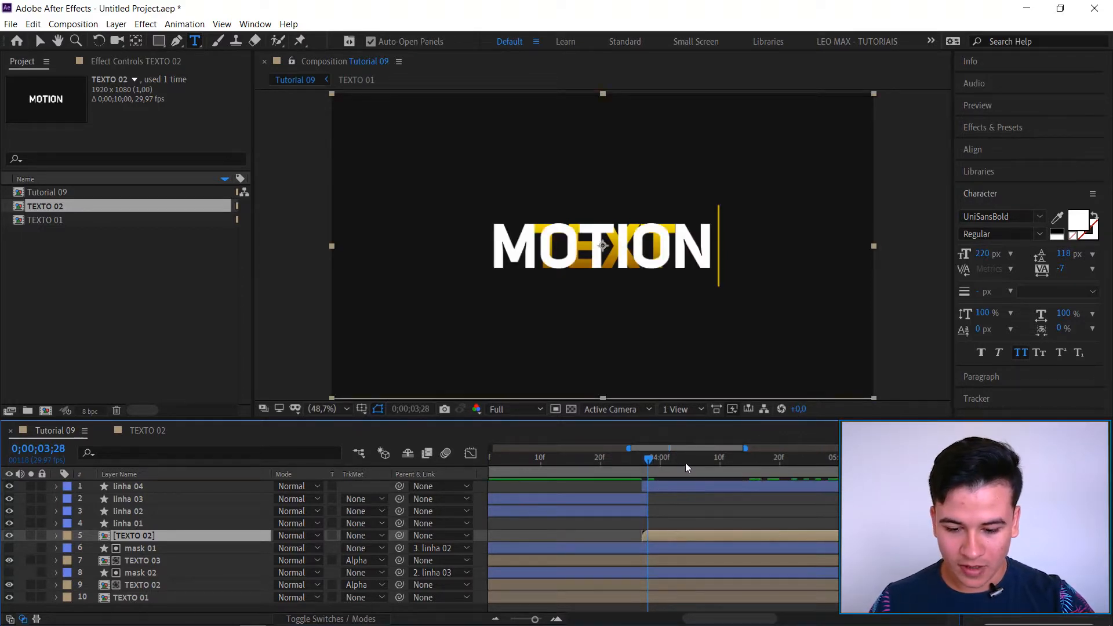
At 0;00;06;06, draw a rectangle shape from linha 04's line across the full frame width over MOTION and name it mask 03.
key(minus)
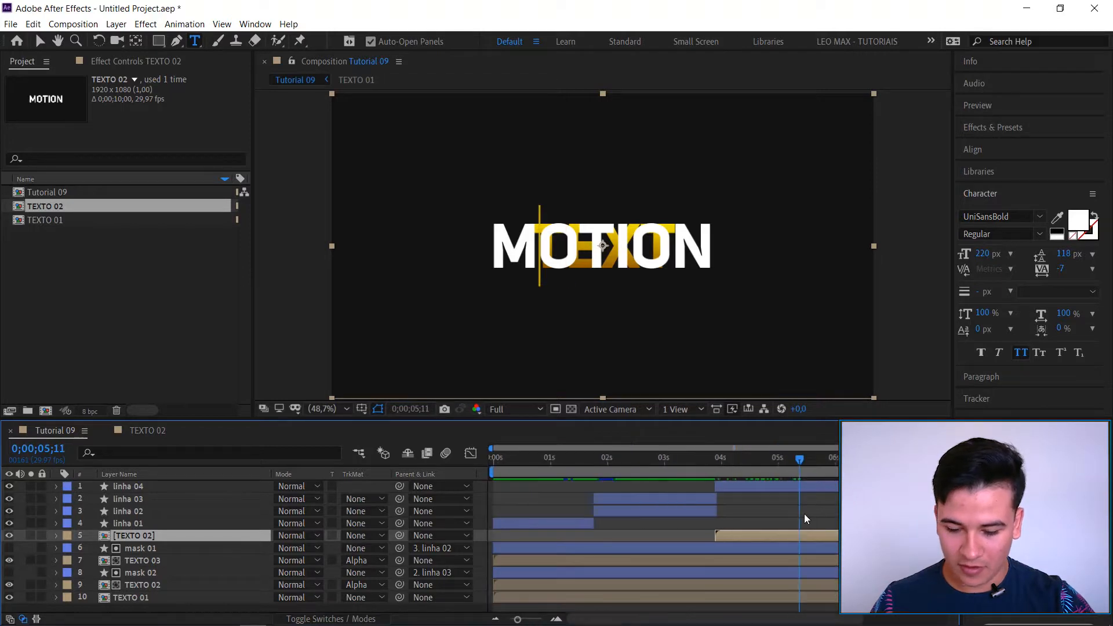
key(minus)
click(772, 460)
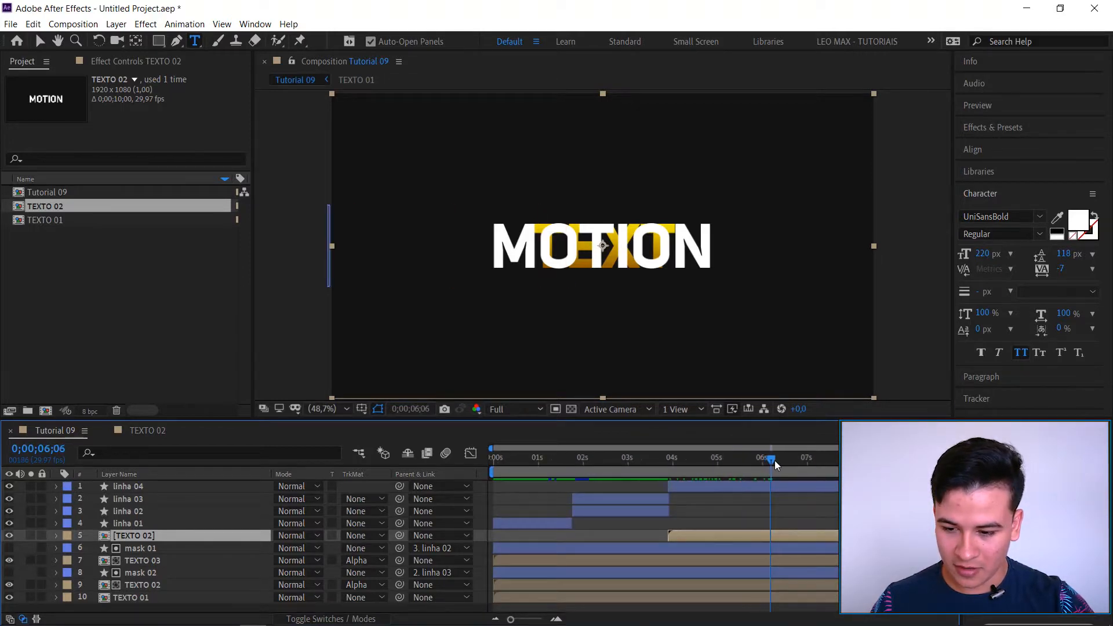
key(ctrl+shift+a)
click(161, 43)
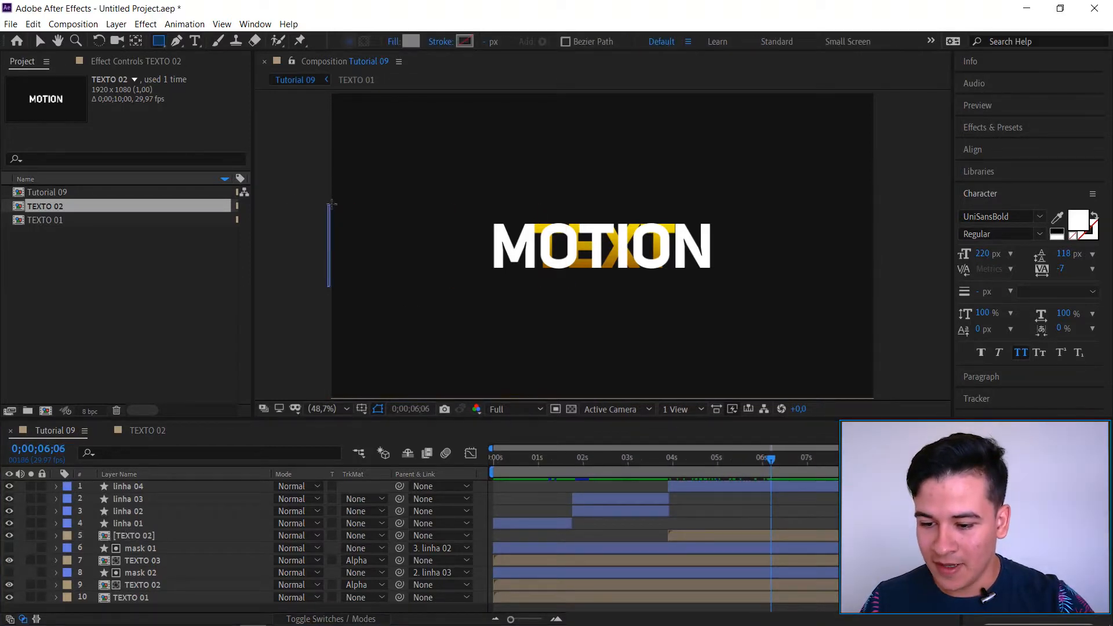
drag(328, 192, 894, 308)
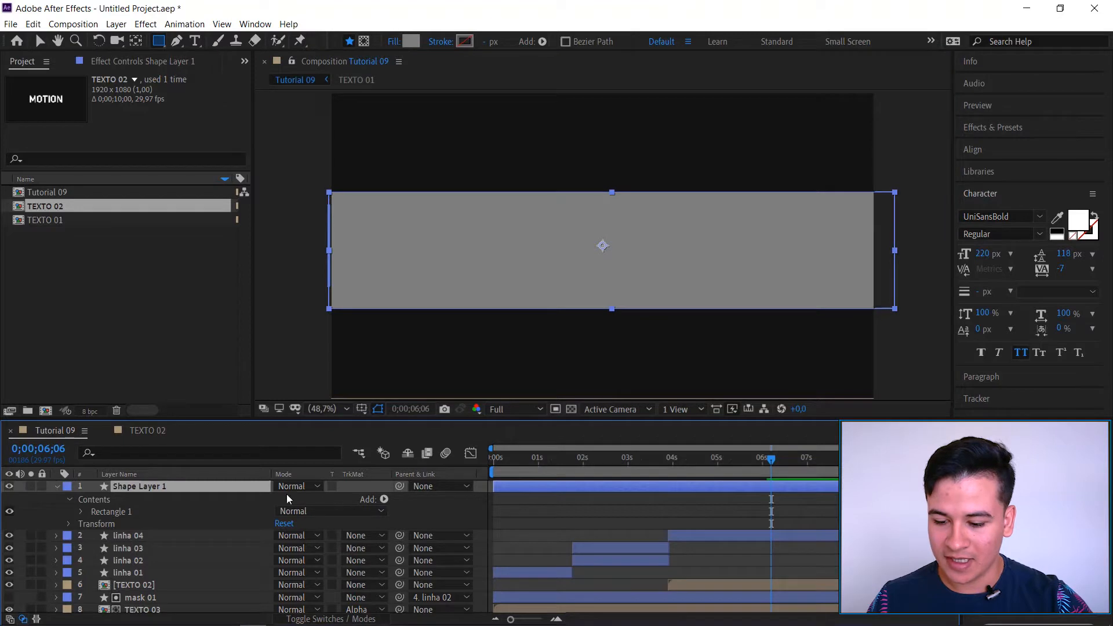
key(Return)
text(mask)
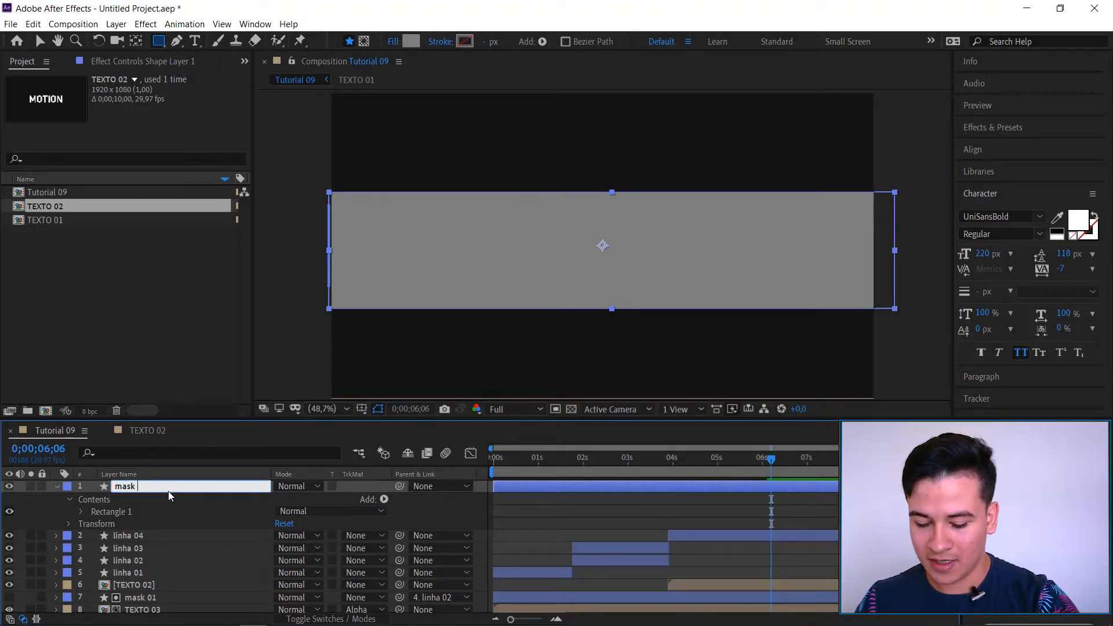
text( 03)
key(Return)
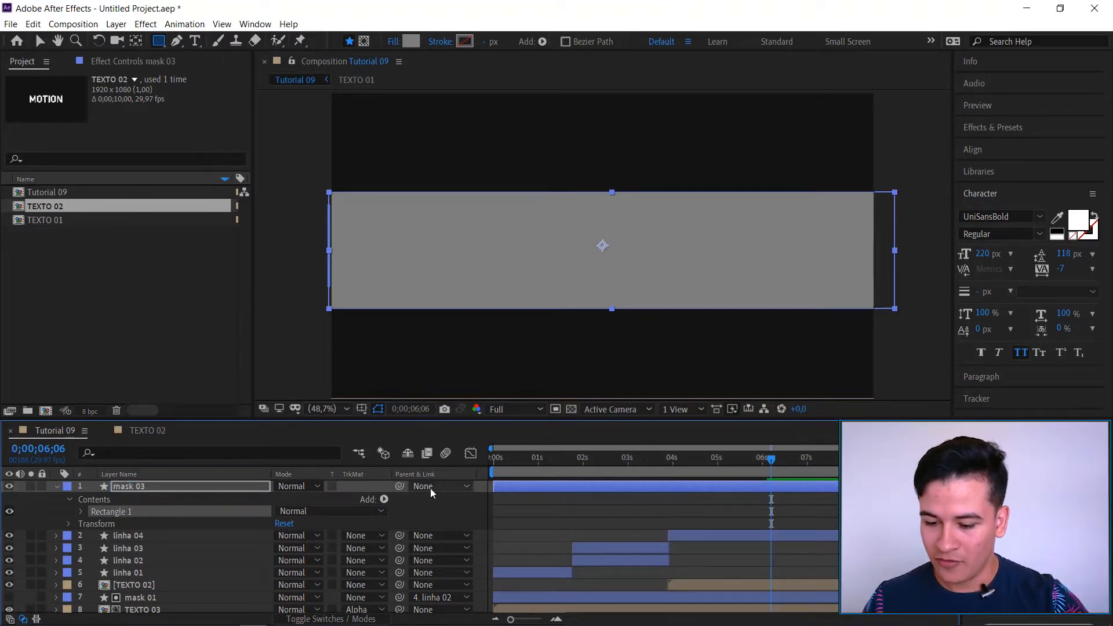
Parent mask 03 to linha 04 and shift its layer to start together with linha 04 at about 0;00;03;27.
drag(399, 485, 152, 535)
drag(640, 485, 797, 486)
click(664, 471)
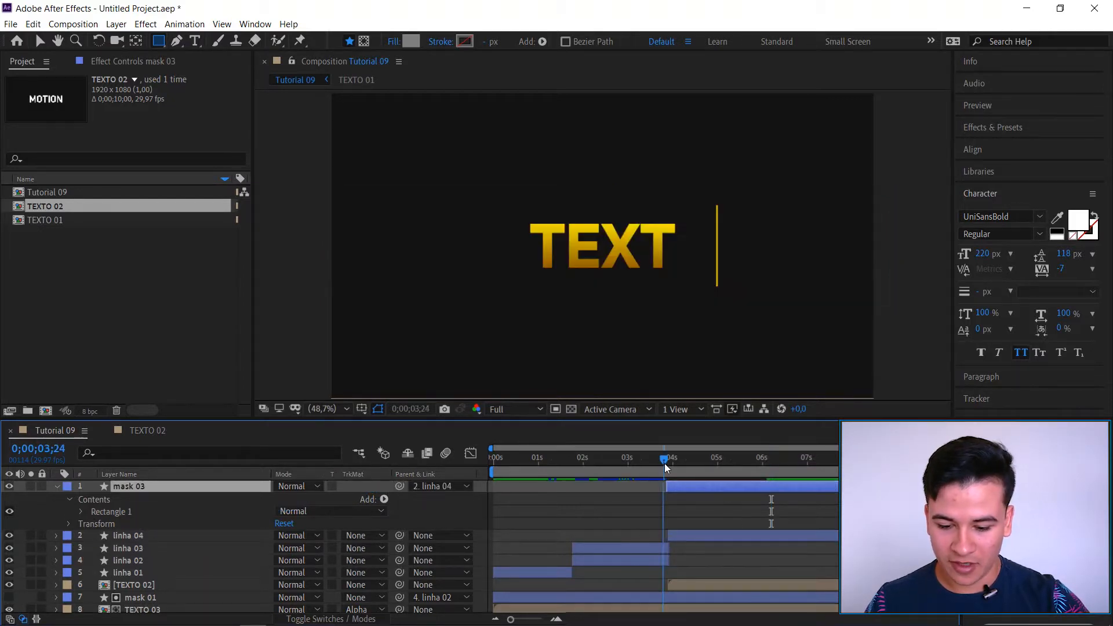
key(equal)
key(equal)
key(minus)
key(minus)
Place mask 03 directly above the MOTION layer TEXTO 02 and use it as that layer's alpha matte.
drag(134, 489, 137, 579)
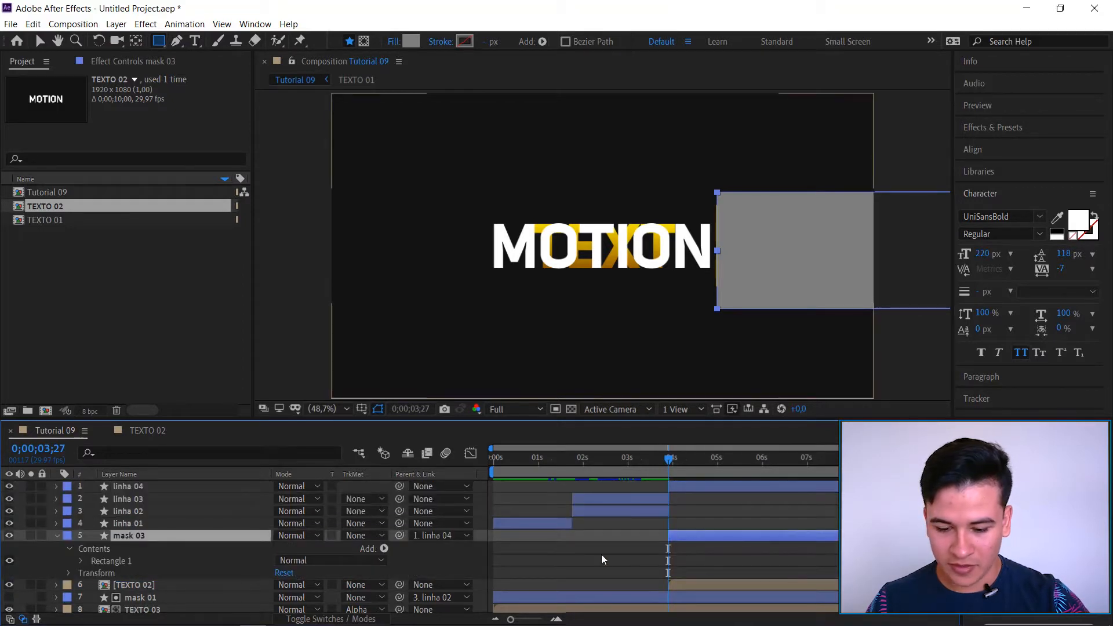
click(142, 547)
click(356, 547)
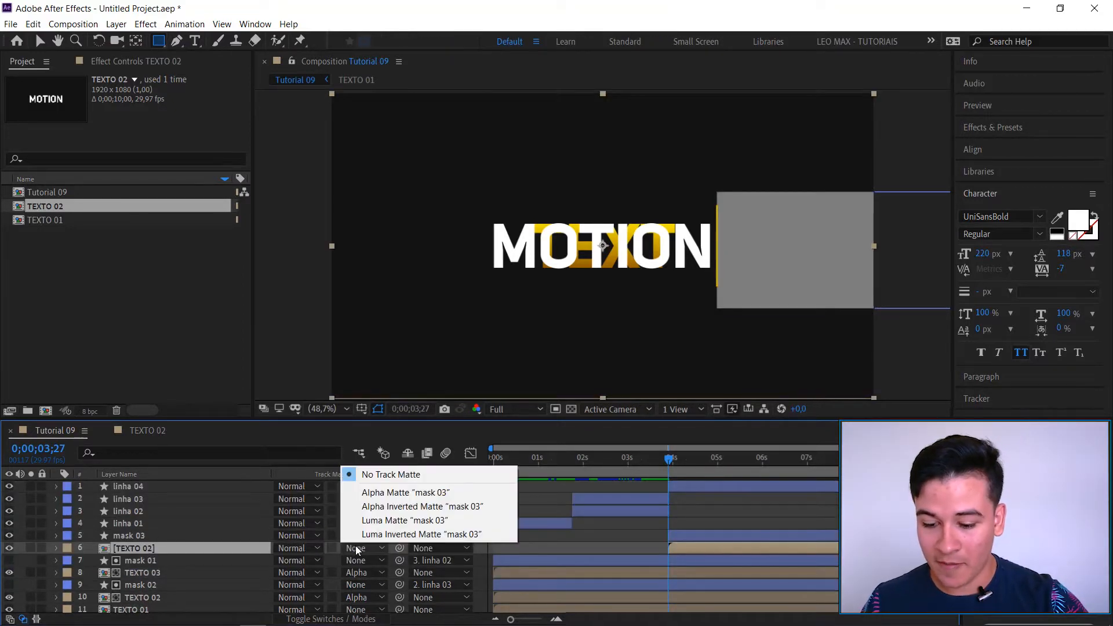
click(371, 492)
drag(675, 464, 729, 474)
Duplicate mask 03, placing the copy directly above TEXTO 01 as that layer's alpha inverted matte.
click(718, 534)
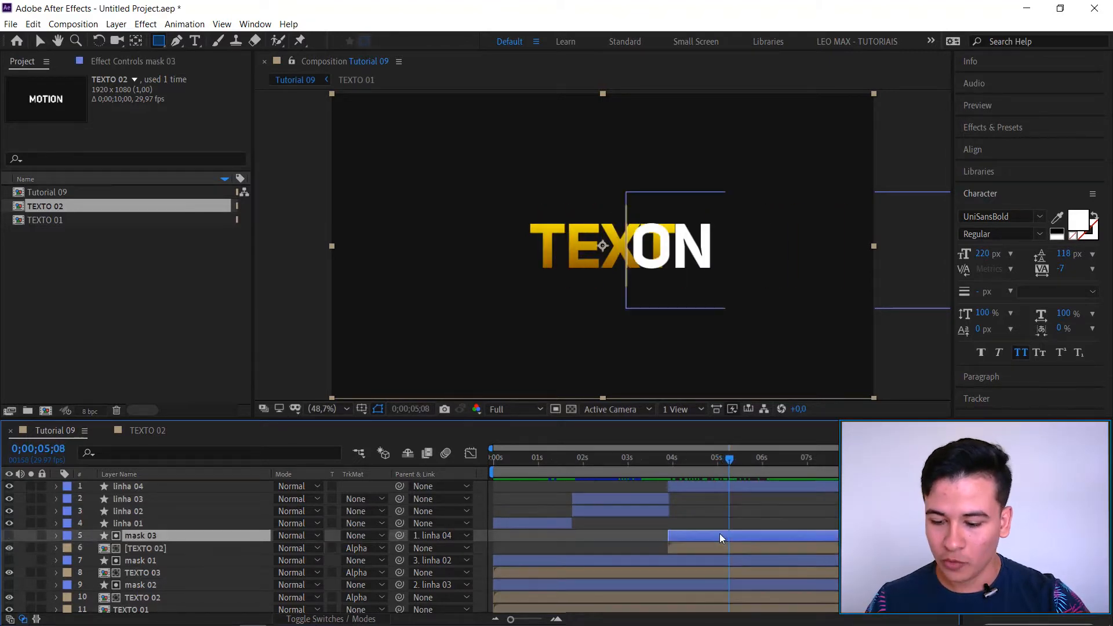
key(ctrl+d)
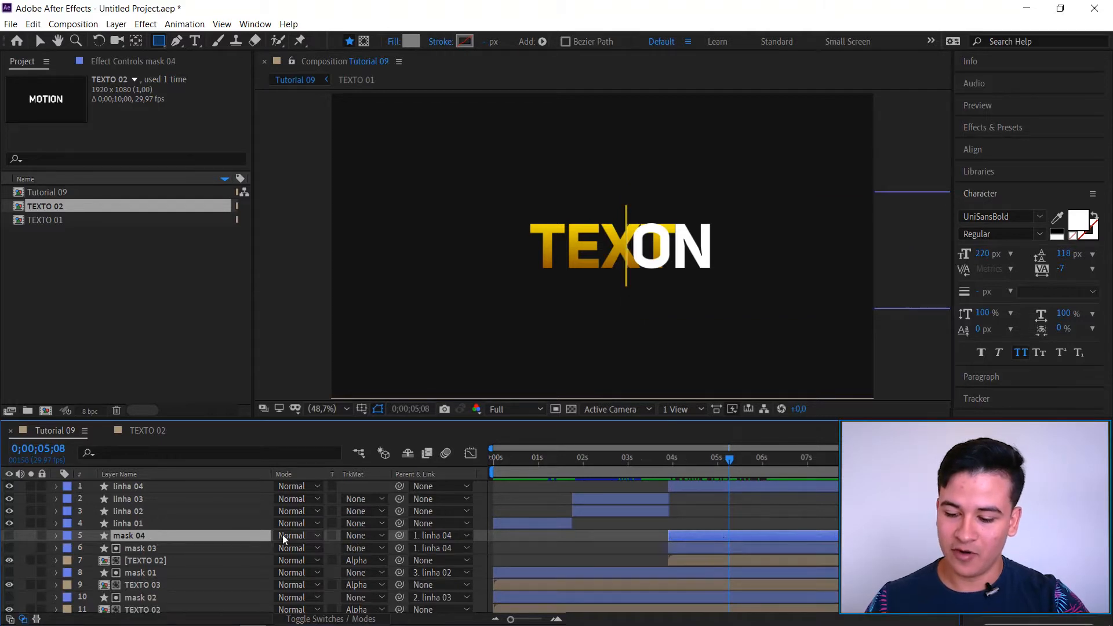
scroll(191, 536, down, 1)
drag(130, 524, 143, 600)
click(144, 608)
key(ctrl+Up)
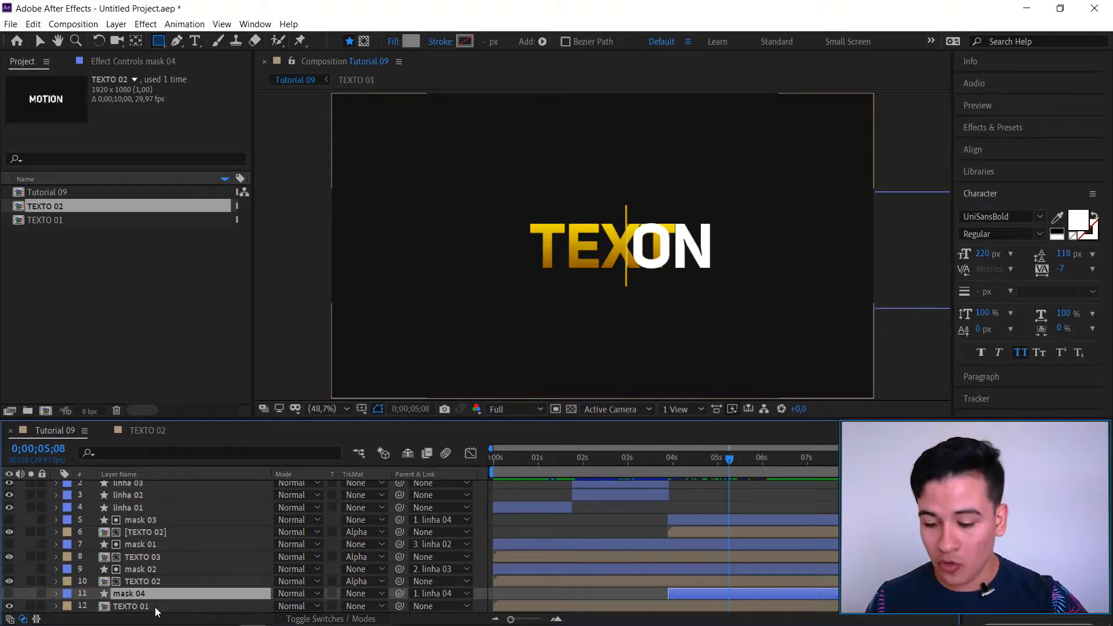
click(361, 606)
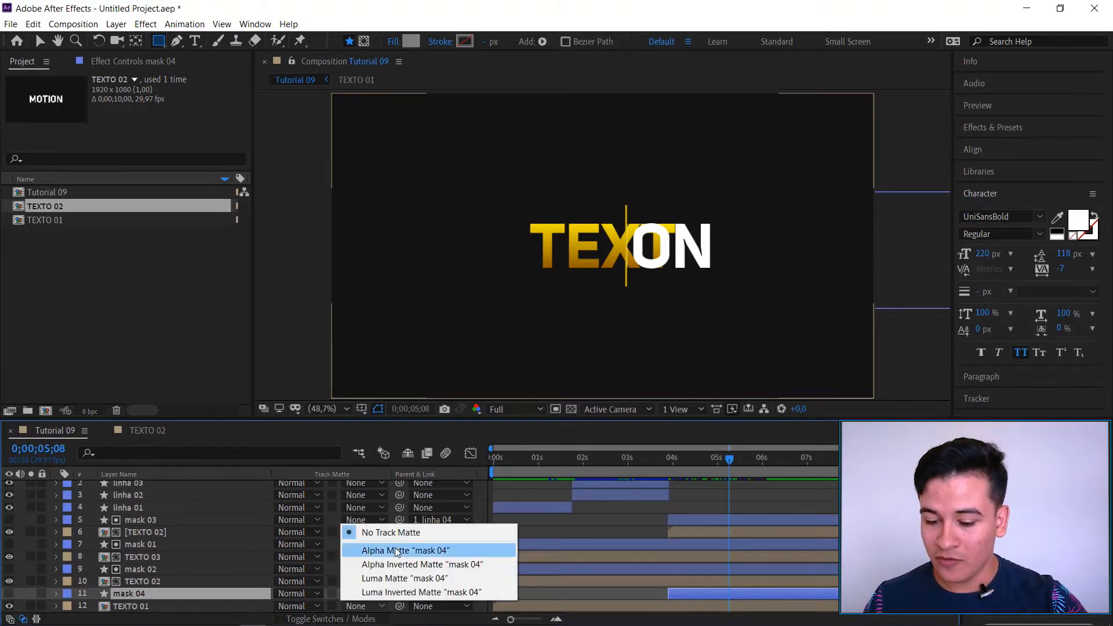
click(438, 564)
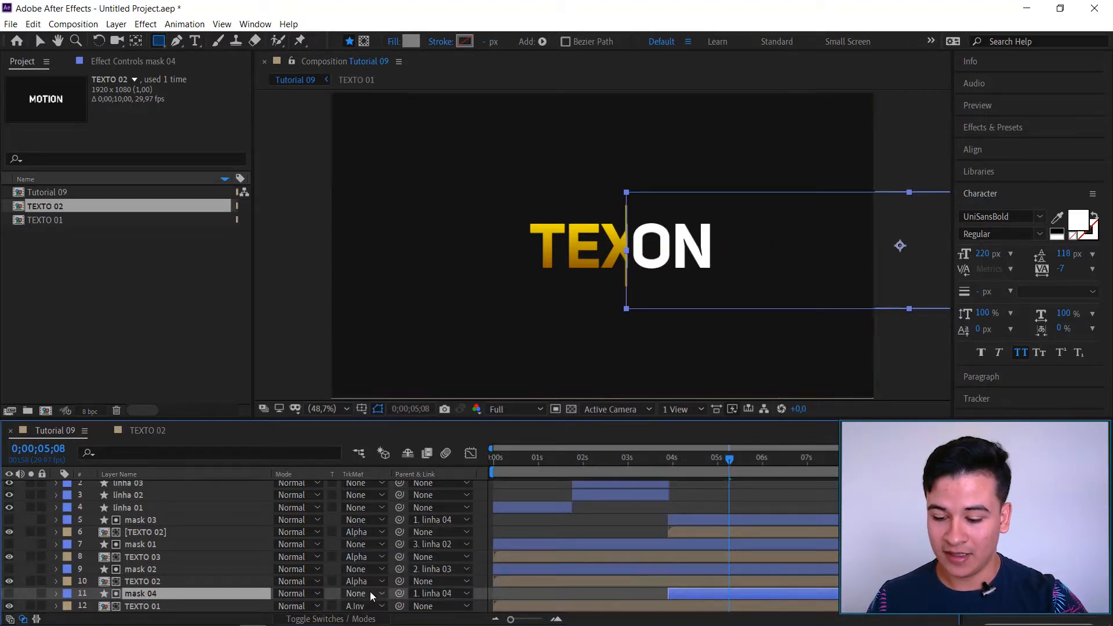
Preview the transition from TEXT to MOTION and check it up to about 0;00;06;02.
drag(751, 461, 699, 461)
key(space)
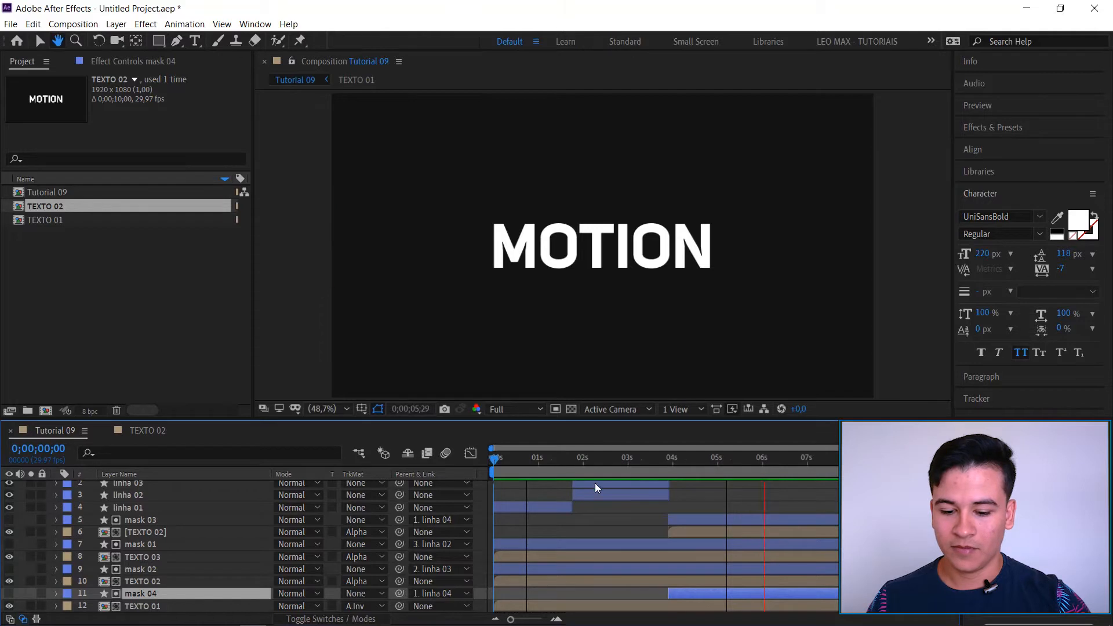
drag(716, 457, 763, 462)
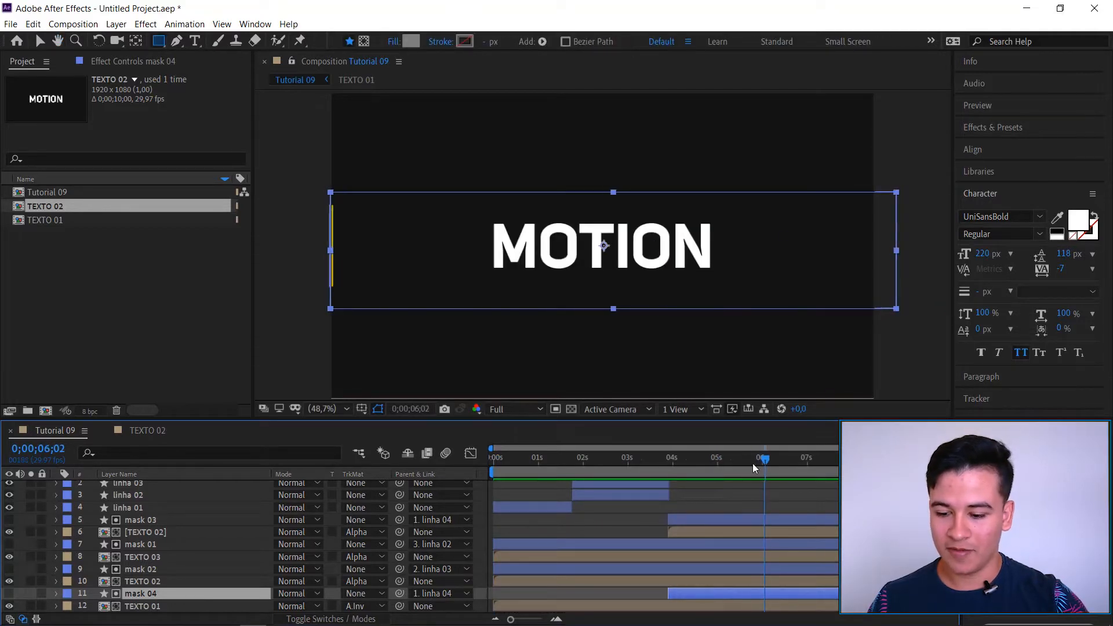
Create a new composition from the Tutorial 09 composition in the project.
double_click(753, 531)
click(42, 194)
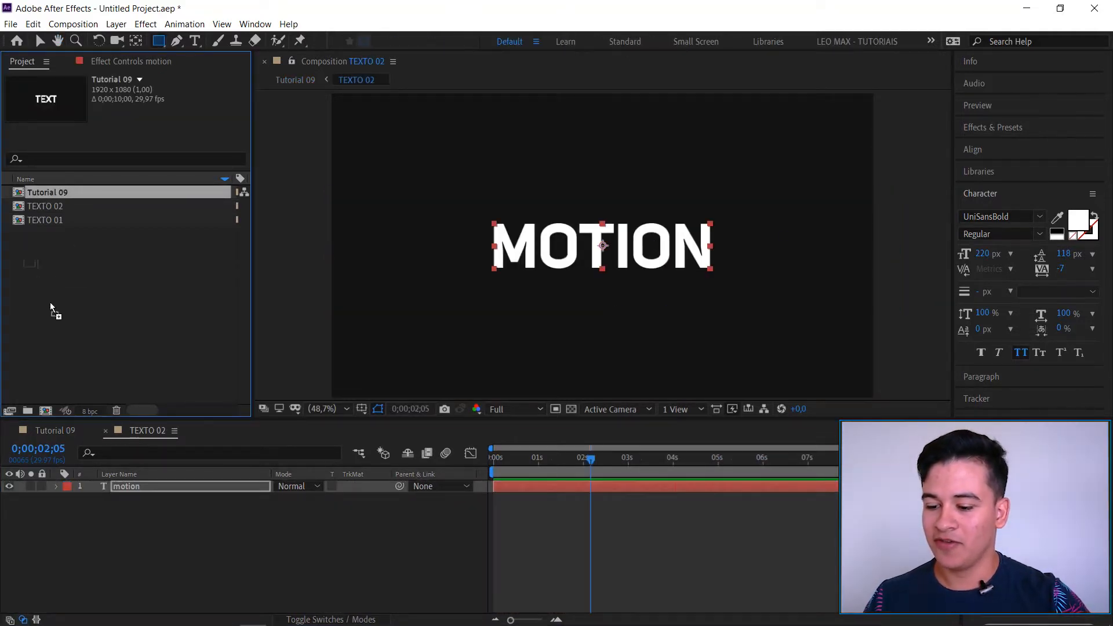
drag(43, 412, 45, 411)
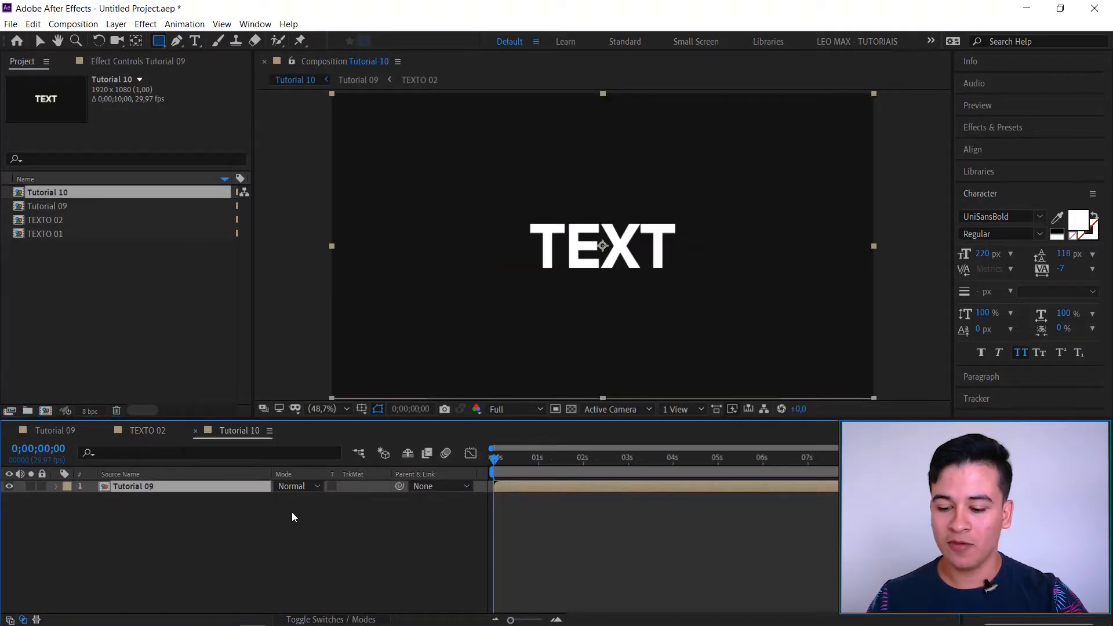
Create a black 1920 × 1080 px solid named BG in the Tutorial 10 composition.
click(312, 506)
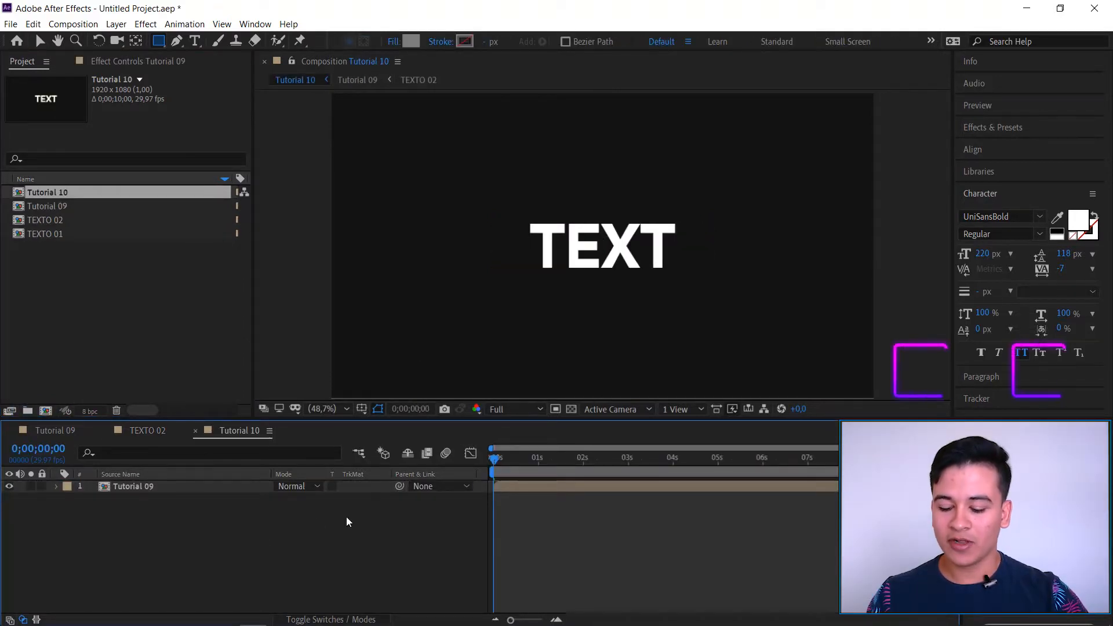
key(ctrl+y)
text(BG)
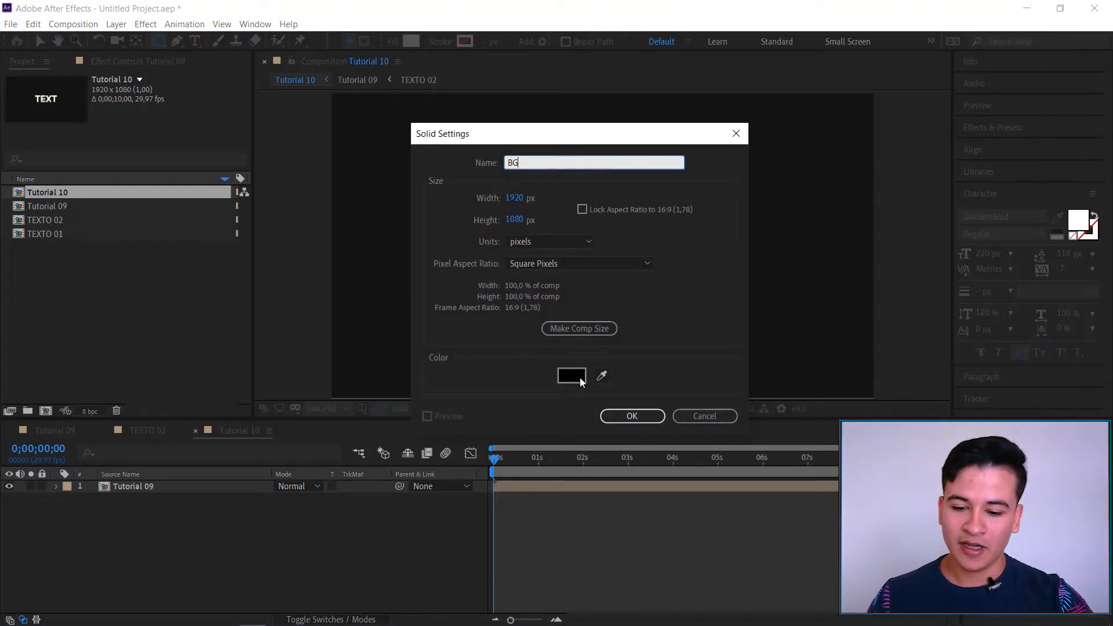
click(637, 416)
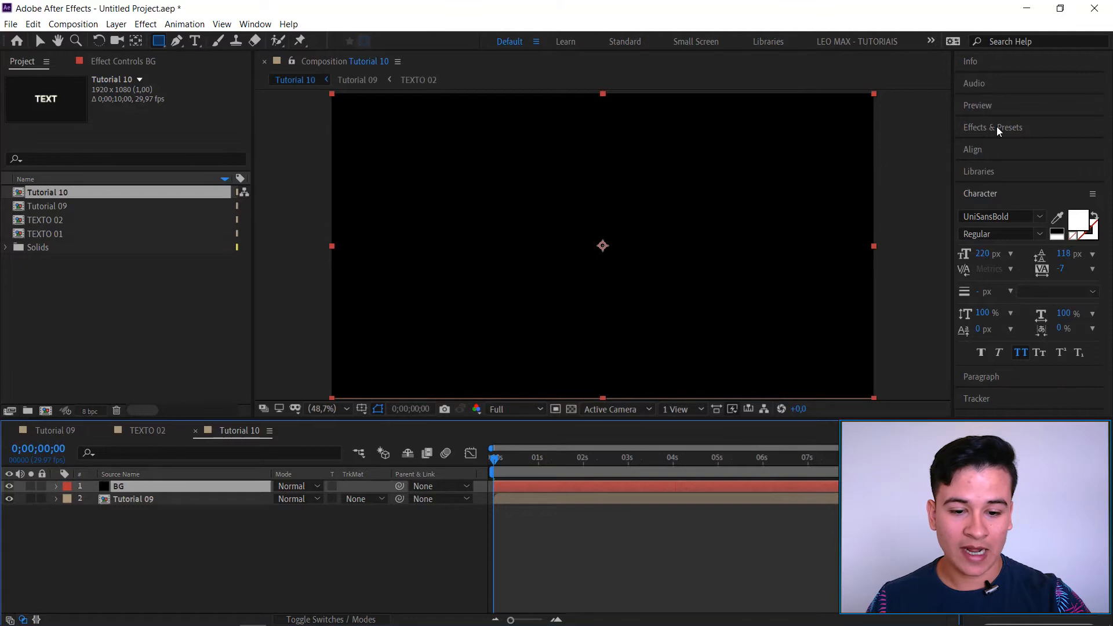
Apply the Gradient Ramp effect to the BG solid and place that layer beneath Tutorial 09.
click(996, 127)
click(1006, 147)
drag(1035, 227, 130, 510)
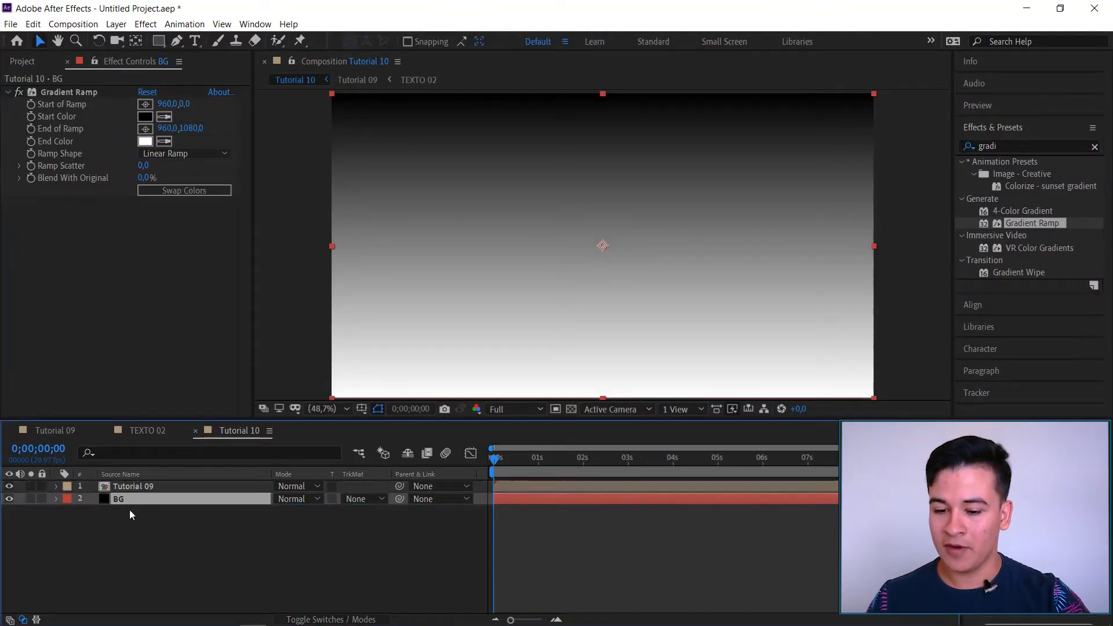
Set the Gradient Ramp's start colour on BG to a bright magenta, CE00E1.
click(145, 116)
click(313, 243)
drag(317, 242, 307, 221)
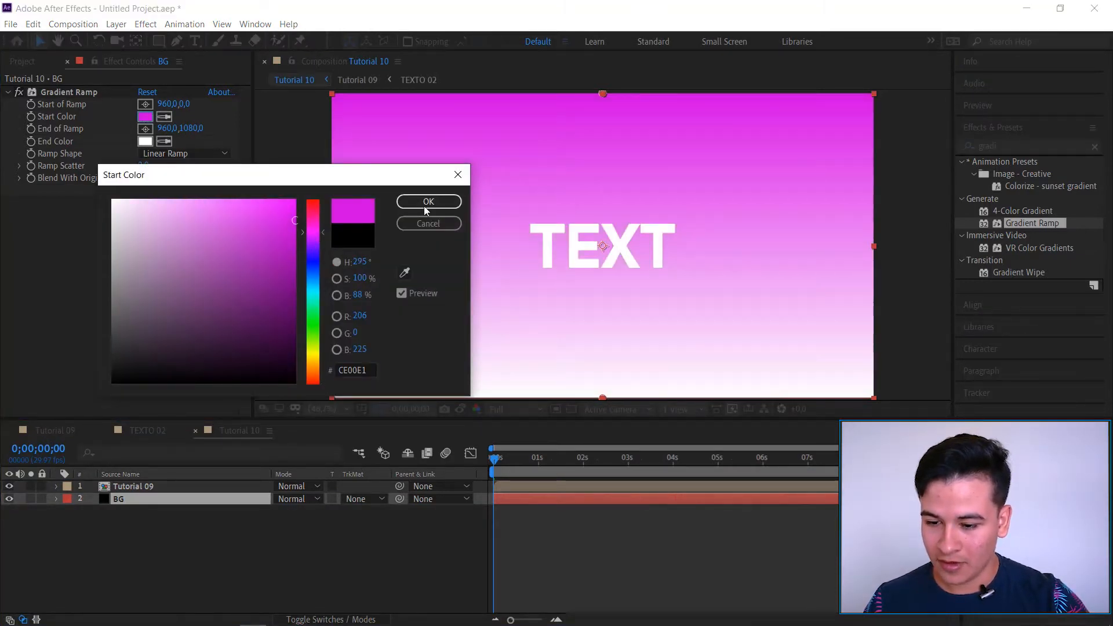
click(427, 203)
Set the Gradient Ramp's end colour on BG to a very dark purple.
click(145, 141)
click(293, 264)
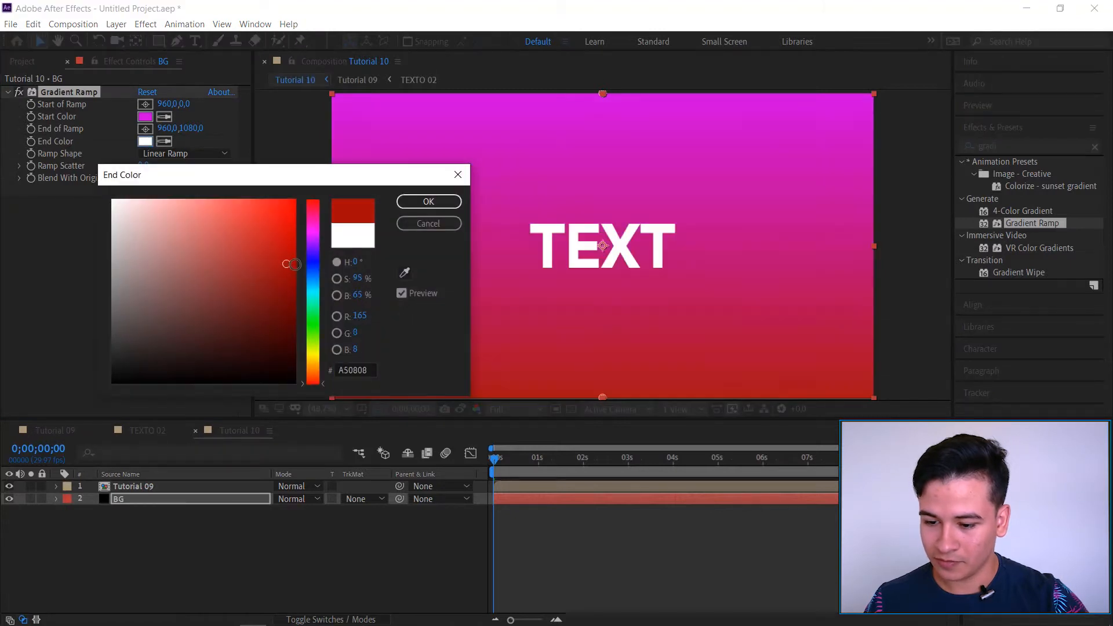
click(313, 243)
click(292, 273)
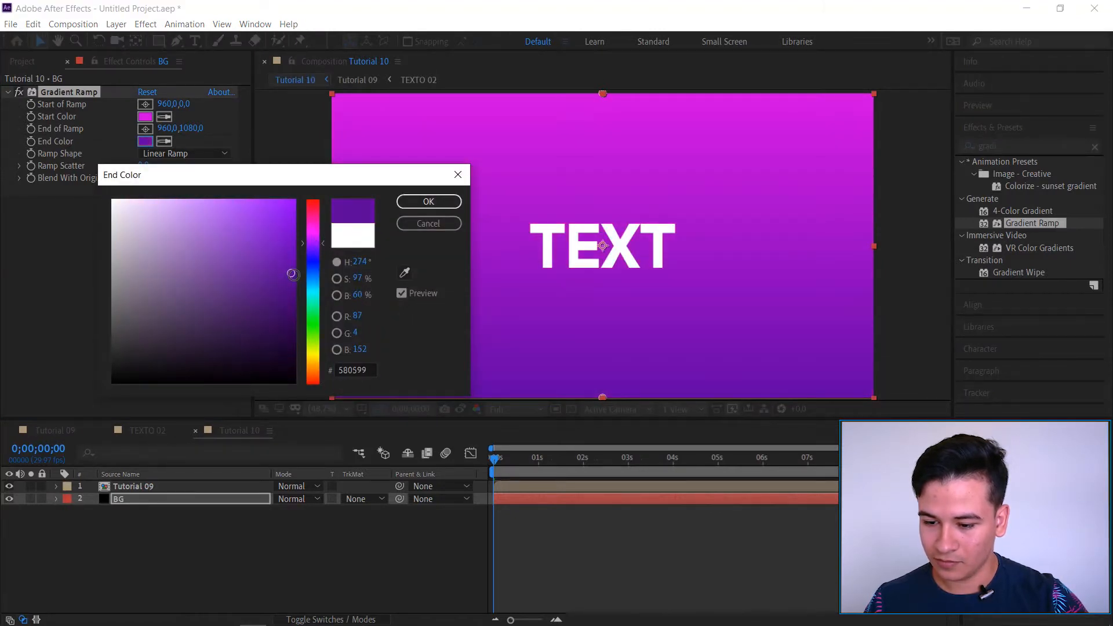
drag(292, 274, 294, 333)
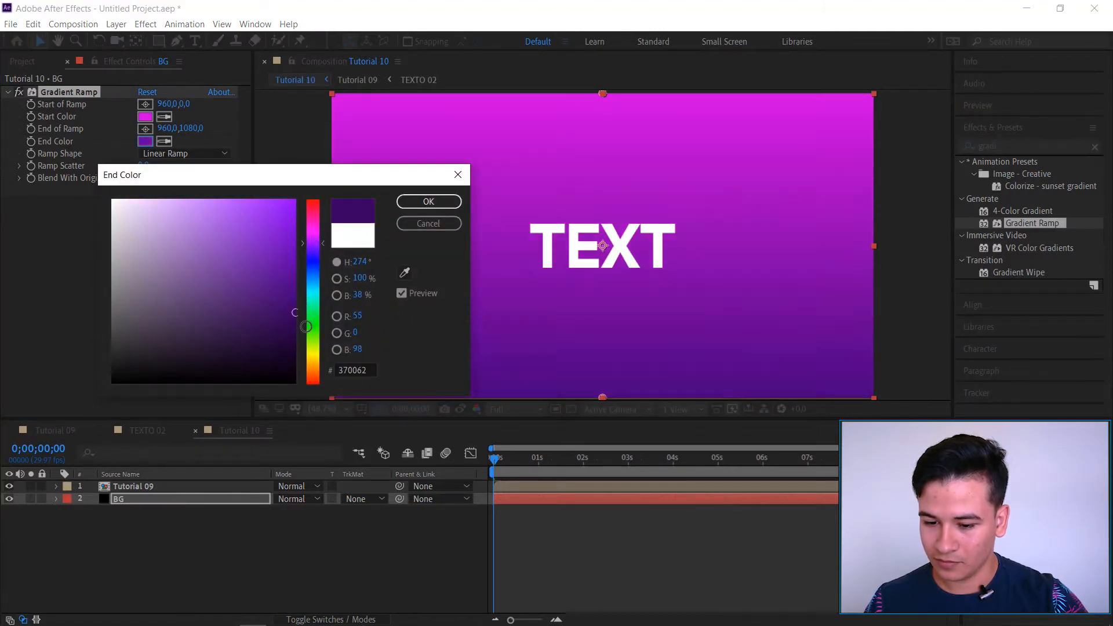
click(429, 202)
Change the ramp shape to Radial Ramp and shift the start colour's hue from magenta to violet.
click(189, 154)
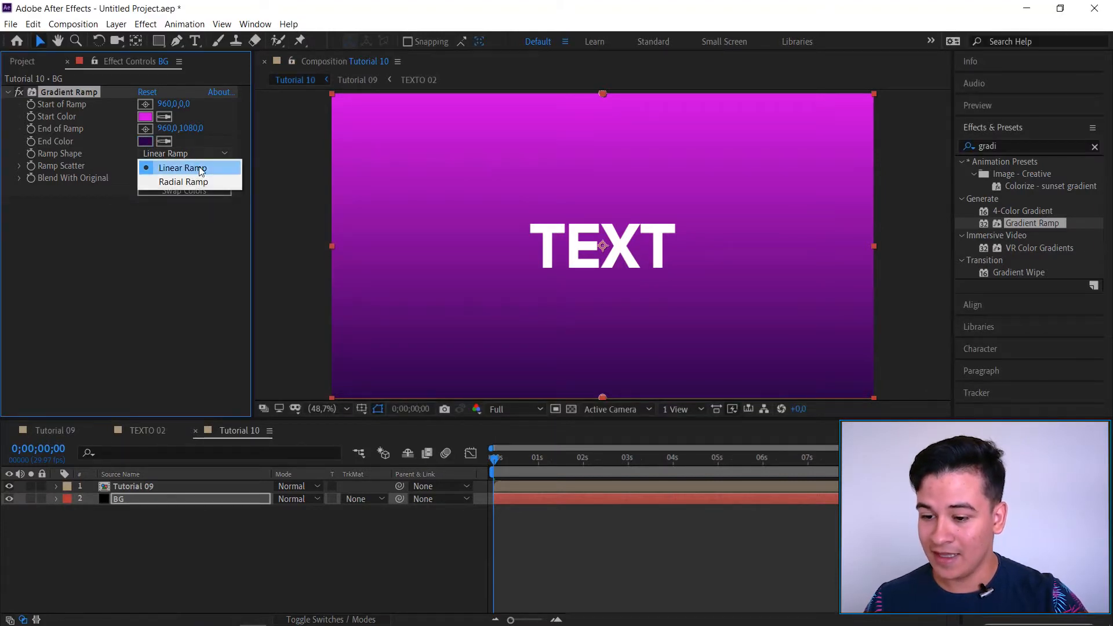
click(210, 182)
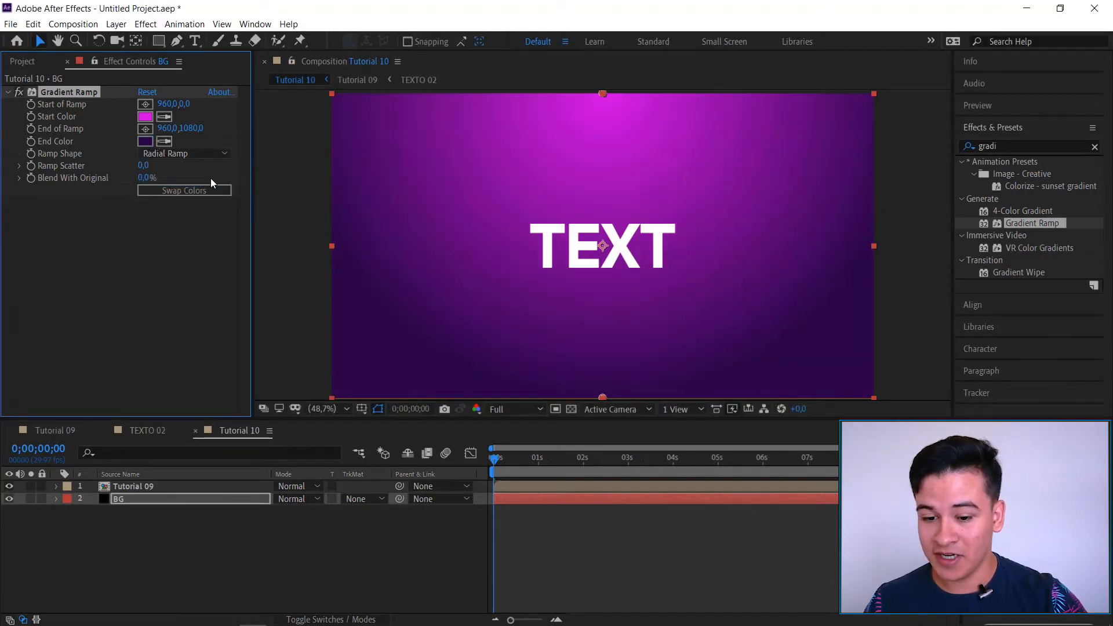
click(145, 117)
drag(314, 224, 318, 239)
key(Return)
Readjust the radial gradient's end colour to a dark purple with a hue of about 274°.
click(145, 141)
drag(293, 319, 307, 301)
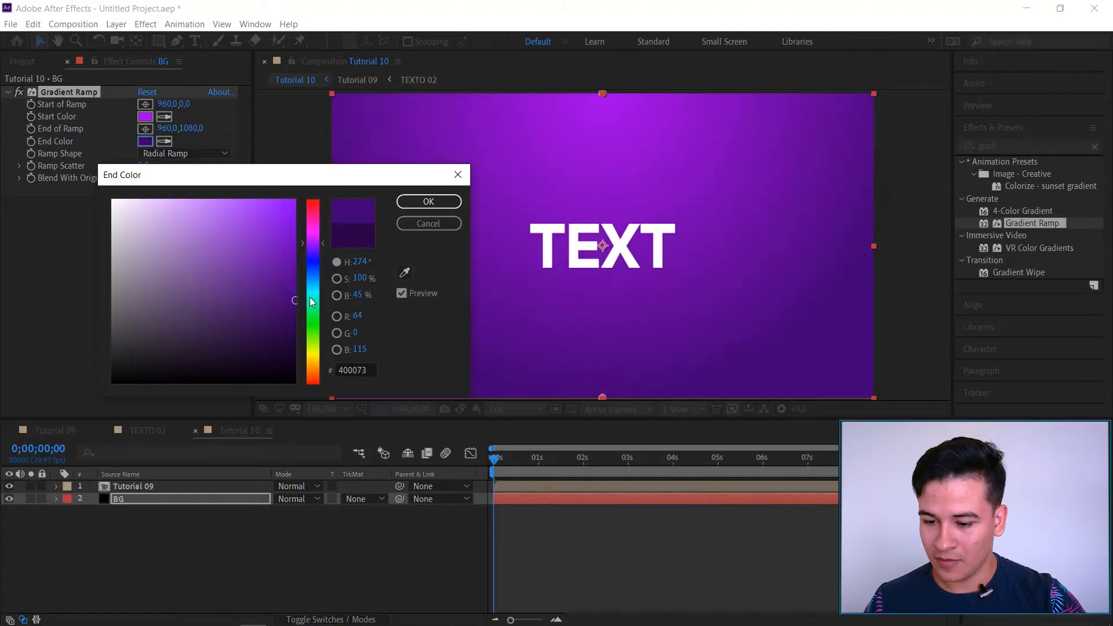
drag(322, 245, 322, 243)
mouse_move(279, 301)
mouse_down()
mouse_move(293, 293)
mouse_move(295, 329)
mouse_up()
click(428, 201)
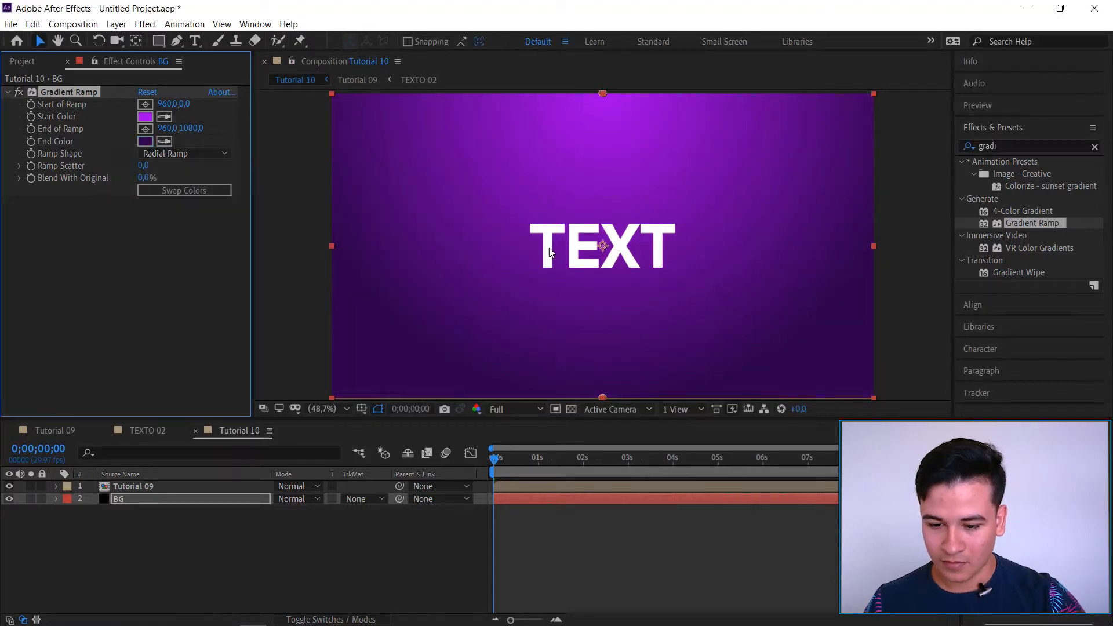
Move the ramp's start point down to about 964, 52 and its end point below the frame to about 980, 1184.
scroll(592, 379, down, 2)
drag(602, 324, 603, 336)
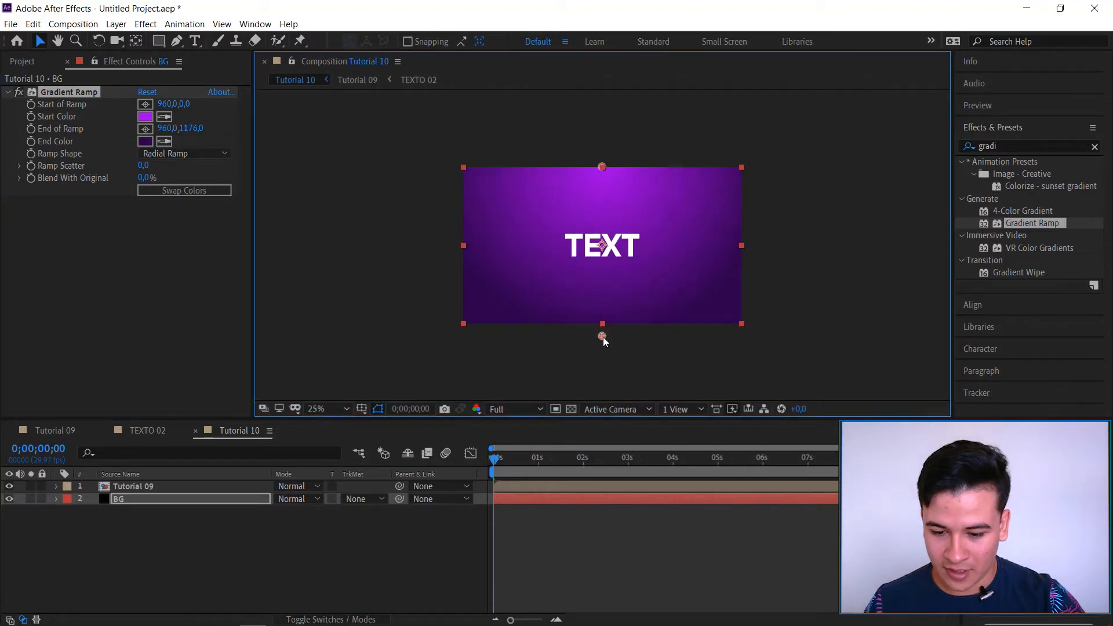
drag(599, 168, 600, 175)
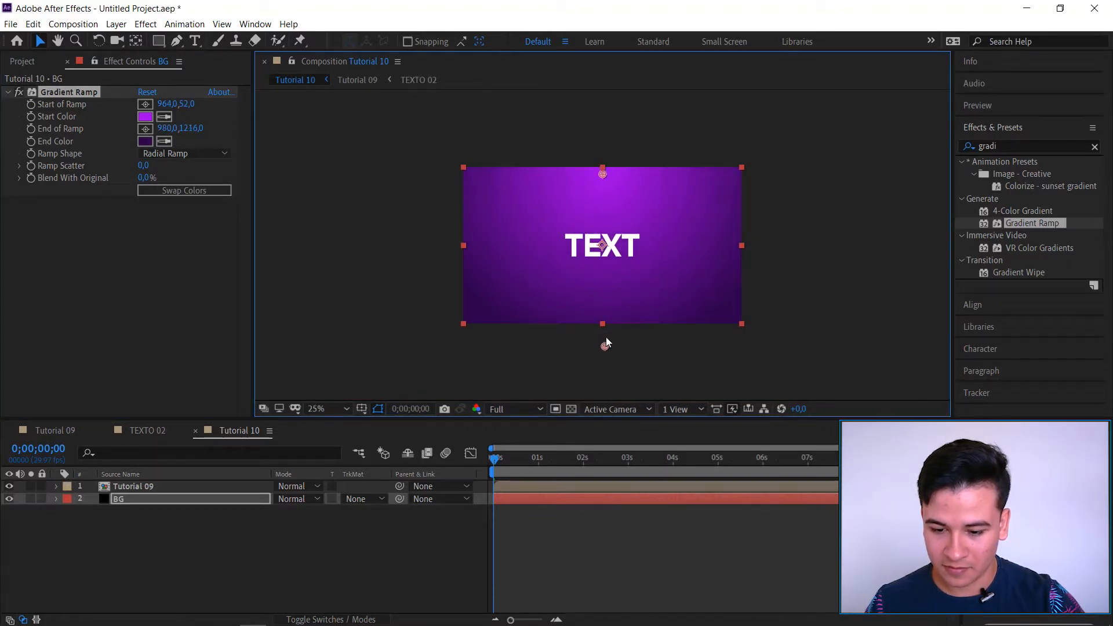
scroll(596, 259, up, 2)
scroll(596, 259, down, 2)
click(145, 366)
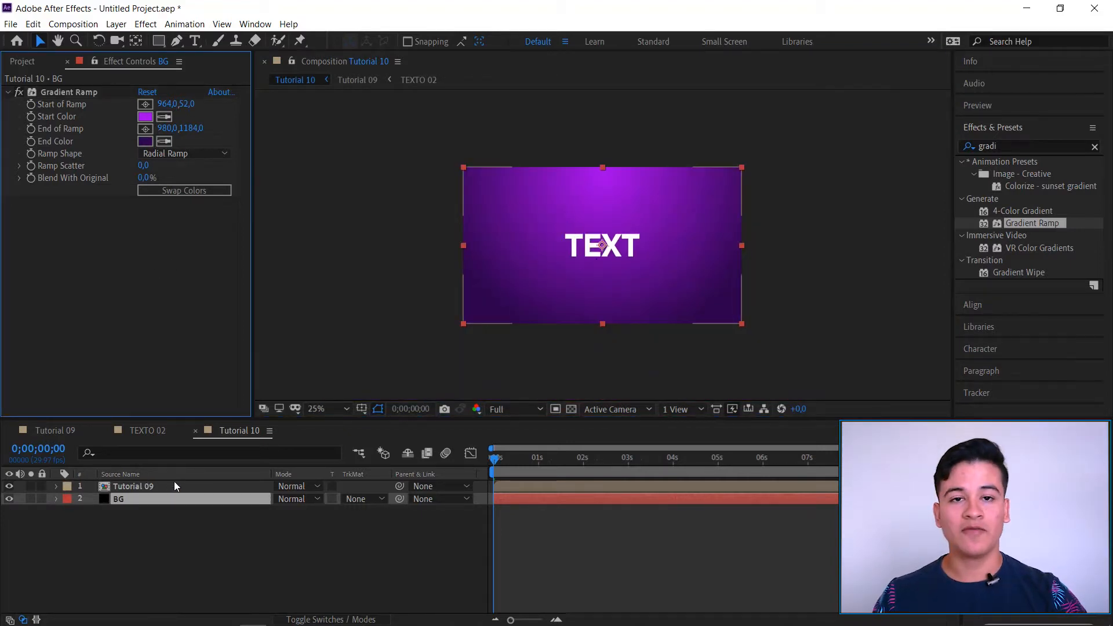
click(174, 533)
Apply the Curves effect to BG and bend the RGB curve downward in the lower midtones to darken the background.
click(124, 499)
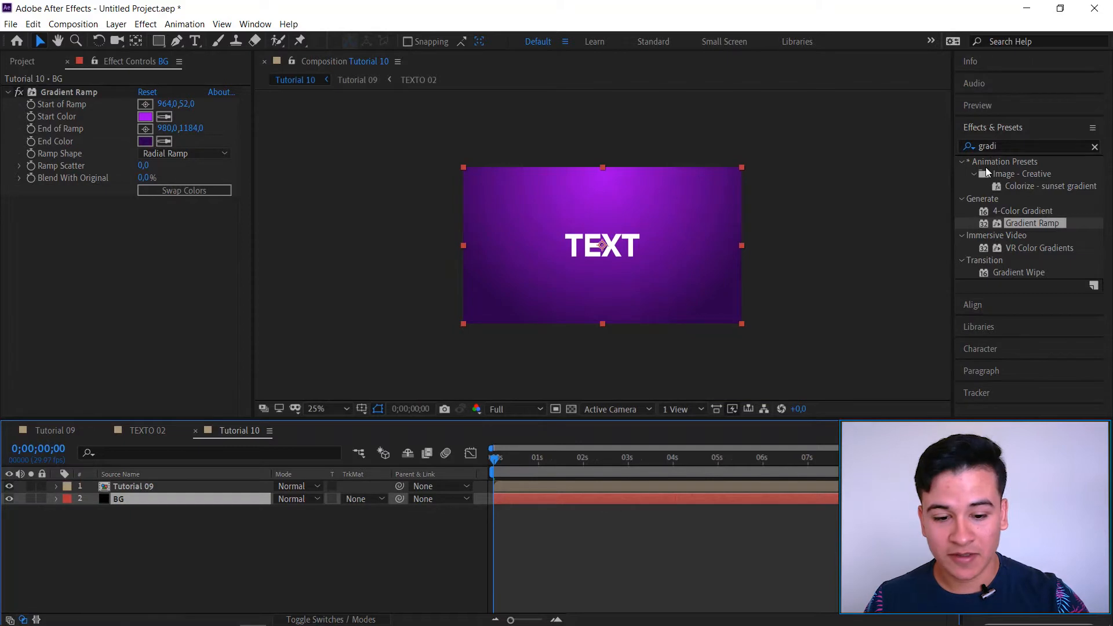
click(1001, 147)
text(cur)
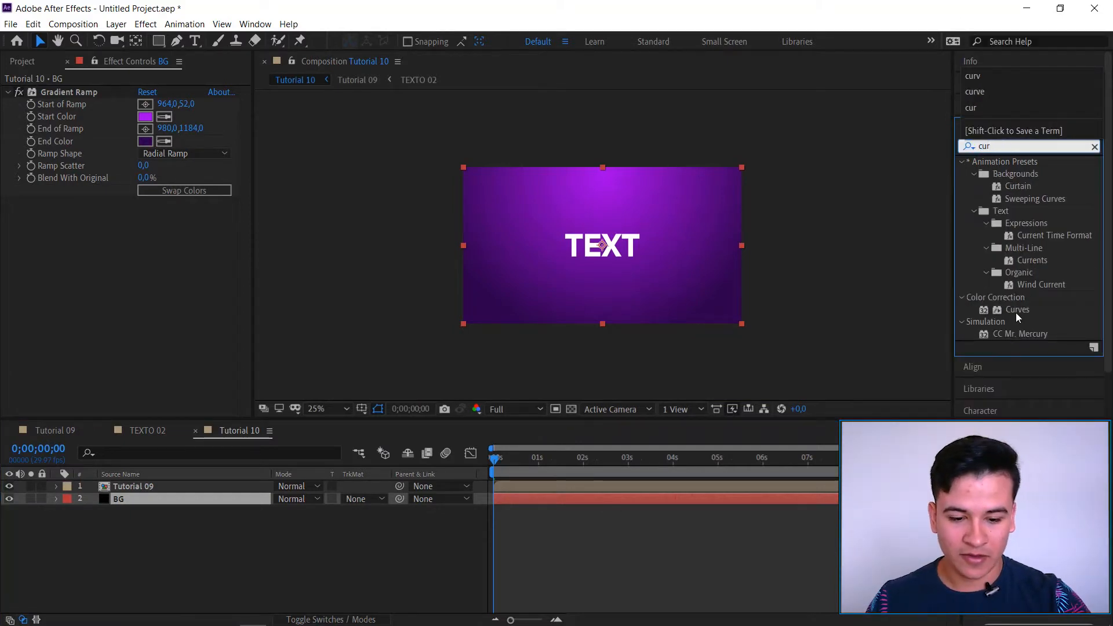
drag(1017, 312, 97, 328)
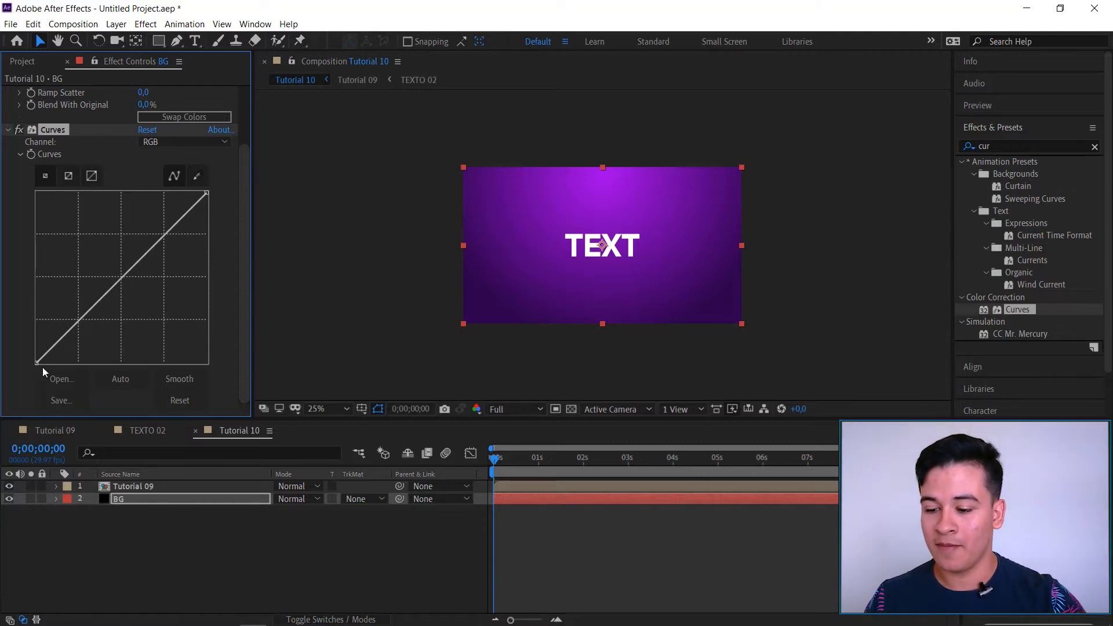
drag(87, 314, 110, 332)
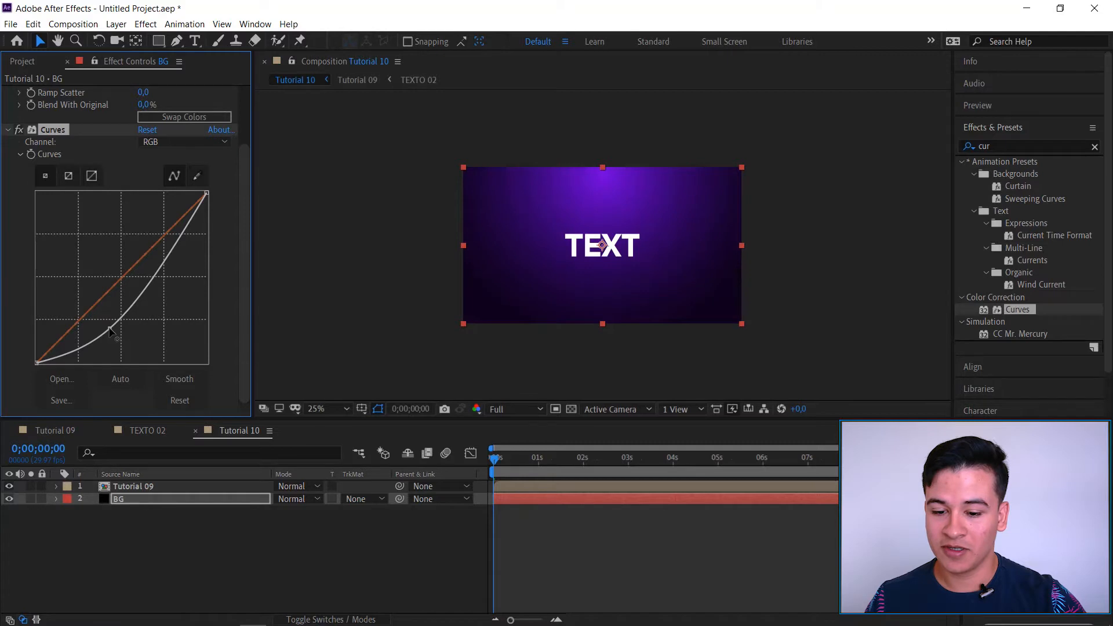
Lighten the Gradient Ramp's end colour on BG slightly to the purple 37005F.
click(328, 408)
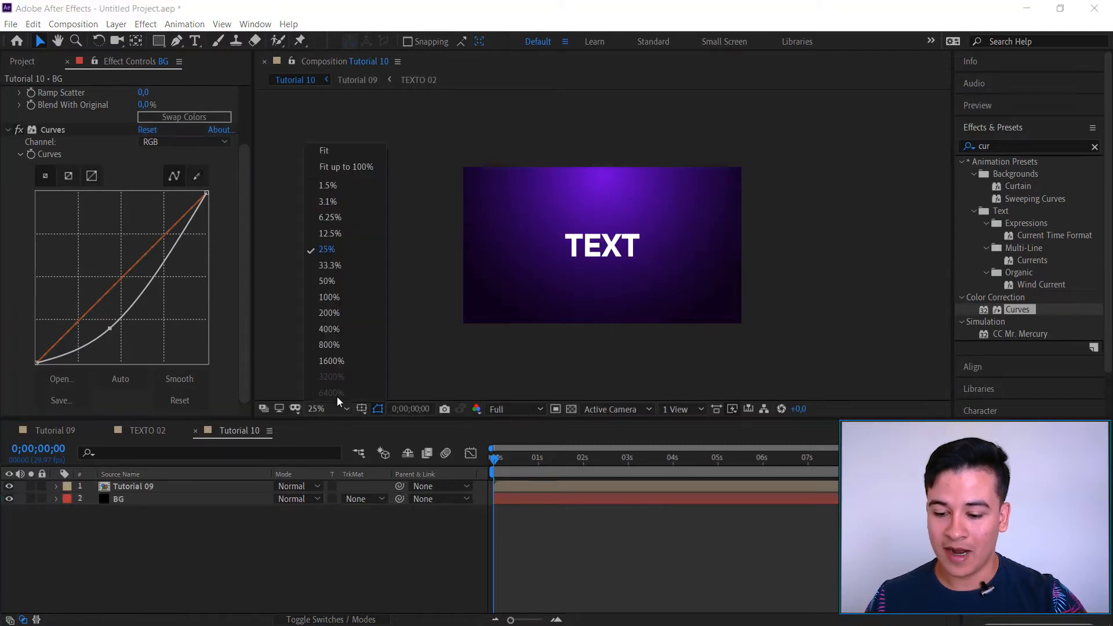
click(355, 152)
click(109, 499)
click(151, 141)
drag(288, 308, 302, 312)
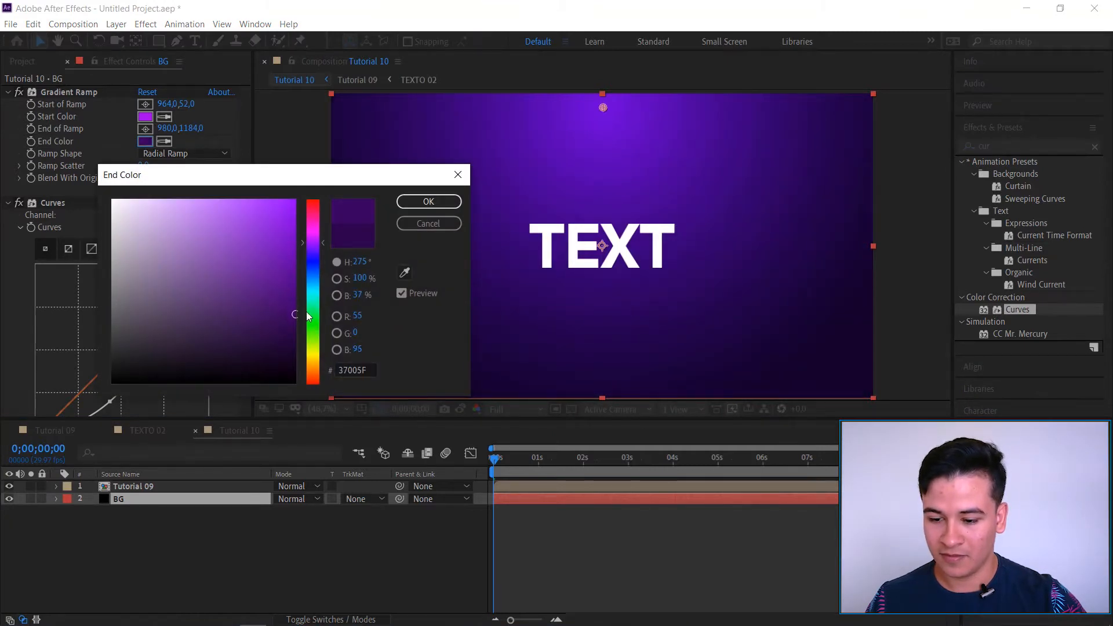
click(429, 202)
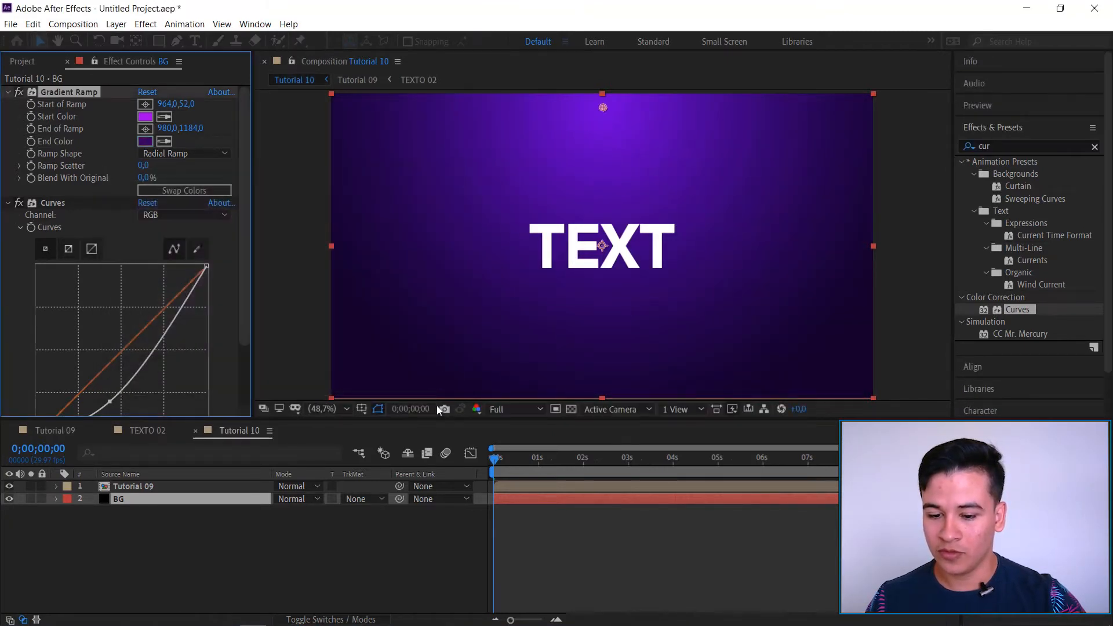
click(245, 555)
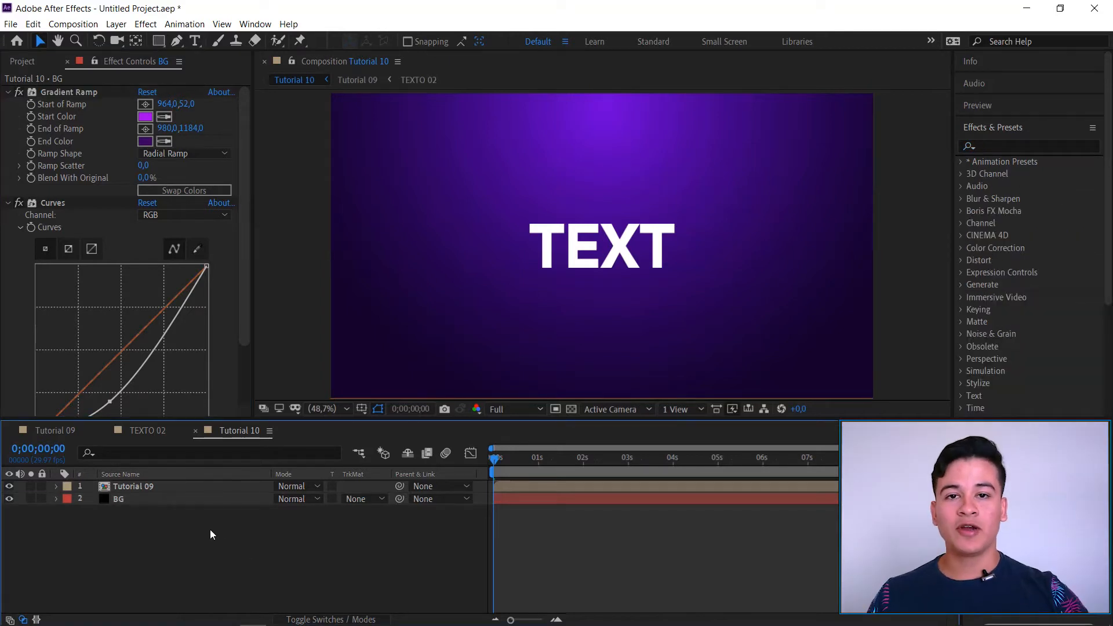
Apply the Venetian Blinds preset from Transitions - Wipes to the BG layer.
click(120, 498)
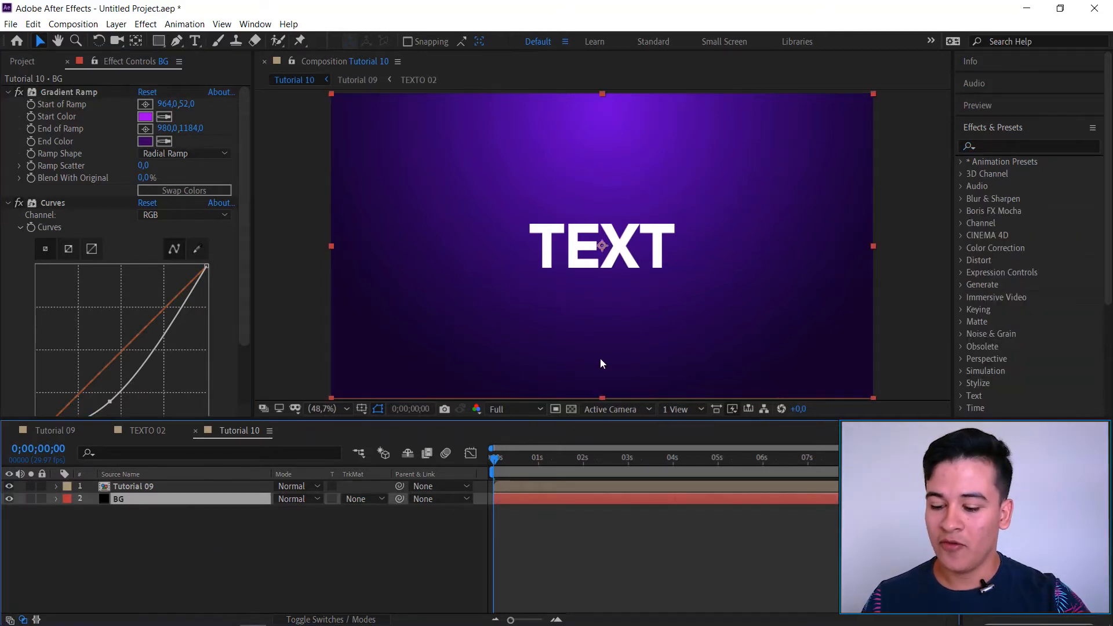
click(989, 145)
text(vene)
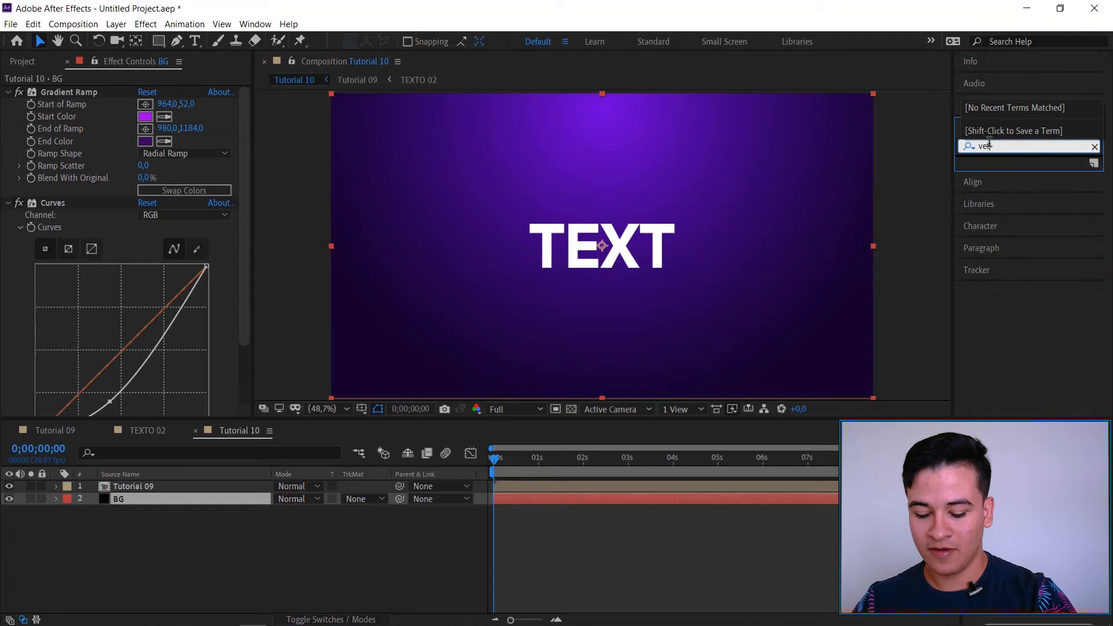
text(ti)
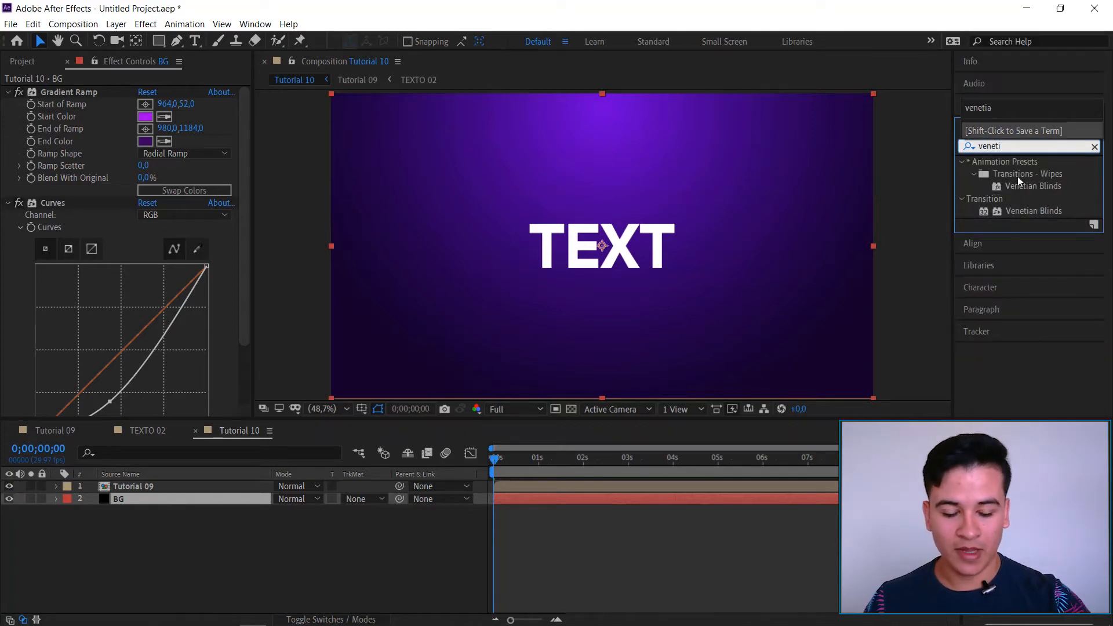
drag(1033, 186, 186, 361)
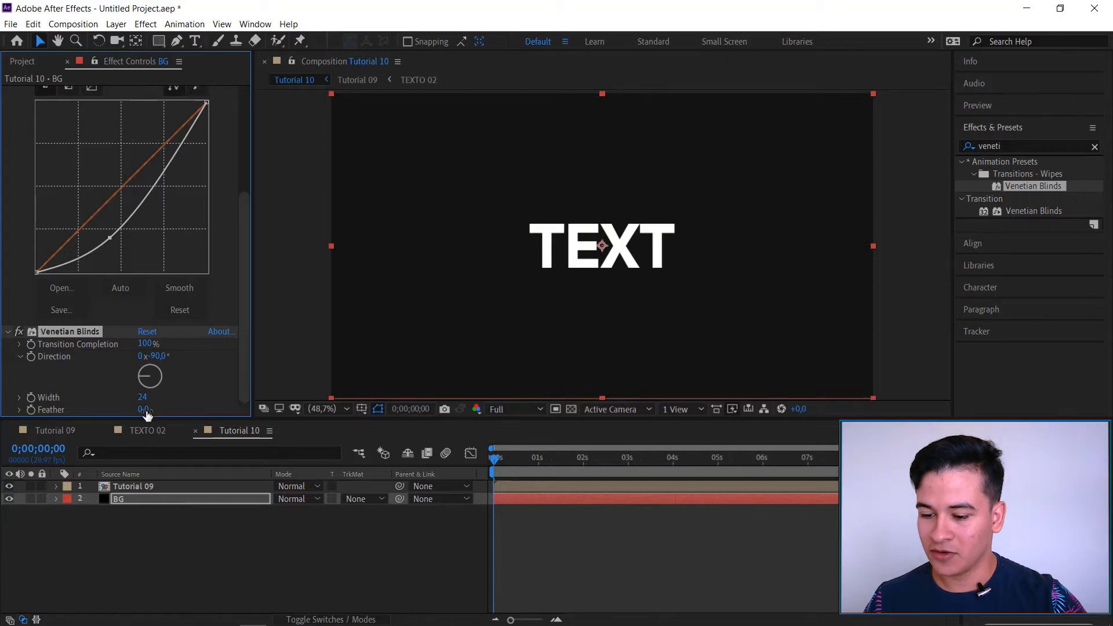
Set the Venetian Blinds transition completion to 50% and the stripe width to 7.
drag(144, 344, 142, 344)
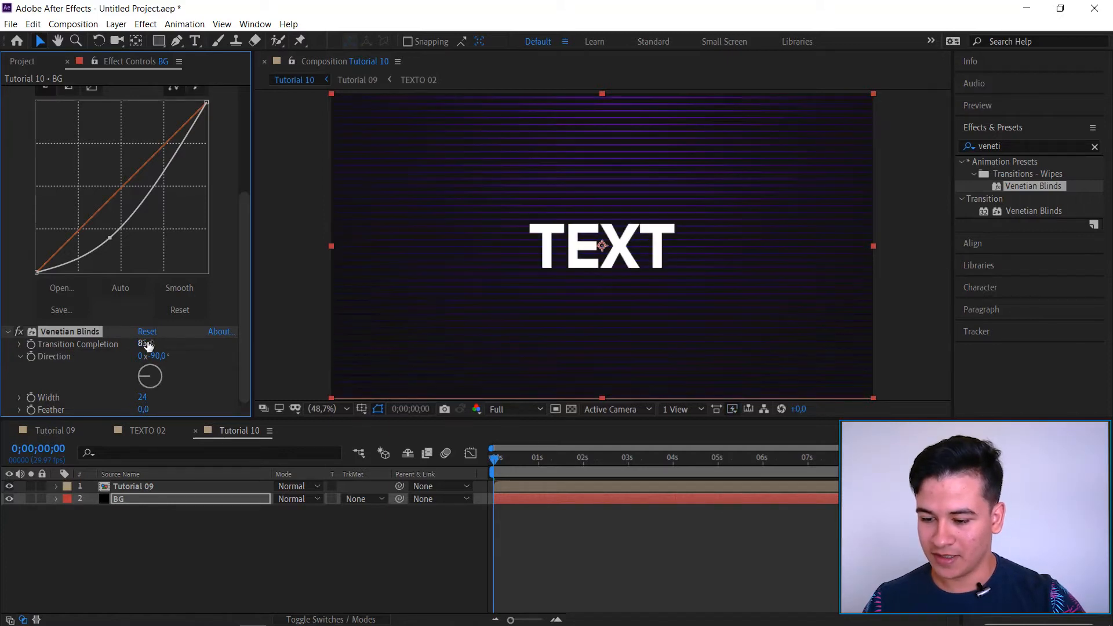
click(146, 344)
key(Return)
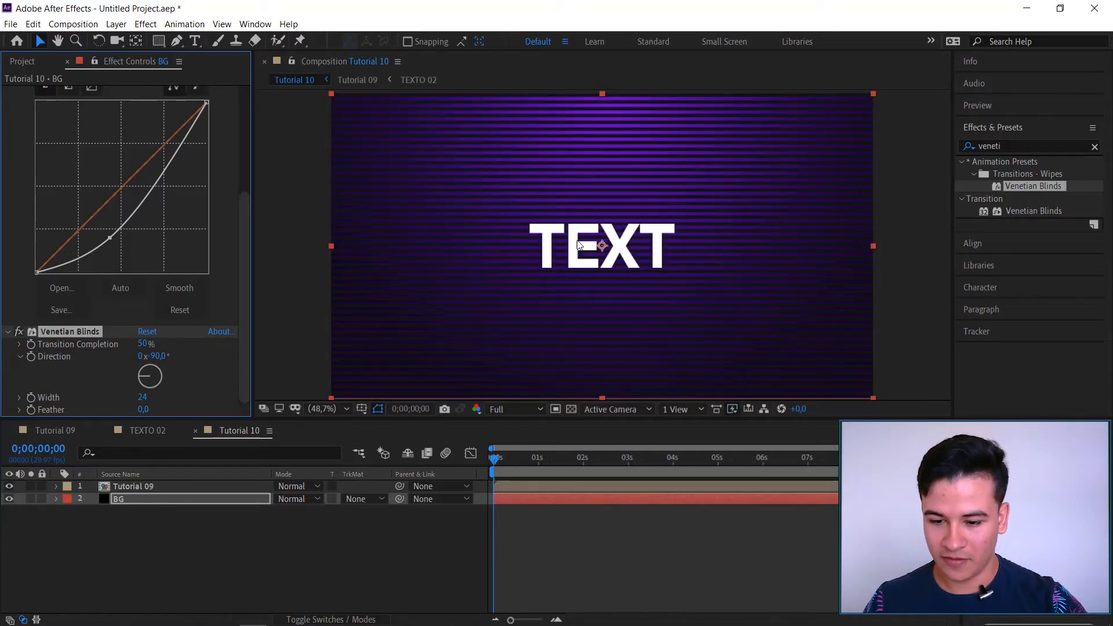
drag(134, 397, 123, 397)
click(144, 397)
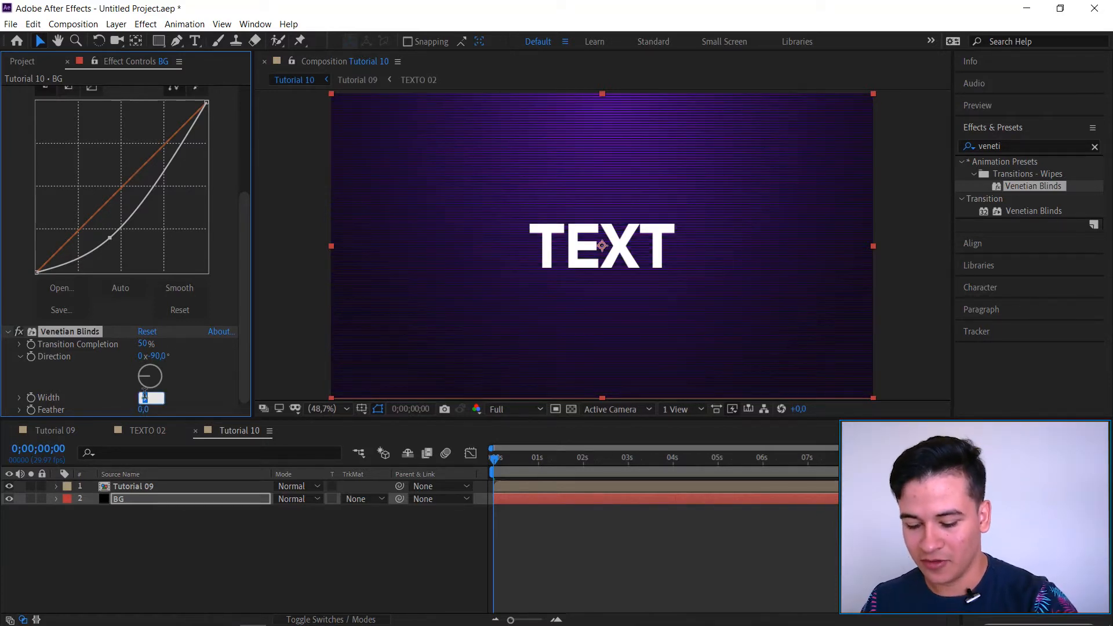
text(7)
key(Return)
Set the Venetian Blinds feather to 1 to soften the stripe edges.
drag(143, 409, 141, 411)
click(142, 409)
text(1)
key(Return)
key(slash)
key(comma)
key(comma)
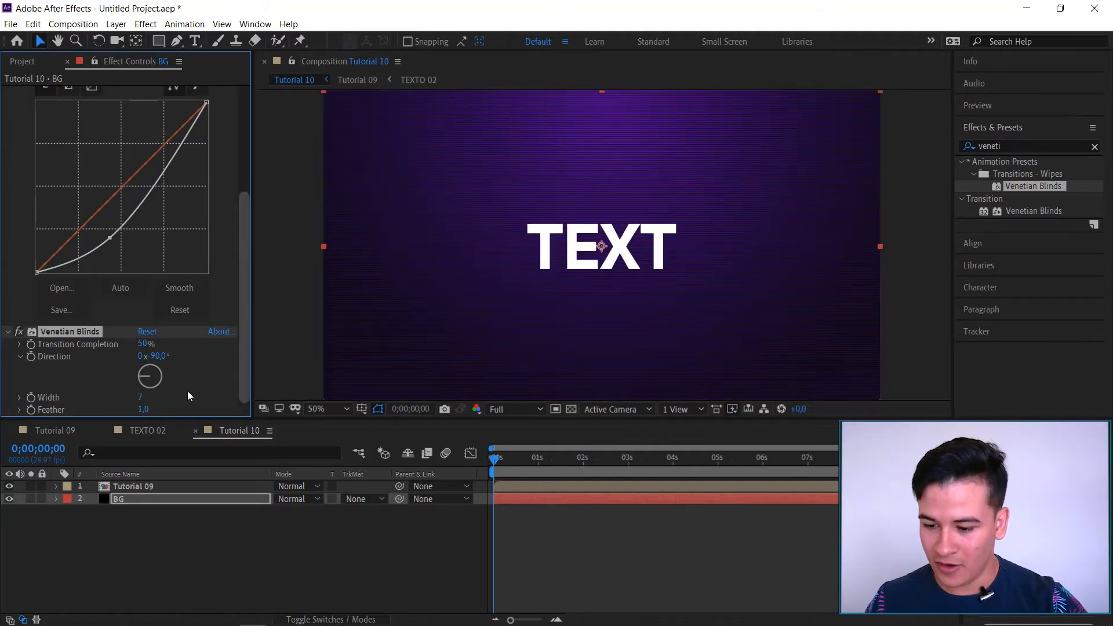
Set the Venetian Blinds direction to 45° and inspect the diagonal stripes behind the text up close.
click(165, 356)
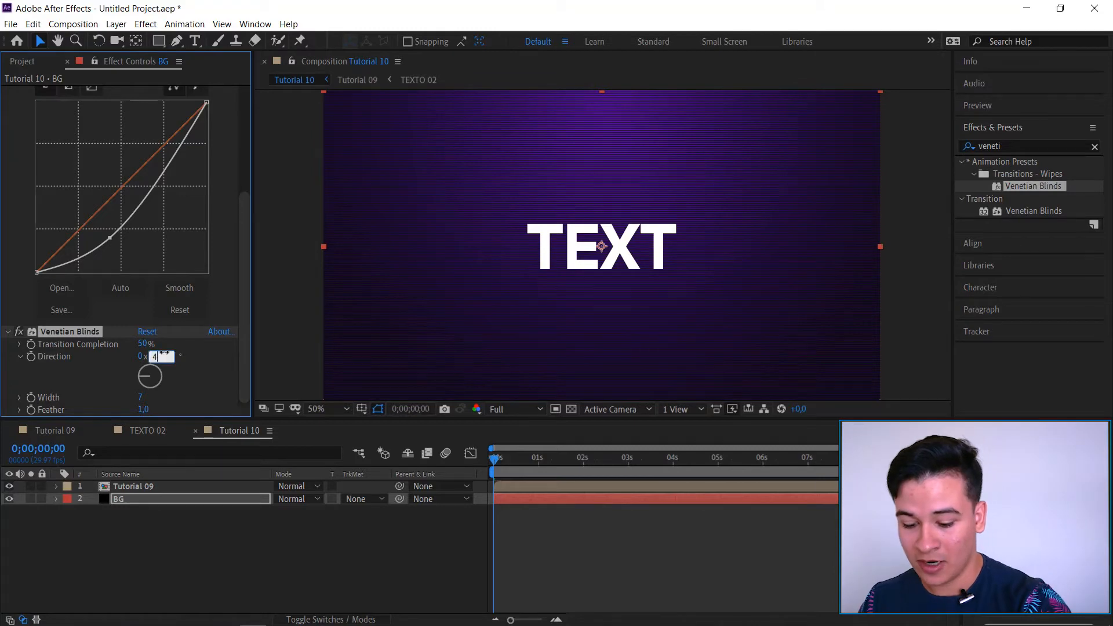
text(45)
key(Return)
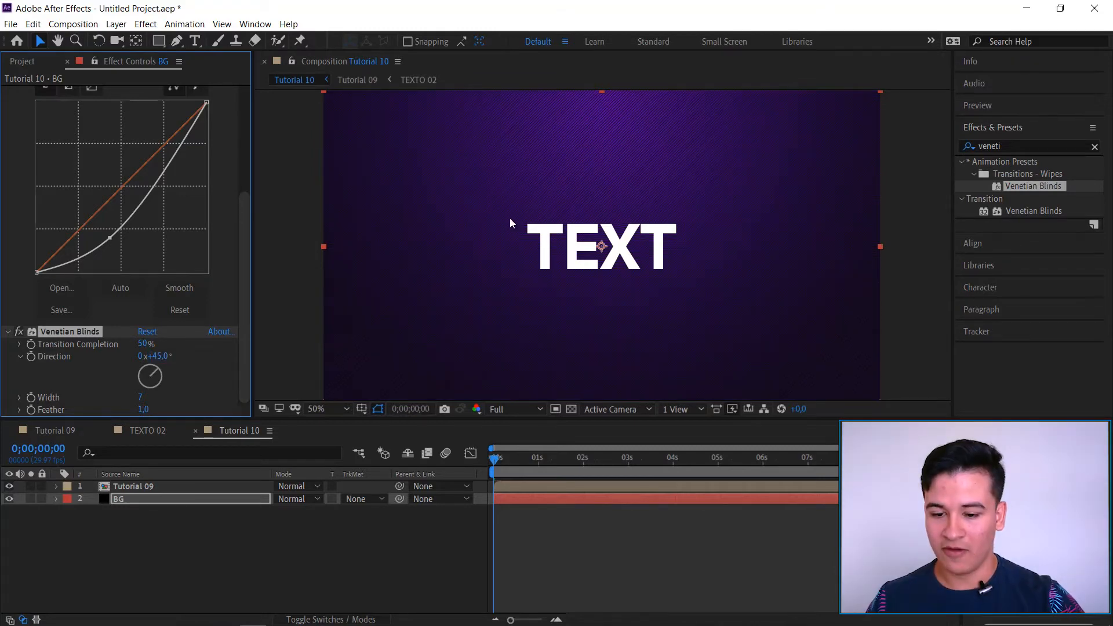
key(comma)
key(period)
key(period)
key(period)
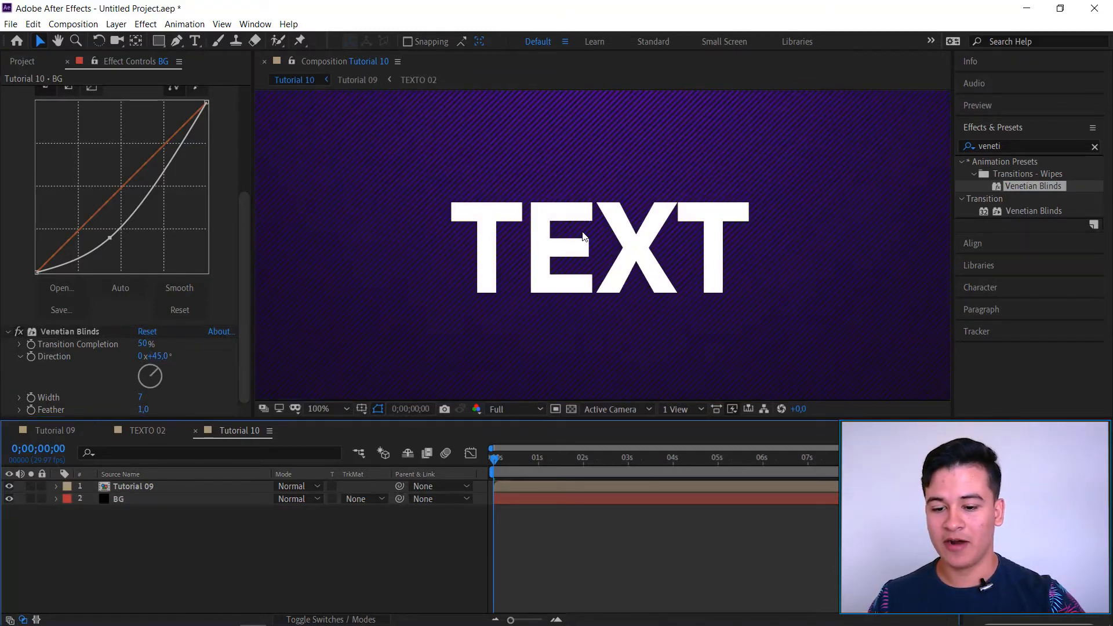
key(comma)
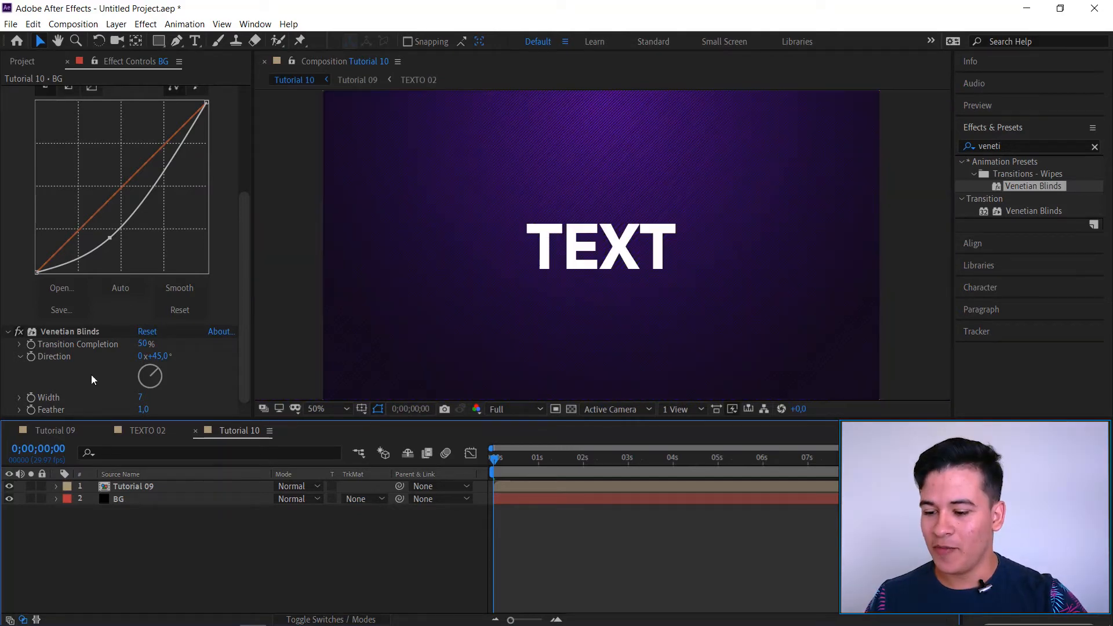
Copy the Venetian Blinds effect from the BG layer onto the TEXTO 01 layer in the Tutorial 09 composition.
click(76, 333)
key(ctrl+c)
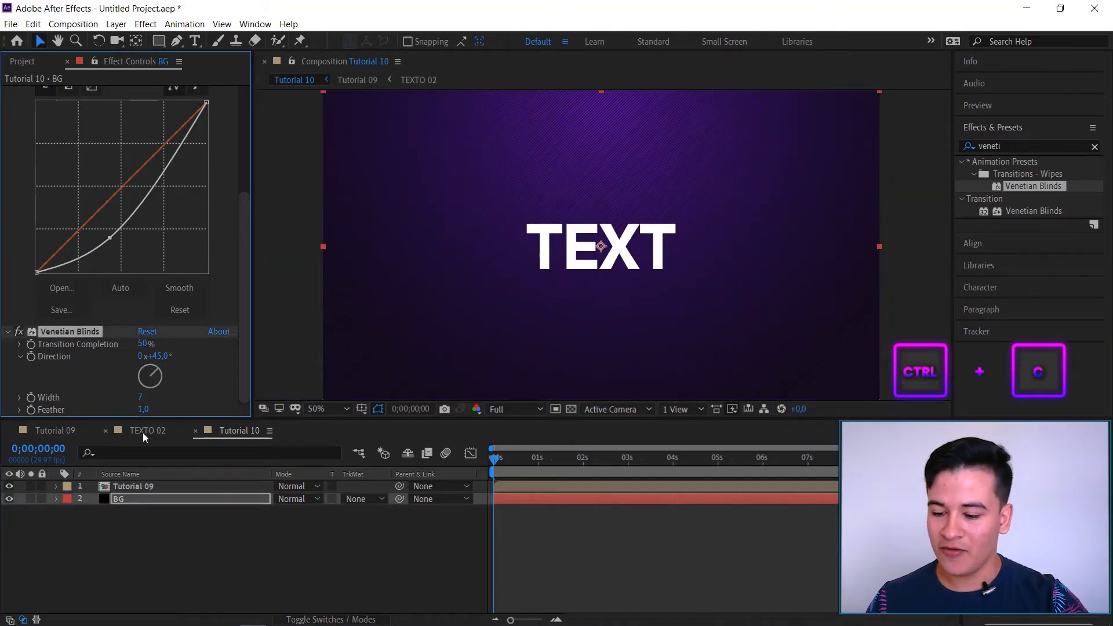
click(55, 430)
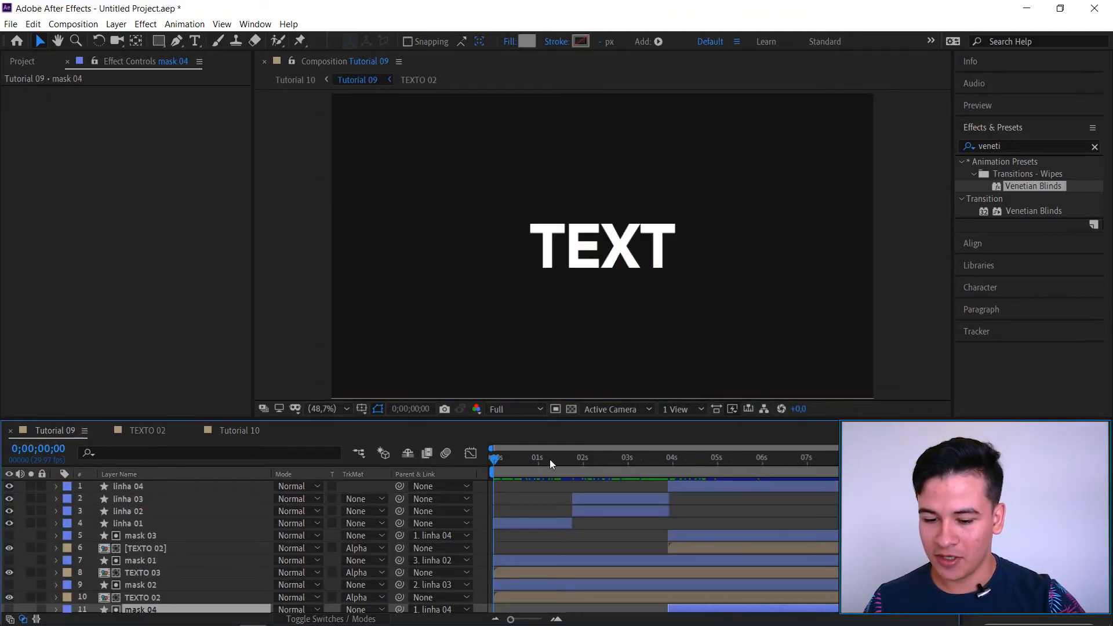
drag(551, 460, 612, 458)
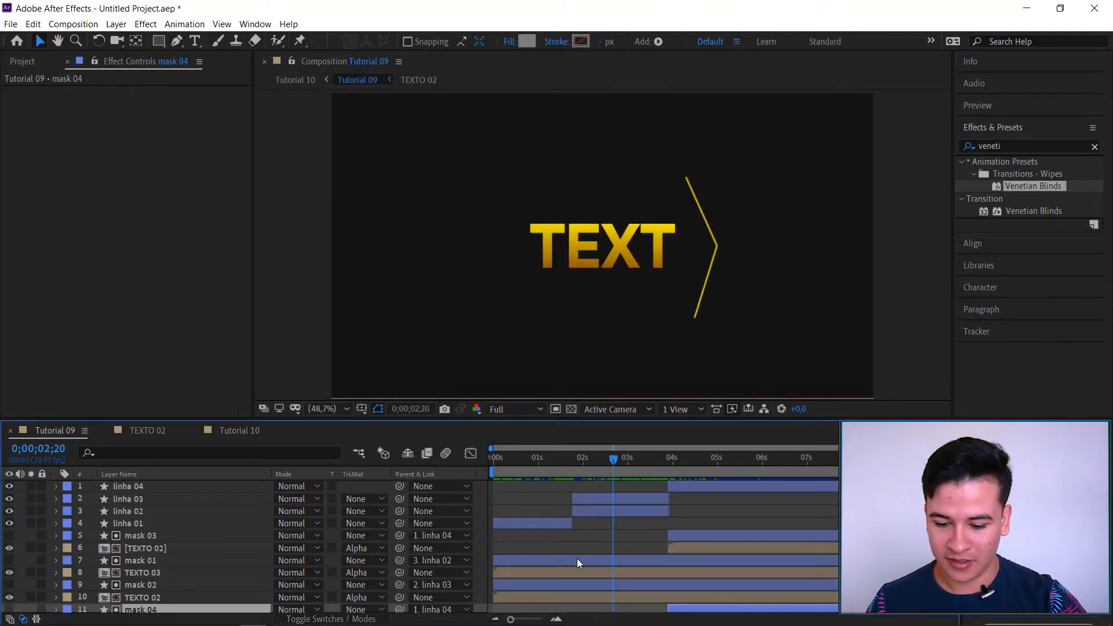
scroll(576, 574, down, 1)
click(581, 603)
key(ctrl+v)
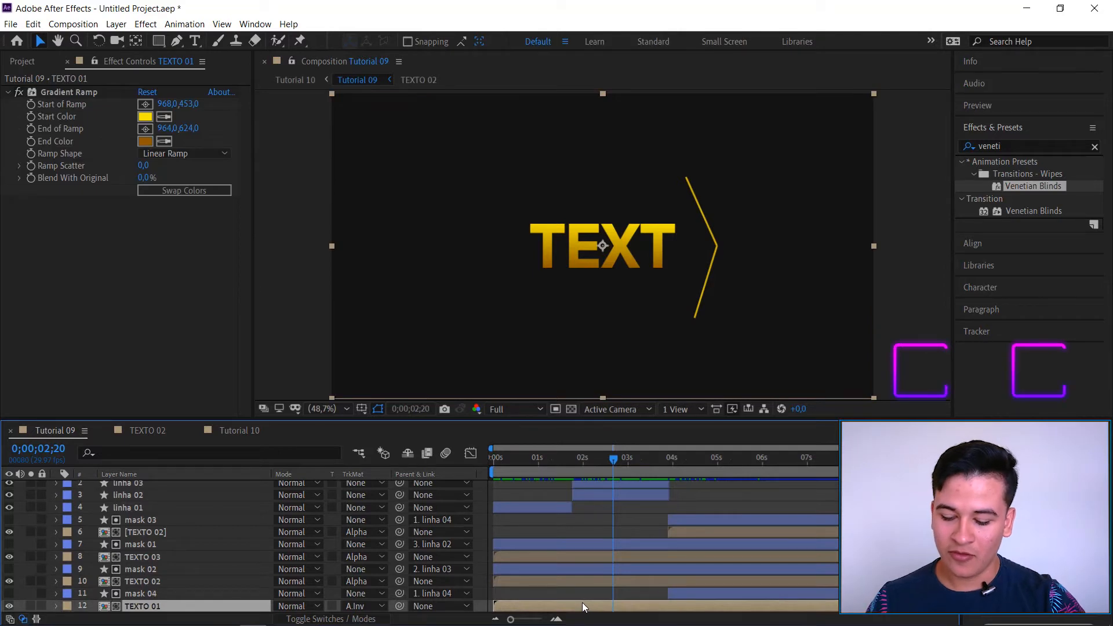
key(ctrl+v)
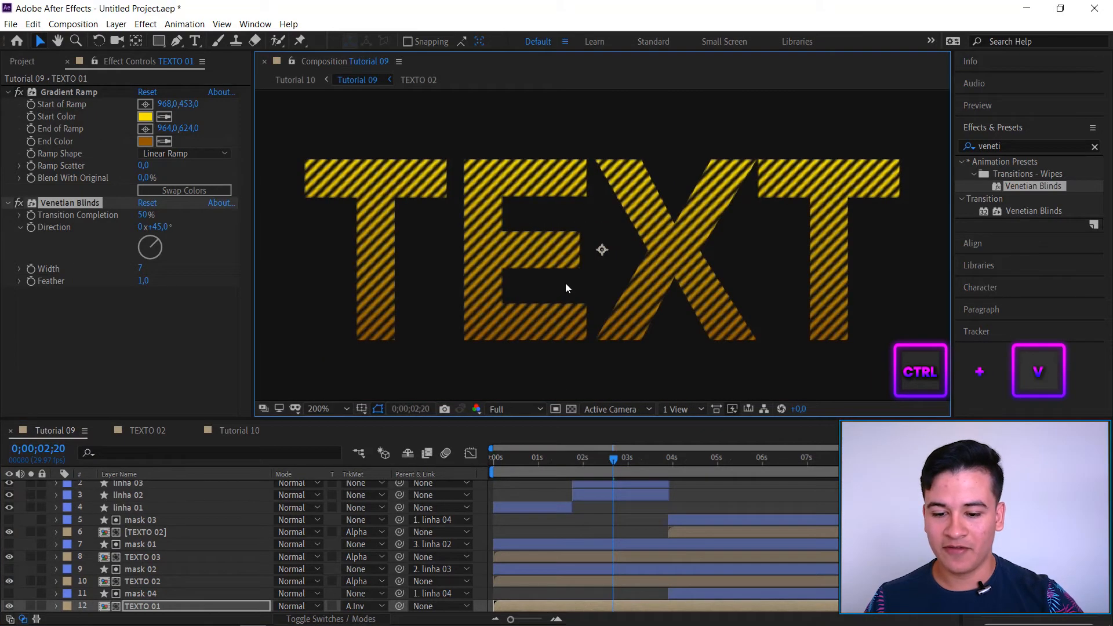
scroll(593, 256, down, 2)
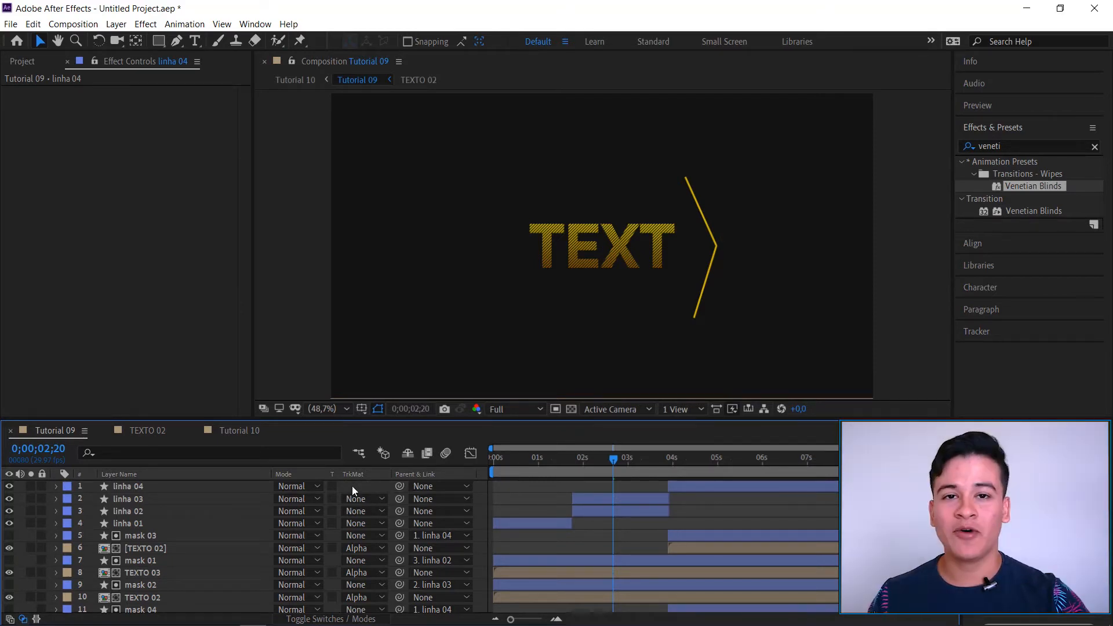
Add an adjustment layer above all layers of Tutorial 09 and apply the Drop Shadow effect to it.
right_click(360, 486)
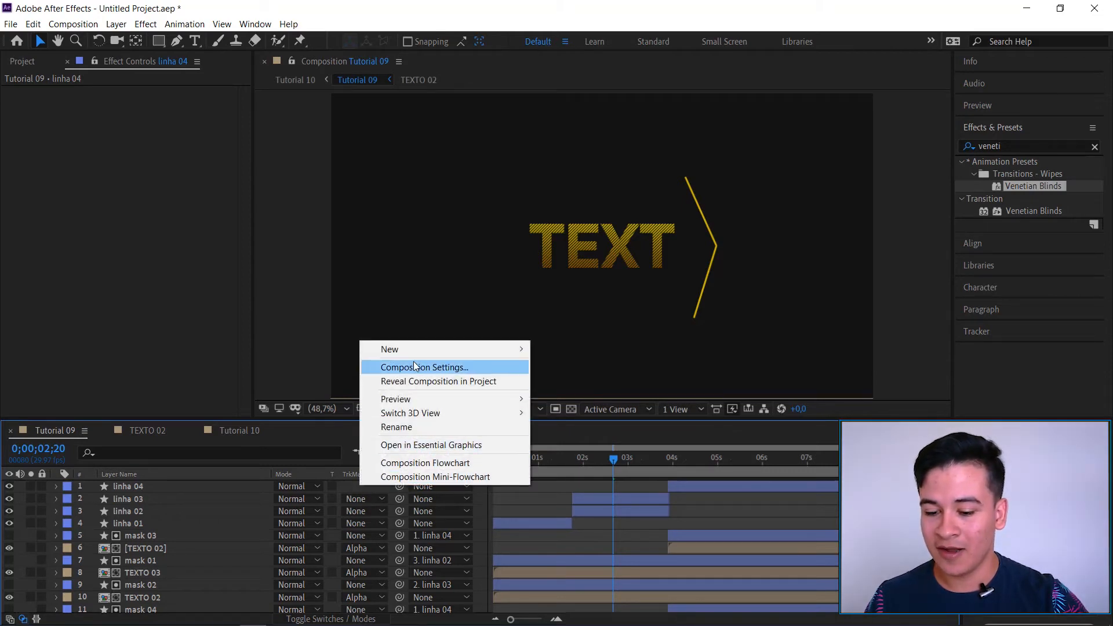
mouse_move(436, 349)
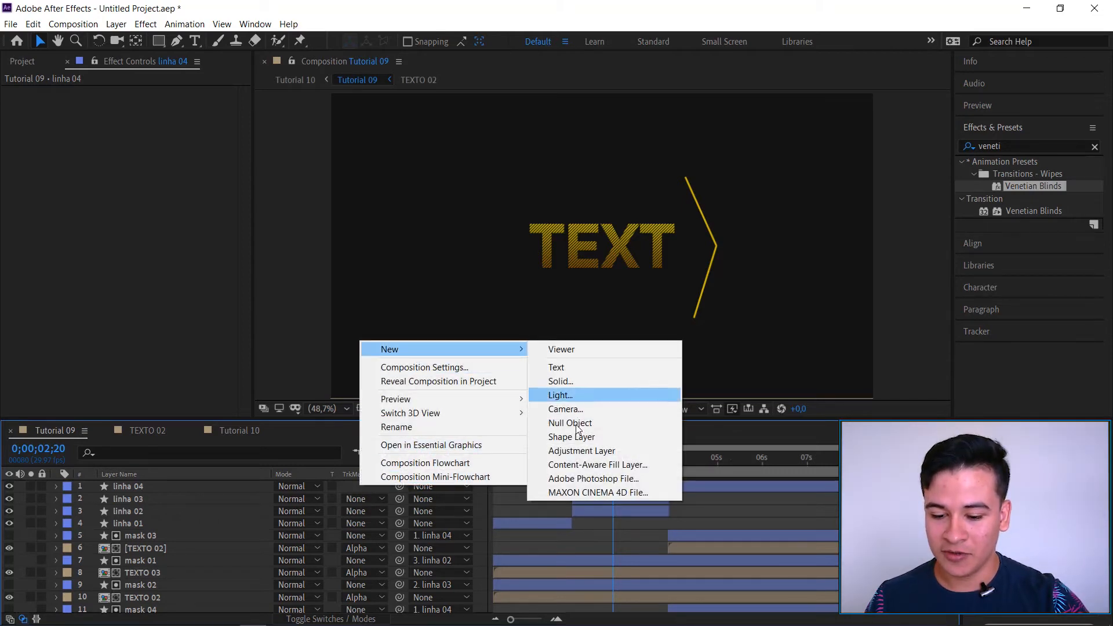
click(588, 451)
double_click(1006, 146)
text(drop)
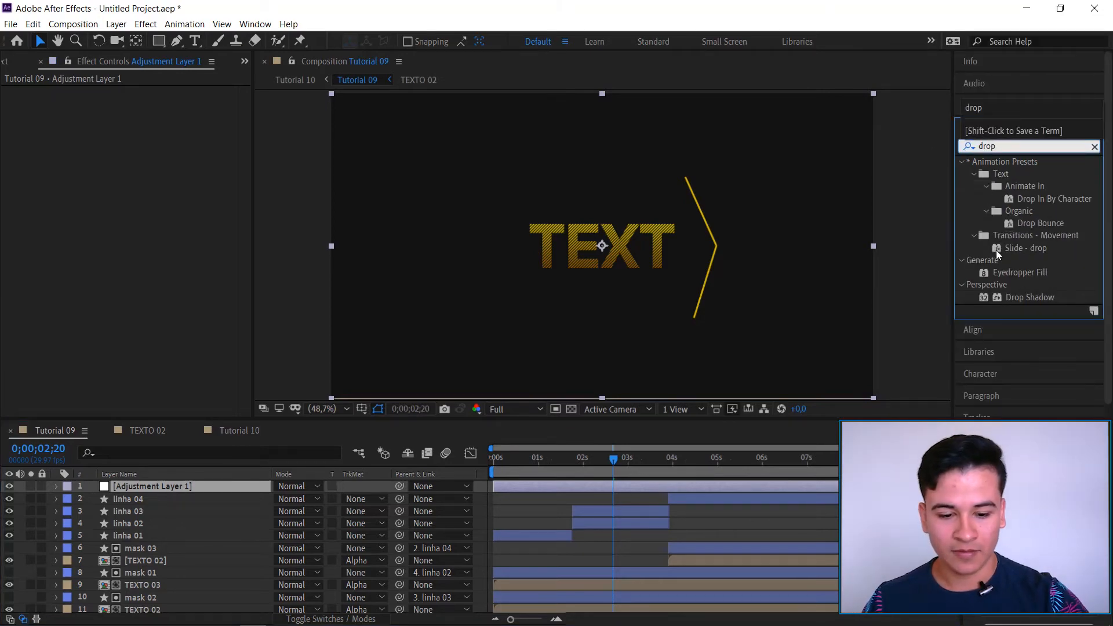
double_click(1025, 298)
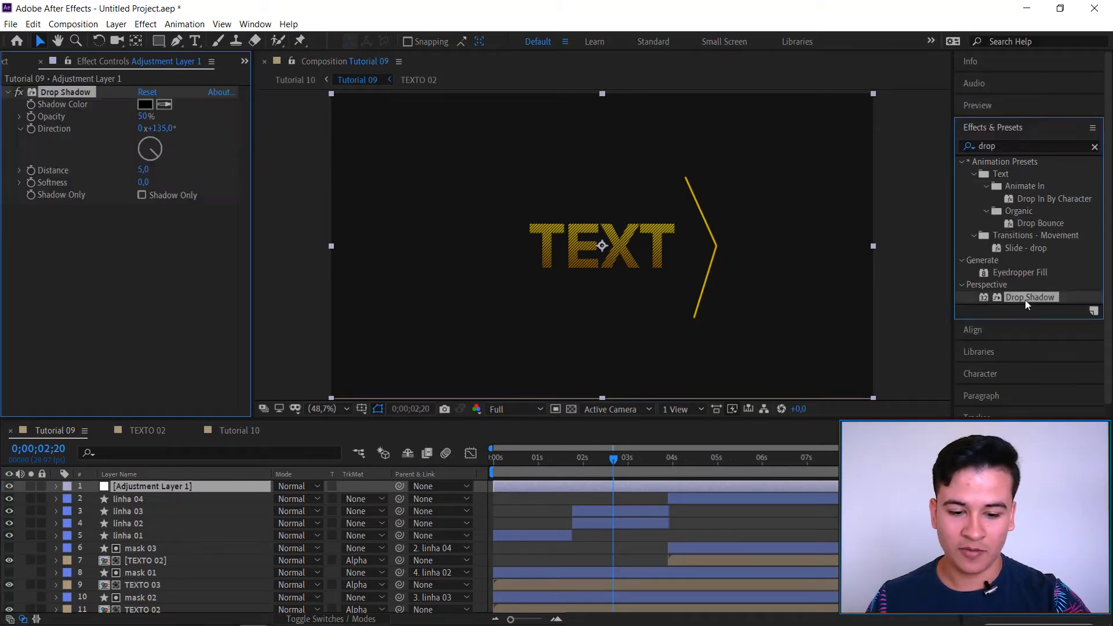
Against the transparency grid at the first frame, set the drop shadow's softness to 10, opacity to 30% and distance to 15.
click(571, 409)
scroll(583, 228, up, 1)
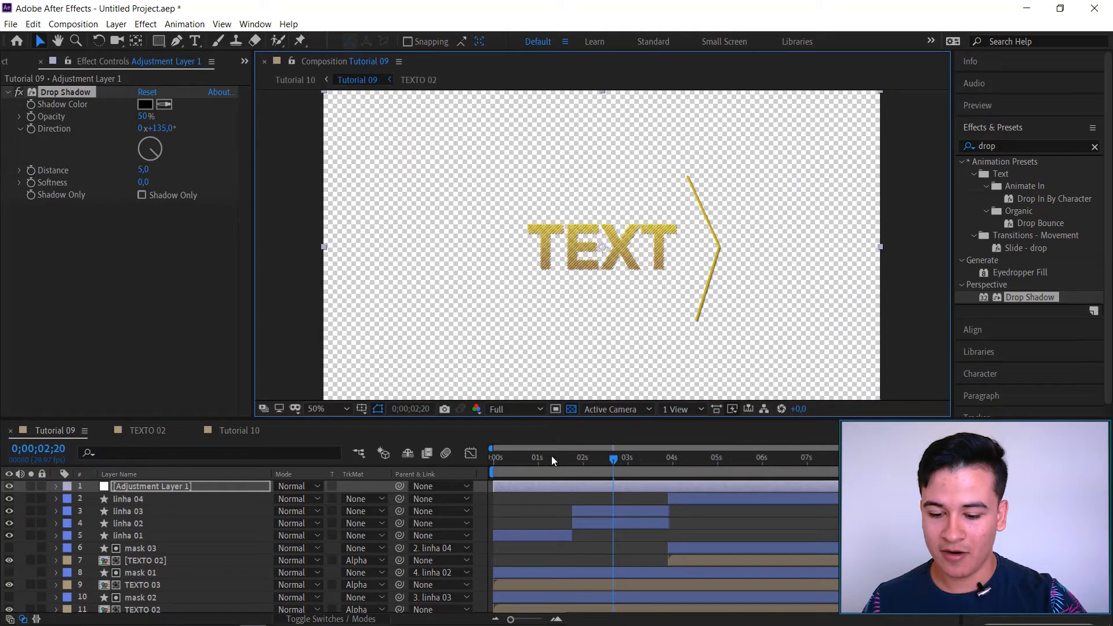
click(551, 457)
click(491, 459)
key(/)
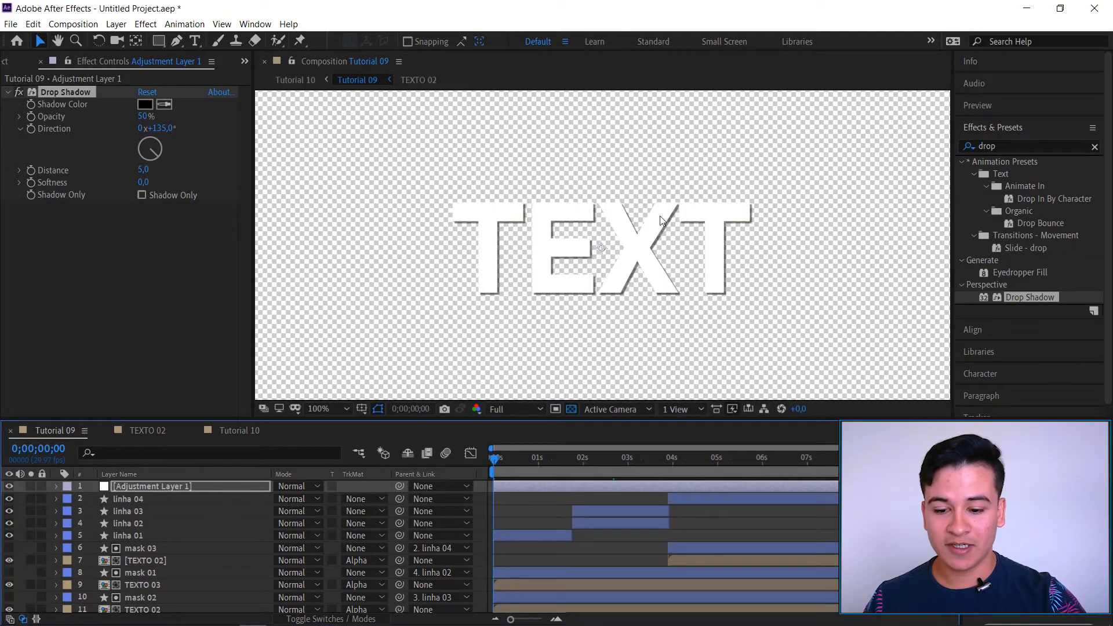
click(144, 183)
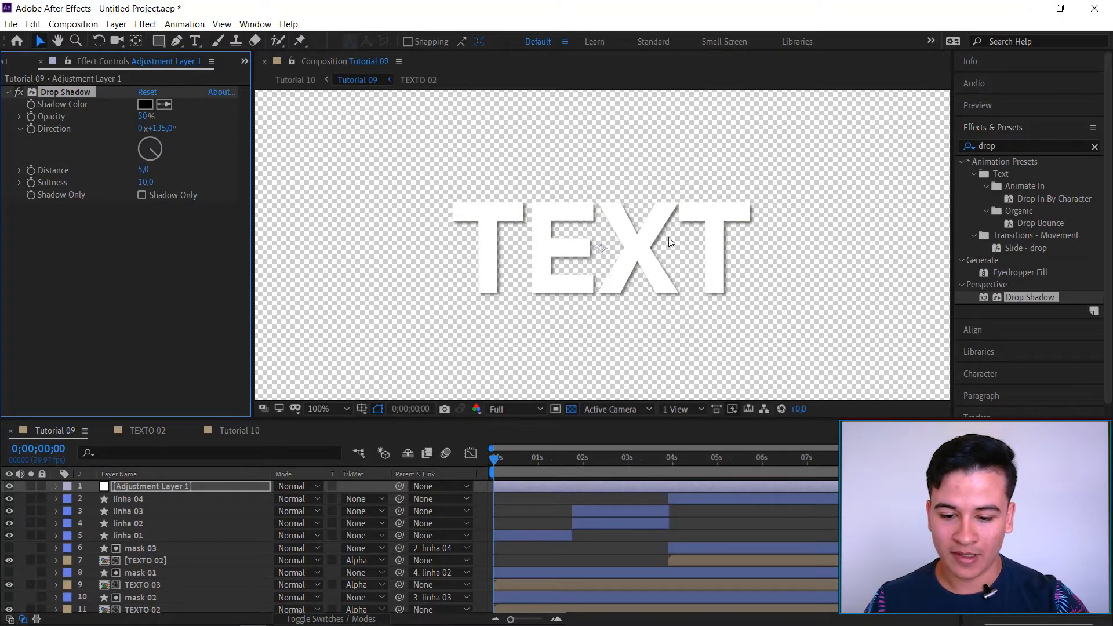
click(142, 116)
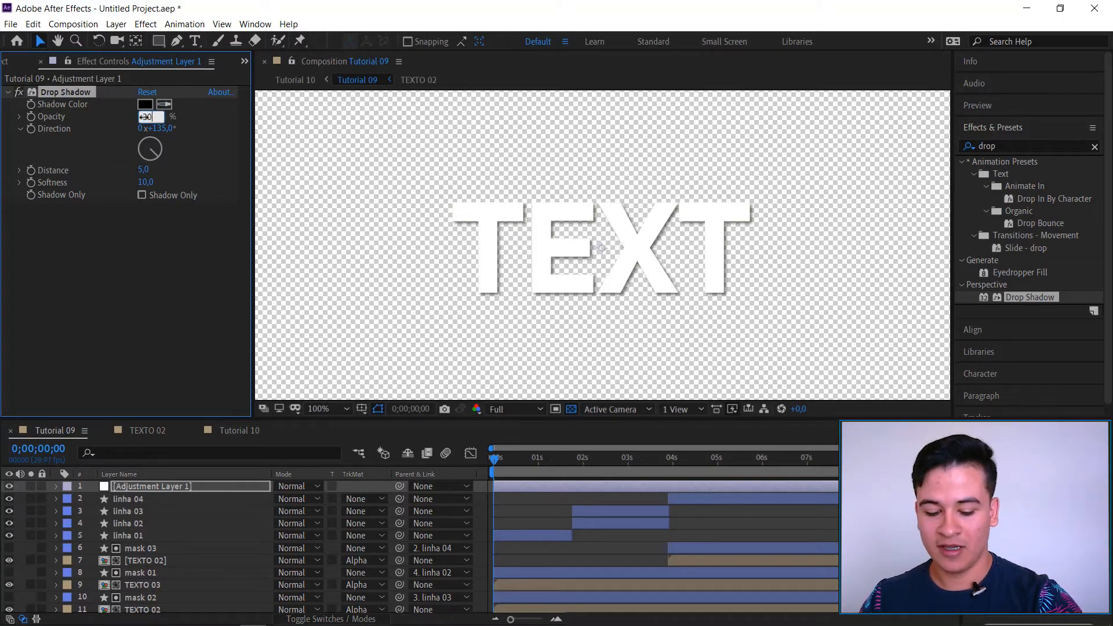
text(30)
key(Return)
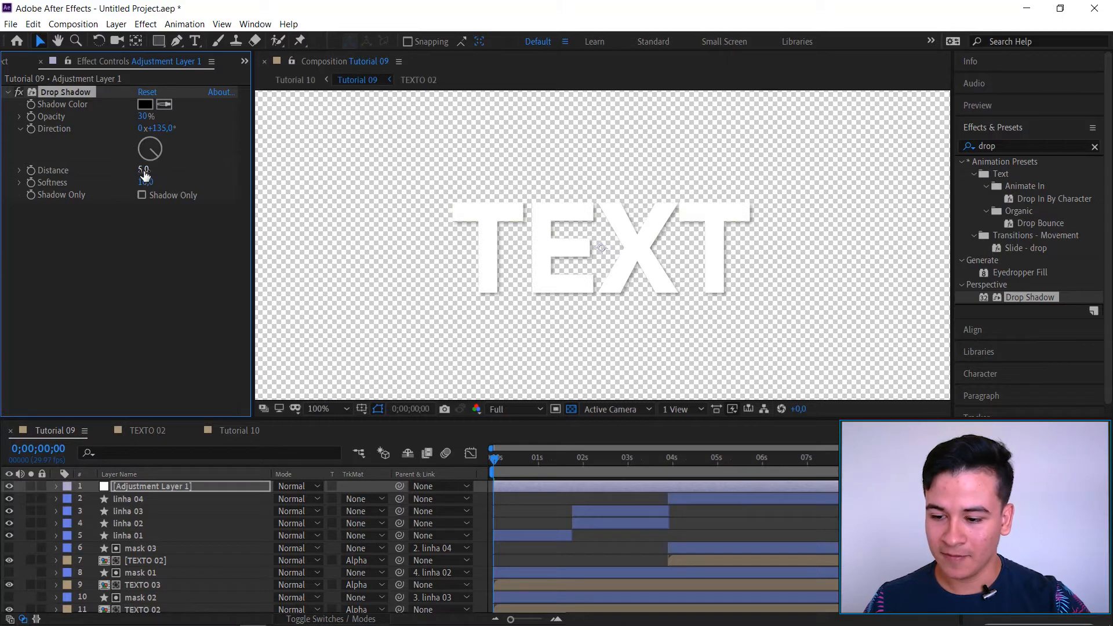
drag(151, 172, 154, 172)
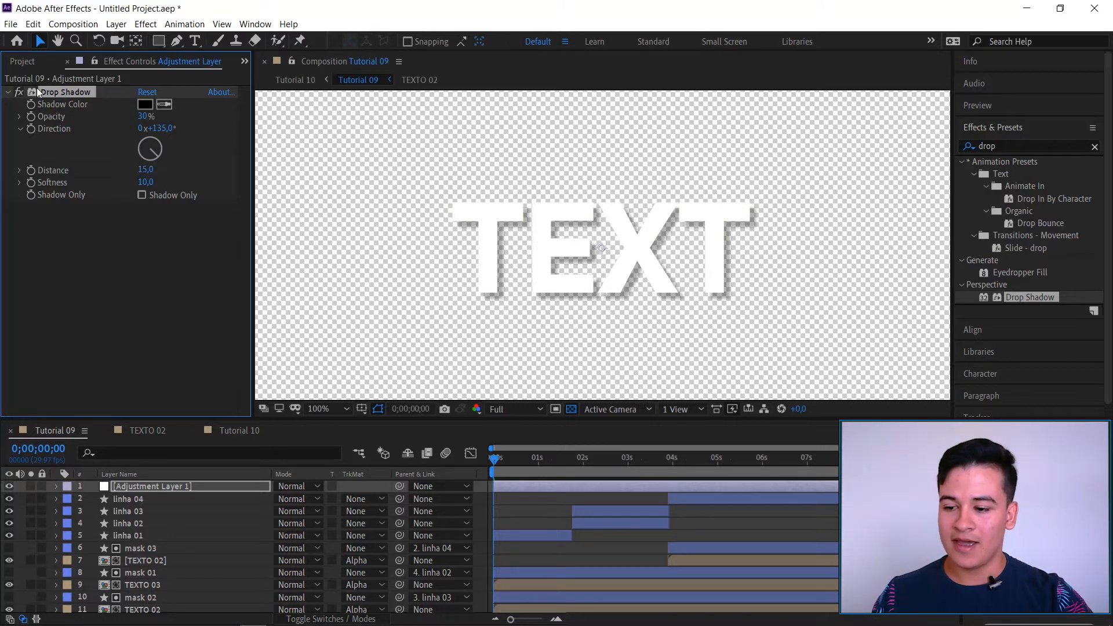
Rename the Tutorial 10 composition as "Tutorial 09 - final".
click(25, 62)
click(61, 193)
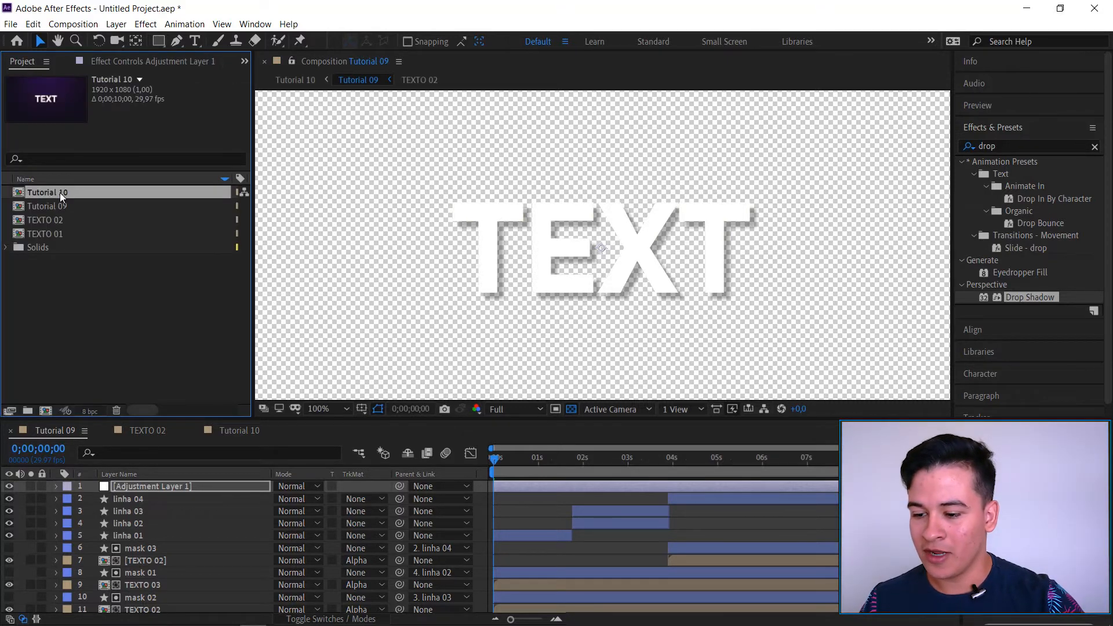
key(Return)
key(BackSpace)
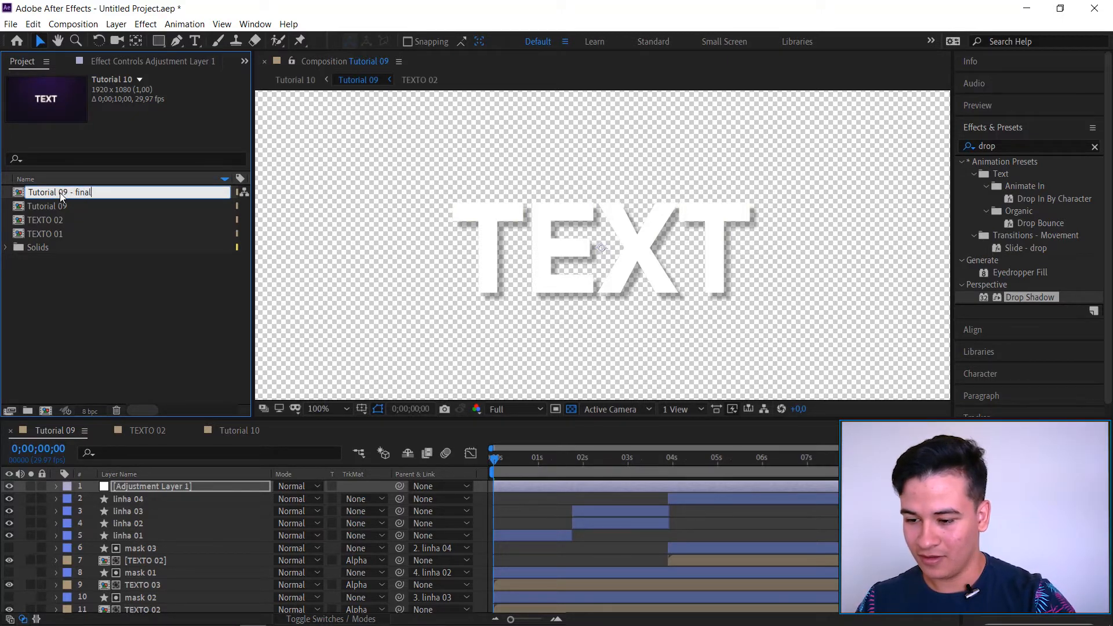
key(Return)
Play through the Tutorial 09 - final composition to check the text animation over the striped background.
click(251, 430)
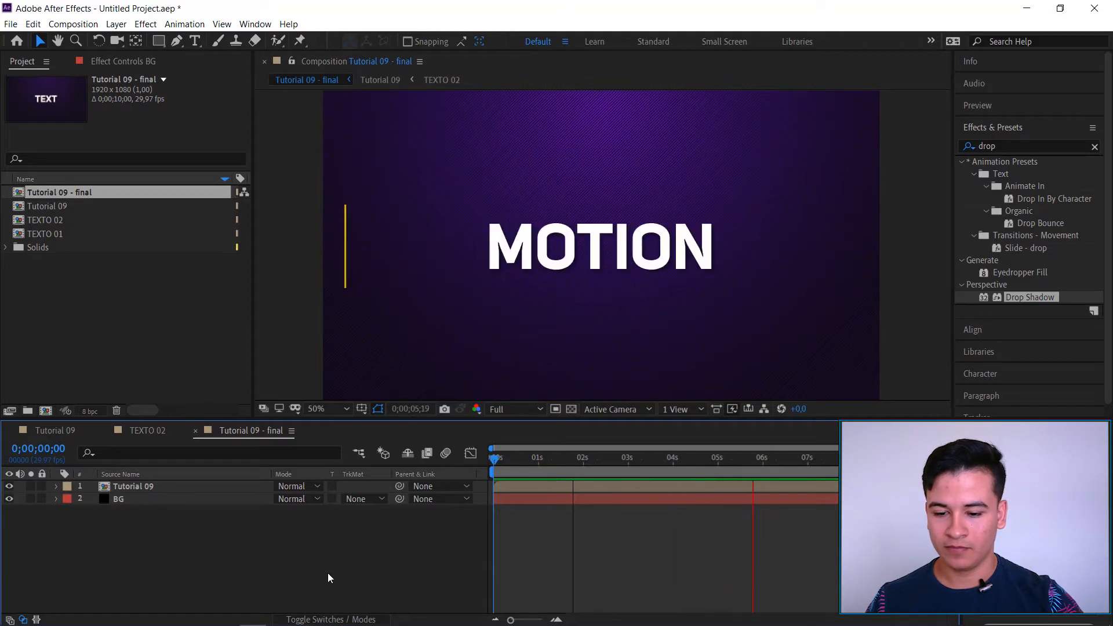
key(space)
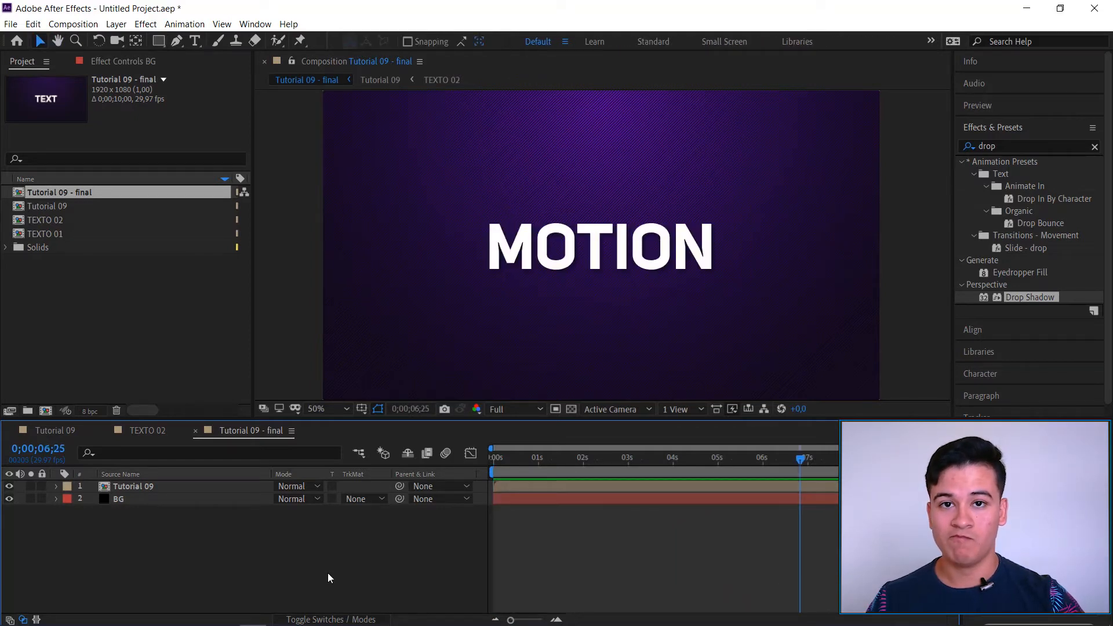
key(Home)
key(space)
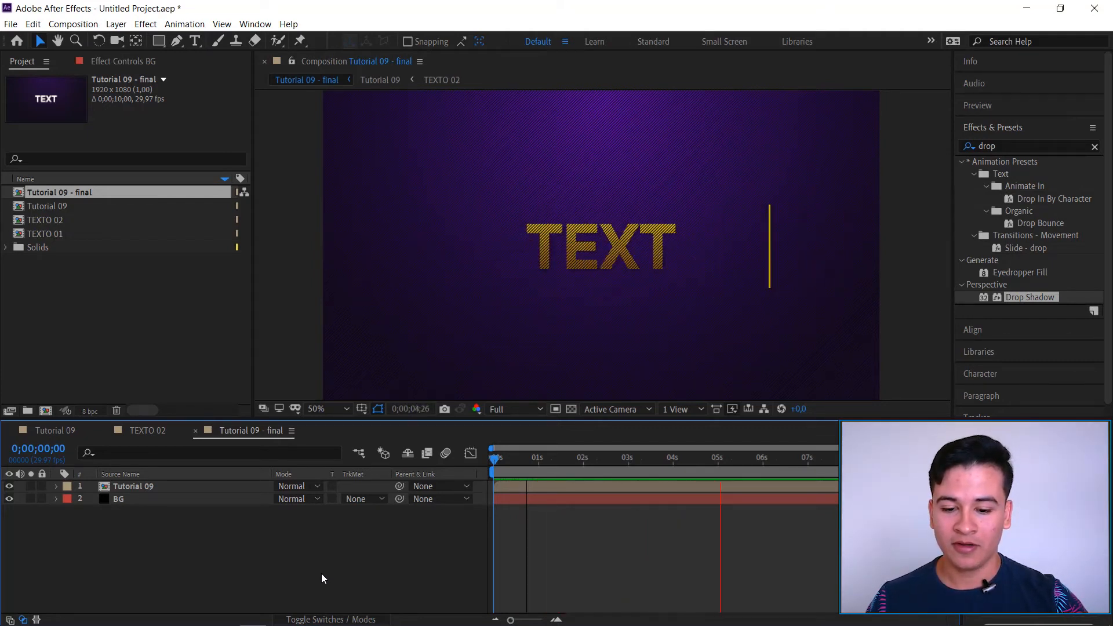
key(space)
drag(517, 464, 534, 459)
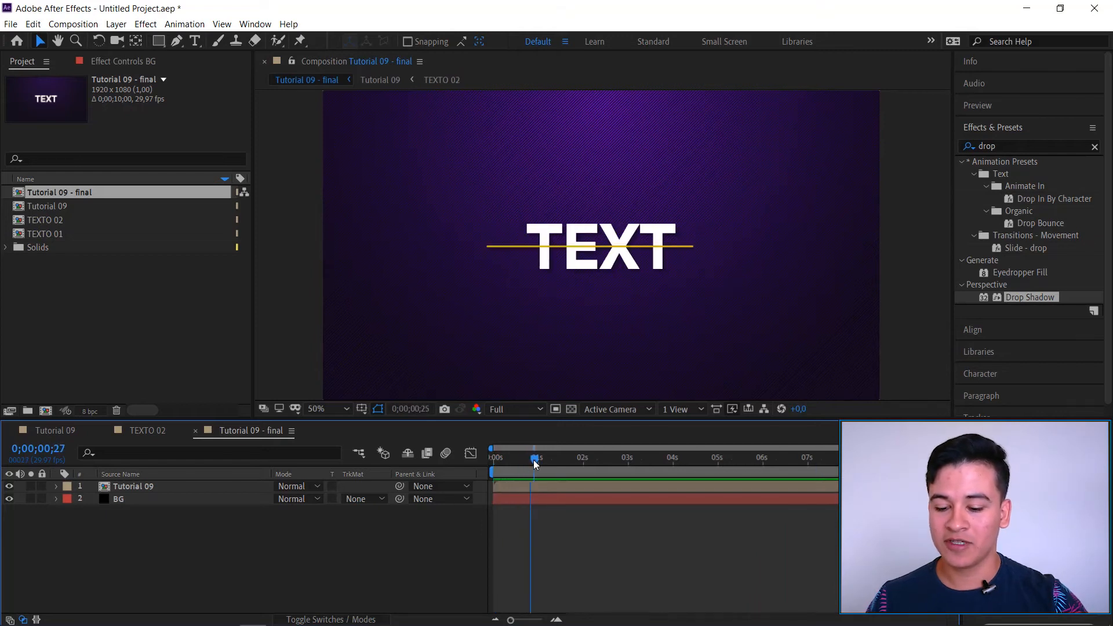
Add a new adjustment layer on top of the Tutorial 09 - final composition.
right_click(387, 540)
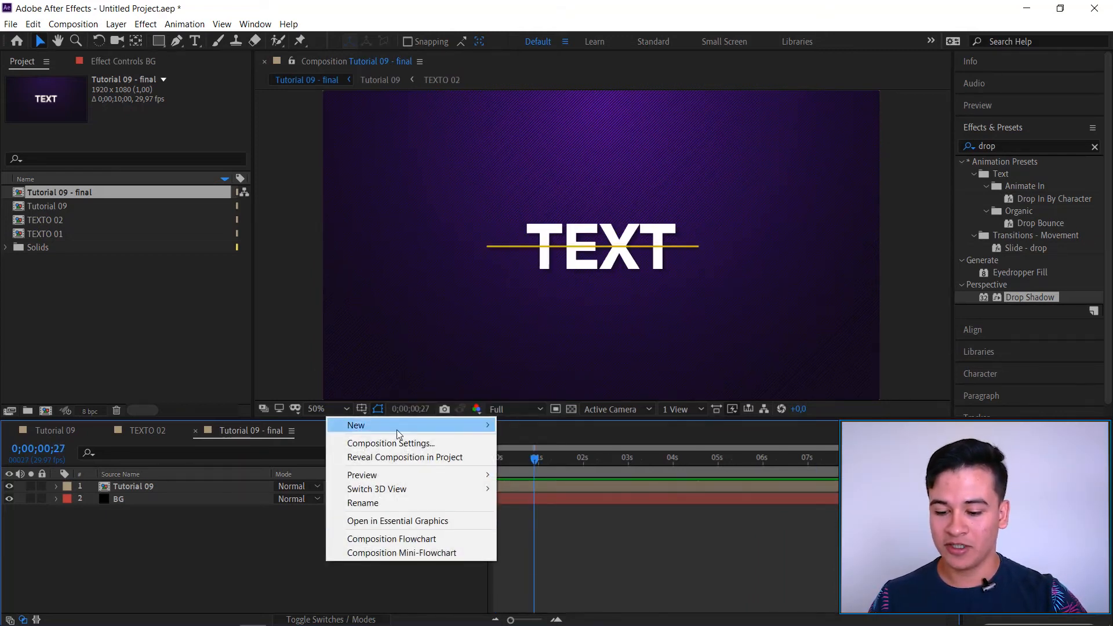
mouse_move(400, 429)
click(548, 526)
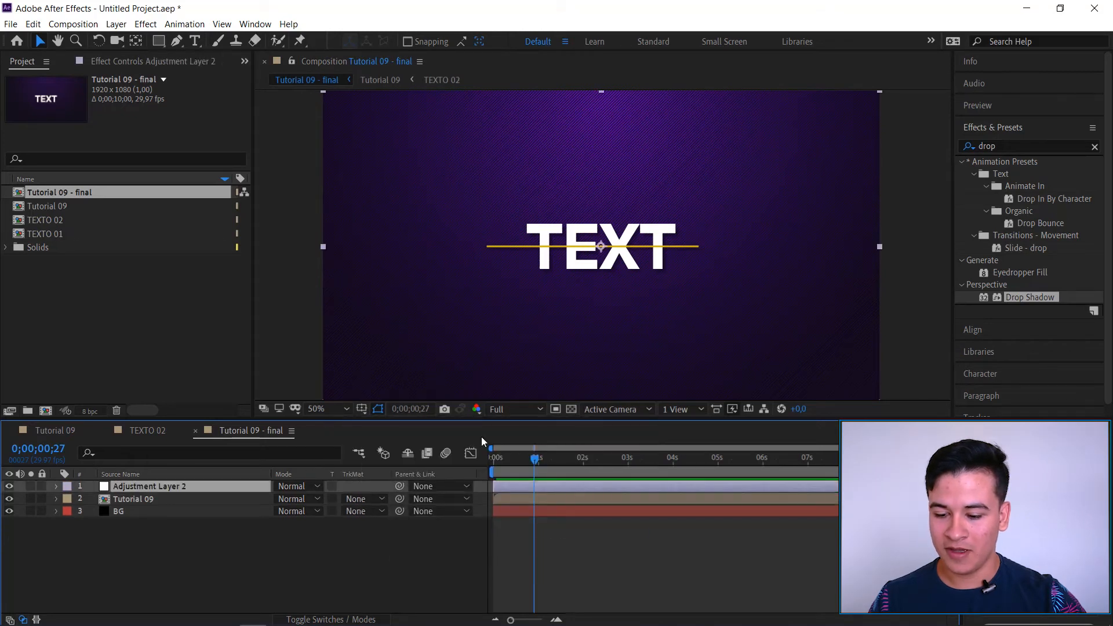
Find the Noise effect under Noise & Grain and apply it to Adjustment Layer 2.
click(956, 150)
text(noise)
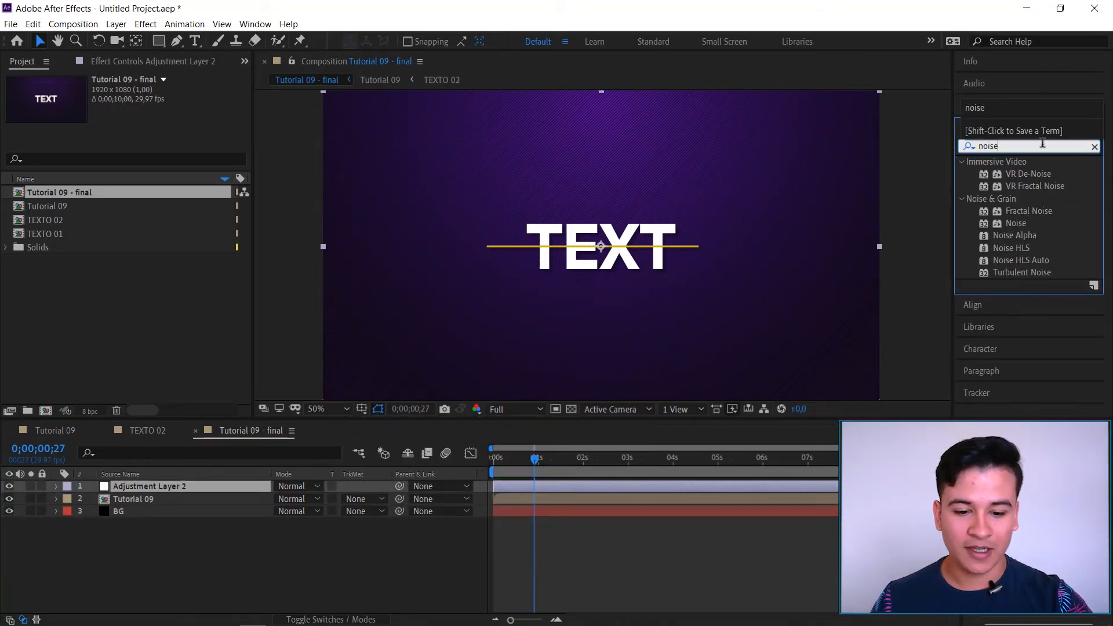
click(1024, 235)
click(1028, 249)
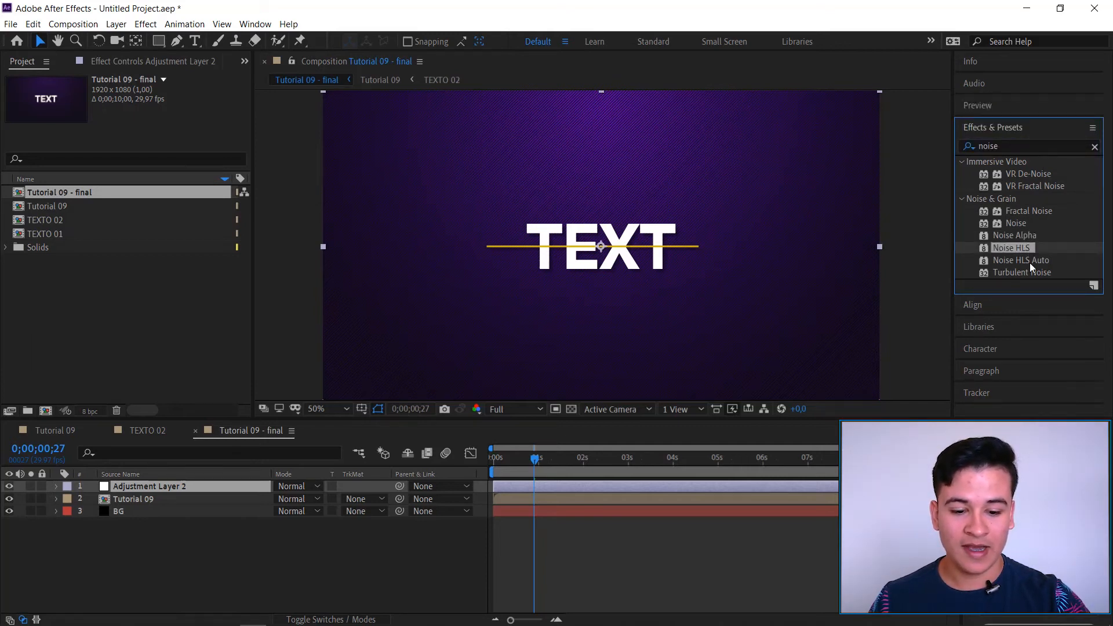
click(1029, 263)
click(1035, 273)
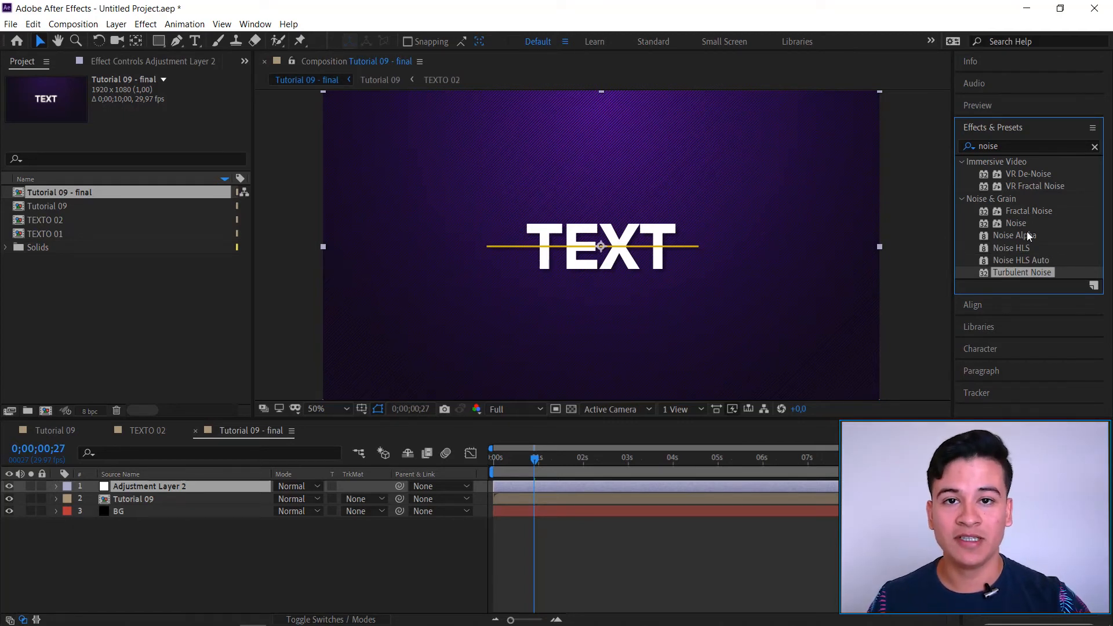
click(1015, 224)
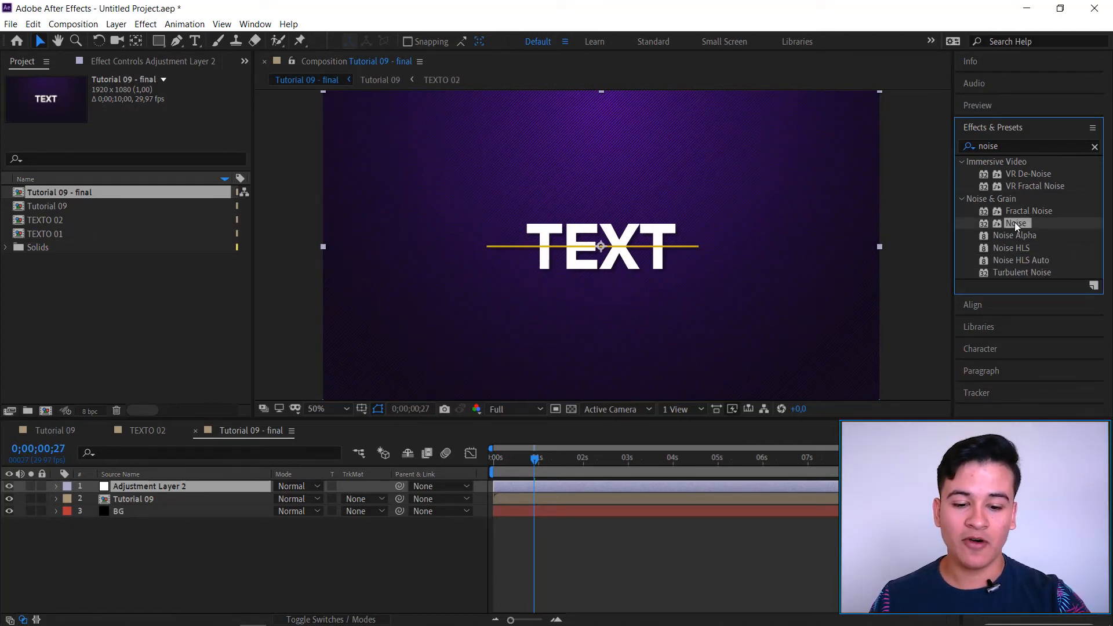
double_click(1013, 222)
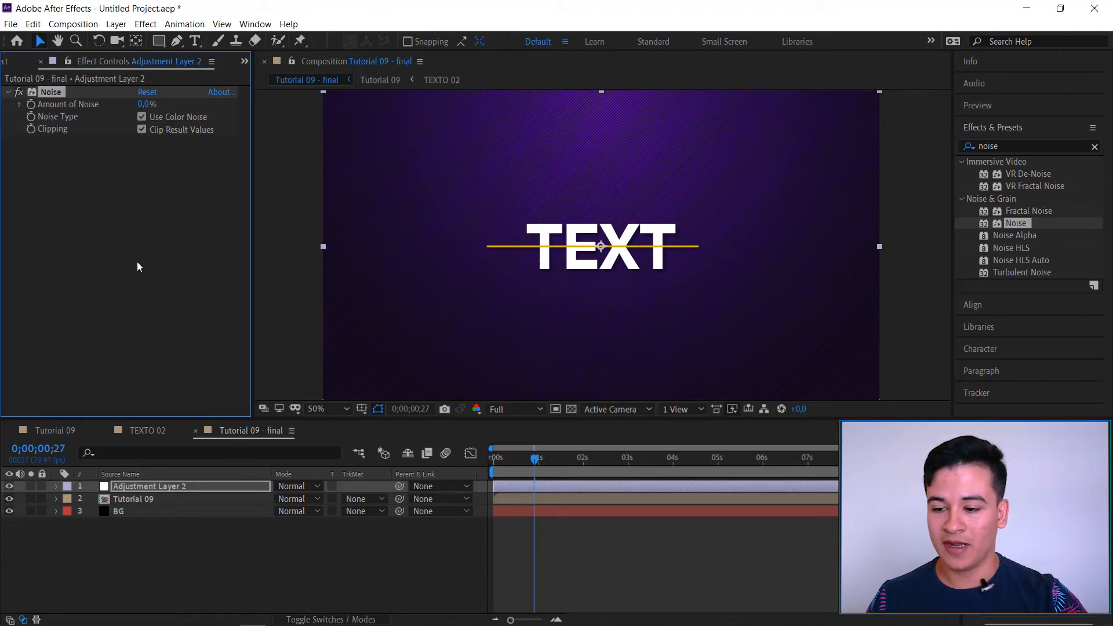
Try exaggerated amounts of noise, such as 72%, on the adjustment layer.
click(146, 104)
text(5)
key(Return)
drag(168, 105, 208, 110)
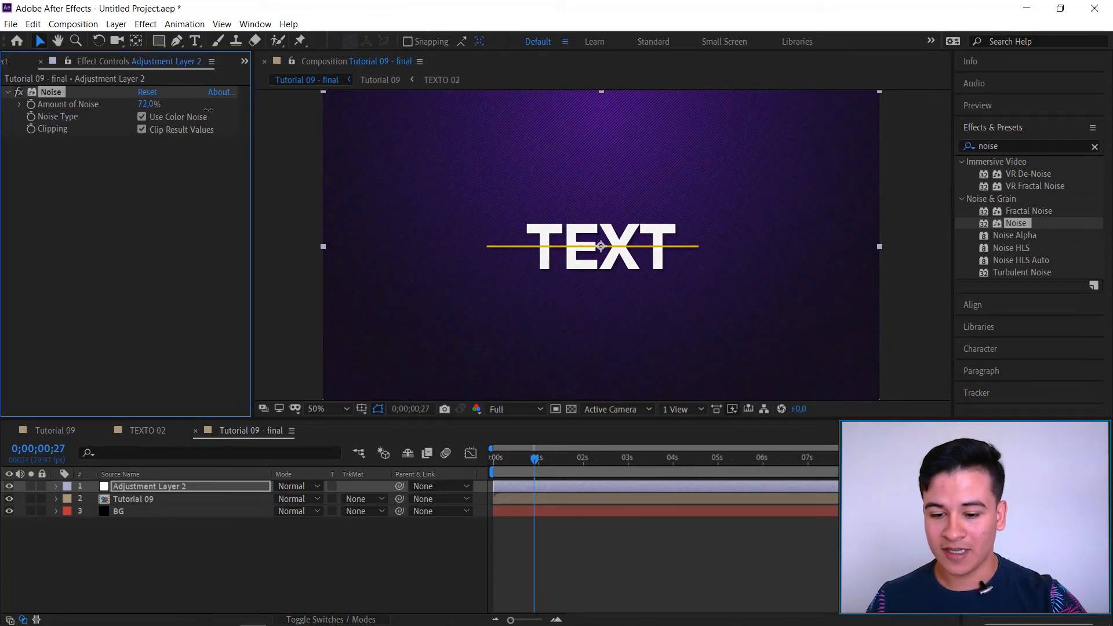
drag(312, 111, 172, 106)
Set the amount of noise on Adjustment Layer 2 to 7%.
click(152, 106)
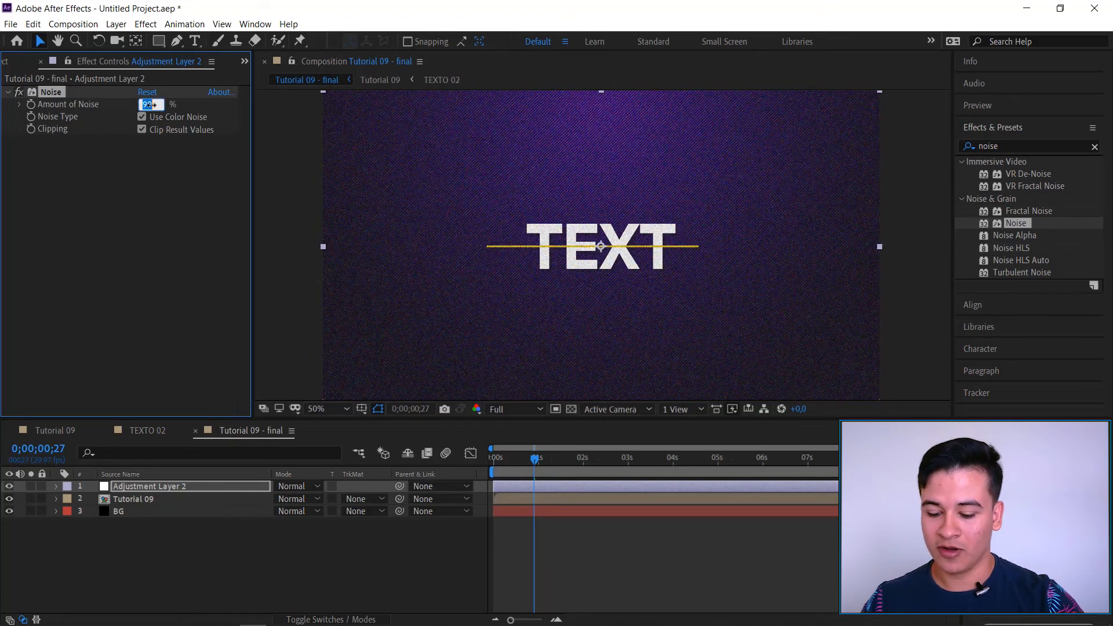
text(7)
key(Return)
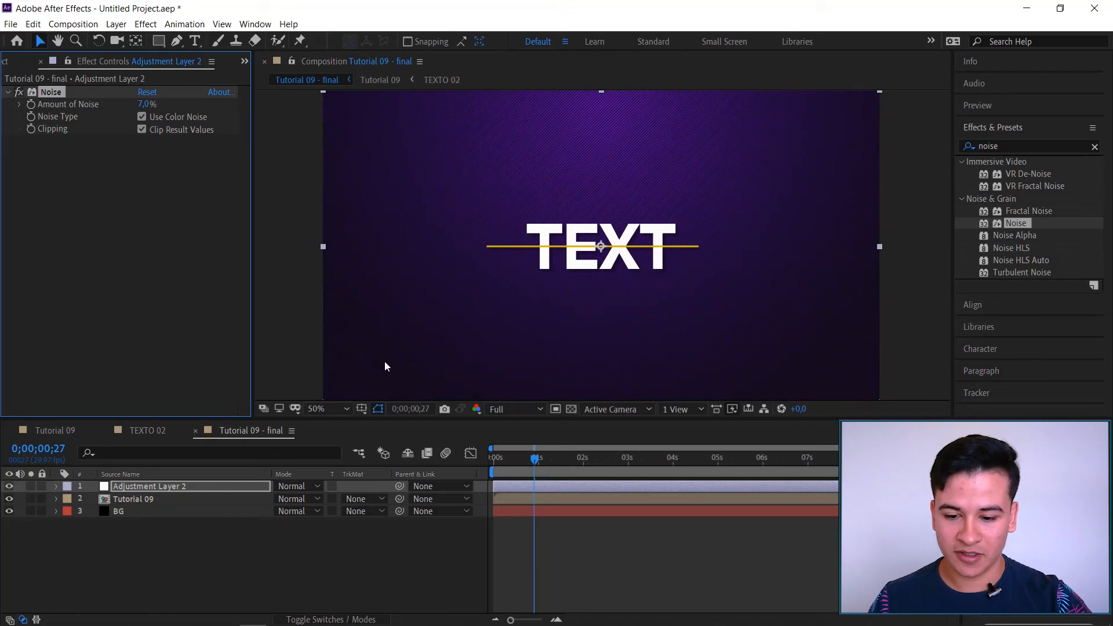
Fit the composition in the viewer and preview the animation with noise from the first frame.
drag(505, 457, 491, 458)
click(346, 152)
key(shift+slash)
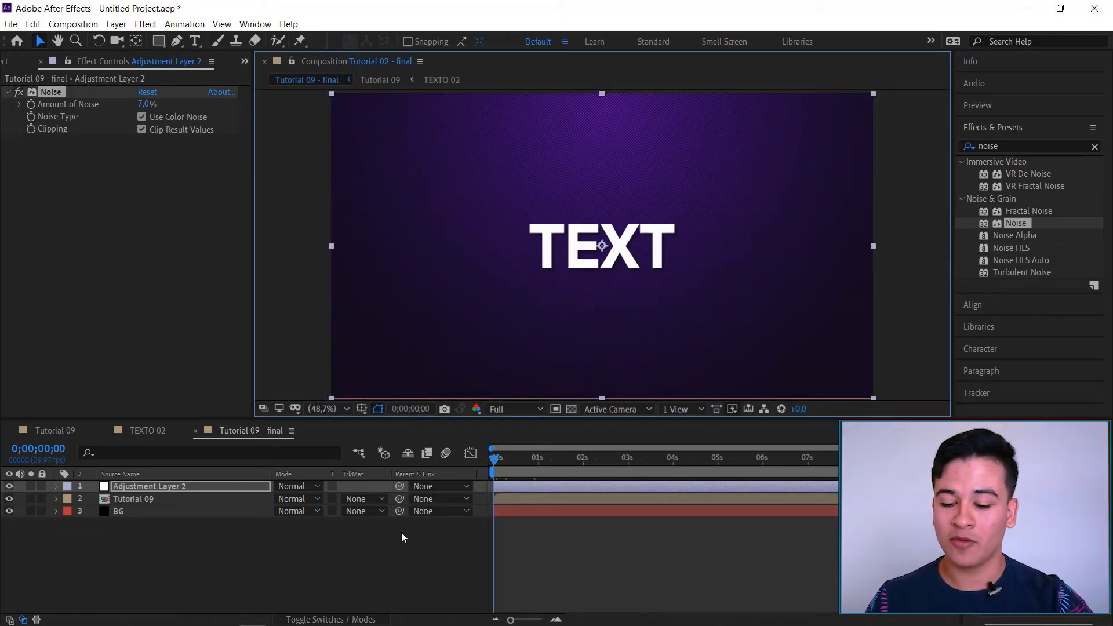
click(401, 533)
key(space)
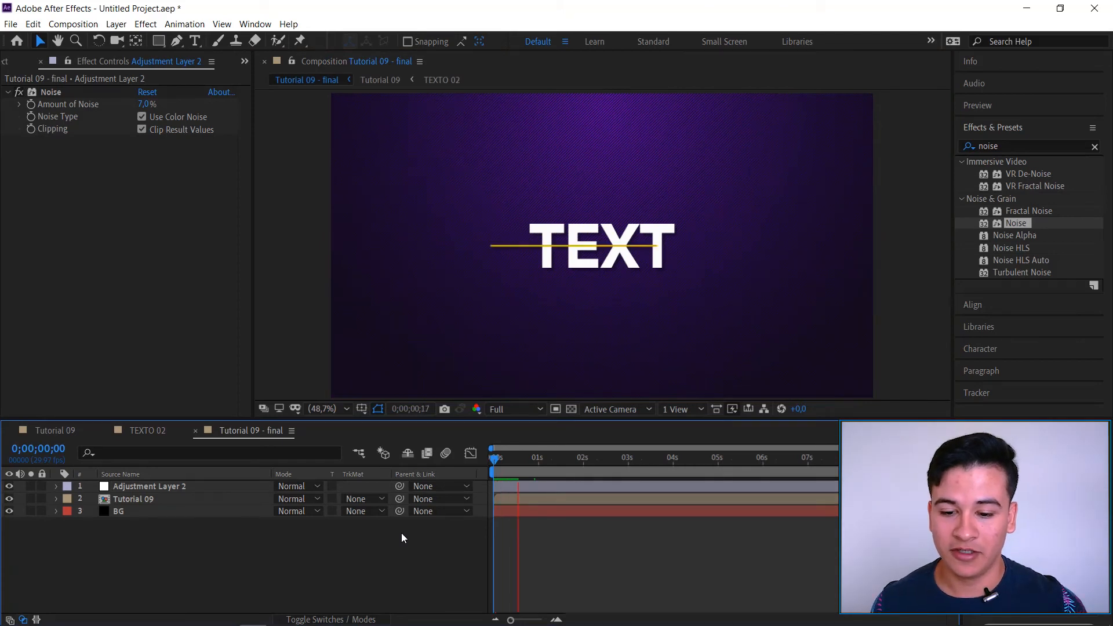